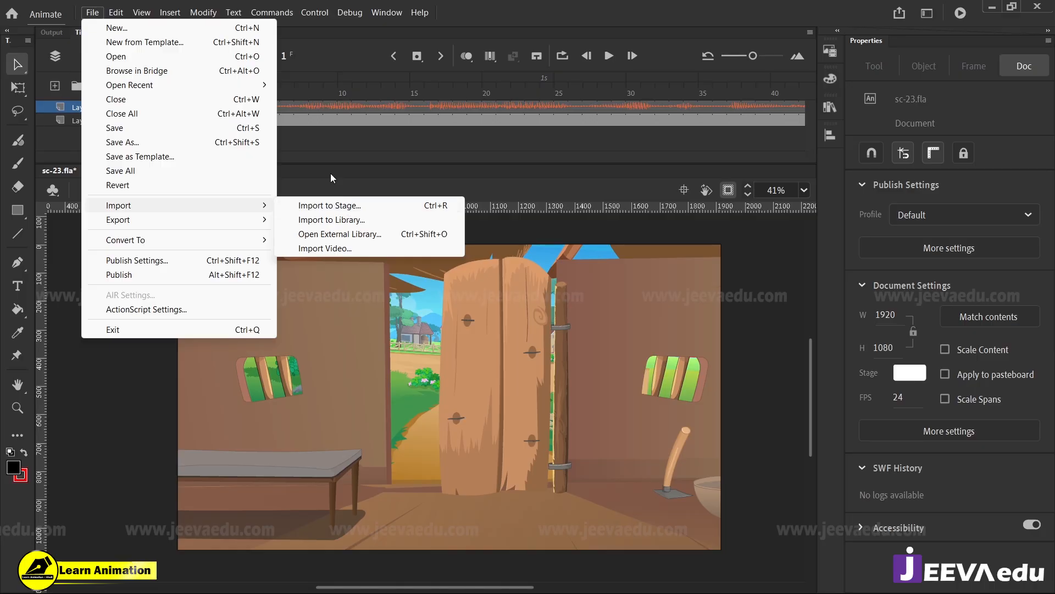
# Step: Dismiss the open command list and switch to the Untitled-1 document
pyautogui.click(340, 144)
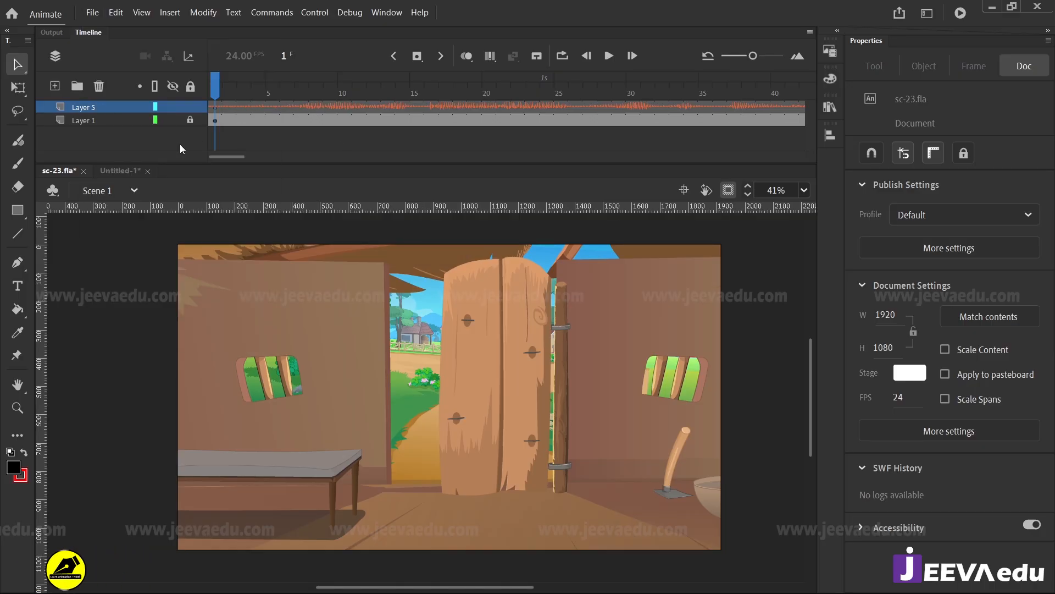
pyautogui.click(117, 173)
pyautogui.press('z')
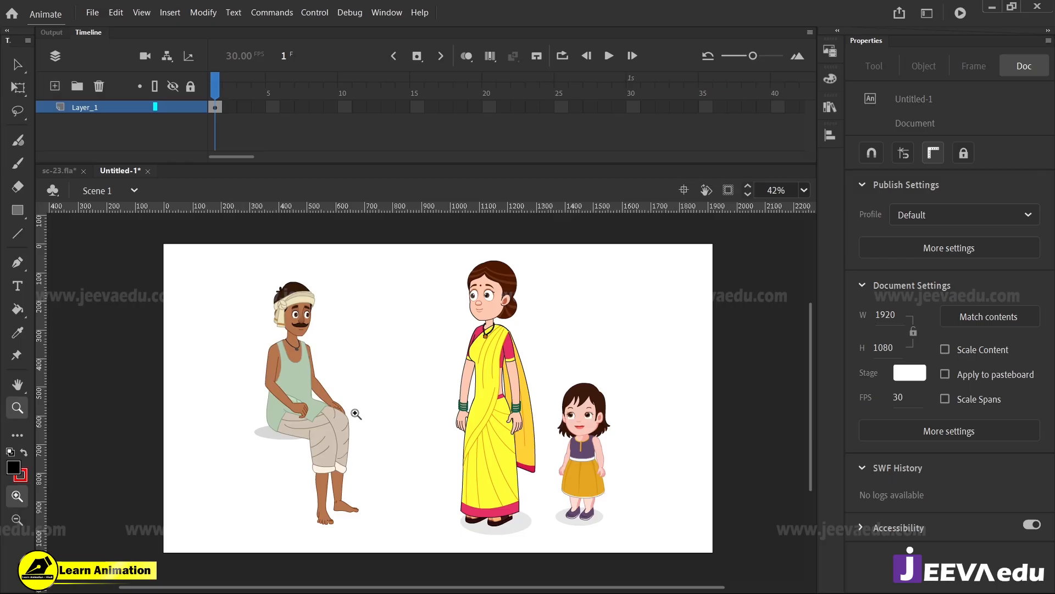
# Step: Examine the seated man's torso, arms and legs up close, and return to a view of all three characters
pyautogui.click(356, 421)
pyautogui.moveTo(440, 363); pyautogui.dragTo(488, 461)
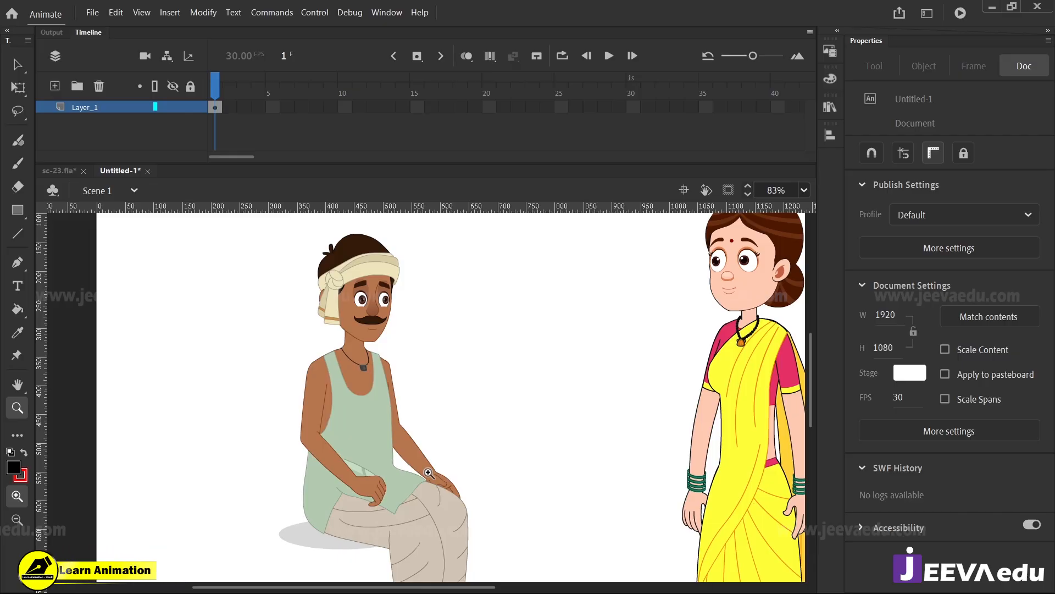
pyautogui.click(398, 423)
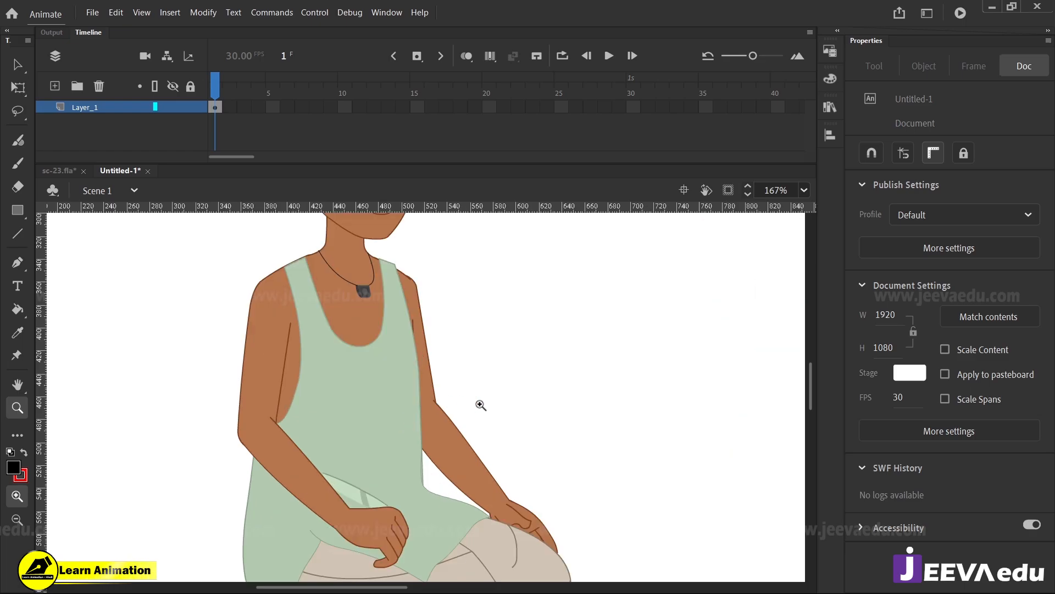
pyautogui.scroll(-5, 481, 405)
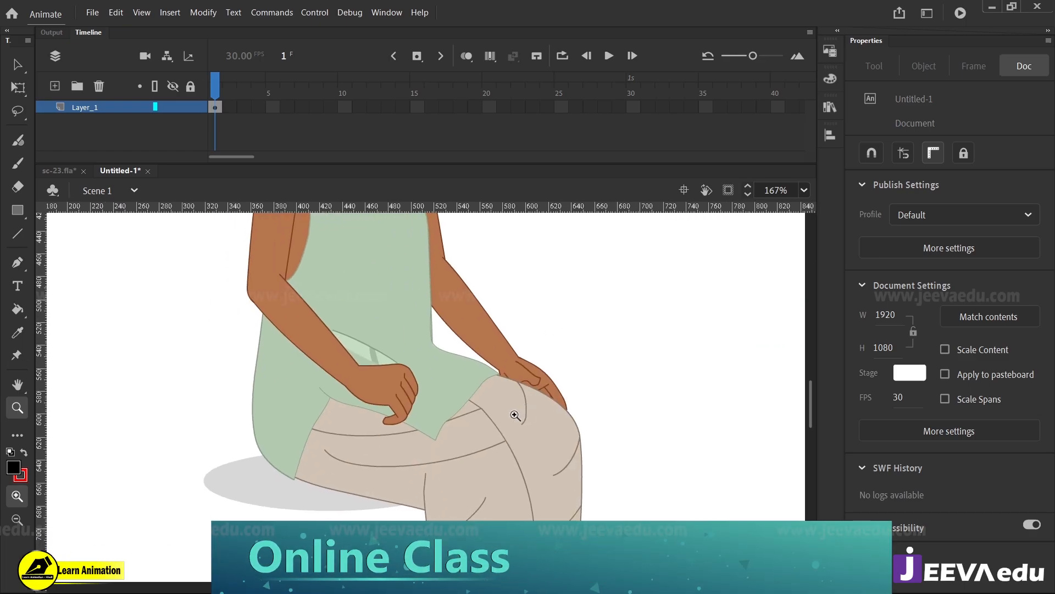
pyautogui.keyDown('alt'); pyautogui.click(393, 405); pyautogui.keyUp('alt')
pyautogui.keyDown('alt'); pyautogui.click(394, 401); pyautogui.keyUp('alt')
pyautogui.moveTo(474, 409); pyautogui.dragTo(467, 438)
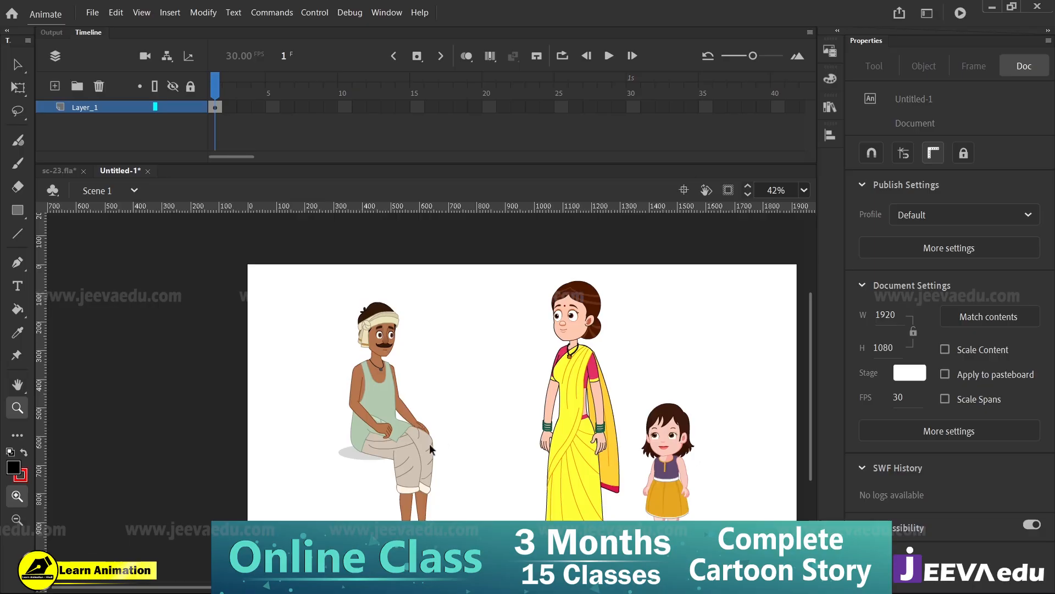
# Step: Brush black guide strokes beside the seated man's back, seat and legs, plus a cross and a check mark in front of him
pyautogui.press('v')
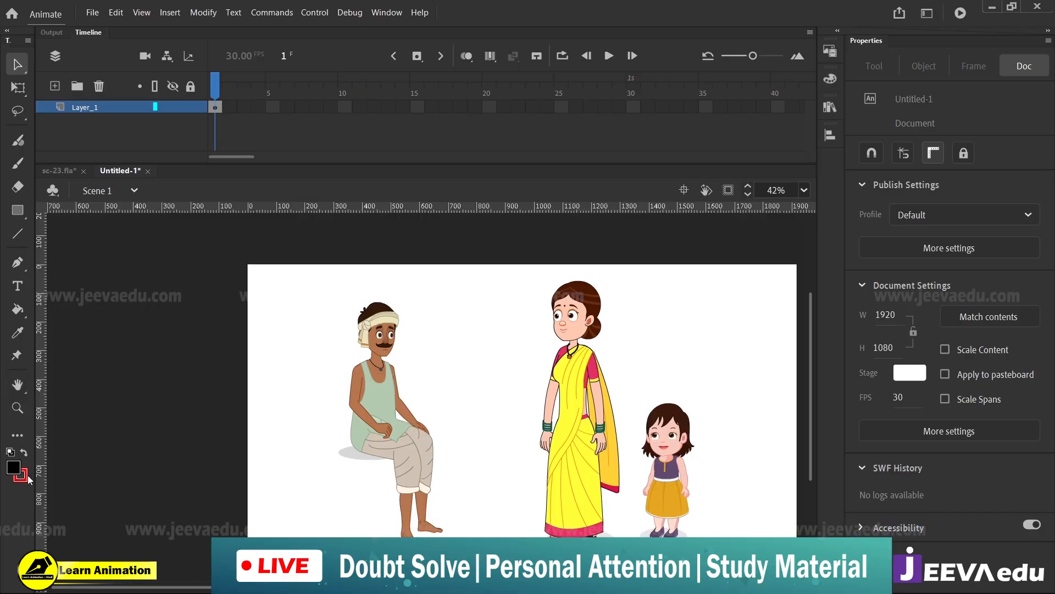
pyautogui.press('b')
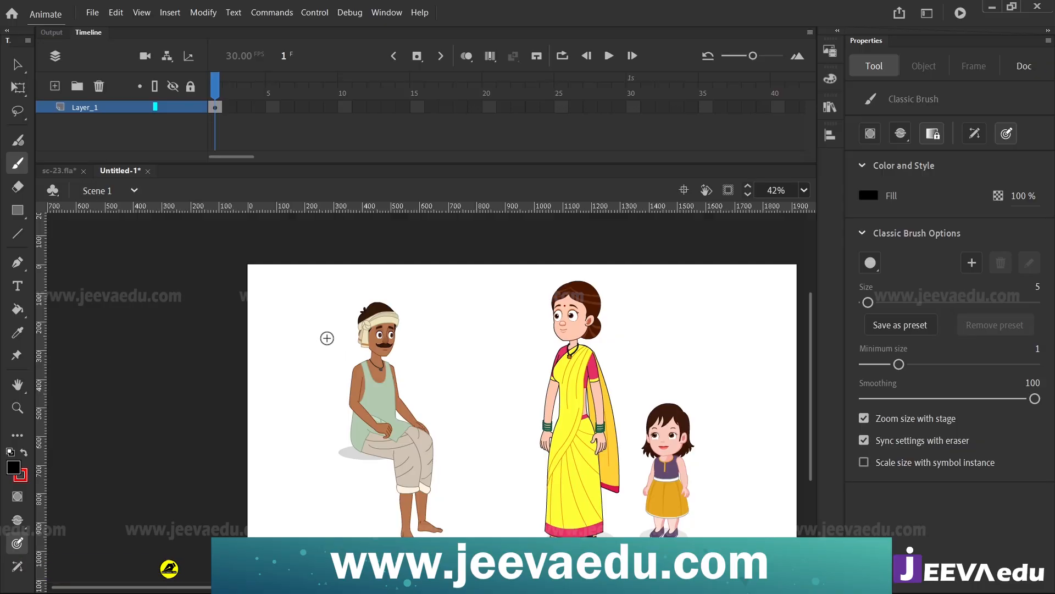
pyautogui.moveTo(336, 329); pyautogui.dragTo(335, 431)
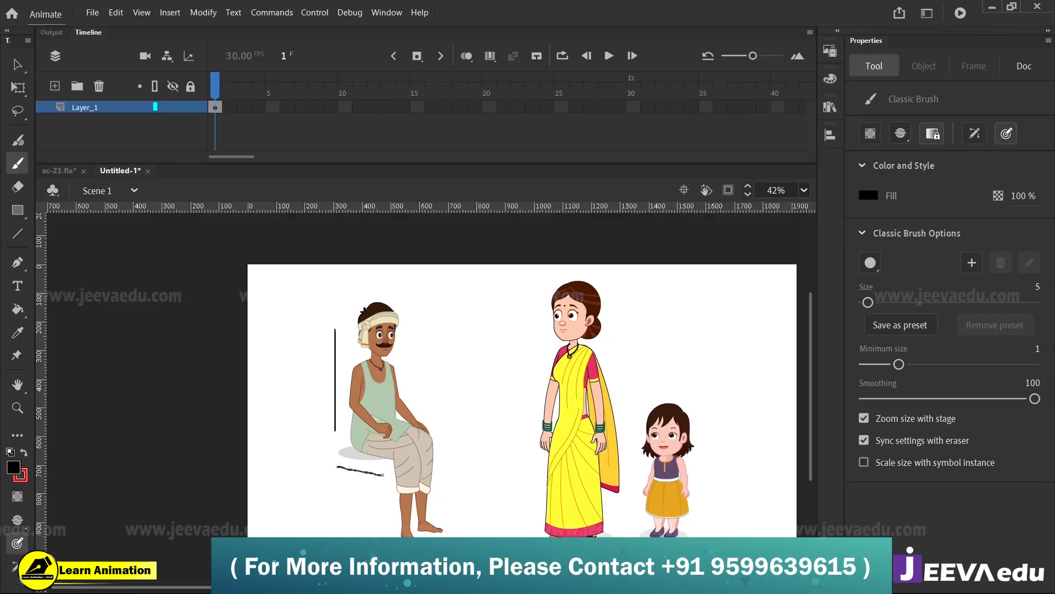
pyautogui.moveTo(383, 474); pyautogui.dragTo(387, 474)
pyautogui.moveTo(387, 486); pyautogui.dragTo(387, 518)
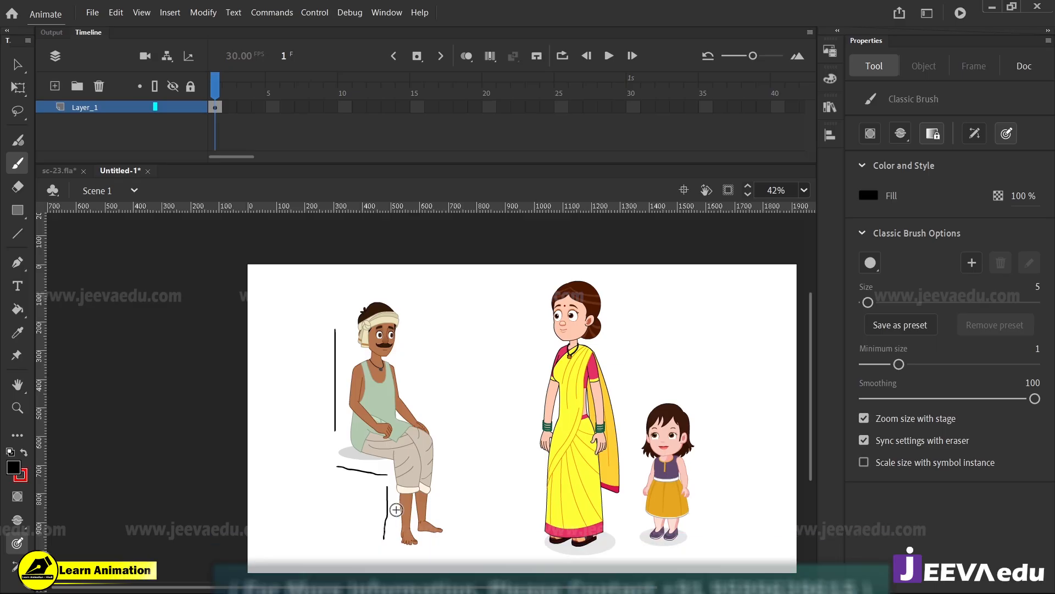
pyautogui.moveTo(445, 453); pyautogui.dragTo(450, 496)
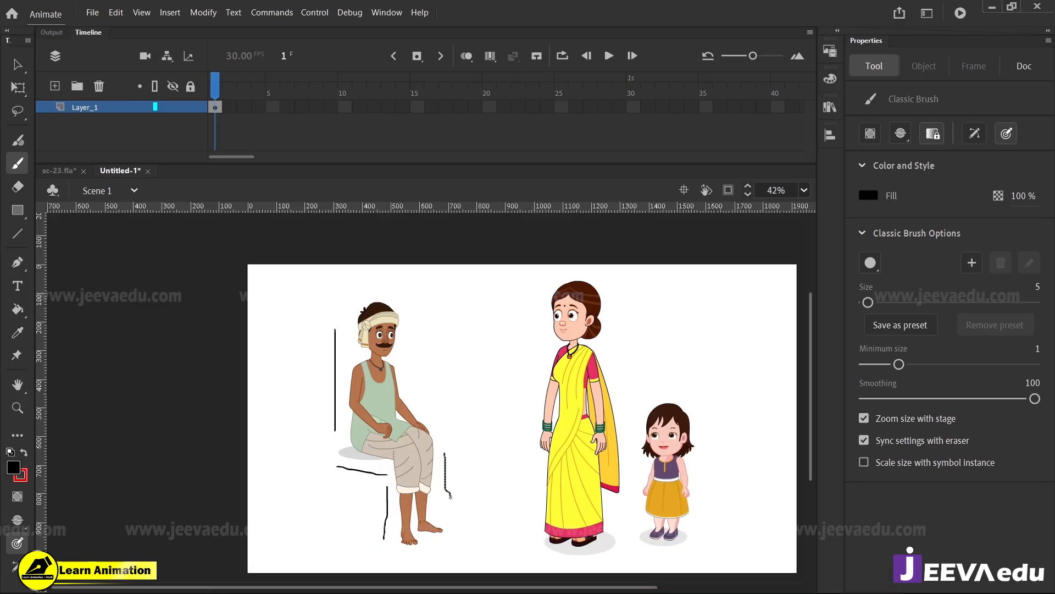
pyautogui.moveTo(459, 446)
pyautogui.mouseDown()
pyautogui.moveTo(504, 487)
pyautogui.moveTo(465, 491)
pyautogui.mouseUp()
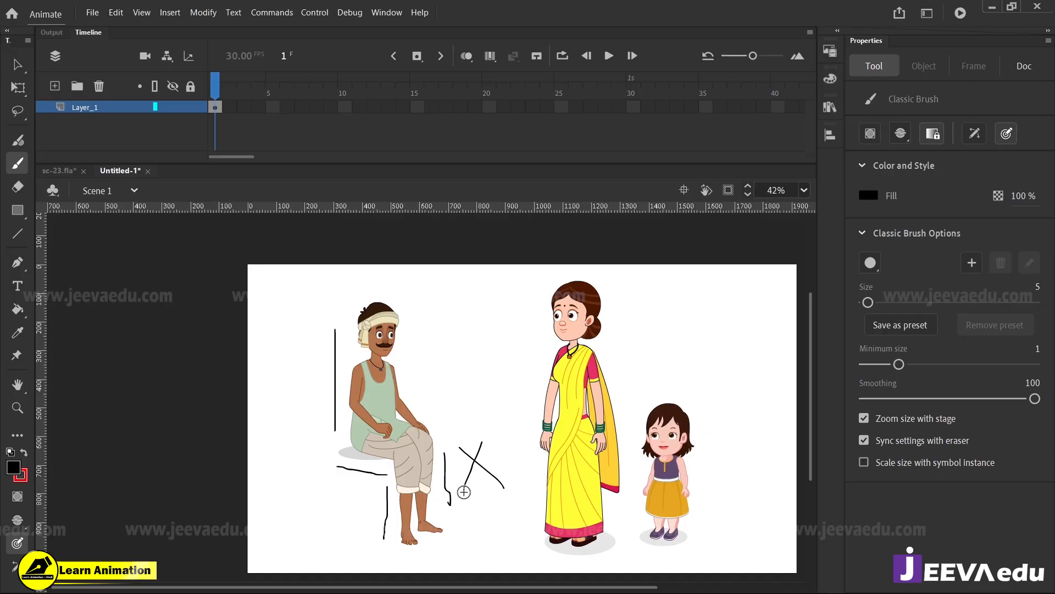
pyautogui.moveTo(422, 378); pyautogui.dragTo(491, 358)
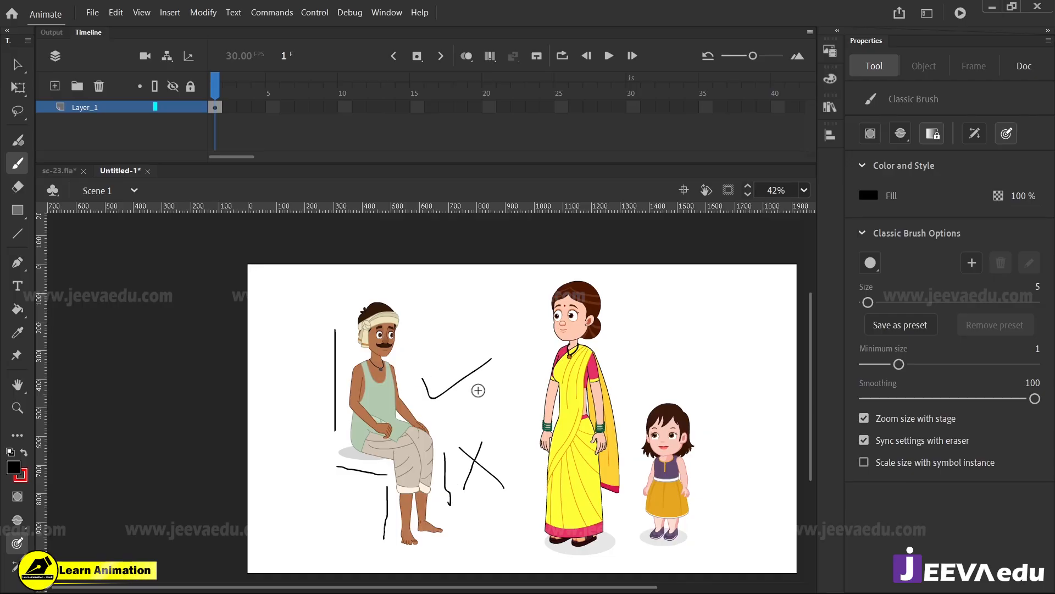
# Step: Undo all the black brush marks around the seated man
pyautogui.hotkey('ctrl', 'z')
pyautogui.hotkey('ctrl', 'z')
pyautogui.hotkey('ctrl', 'z')
pyautogui.hotkey('ctrl', 'z')
pyautogui.hotkey('ctrl', 'z')
pyautogui.hotkey('ctrl', 'z')
pyautogui.hotkey('ctrl', 'z')
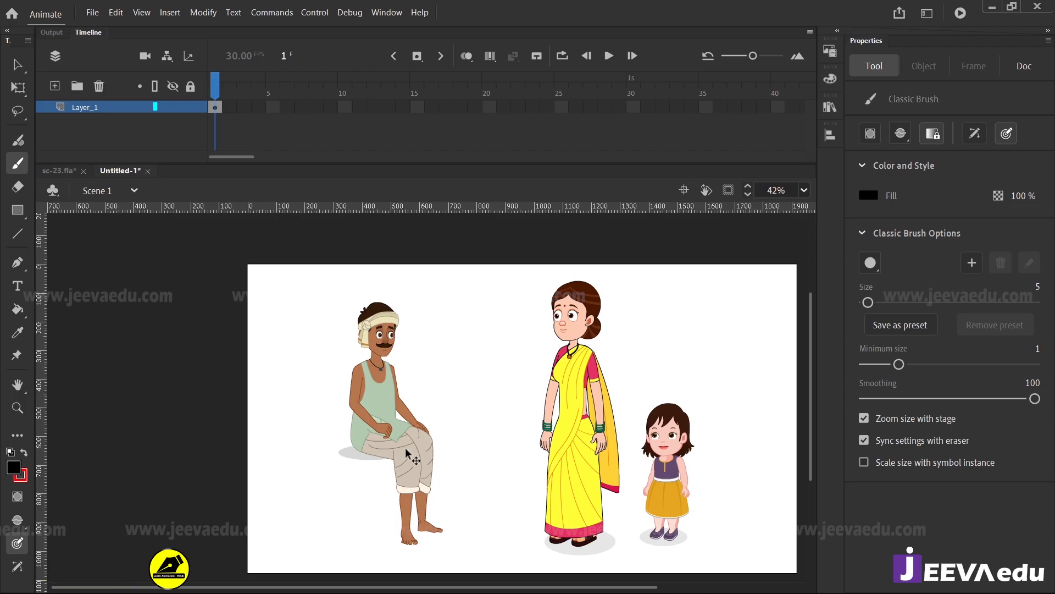
# Step: Select the seated man and inspect his face, neck and upper body up close before viewing the whole figure
pyautogui.press('v')
pyautogui.click(385, 398)
pyautogui.press('z')
pyautogui.click(385, 397)
pyautogui.click(387, 361)
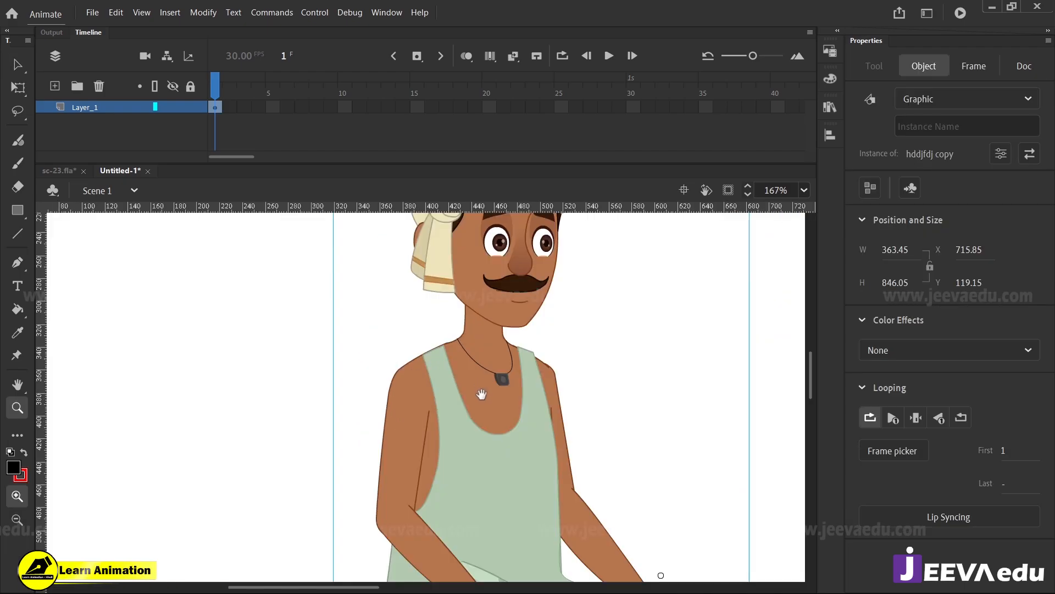
pyautogui.moveTo(439, 401); pyautogui.dragTo(440, 418)
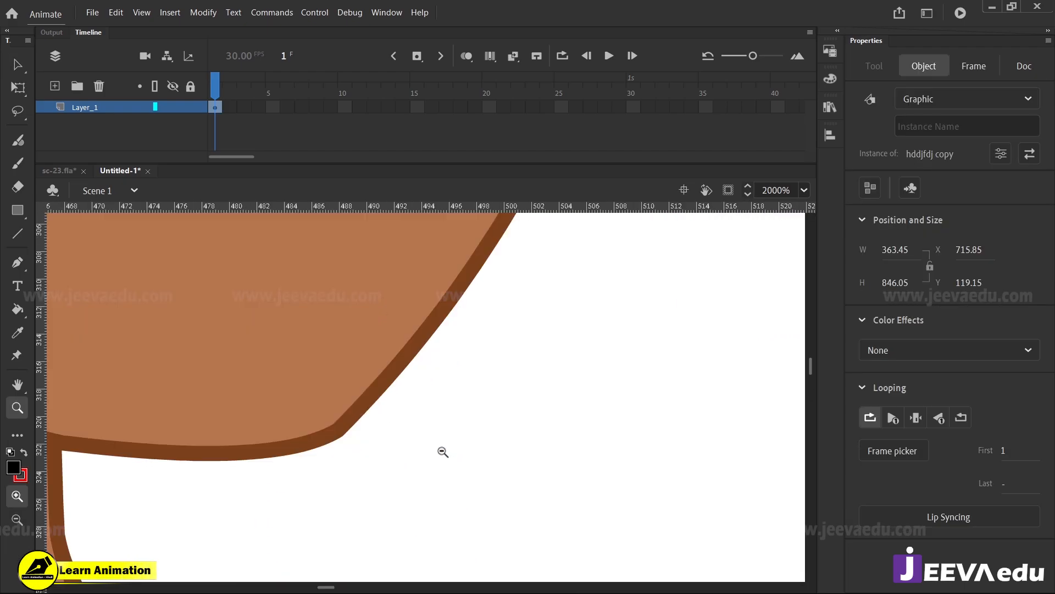
pyautogui.keyDown('alt'); pyautogui.click(442, 451); pyautogui.keyUp('alt')
pyautogui.keyDown('alt'); pyautogui.click(399, 453); pyautogui.keyUp('alt')
pyautogui.keyDown('alt'); pyautogui.click(400, 478); pyautogui.keyUp('alt')
pyautogui.keyDown('alt'); pyautogui.click(404, 471); pyautogui.keyUp('alt')
pyautogui.keyDown('alt'); pyautogui.click(443, 448); pyautogui.keyUp('alt')
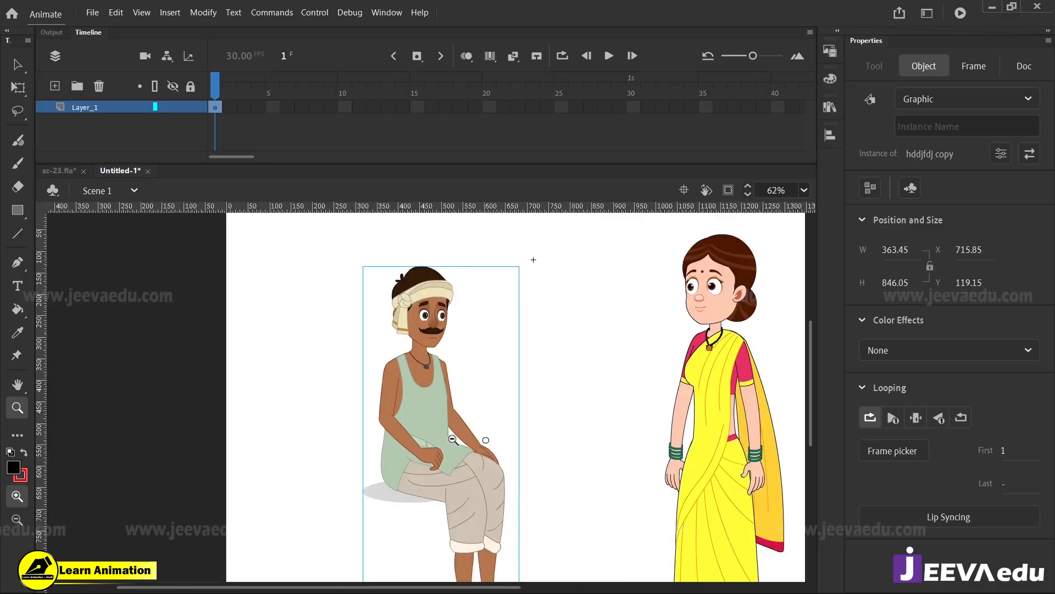
pyautogui.moveTo(491, 446); pyautogui.dragTo(444, 418)
# Step: Open the seated man's hddjfdj copy symbol for editing
pyautogui.press('v')
pyautogui.doubleClick(388, 381)
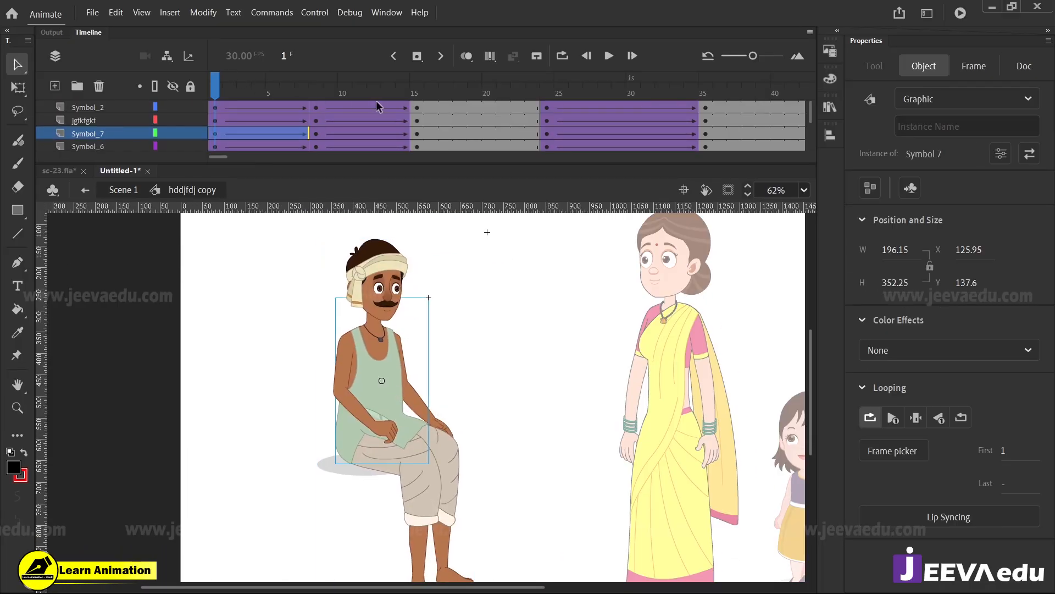
pyautogui.moveTo(322, 93); pyautogui.dragTo(156, 161)
pyautogui.click(384, 349)
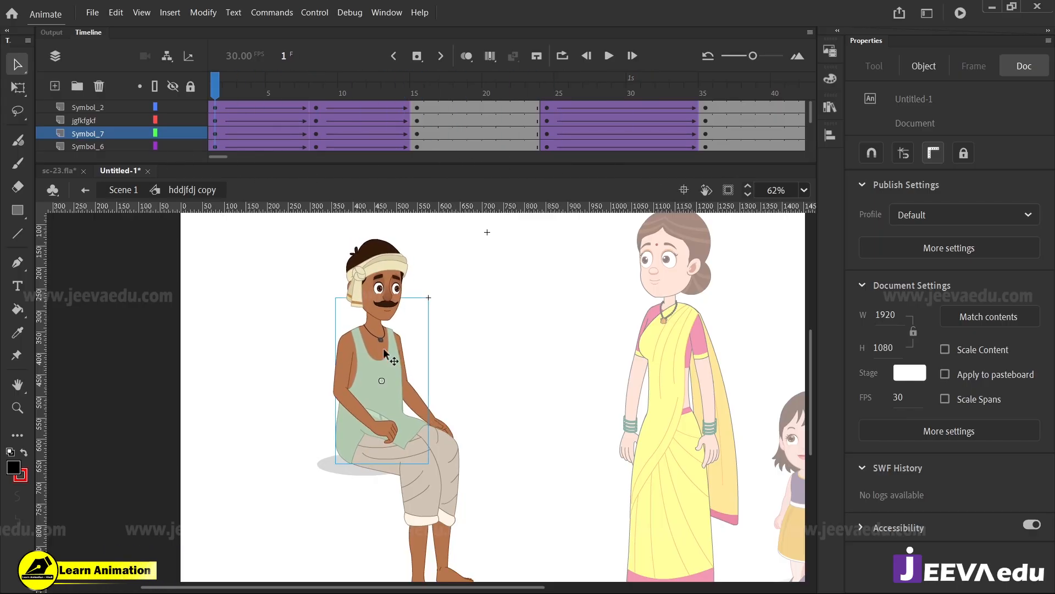
# Step: Open the man's torso symbol, Symbol 7, and inspect the lower part of the green shirt
pyautogui.press('z')
pyautogui.click(389, 391)
pyautogui.press('v')
pyautogui.moveTo(448, 379)
pyautogui.mouseDown()
pyautogui.moveTo(264, 385)
pyautogui.moveTo(458, 390)
pyautogui.mouseUp()
pyautogui.doubleClick(457, 380)
pyautogui.press('z')
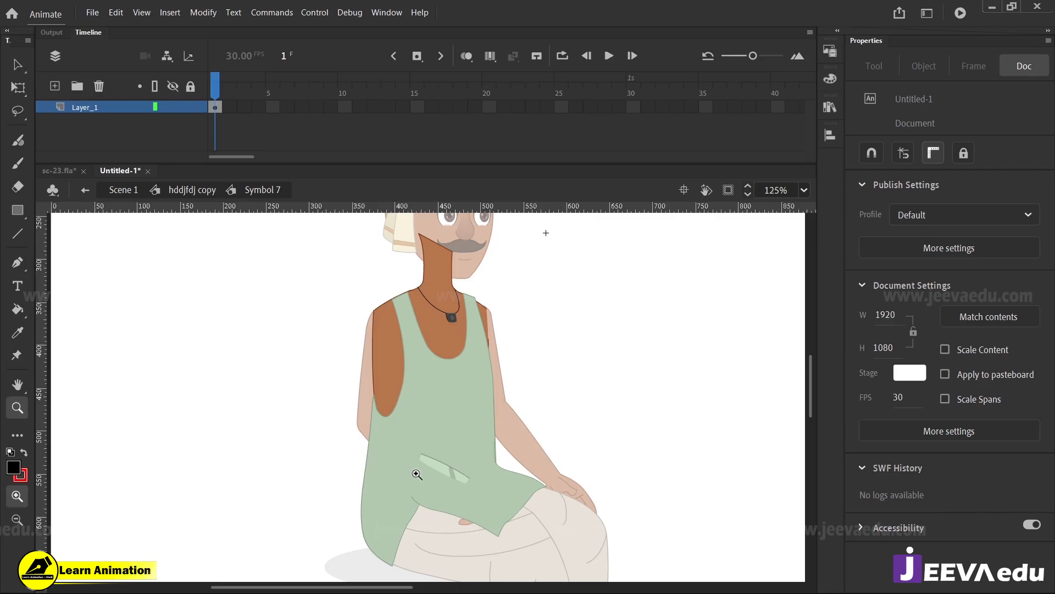
pyautogui.press('space')
pyautogui.moveTo(422, 510); pyautogui.dragTo(379, 436)
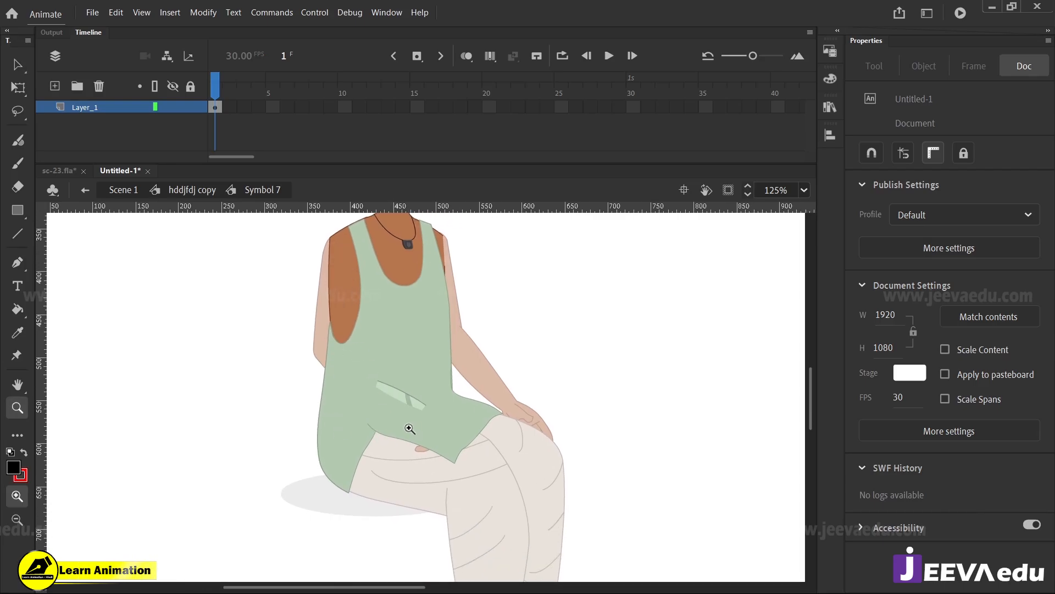
# Step: Sketch sample red outlines with the Paint Brush on both sides of the torso, including a horizontal line across the curved one
pyautogui.press('y')
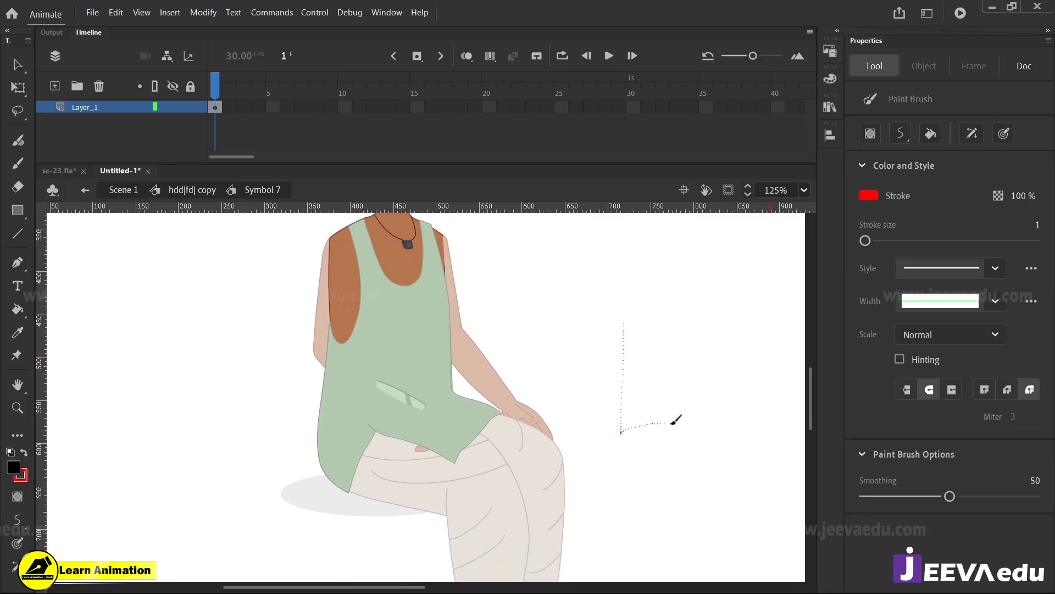
pyautogui.moveTo(696, 407); pyautogui.dragTo(690, 348)
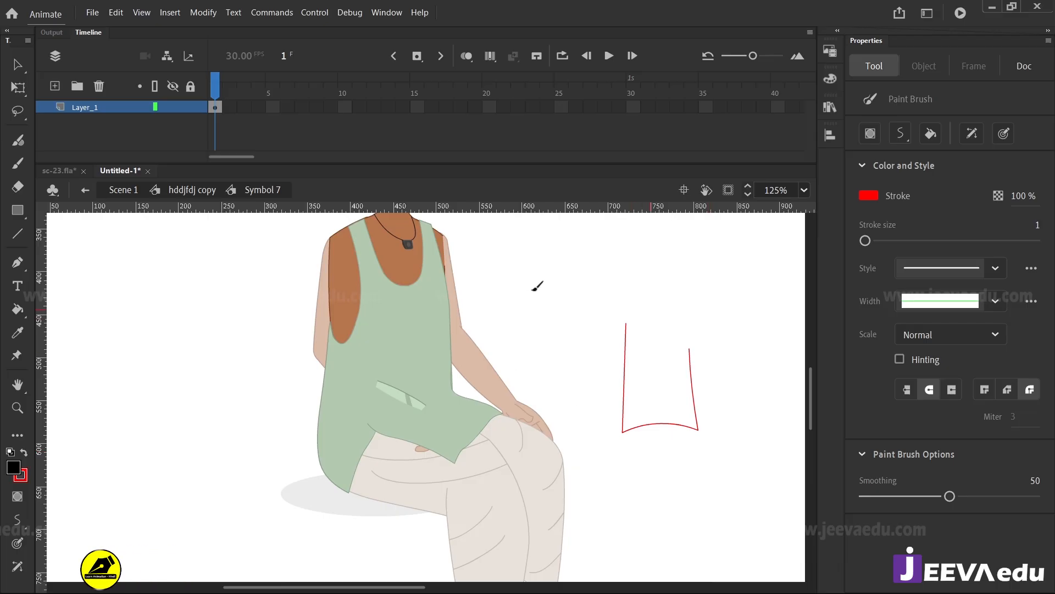
pyautogui.moveTo(544, 274); pyautogui.dragTo(538, 333)
pyautogui.moveTo(584, 378); pyautogui.dragTo(588, 378)
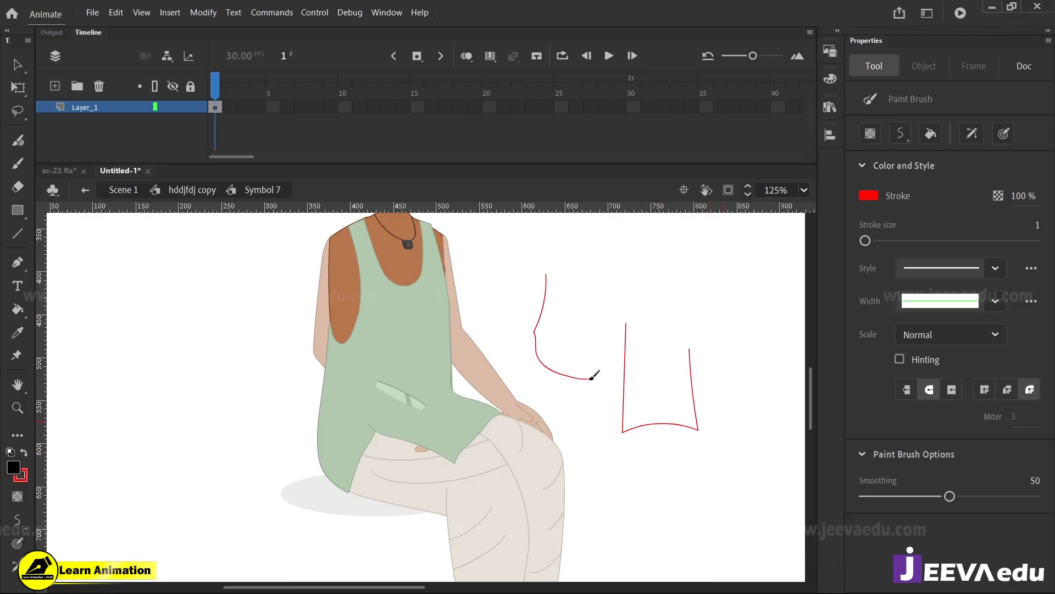
pyautogui.moveTo(199, 265); pyautogui.dragTo(207, 276)
pyautogui.moveTo(253, 434); pyautogui.dragTo(270, 436)
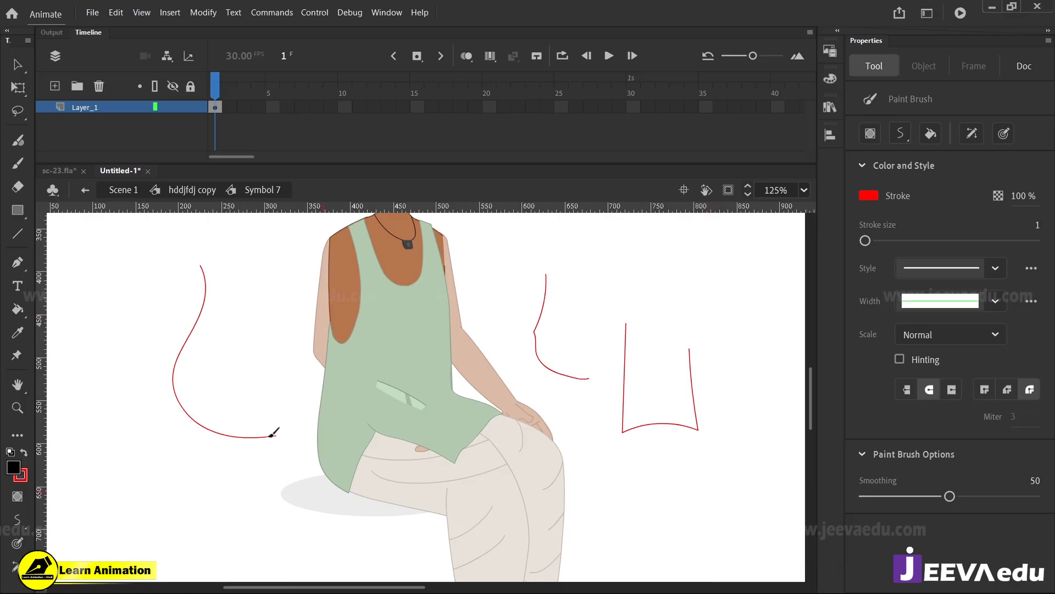
pyautogui.moveTo(137, 344); pyautogui.dragTo(259, 344)
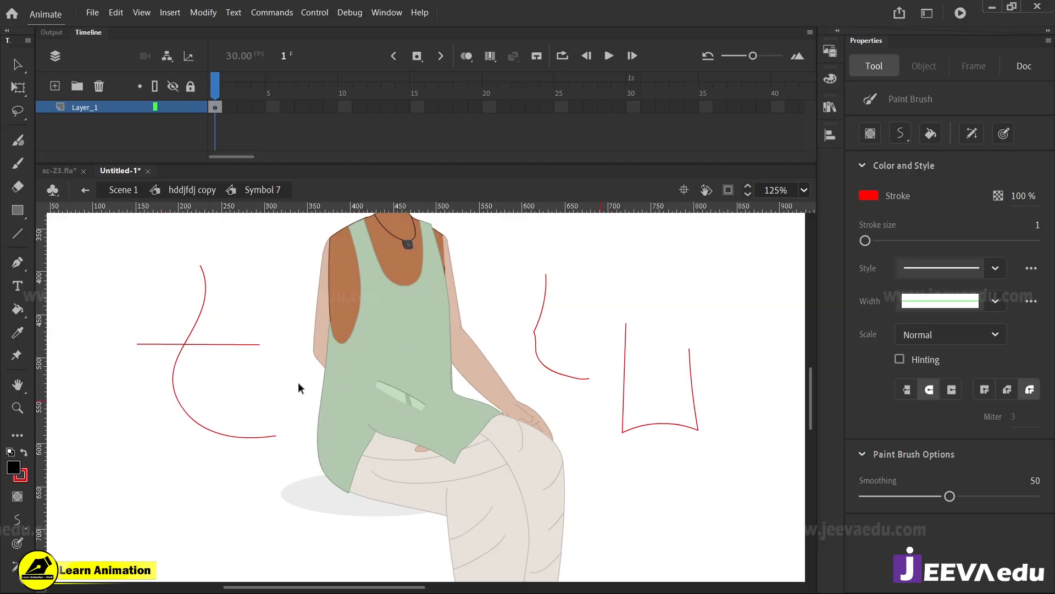
# Step: Undo the sample red outlines around the torso
pyautogui.hotkey('ctrl', 'z')
pyautogui.hotkey('ctrl', 'z')
pyautogui.hotkey('ctrl', 'z')
pyautogui.hotkey('ctrl', 'z')
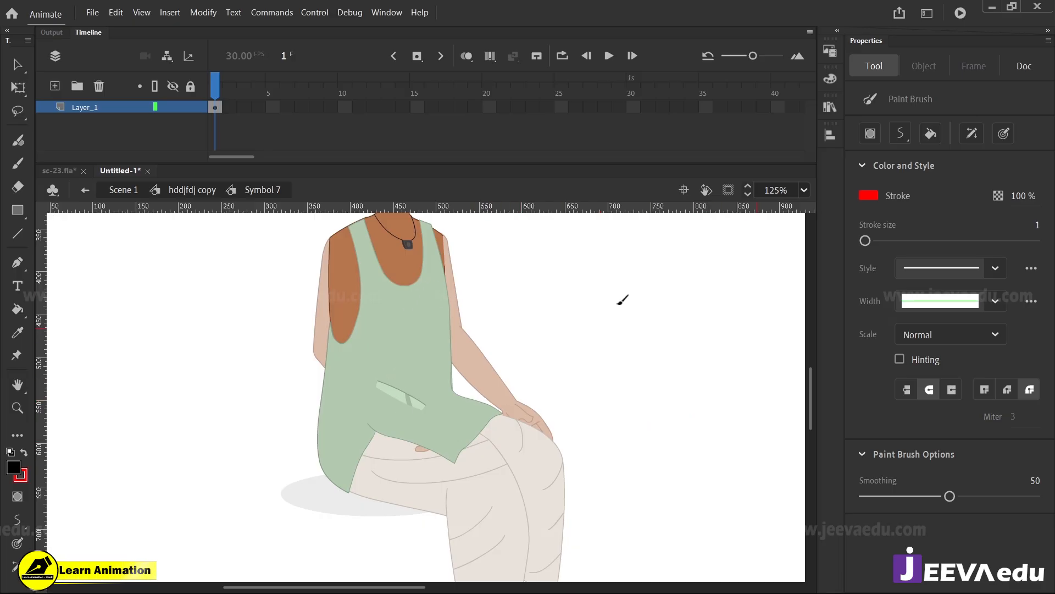
# Step: Sketch a red shirt-like outline with curved sides and a pointed hem in the empty area beside the torso
pyautogui.moveTo(635, 268)
pyautogui.mouseDown()
pyautogui.moveTo(642, 319)
pyautogui.moveTo(716, 356)
pyautogui.moveTo(561, 372)
pyautogui.moveTo(530, 286)
pyautogui.moveTo(535, 262)
pyautogui.moveTo(576, 294)
pyautogui.moveTo(554, 367)
pyautogui.mouseUp()
pyautogui.hotkey('ctrl', 'z')
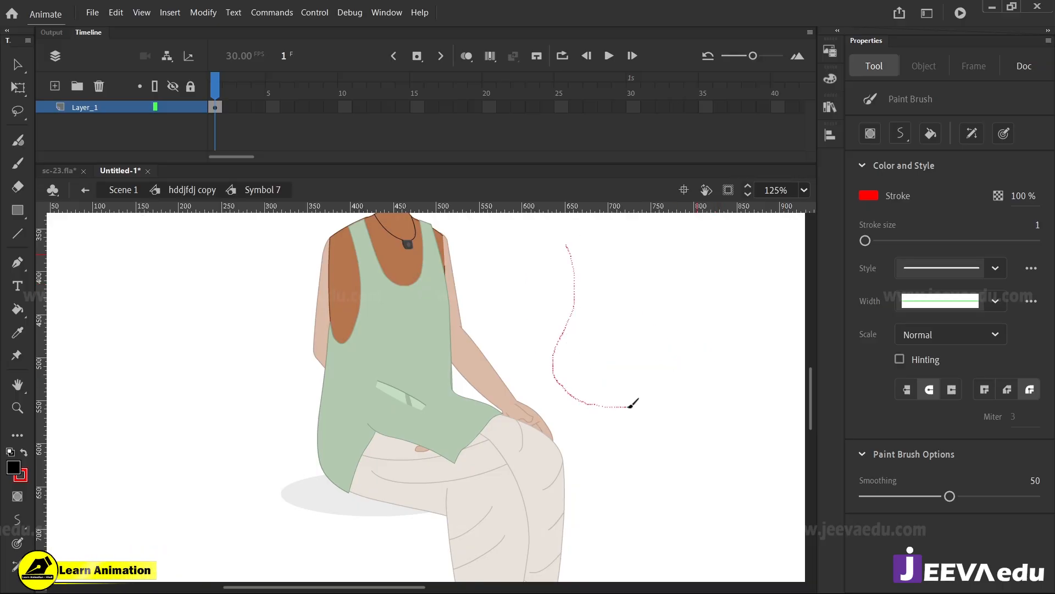
pyautogui.moveTo(630, 407); pyautogui.dragTo(631, 406)
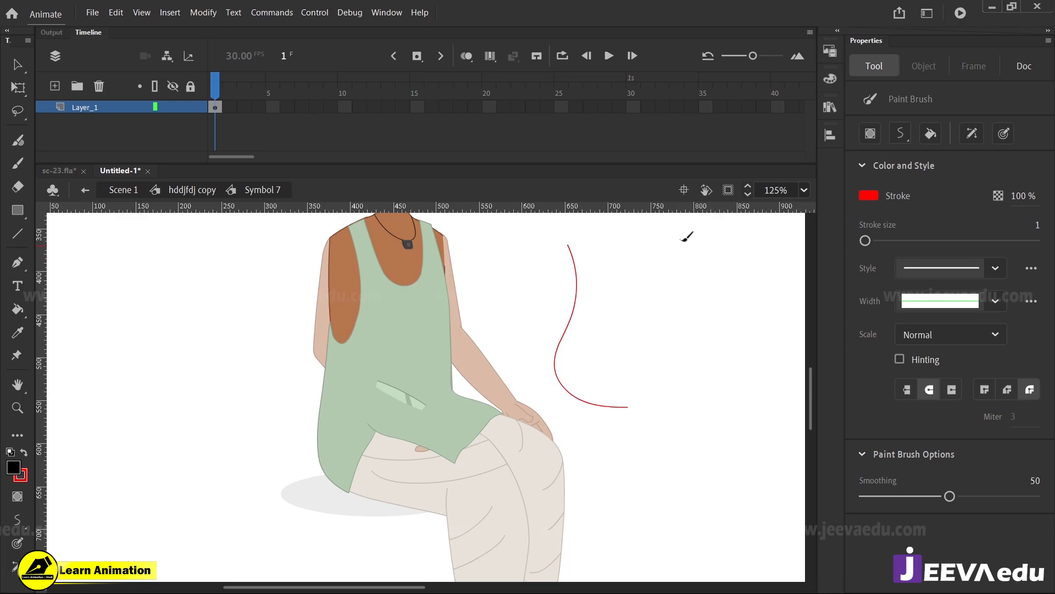
pyautogui.moveTo(685, 238)
pyautogui.mouseDown()
pyautogui.moveTo(698, 295)
pyautogui.moveTo(721, 332)
pyautogui.moveTo(737, 337)
pyautogui.mouseUp()
pyautogui.hotkey('ctrl', 'z')
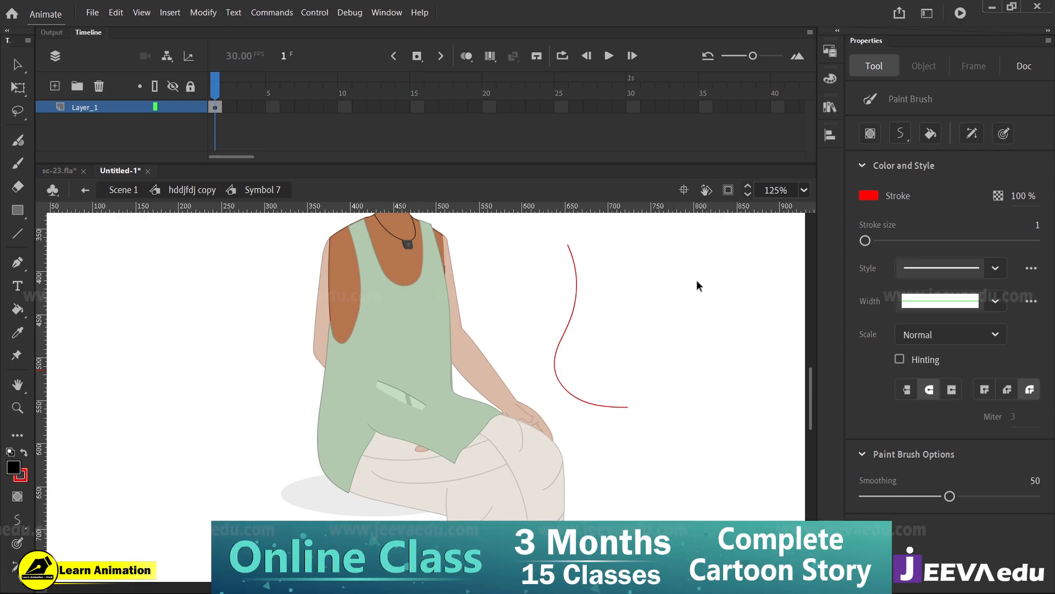
pyautogui.moveTo(687, 236)
pyautogui.mouseDown()
pyautogui.moveTo(702, 308)
pyautogui.moveTo(772, 354)
pyautogui.moveTo(664, 360)
pyautogui.moveTo(637, 406)
pyautogui.moveTo(691, 431)
pyautogui.mouseUp()
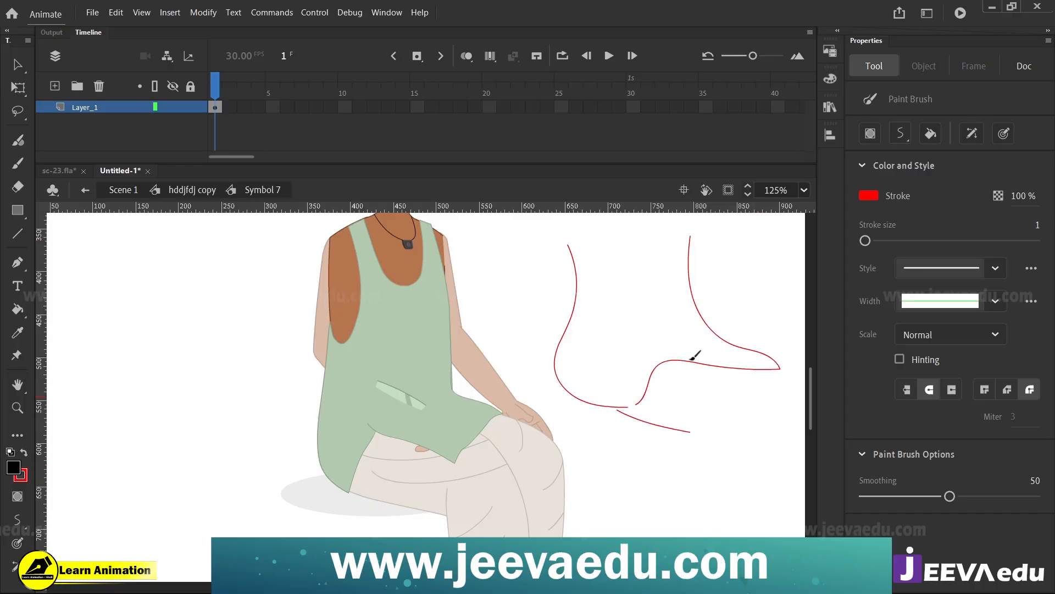
pyautogui.moveTo(692, 359); pyautogui.dragTo(746, 401)
# Step: Undo the strokes of the red shirt-like outline
pyautogui.hotkey('ctrl', 'z')
pyautogui.hotkey('ctrl', 'z')
pyautogui.hotkey('ctrl', 'z')
pyautogui.hotkey('ctrl', 'z')
pyautogui.hotkey('ctrl', 'z')
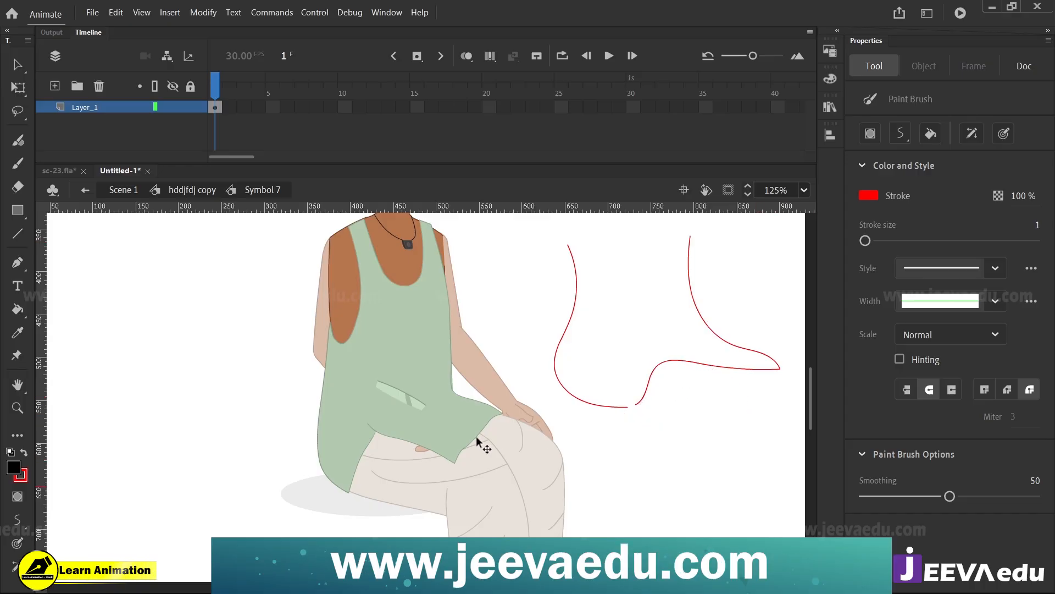
# Step: Leave the torso symbol for the hddjfdj copy symbol and view the whole seated man
pyautogui.press('v')
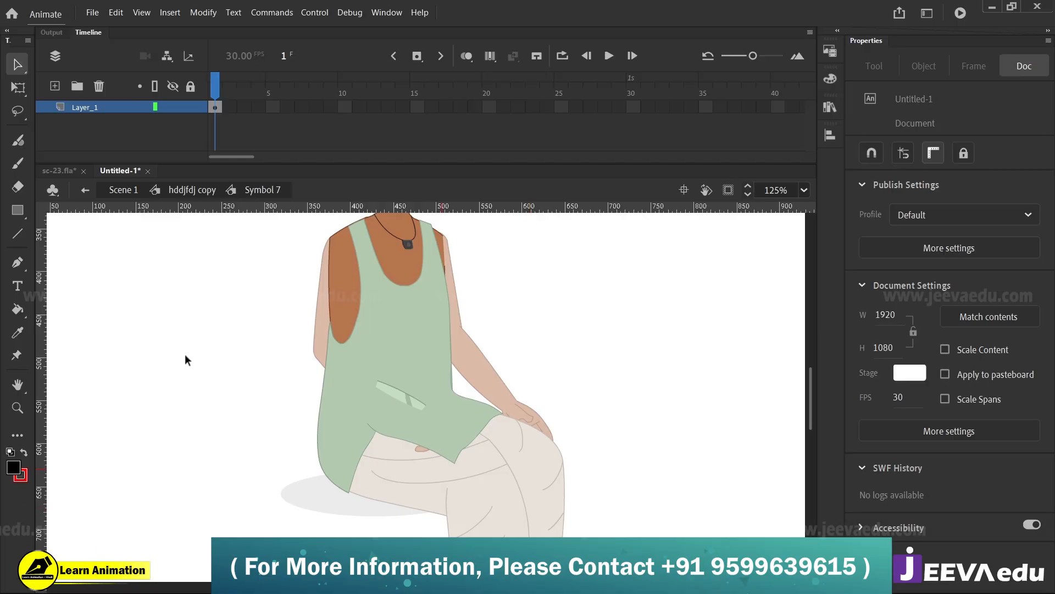
pyautogui.doubleClick(183, 358)
pyautogui.press('z')
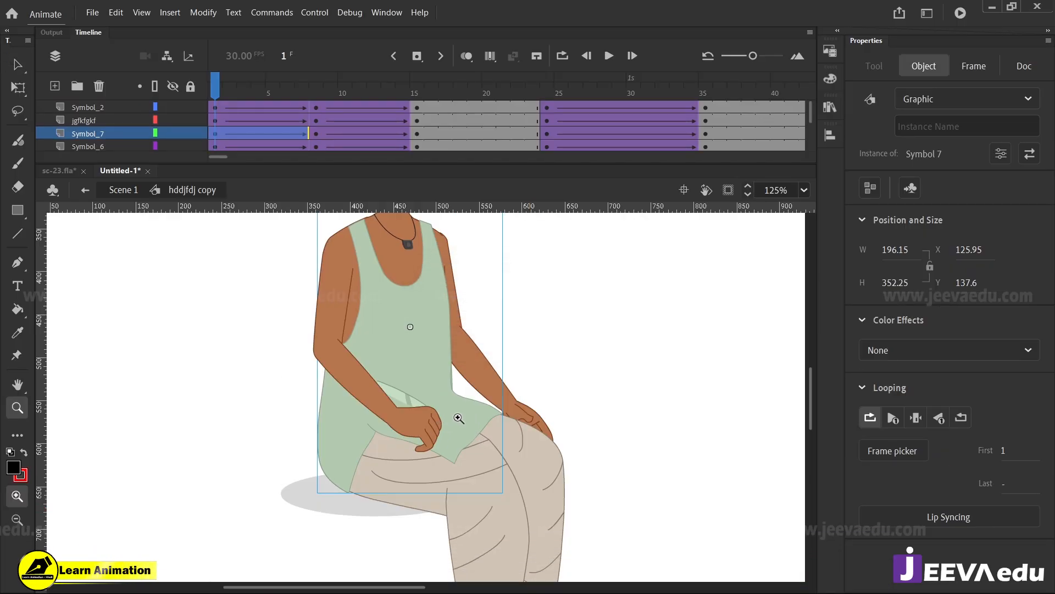
pyautogui.keyDown('alt'); pyautogui.click(420, 414); pyautogui.keyUp('alt')
pyautogui.moveTo(513, 416); pyautogui.dragTo(484, 436)
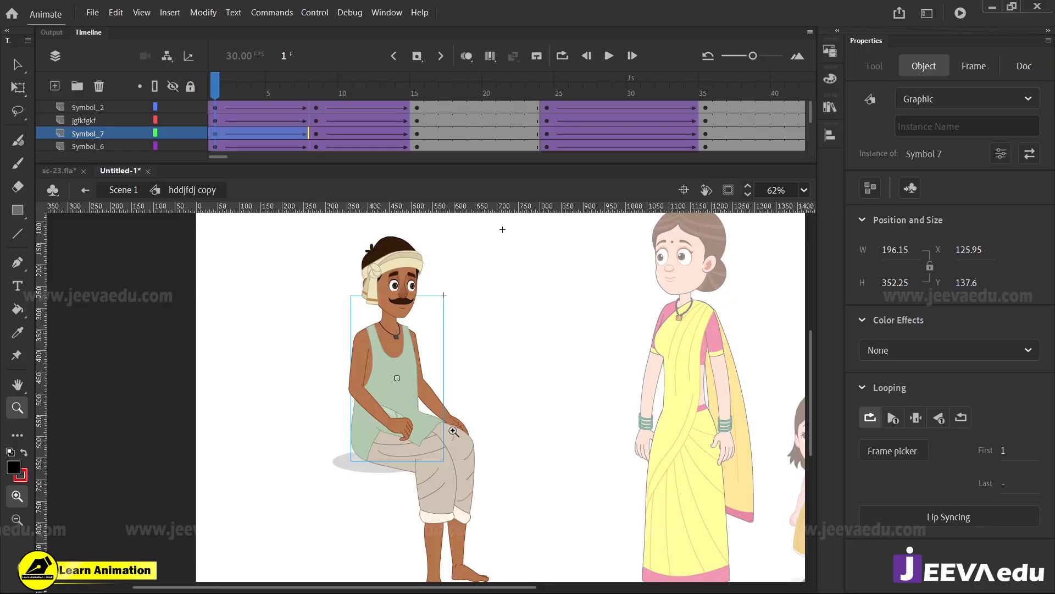
# Step: Select the seated man's head, torso and arm symbols together to examine how the upper body is split into parts
pyautogui.moveTo(238, 88); pyautogui.dragTo(195, 144)
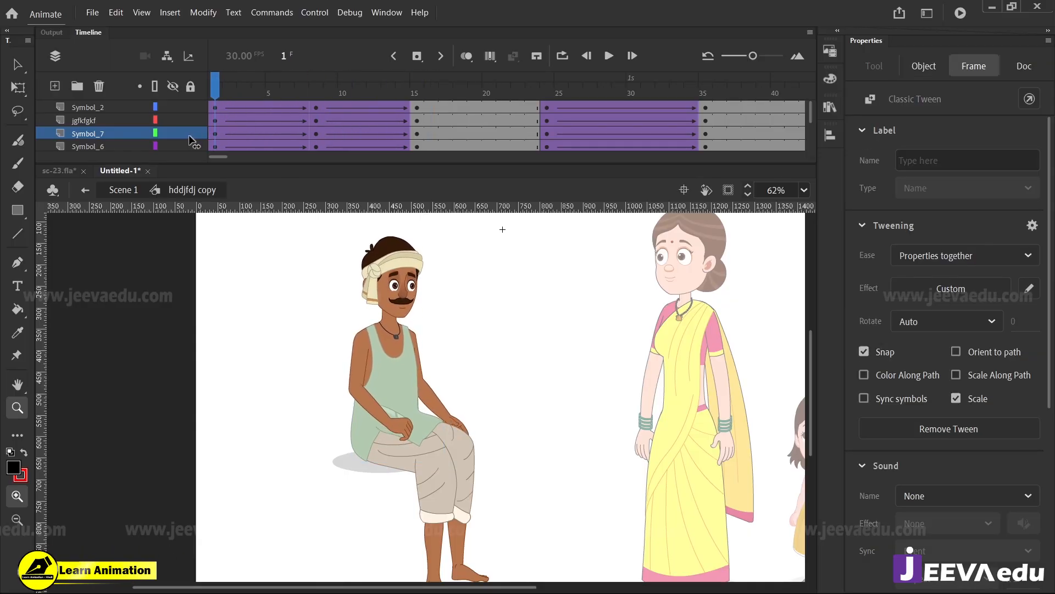
pyautogui.press('v')
pyautogui.click(527, 314)
pyautogui.moveTo(539, 264); pyautogui.dragTo(199, 403)
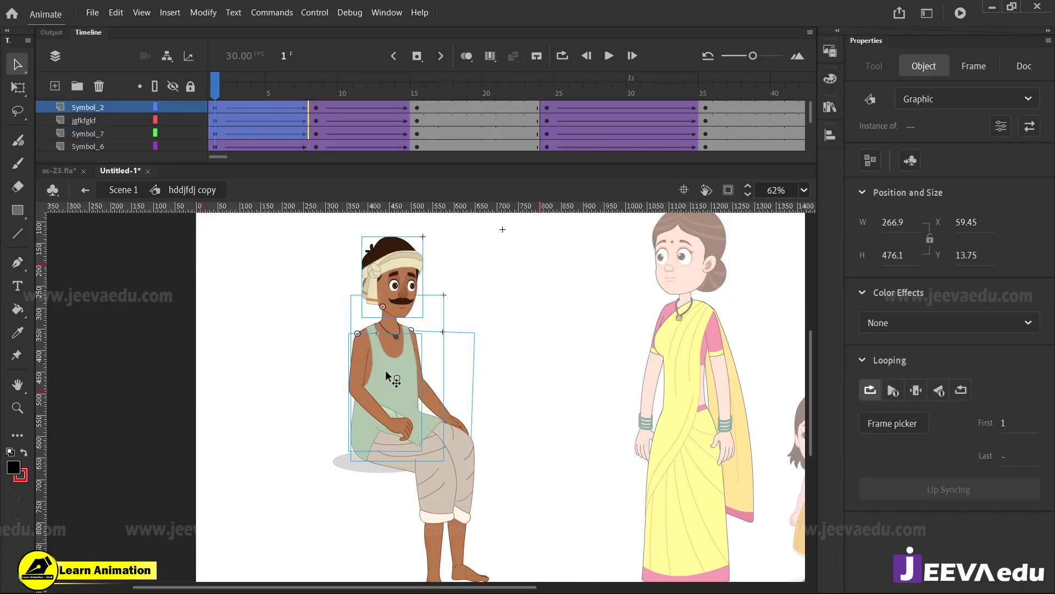
pyautogui.moveTo(391, 379); pyautogui.dragTo(387, 380)
# Step: Try moving the grey shadow ellipse out from under the seated man, and undo the move
pyautogui.click(352, 471)
pyautogui.press('z')
pyautogui.click(380, 471)
pyautogui.press('v')
pyautogui.moveTo(386, 399); pyautogui.dragTo(326, 453)
pyautogui.hotkey('ctrl', 'z')
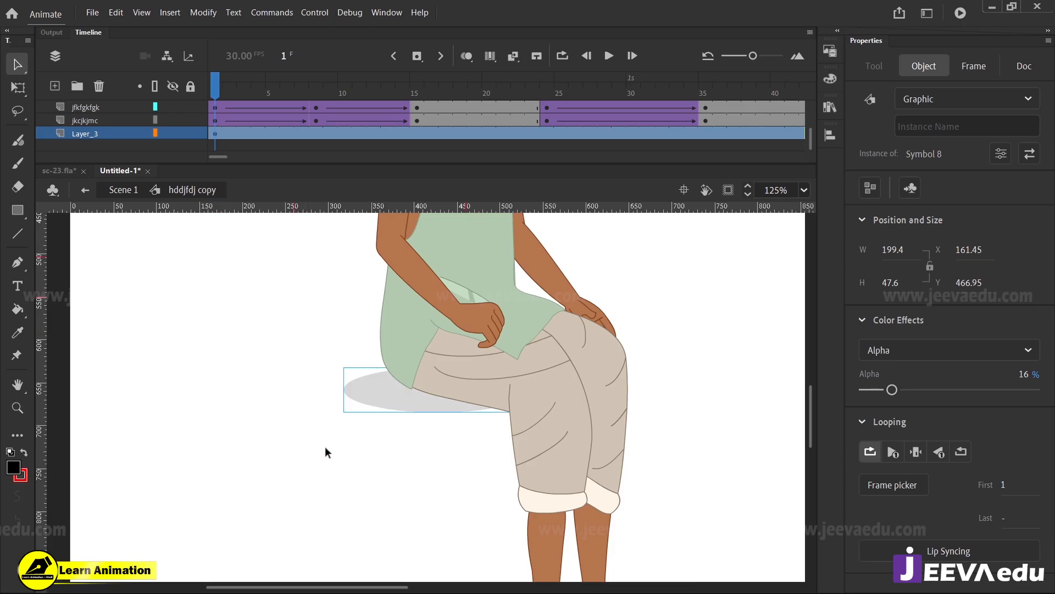
# Step: Open the shadow's Symbol 8 to examine its black ellipse, return to the man's symbol and show the shadow's colour effect options
pyautogui.doubleClick(397, 404)
pyautogui.click(410, 418)
pyautogui.click(439, 404)
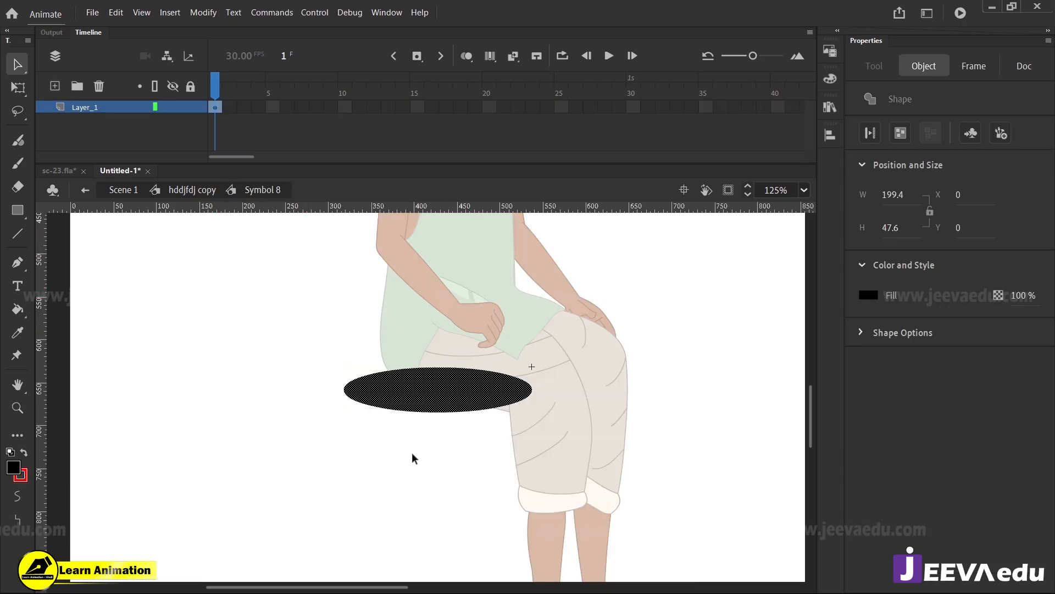
pyautogui.doubleClick(387, 454)
pyautogui.click(938, 354)
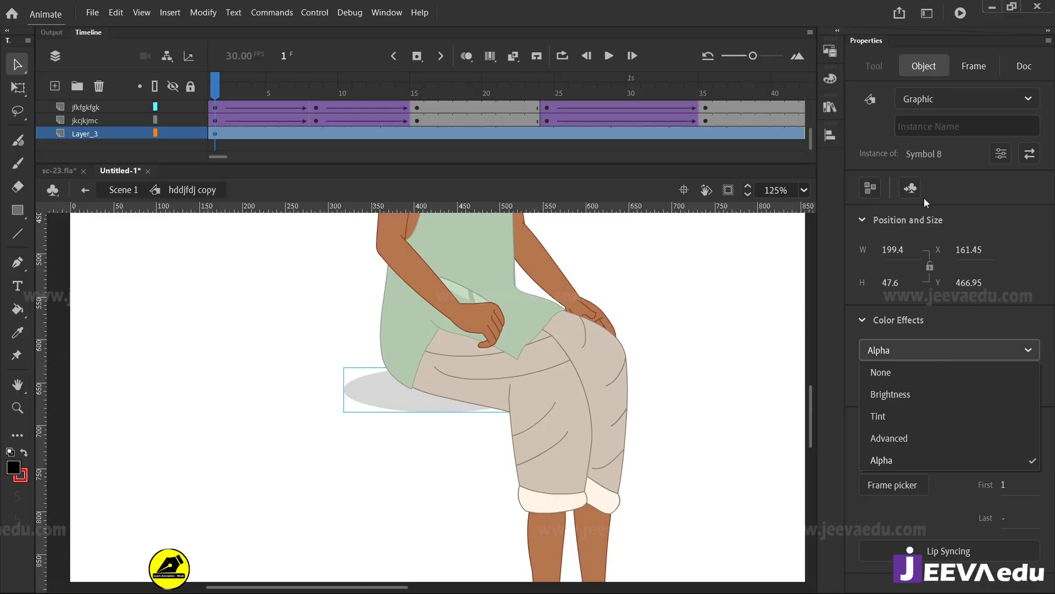
# Step: Return to Scene 1, reopen the seated man's symbol and examine the tweened frames on its layers
pyautogui.click(123, 189)
pyautogui.press('z')
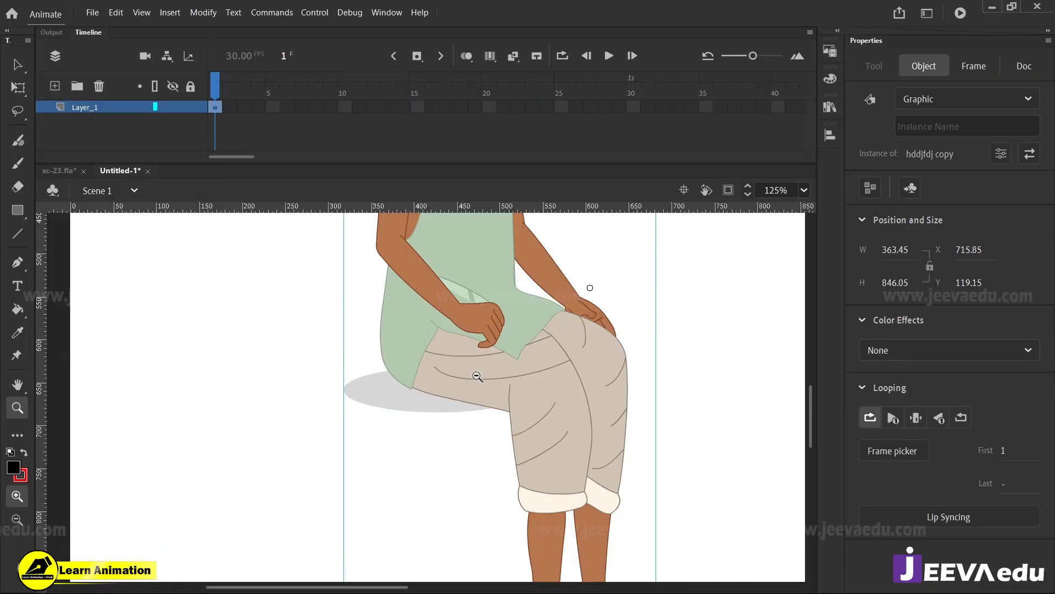
pyautogui.keyDown('alt'); pyautogui.click(452, 394); pyautogui.keyUp('alt')
pyautogui.keyDown('alt'); pyautogui.click(429, 412); pyautogui.keyUp('alt')
pyautogui.click(331, 352)
pyautogui.press('v')
pyautogui.doubleClick(398, 369)
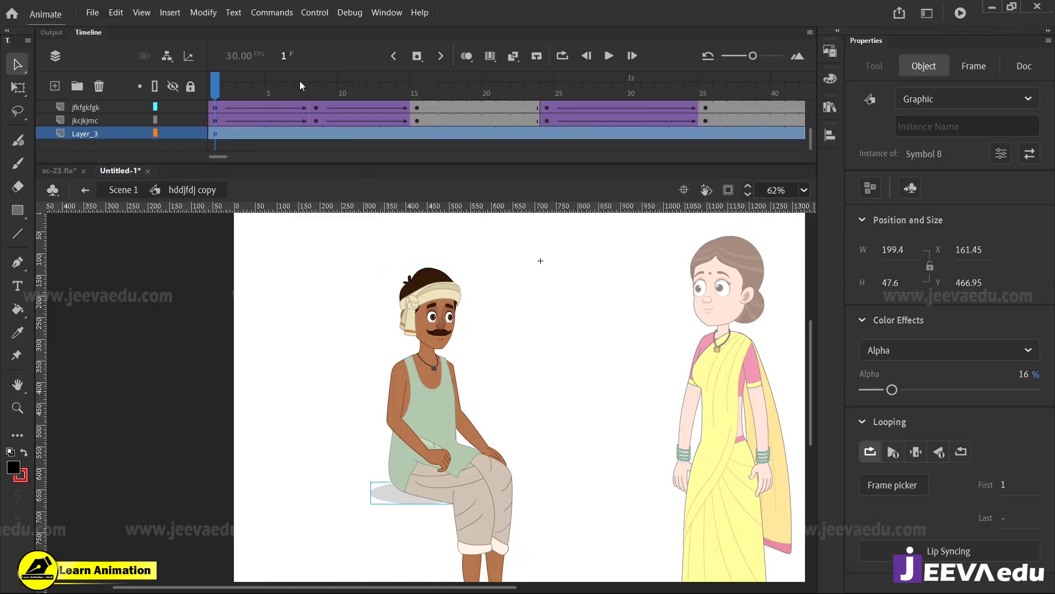
pyautogui.click(479, 127)
pyautogui.click(575, 134)
pyautogui.moveTo(592, 153); pyautogui.dragTo(212, 148)
# Step: Leave the seated man's symbol for Scene 1 and select the woman in the yellow sari
pyautogui.click(124, 190)
pyautogui.press('z')
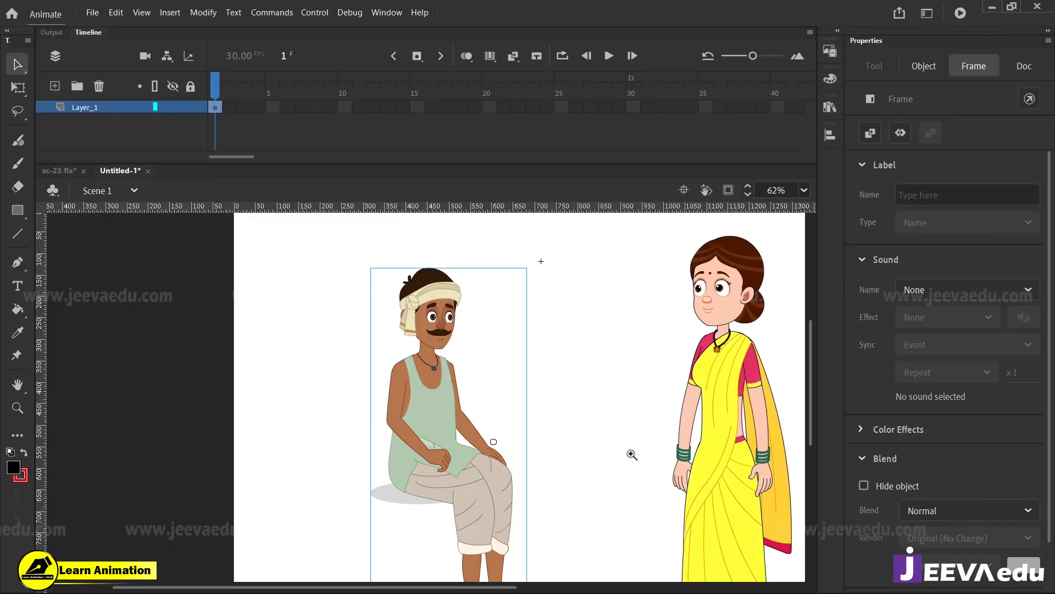
pyautogui.keyDown('alt'); pyautogui.click(621, 463); pyautogui.keyUp('alt')
pyautogui.click(462, 340)
pyautogui.press('v')
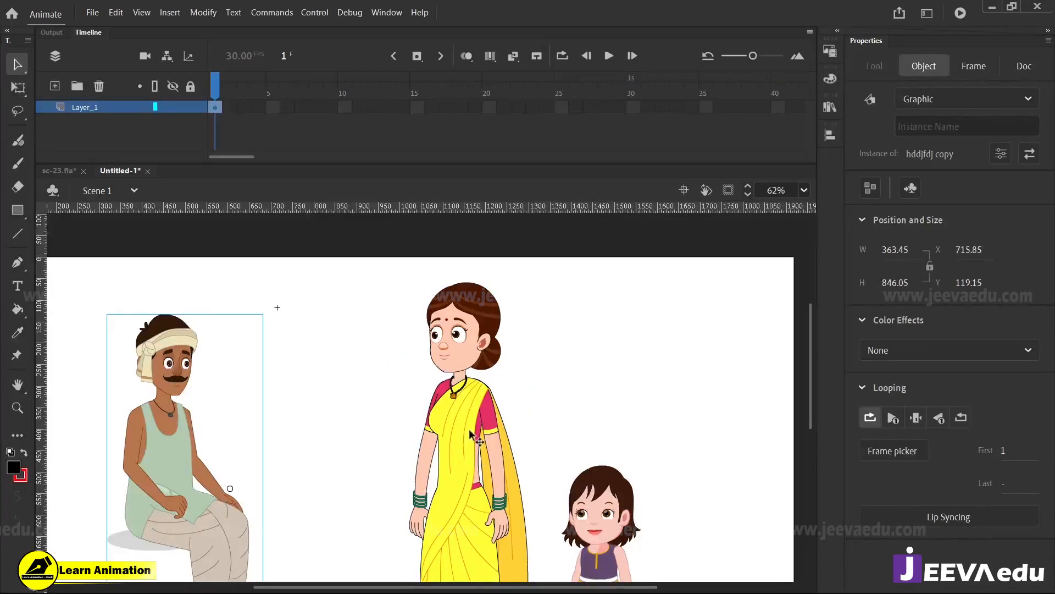
pyautogui.click(472, 448)
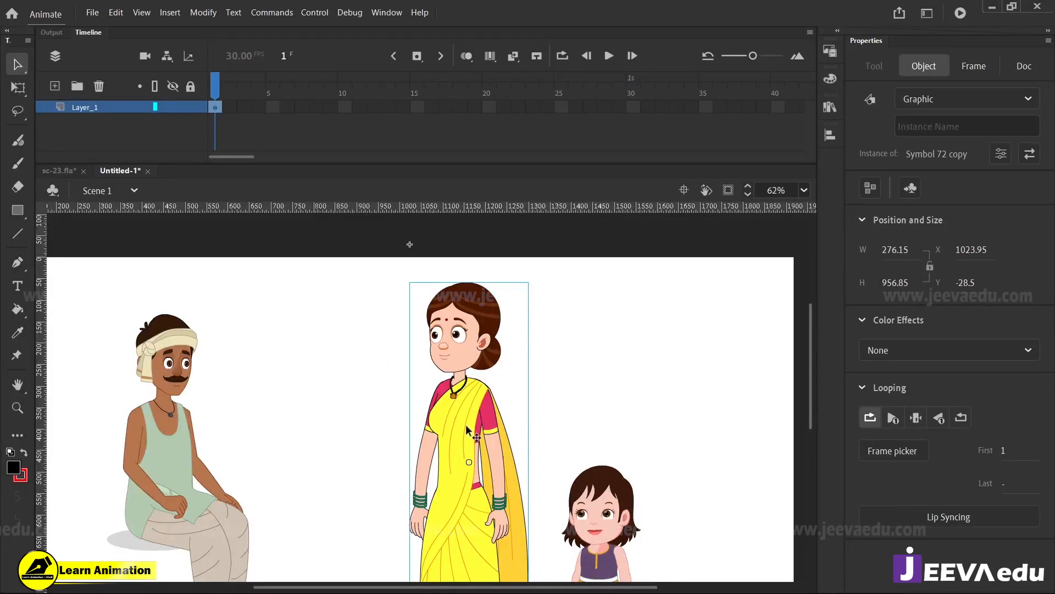
# Step: Open the woman's Symbol 72 copy, frame her upper body and play her animation
pyautogui.doubleClick(466, 427)
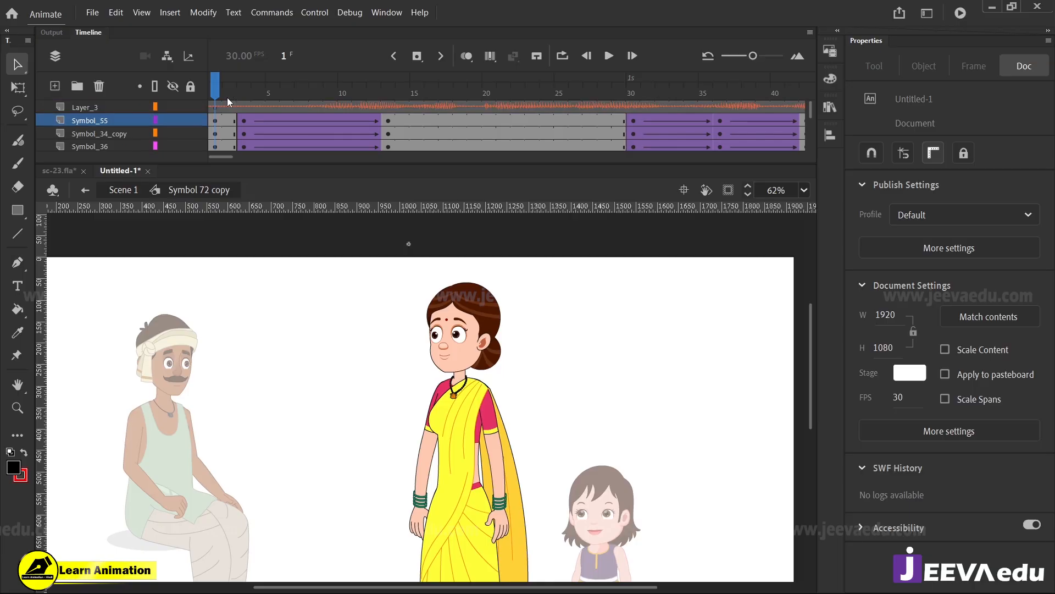
pyautogui.moveTo(577, 457); pyautogui.dragTo(538, 422)
pyautogui.press('z')
pyautogui.moveTo(295, 231); pyautogui.dragTo(567, 550)
pyautogui.moveTo(585, 512); pyautogui.dragTo(584, 523)
pyautogui.press('Return')
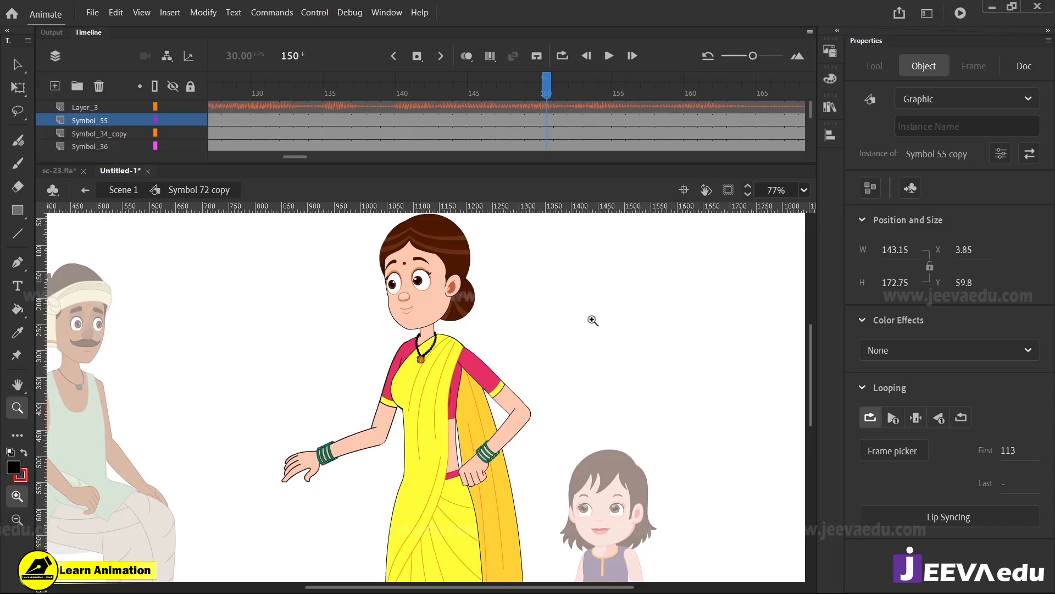
# Step: Bring the woman's timeline back to its beginning and return to Scene 1
pyautogui.press('v')
pyautogui.click(594, 332)
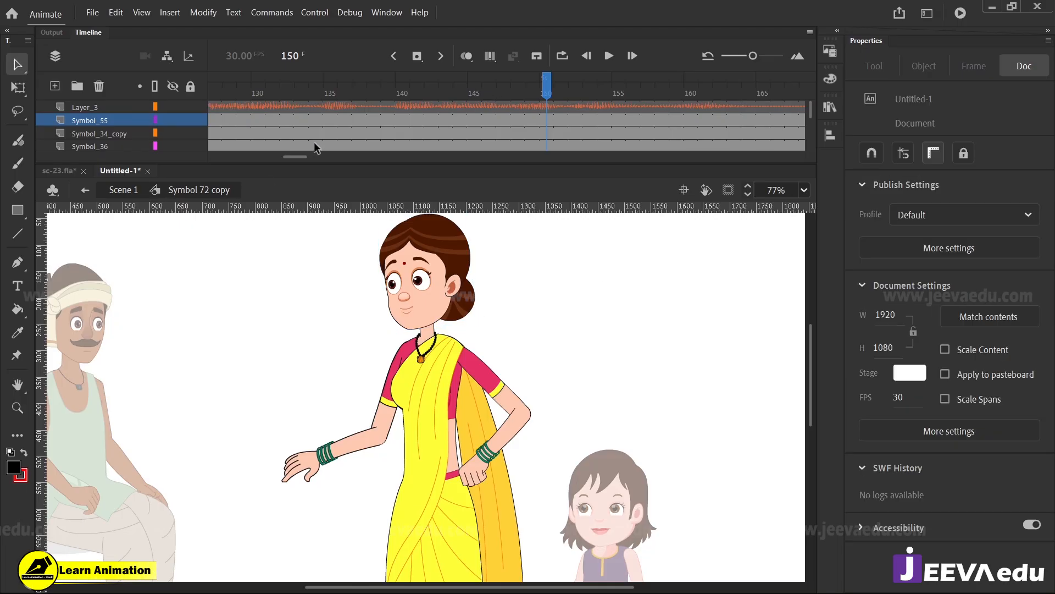
pyautogui.moveTo(302, 156); pyautogui.dragTo(219, 156)
pyautogui.click(130, 190)
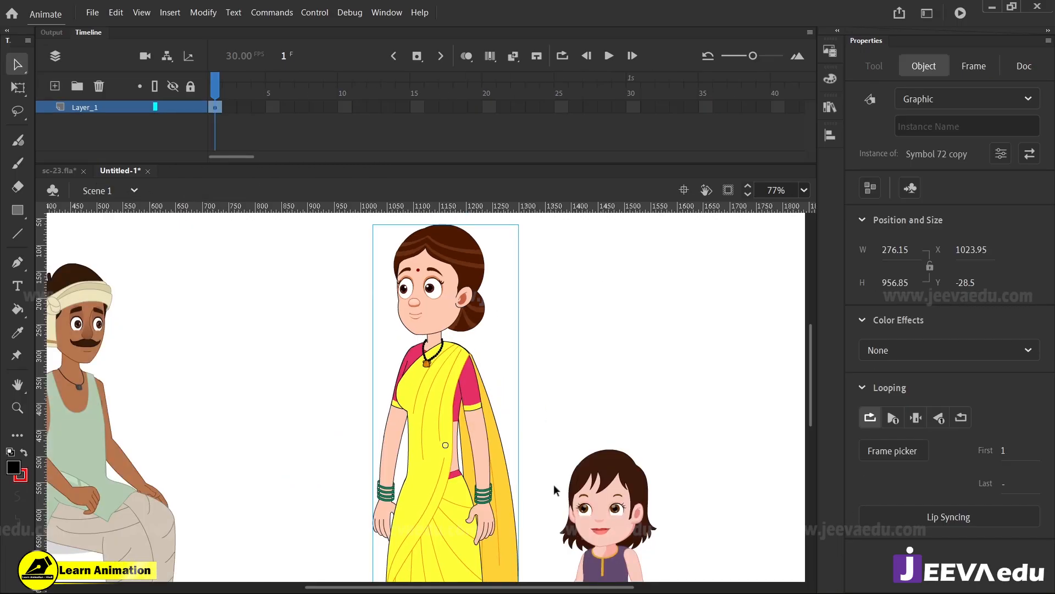
# Step: Set the Untitled-1 document's frame rate to 24 FPS and compare it with the frame rate of sc-23.fla
pyautogui.click(637, 406)
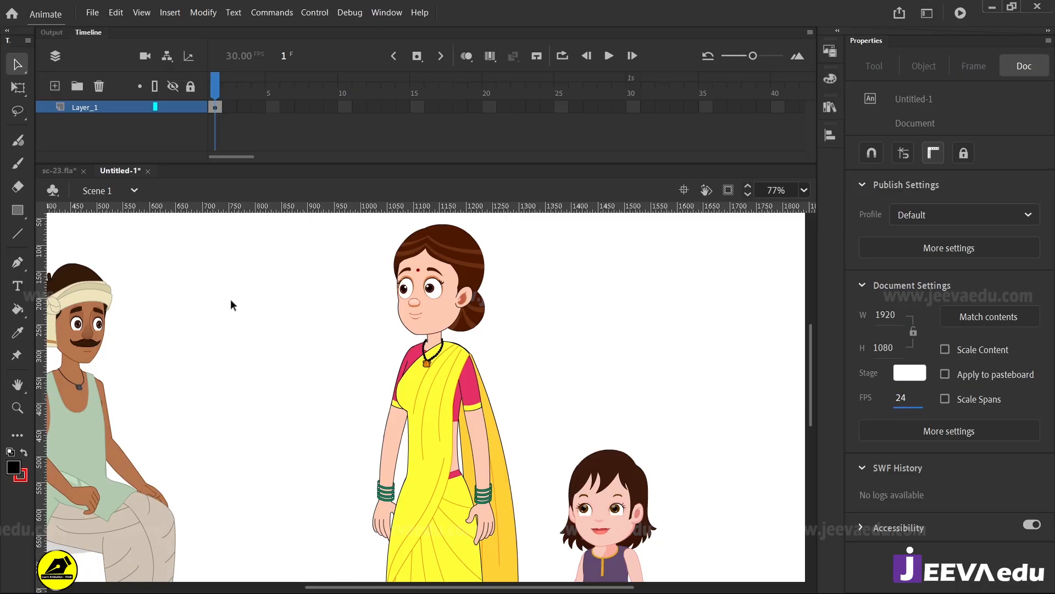
pyautogui.click(70, 172)
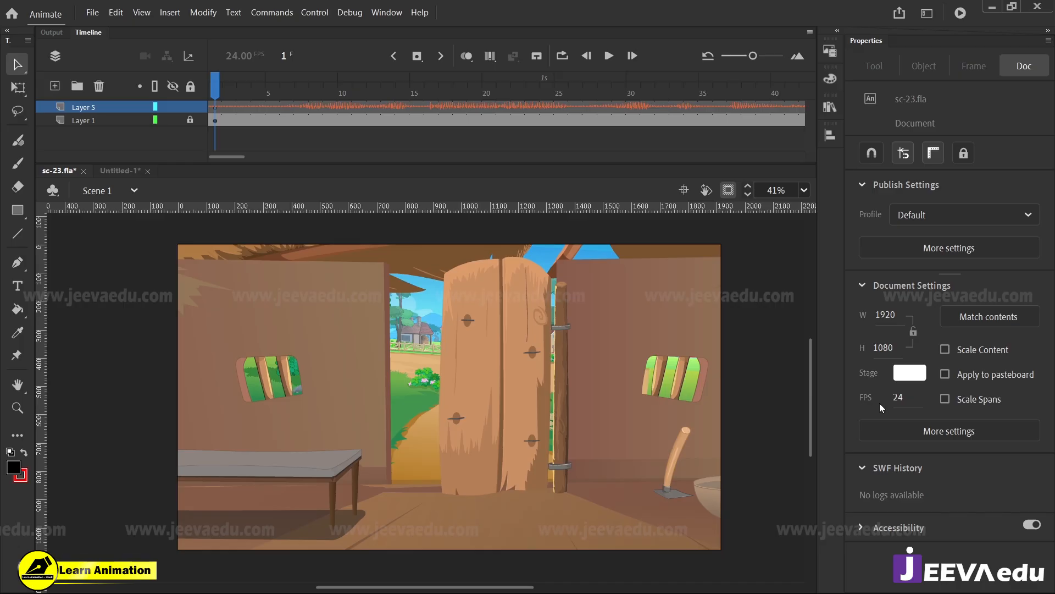
pyautogui.click(120, 171)
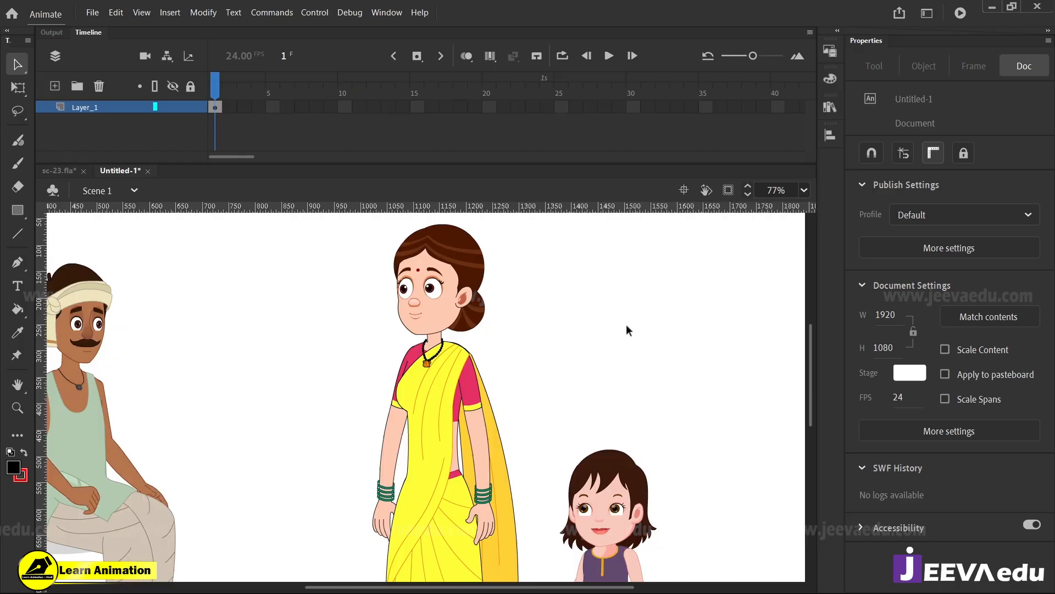
# Step: Replay the woman's animation inside her symbol, and return to Scene 1 with the whole stage in view
pyautogui.doubleClick(486, 374)
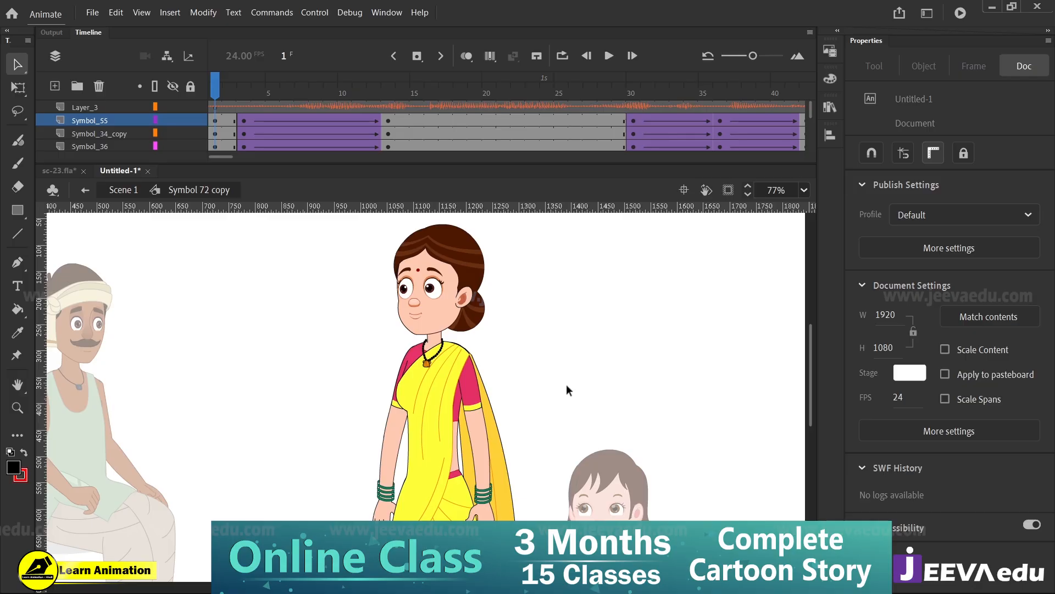
pyautogui.press('Return')
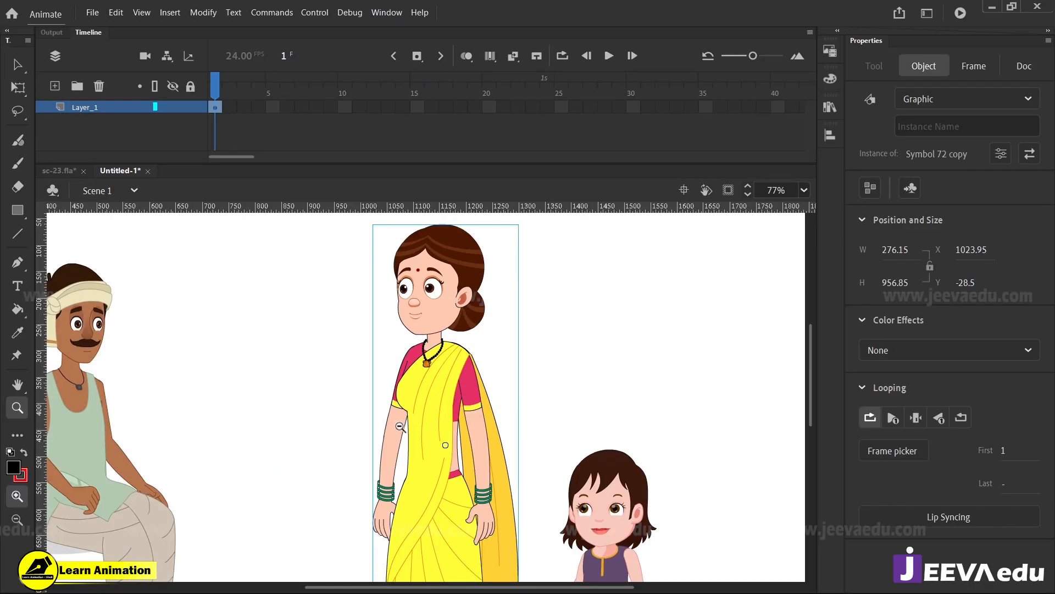
pyautogui.keyDown('alt'); pyautogui.click(390, 425); pyautogui.keyUp('alt')
# Step: Open the little girl's Symbol 8 copy, preview frame 2 on its timeline and return to Scene 1
pyautogui.click(580, 451)
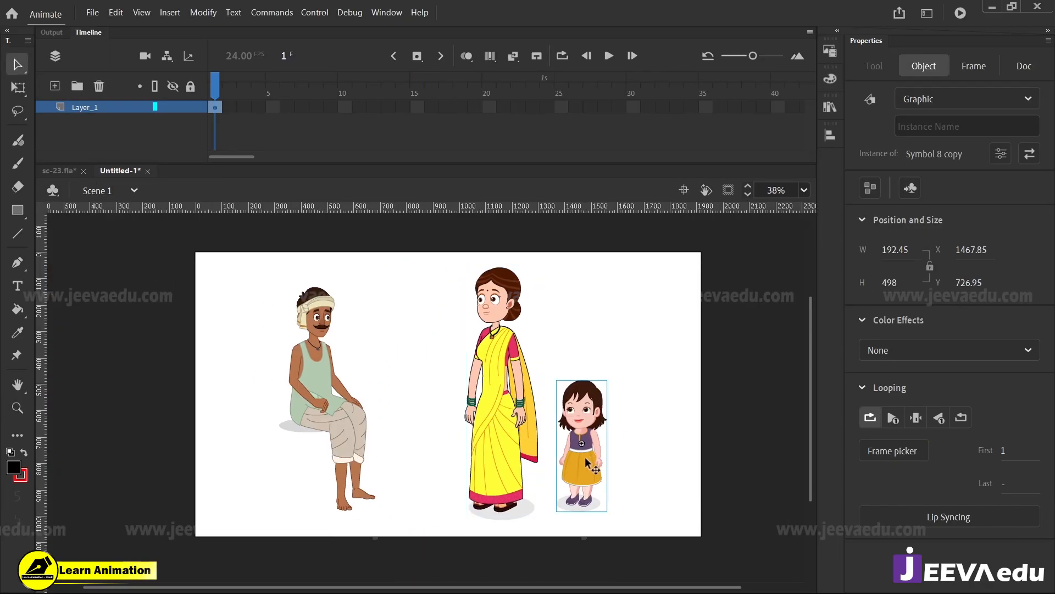
pyautogui.keyDown('ctrl'); pyautogui.click(558, 445); pyautogui.keyUp('ctrl')
pyautogui.doubleClick(491, 369)
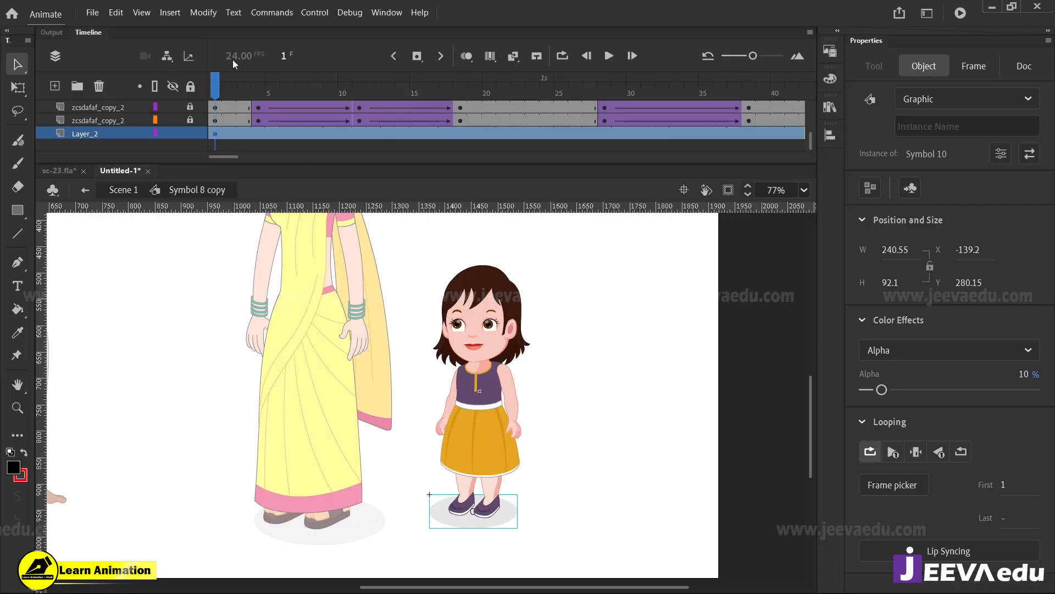
pyautogui.moveTo(224, 83); pyautogui.dragTo(230, 155)
pyautogui.click(404, 245)
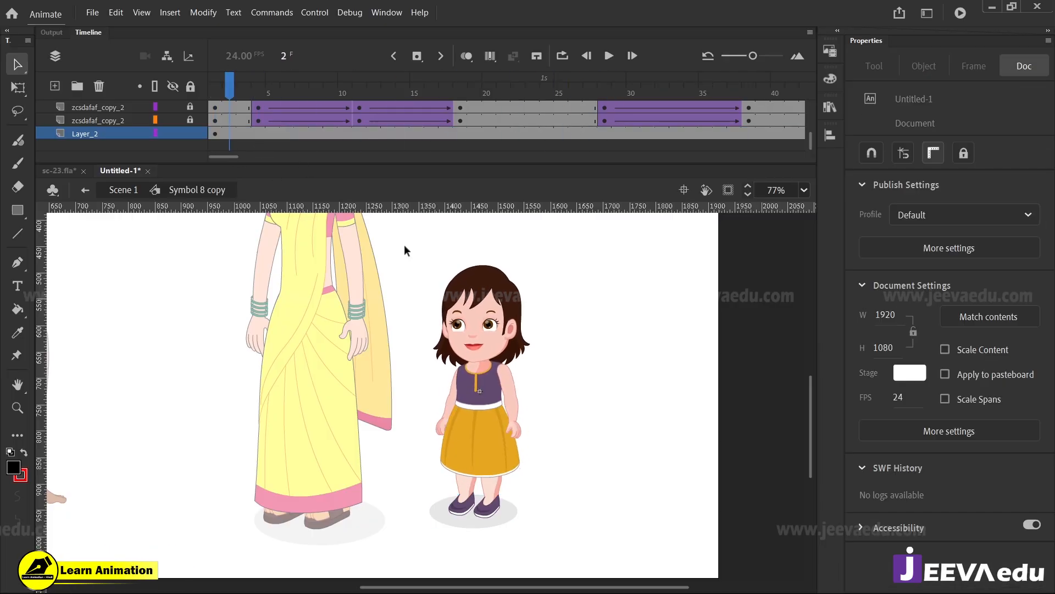
pyautogui.click(138, 190)
pyautogui.keyDown('alt'); pyautogui.click(331, 373); pyautogui.keyUp('alt')
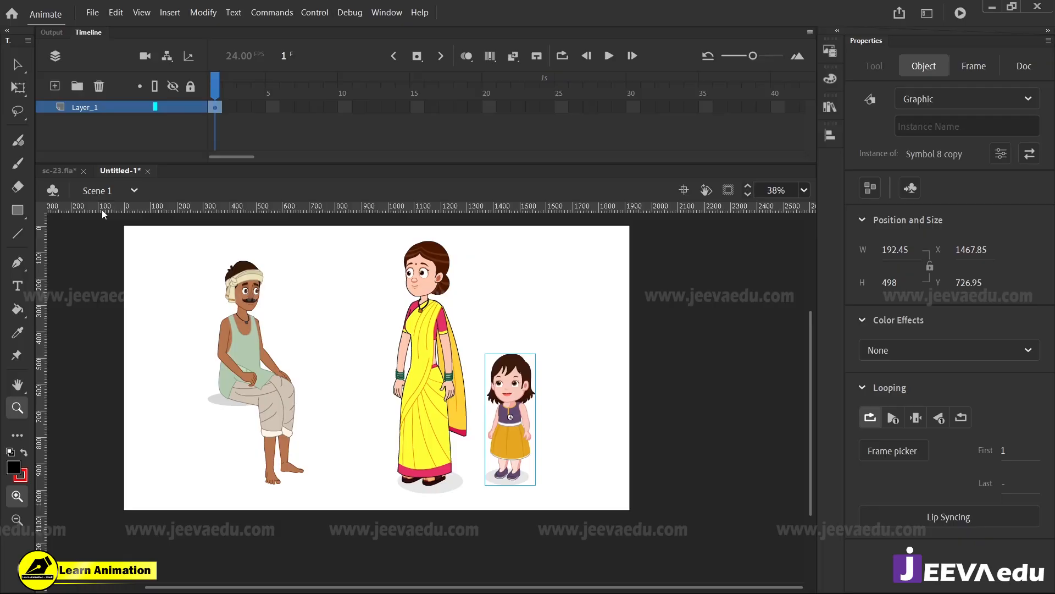
# Step: Switch to the sc-23.fla document and examine the hut interior background around the door
pyautogui.click(60, 170)
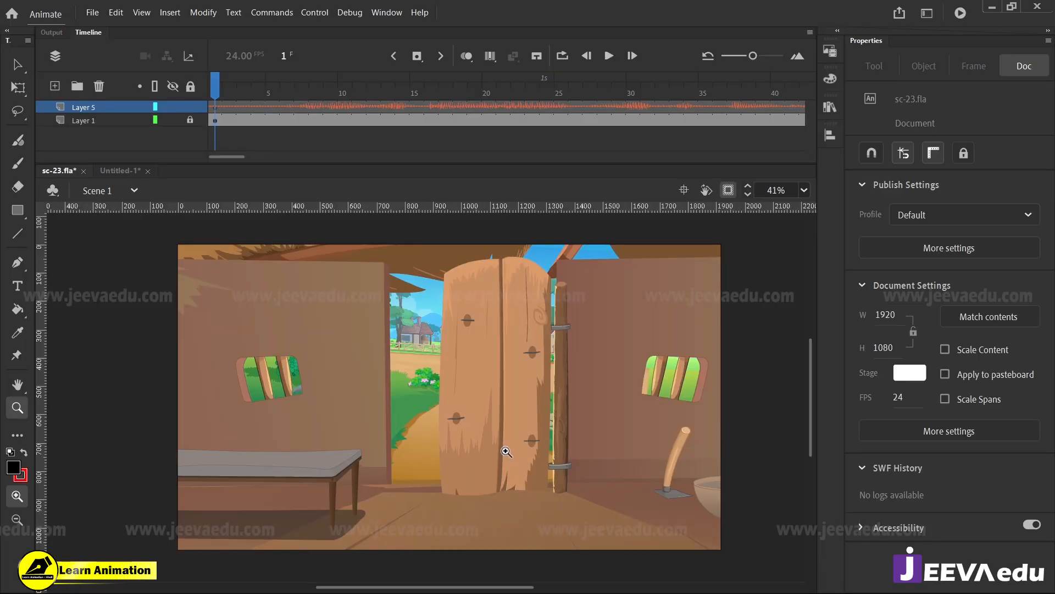
pyautogui.press('v')
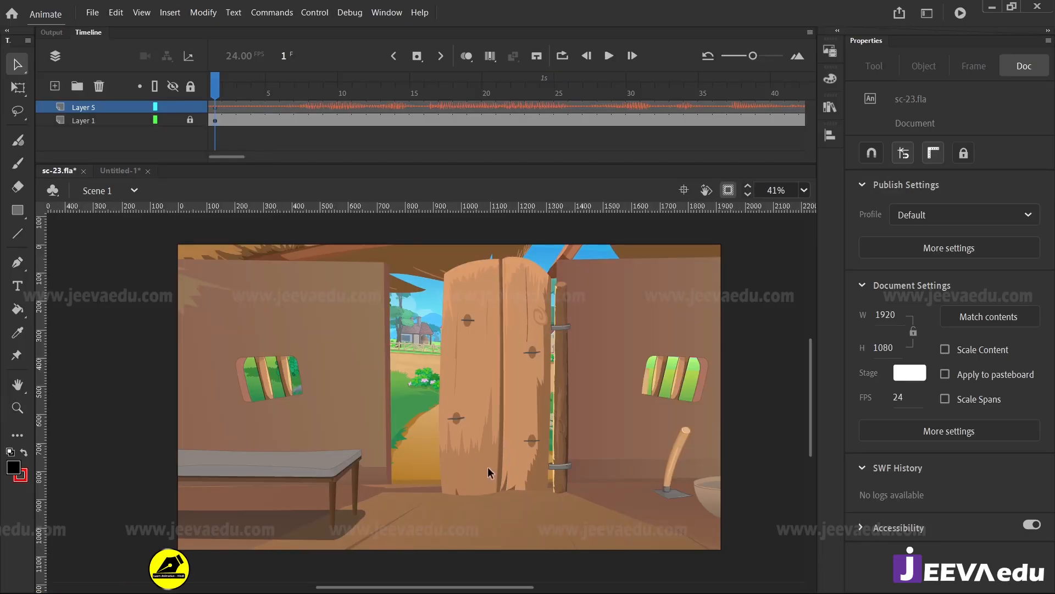
pyautogui.click(191, 121)
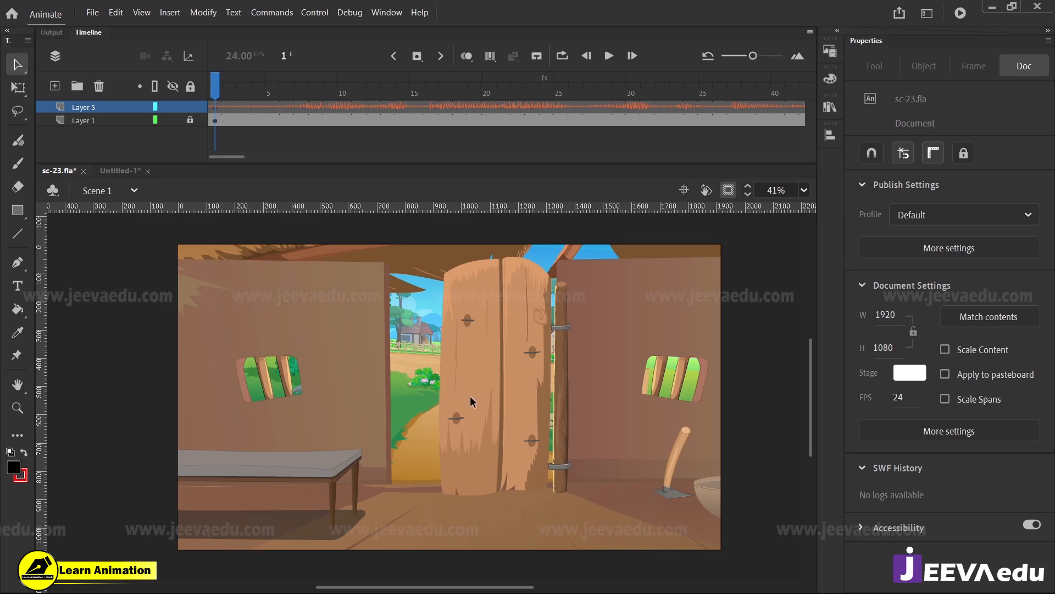
pyautogui.press('z')
pyautogui.click(429, 363)
pyautogui.click(425, 367)
pyautogui.keyDown('alt'); pyautogui.click(462, 437); pyautogui.keyUp('alt')
pyautogui.keyDown('alt'); pyautogui.click(467, 453); pyautogui.keyUp('alt')
pyautogui.keyDown('alt'); pyautogui.click(469, 462); pyautogui.keyUp('alt')
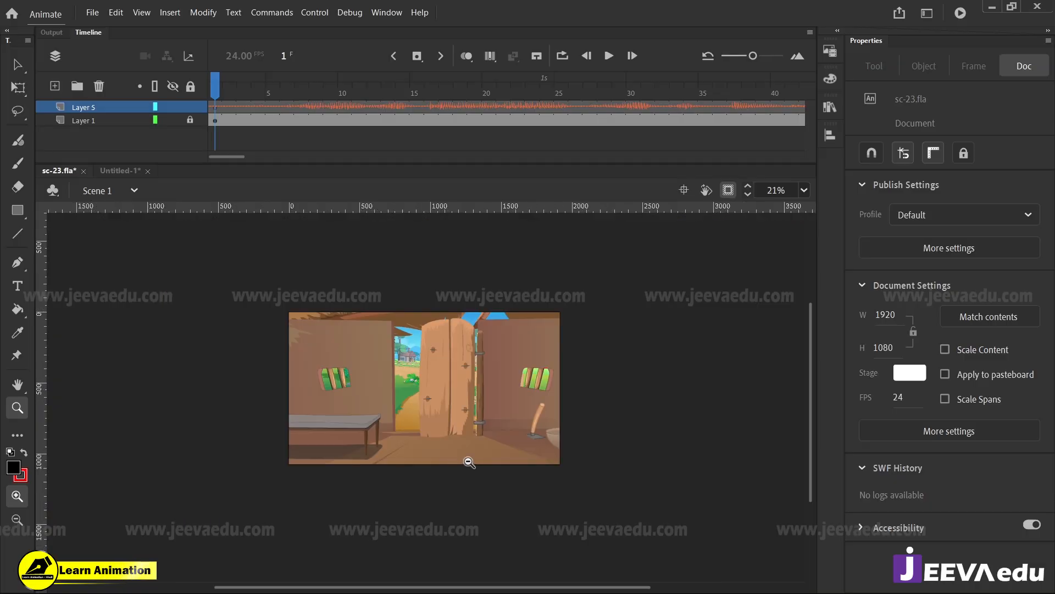
# Step: Show the artwork beyond the stage edges and examine the tools, bowls, cabinet and full hut room
pyautogui.click(728, 190)
pyautogui.click(601, 408)
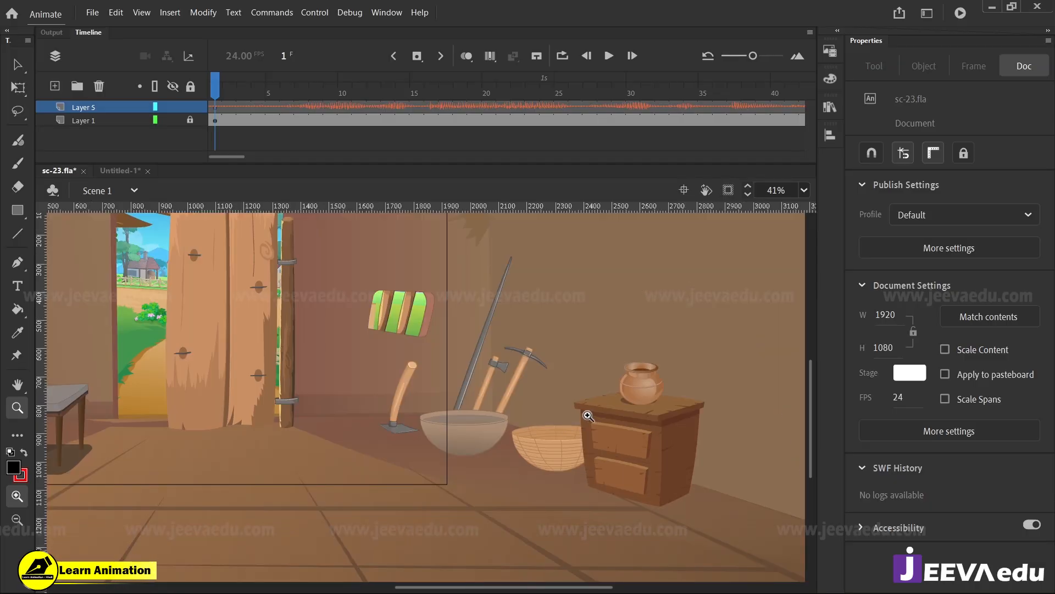
pyautogui.click(588, 415)
pyautogui.keyDown('alt'); pyautogui.click(302, 405); pyautogui.keyUp('alt')
pyautogui.keyDown('alt'); pyautogui.click(273, 405); pyautogui.keyUp('alt')
pyautogui.click(419, 364)
pyautogui.click(433, 388)
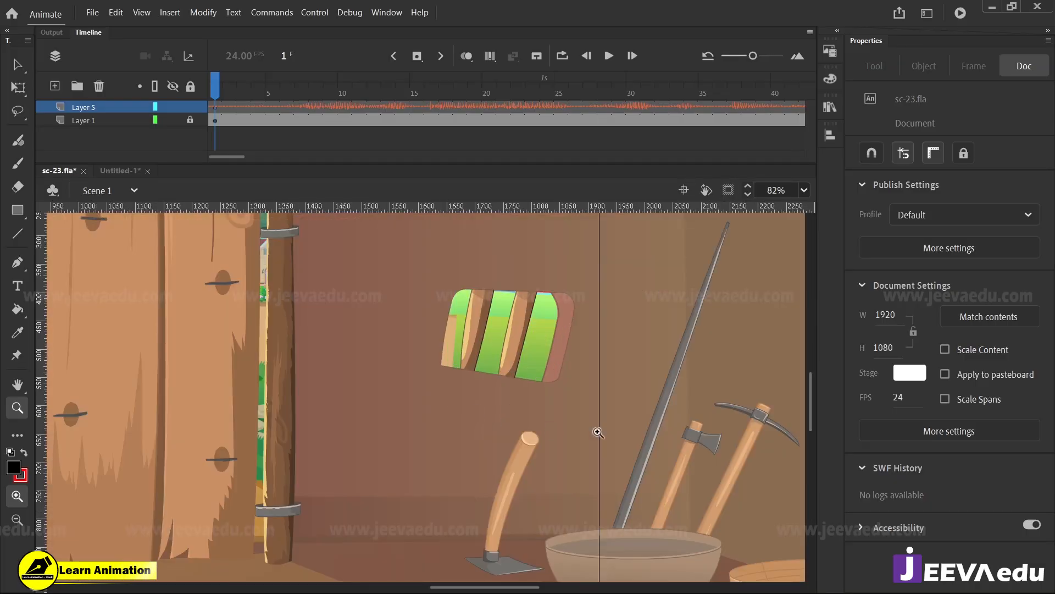
pyautogui.keyDown('alt'); pyautogui.click(494, 442); pyautogui.keyUp('alt')
pyautogui.keyDown('alt'); pyautogui.click(494, 443); pyautogui.keyUp('alt')
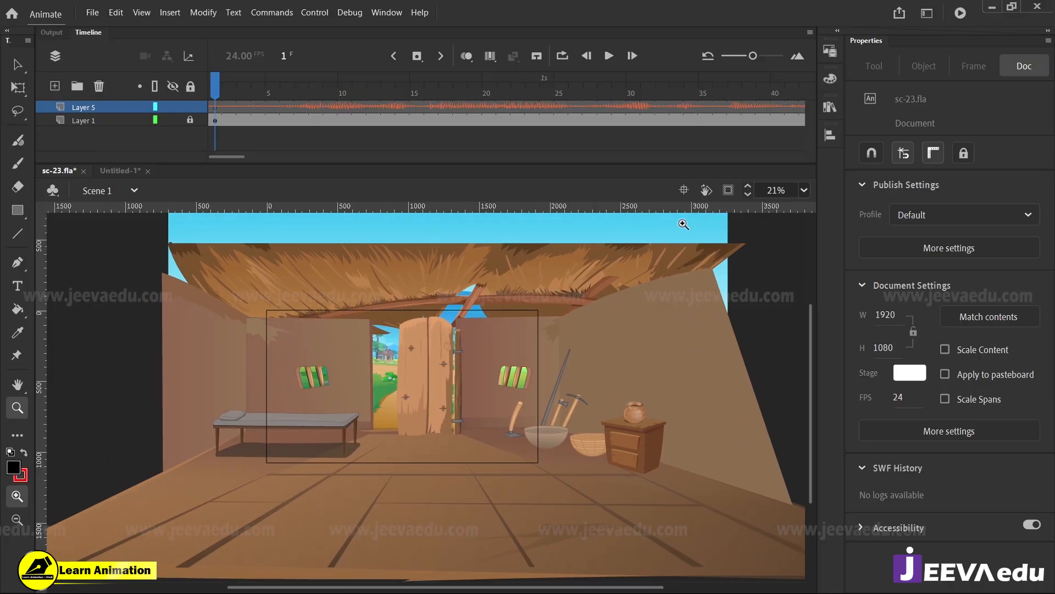
# Step: Clip the hut artwork to the stage area again and unlock Layer 1 so its background pieces can be selected
pyautogui.click(728, 190)
pyautogui.moveTo(249, 290); pyautogui.dragTo(570, 485)
pyautogui.press('v')
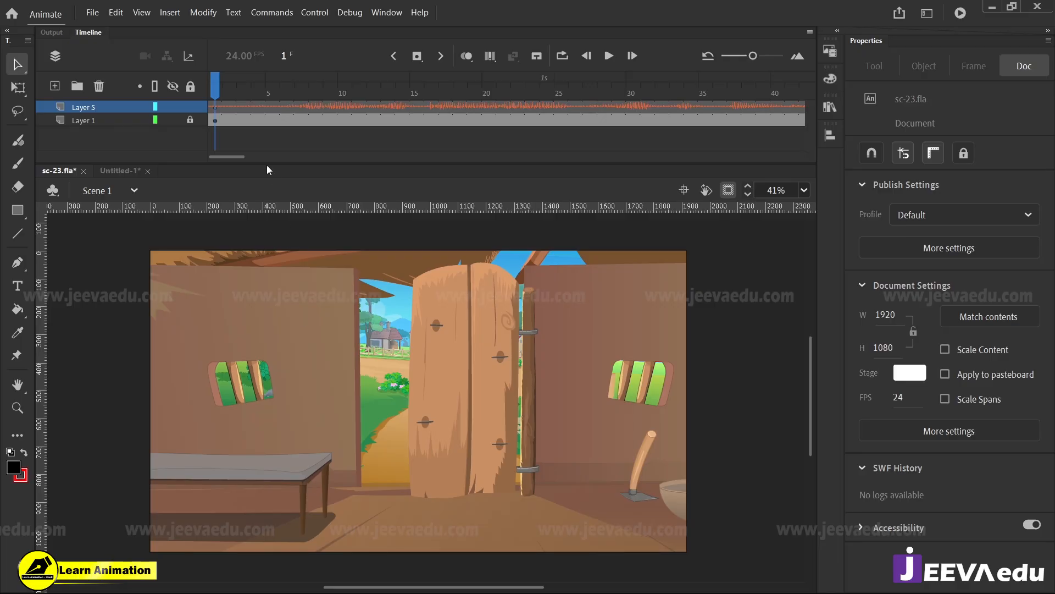
pyautogui.click(378, 394)
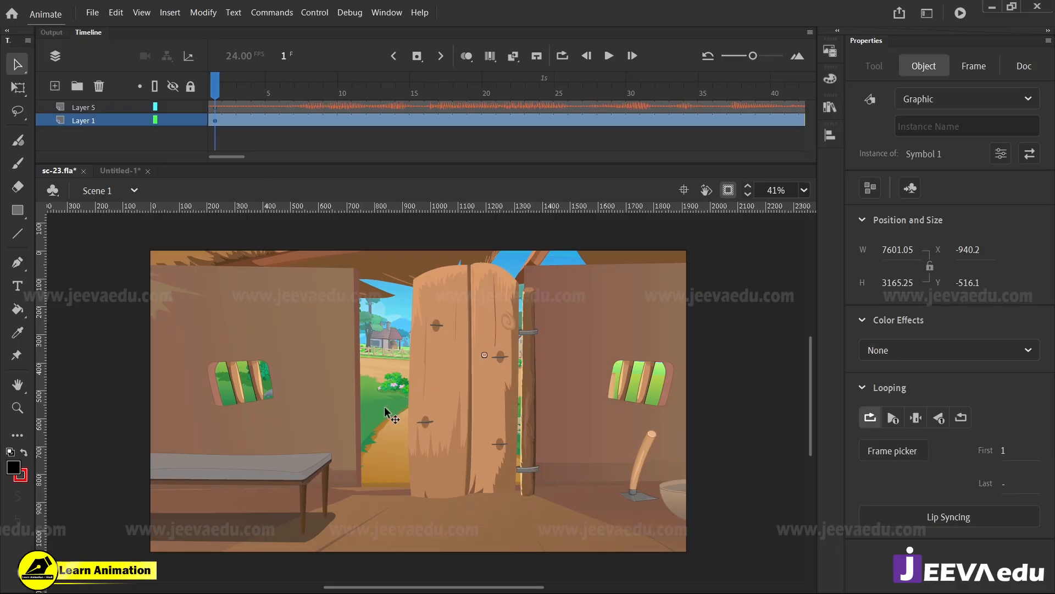
pyautogui.click(428, 441)
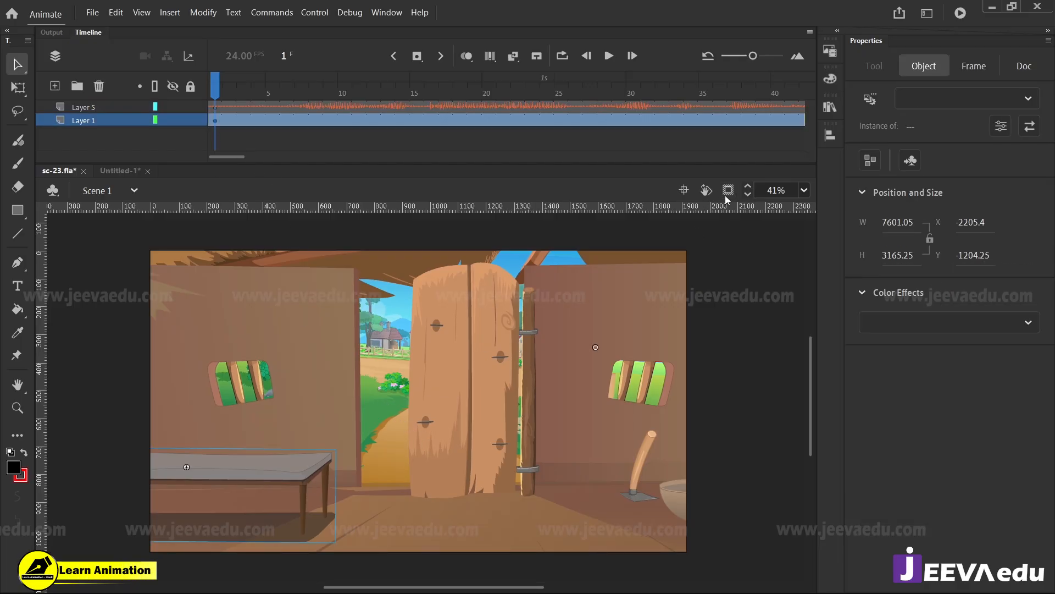
# Step: Show the artwork beyond the stage edges and delete the cot from the hut's Layer 1
pyautogui.click(726, 193)
pyautogui.press('z')
pyautogui.keyDown('alt'); pyautogui.click(400, 437); pyautogui.keyUp('alt')
pyautogui.press('v')
pyautogui.click(122, 293)
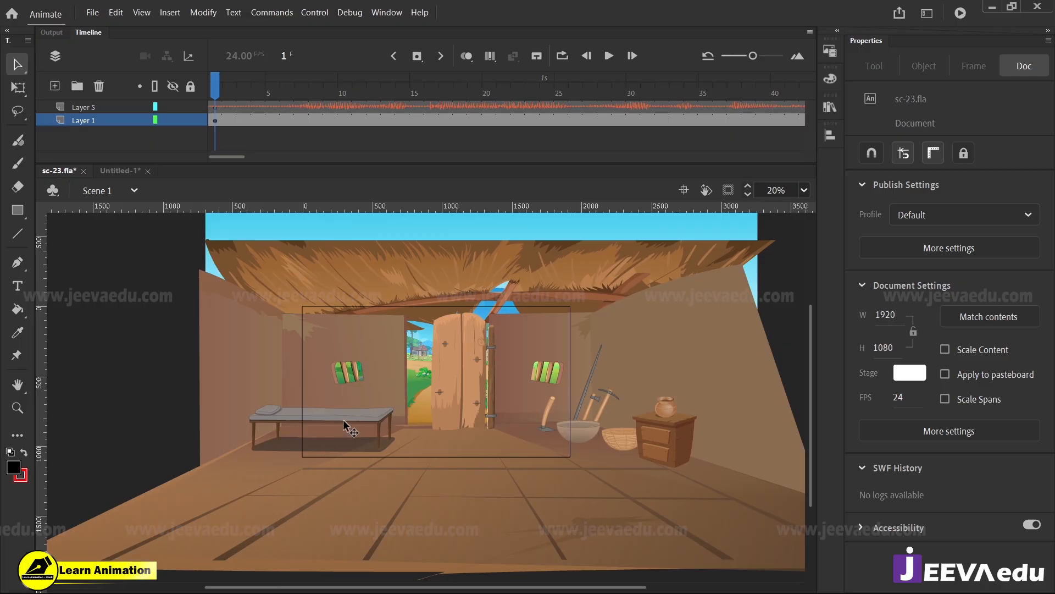
pyautogui.moveTo(345, 426); pyautogui.dragTo(374, 418)
pyautogui.press('Delete')
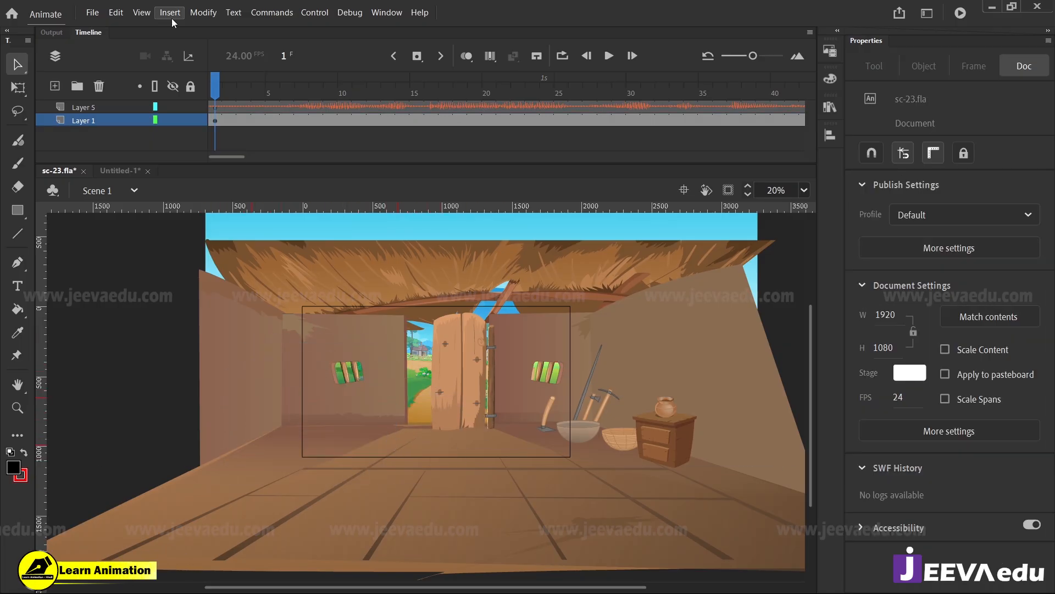
# Step: Add a new layer above Layer 1 and paste the cot in place on it
pyautogui.click(55, 86)
pyautogui.rightClick(91, 305)
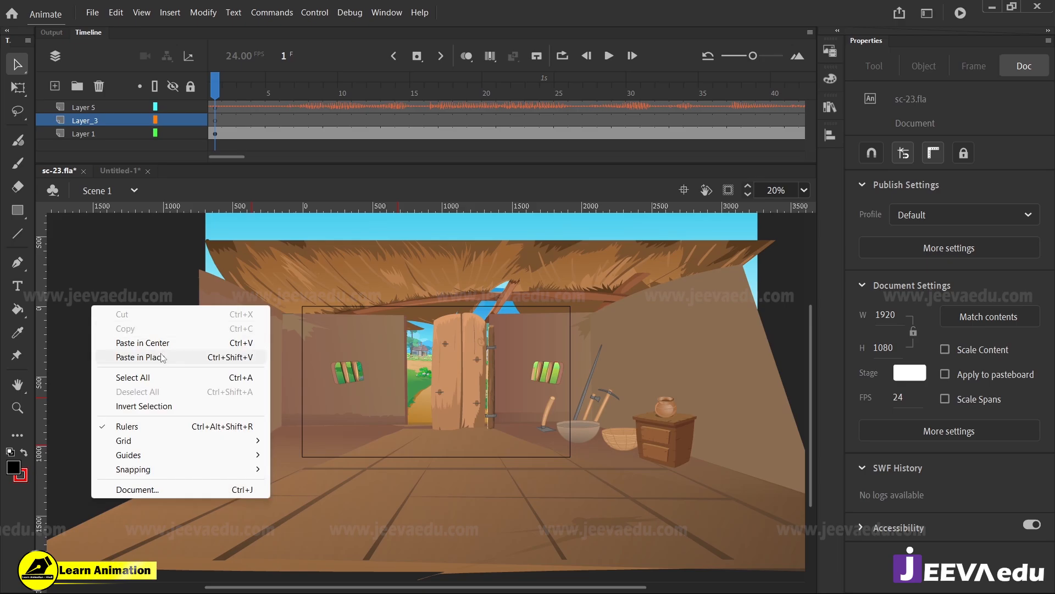
pyautogui.click(126, 356)
# Step: Select the cabinet with the pot, try shifting it across the hut floor, and undo the moves
pyautogui.click(677, 433)
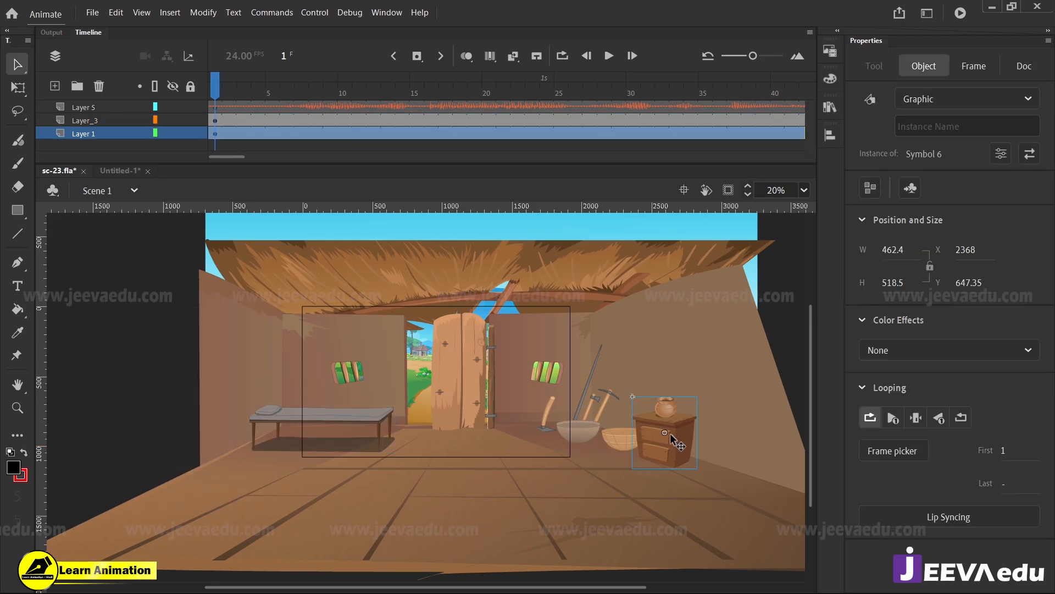
pyautogui.hotkey('ctrl', 'space')
pyautogui.keyDown('ctrl'); pyautogui.click(612, 433); pyautogui.keyUp('ctrl')
pyautogui.moveTo(553, 422); pyautogui.dragTo(560, 430)
pyautogui.moveTo(561, 430); pyautogui.dragTo(575, 426)
pyautogui.hotkey('ctrl', 'z')
pyautogui.hotkey('ctrl', 'z')
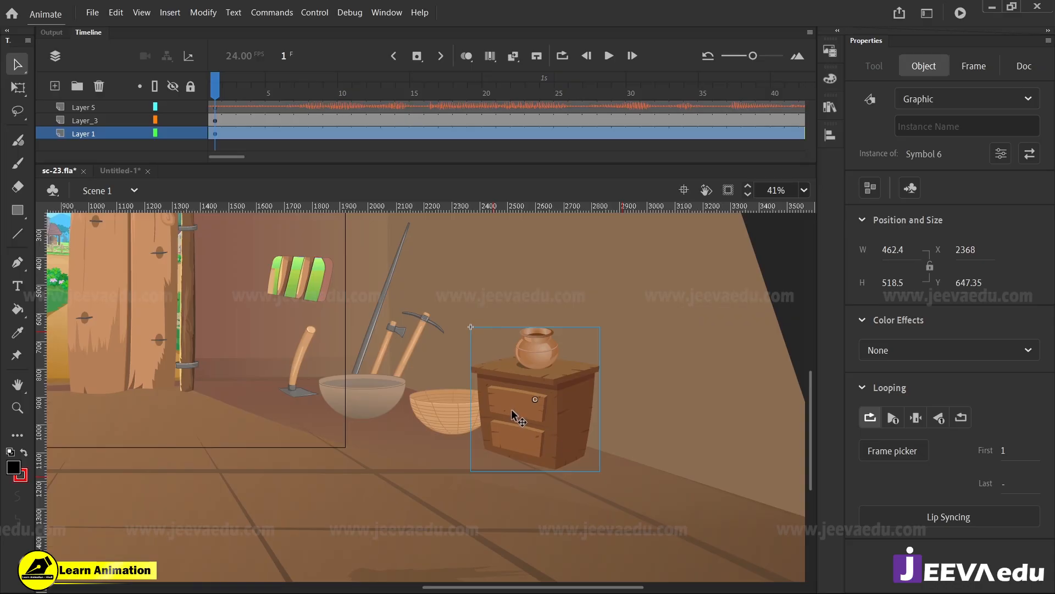
# Step: Try deleting the cabinet from Layer 1, undo the deletion, and clear the selection of cabinet and hut background
pyautogui.hotkey('ctrl', 'space')
pyautogui.keyDown('ctrl'); pyautogui.keyDown('alt'); pyautogui.click(326, 397); pyautogui.keyUp('alt'); pyautogui.keyUp('ctrl')
pyautogui.keyDown('ctrl'); pyautogui.keyDown('alt'); pyautogui.click(322, 396); pyautogui.keyUp('alt'); pyautogui.keyUp('ctrl')
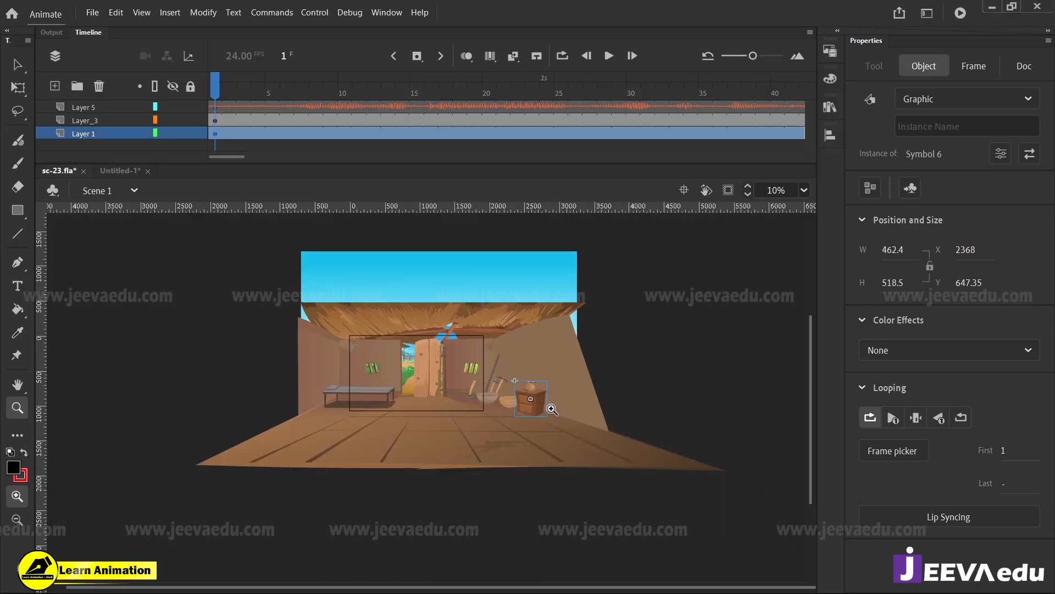
pyautogui.press('Delete')
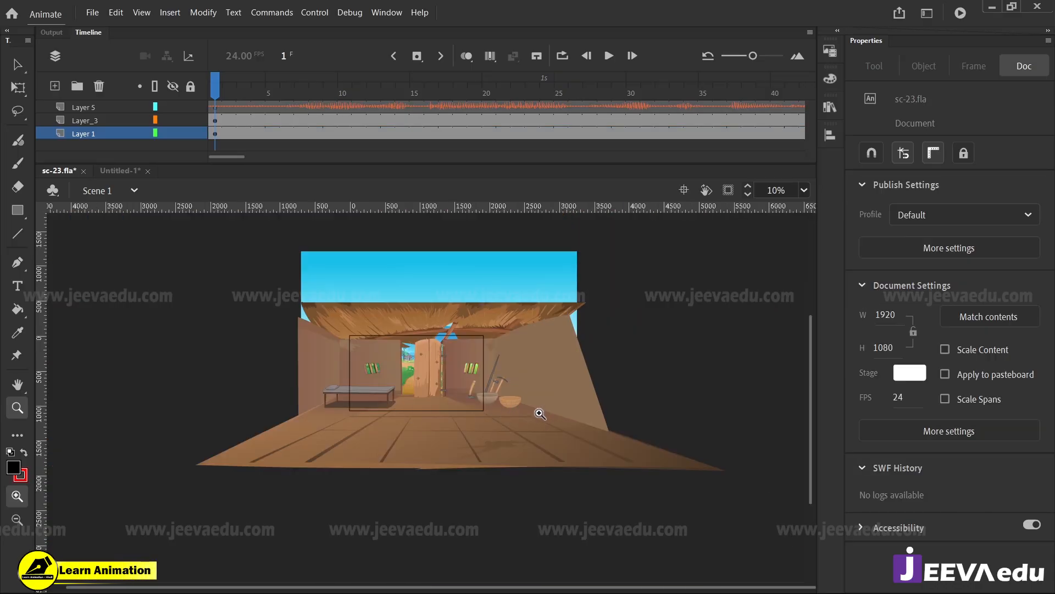
pyautogui.hotkey('ctrl', 'z')
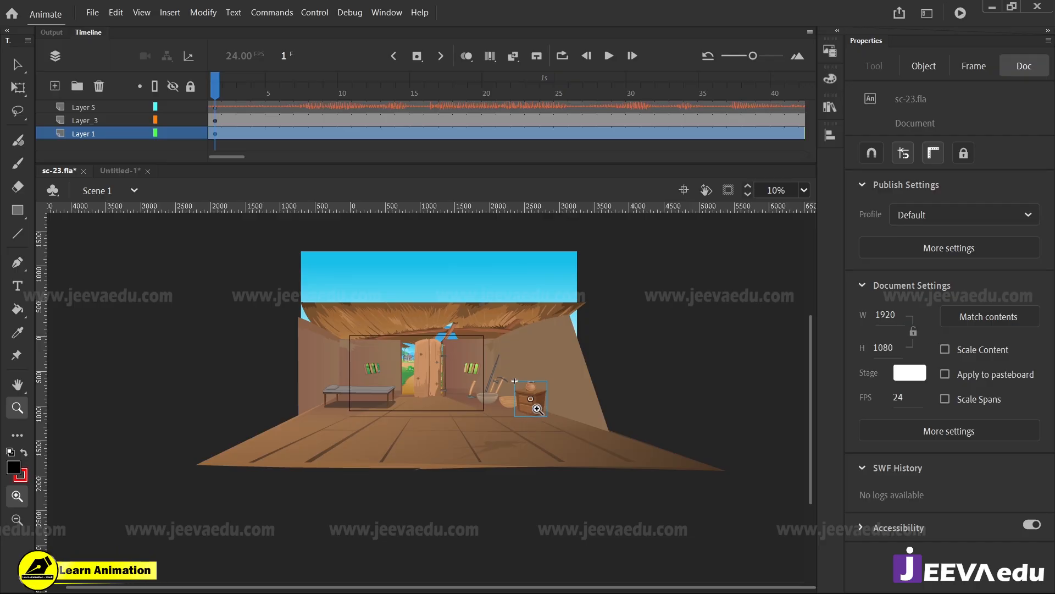
pyautogui.press('v')
pyautogui.keyDown('shift'); pyautogui.click(555, 367); pyautogui.keyUp('shift')
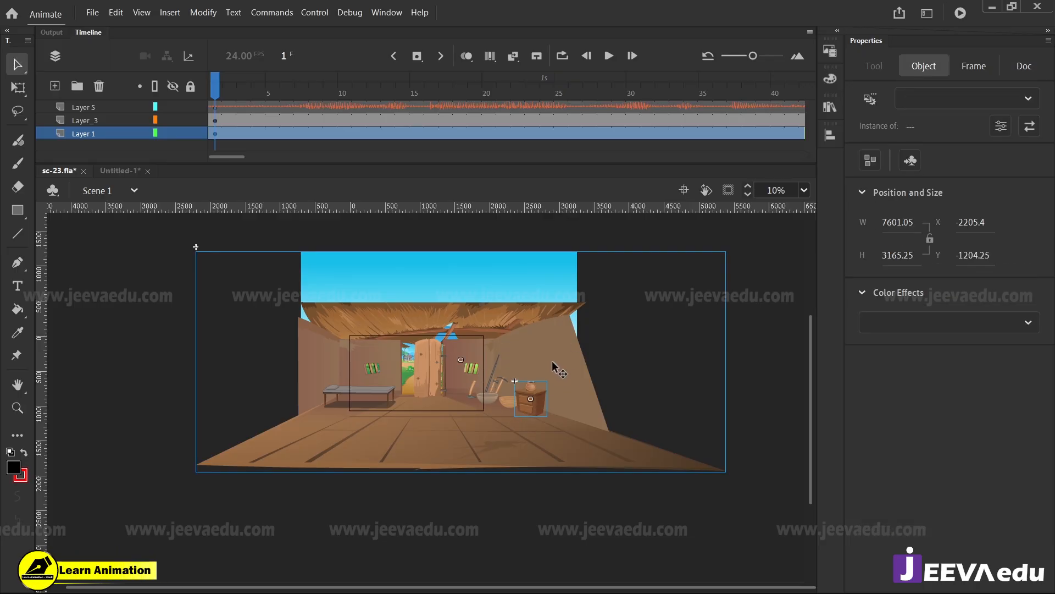
pyautogui.click(604, 383)
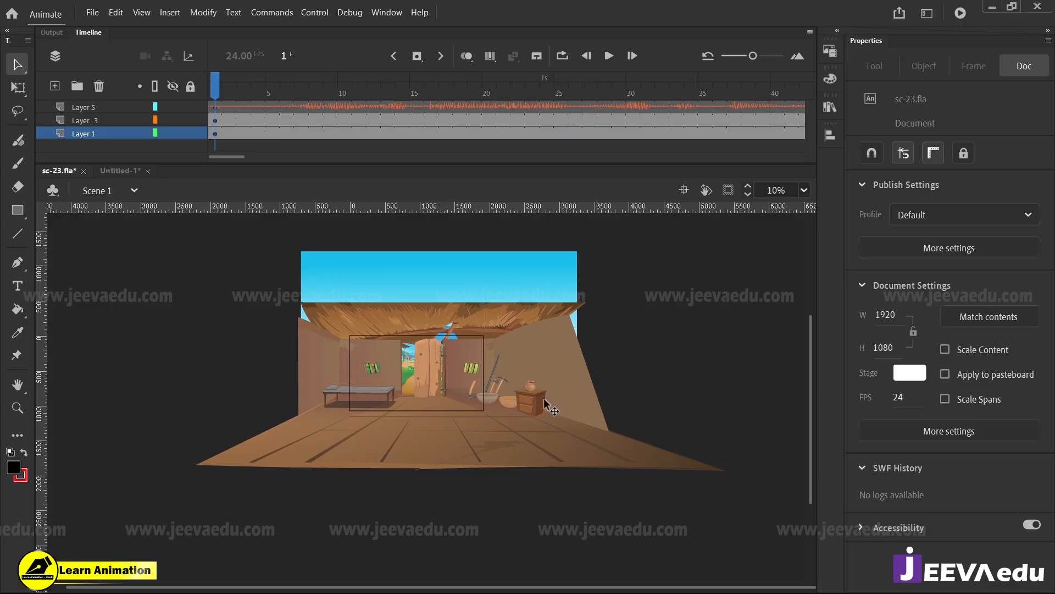
# Step: Move the cabinet with the pot from Layer 1 to a new layer directly above it, pasted in place
pyautogui.click(543, 398)
pyautogui.press('Delete')
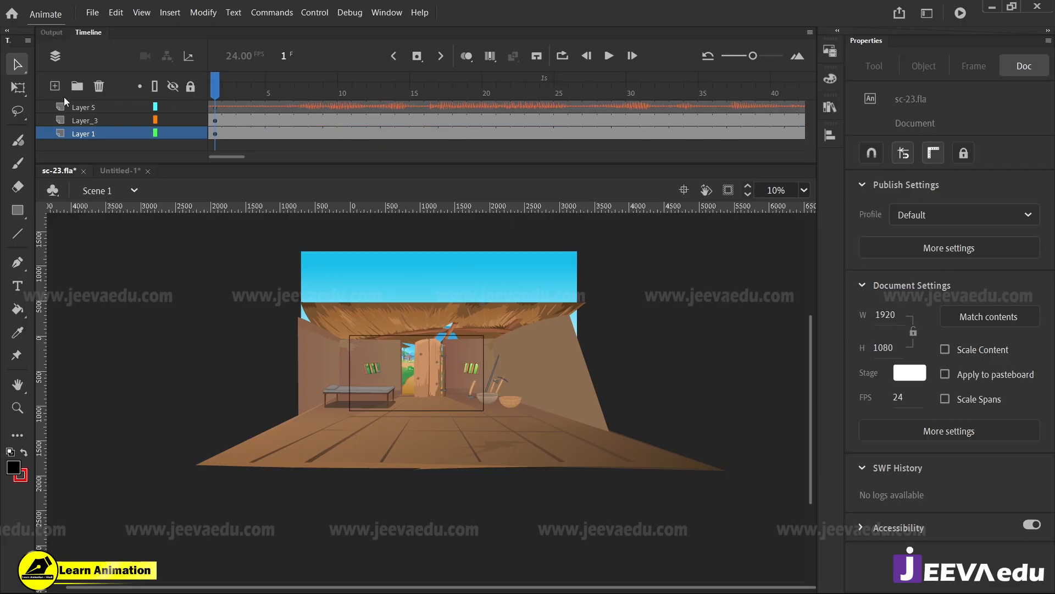
pyautogui.click(54, 86)
pyautogui.rightClick(159, 339)
pyautogui.click(233, 390)
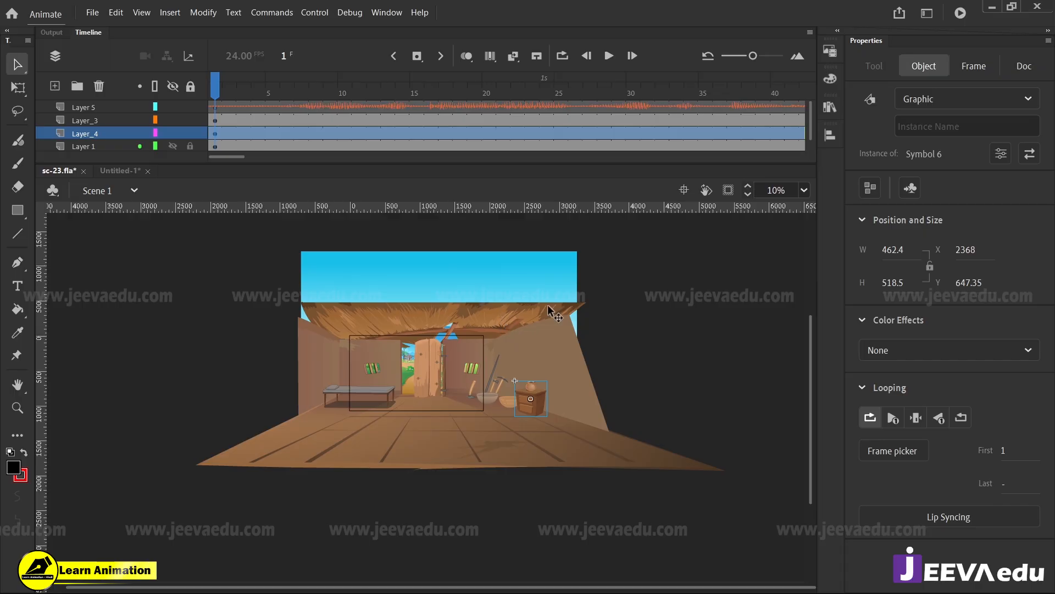
# Step: Select the hut background, cot and cabinet together, scale them down to about 4728 px wide and shift them over the stage
pyautogui.moveTo(720, 225); pyautogui.dragTo(237, 503)
pyautogui.press('q')
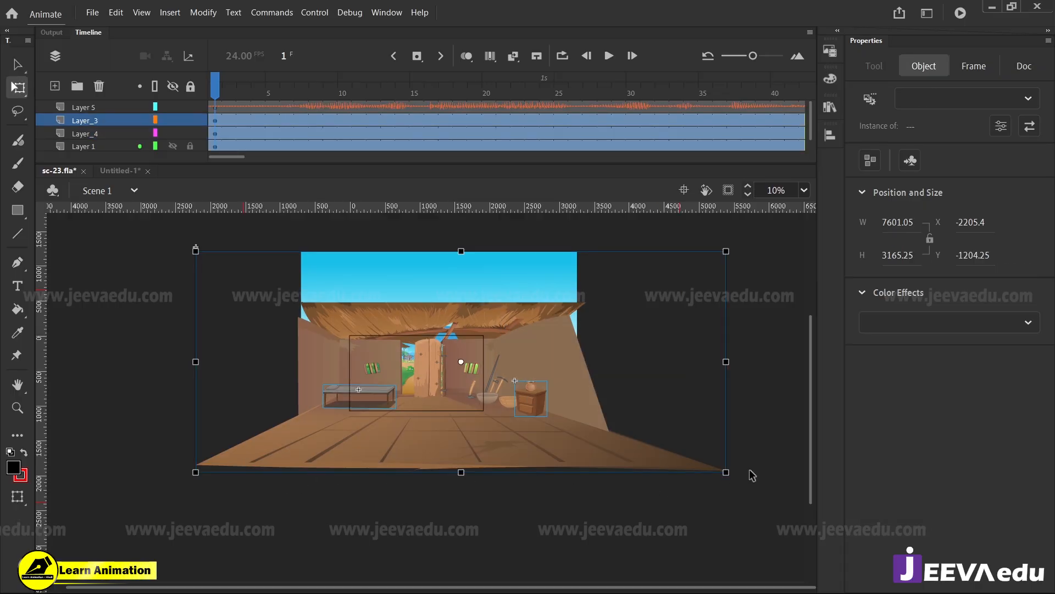
pyautogui.moveTo(725, 474); pyautogui.dragTo(625, 432)
pyautogui.press('z')
pyautogui.click(386, 369)
pyautogui.press('v')
pyautogui.moveTo(573, 454); pyautogui.dragTo(518, 459)
pyautogui.hotkey('ctrl', '-')
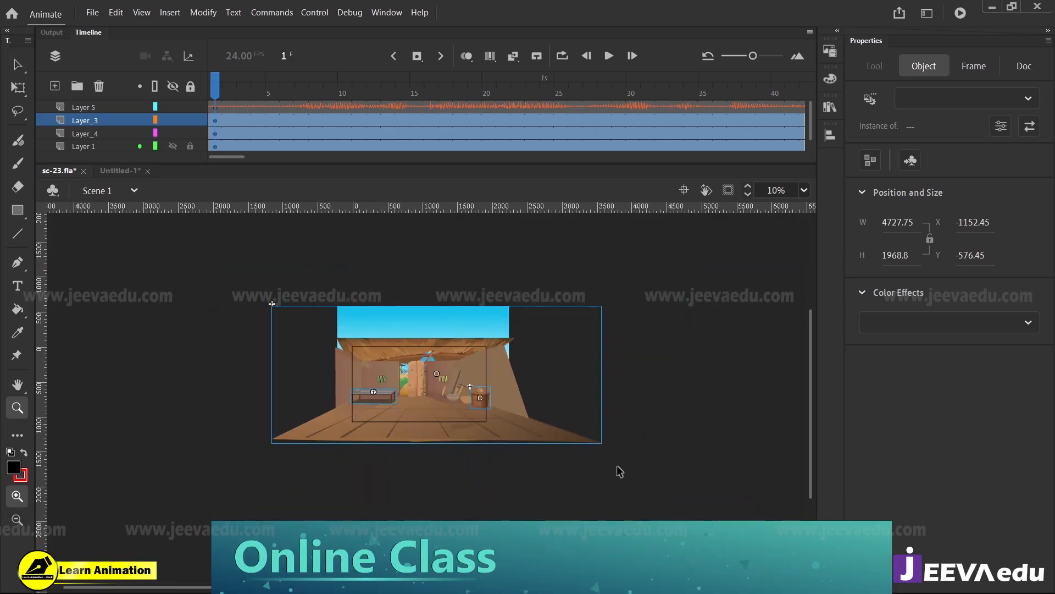
# Step: Scale the selected hut artwork down to about 4452 px wide and clip the artwork to the stage area
pyautogui.press('q')
pyautogui.moveTo(601, 443); pyautogui.dragTo(592, 439)
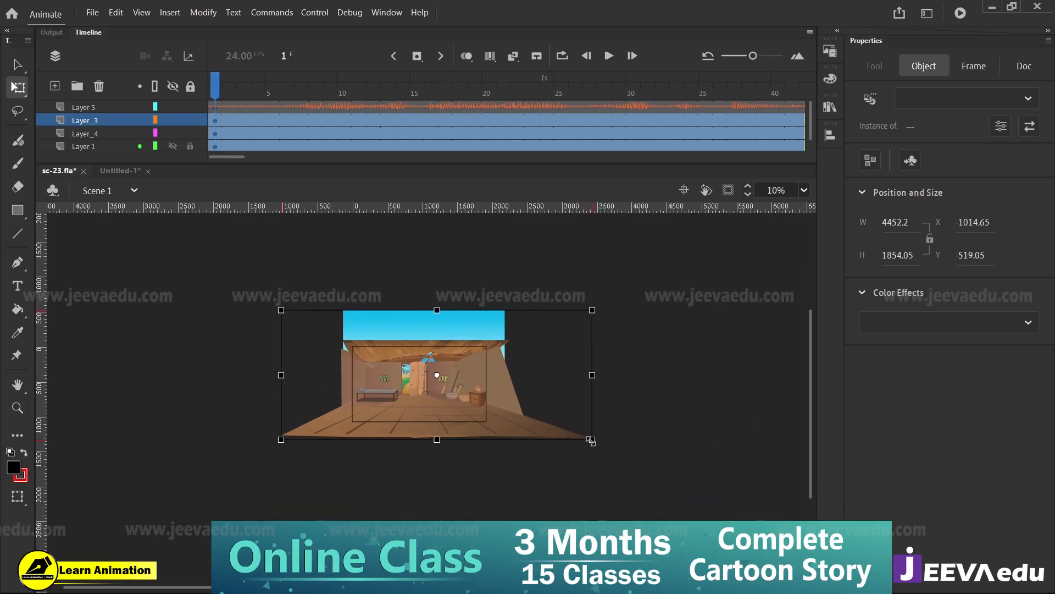
pyautogui.click(727, 190)
# Step: Reposition the hut artwork so it fills the stage, at about X -1034 and Y -494, and deselect it
pyautogui.press('z')
pyautogui.click(404, 375)
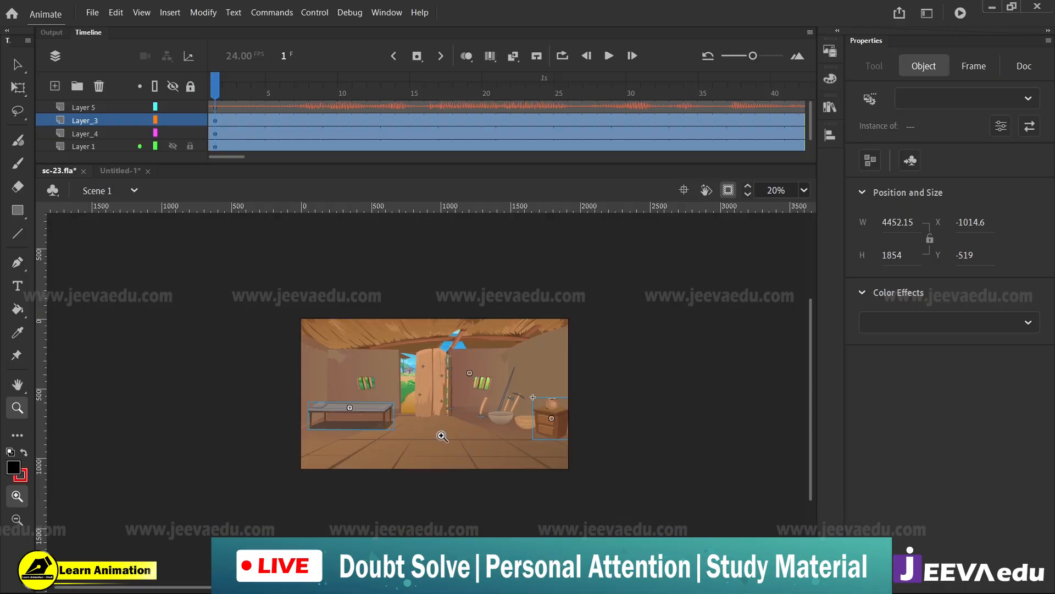
pyautogui.press('v')
pyautogui.moveTo(457, 436); pyautogui.dragTo(450, 447)
pyautogui.press('z')
pyautogui.moveTo(271, 300); pyautogui.dragTo(632, 495)
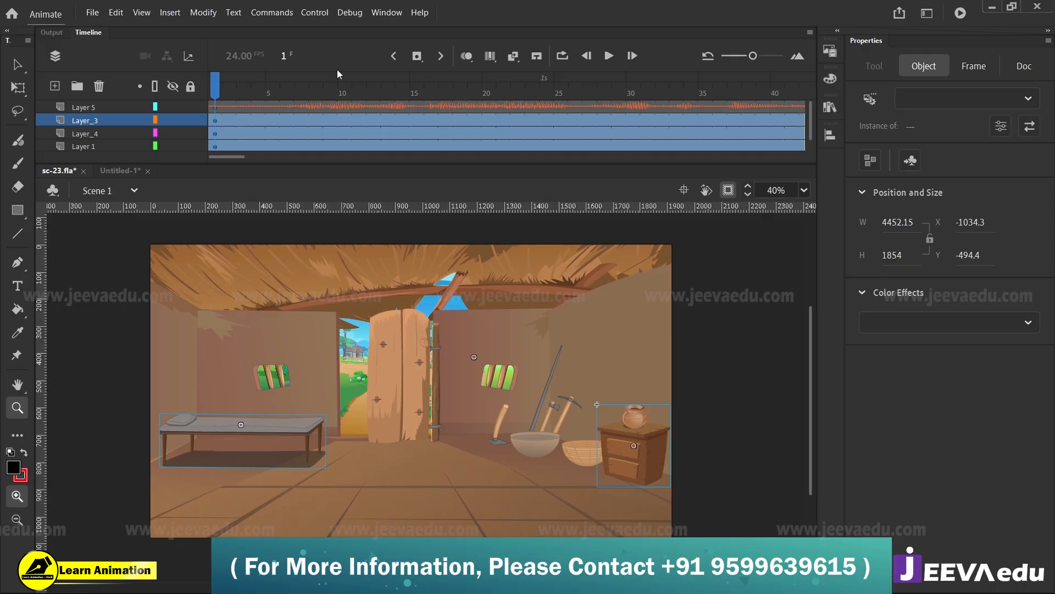
pyautogui.click(212, 85)
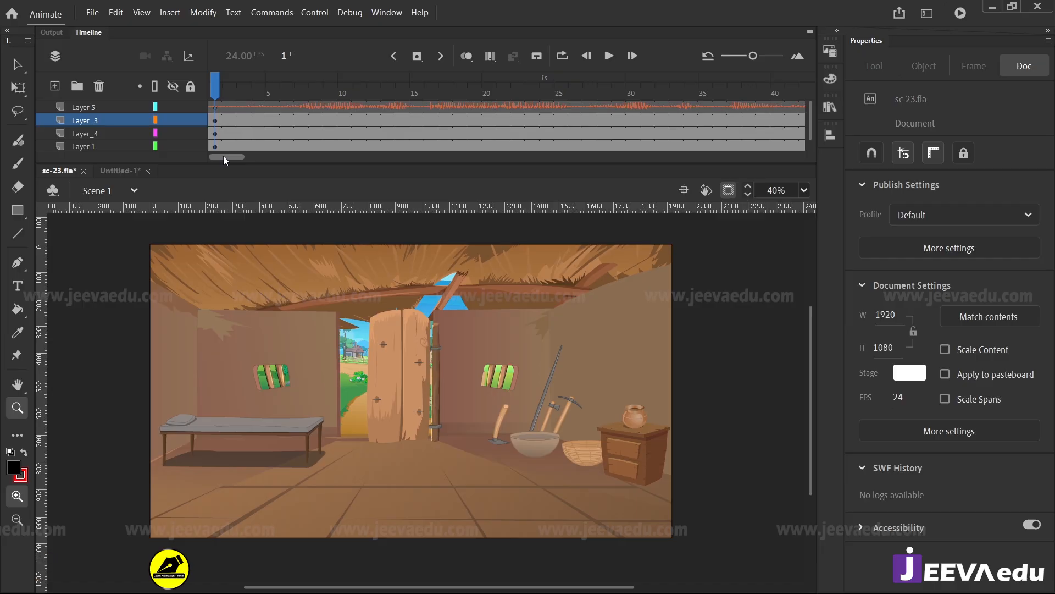
# Step: Switch to the Untitled-1 document and copy the seated village man
pyautogui.click(107, 172)
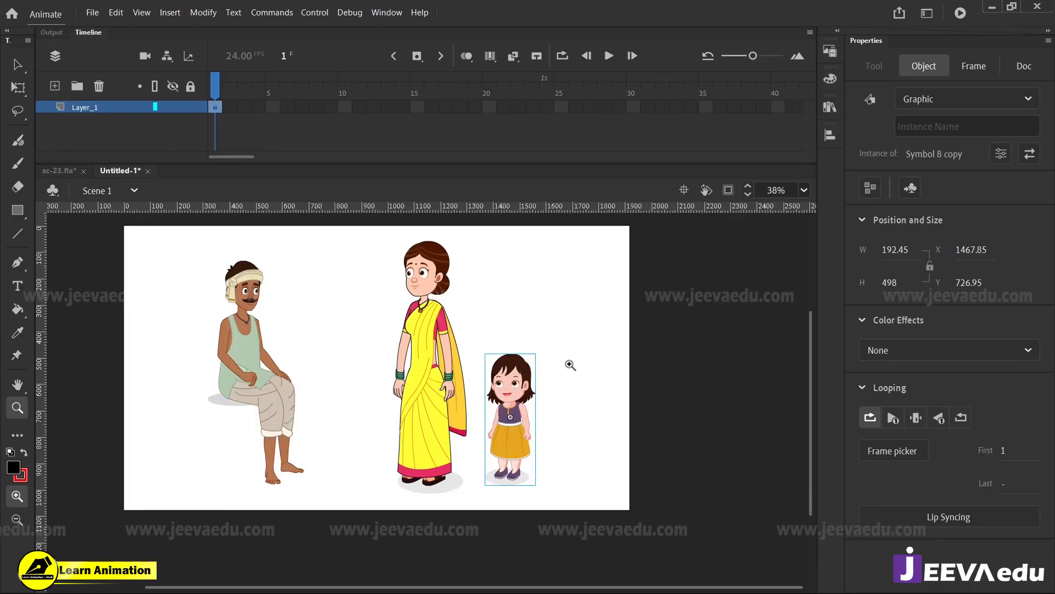
pyautogui.click(310, 395)
pyautogui.keyDown('alt'); pyautogui.click(482, 378); pyautogui.keyUp('alt')
pyautogui.keyDown('alt'); pyautogui.click(379, 418); pyautogui.keyUp('alt')
pyautogui.press('v')
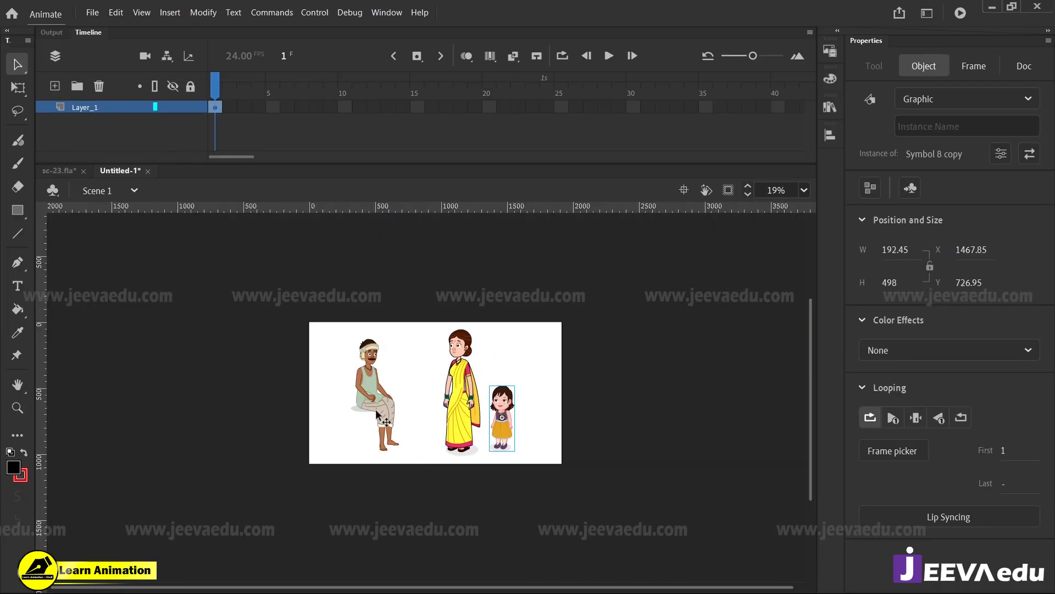
pyautogui.click(379, 417)
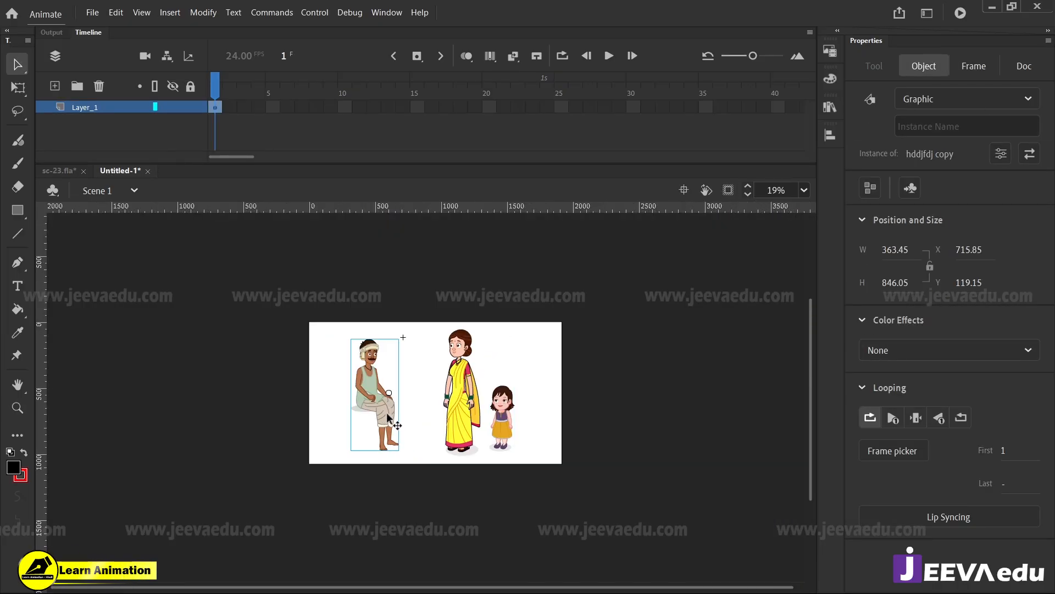
# Step: Paste the seated man on a new layer above Layer_3 in sc-23.fla, putting duplicate library items into a folder
pyautogui.click(74, 171)
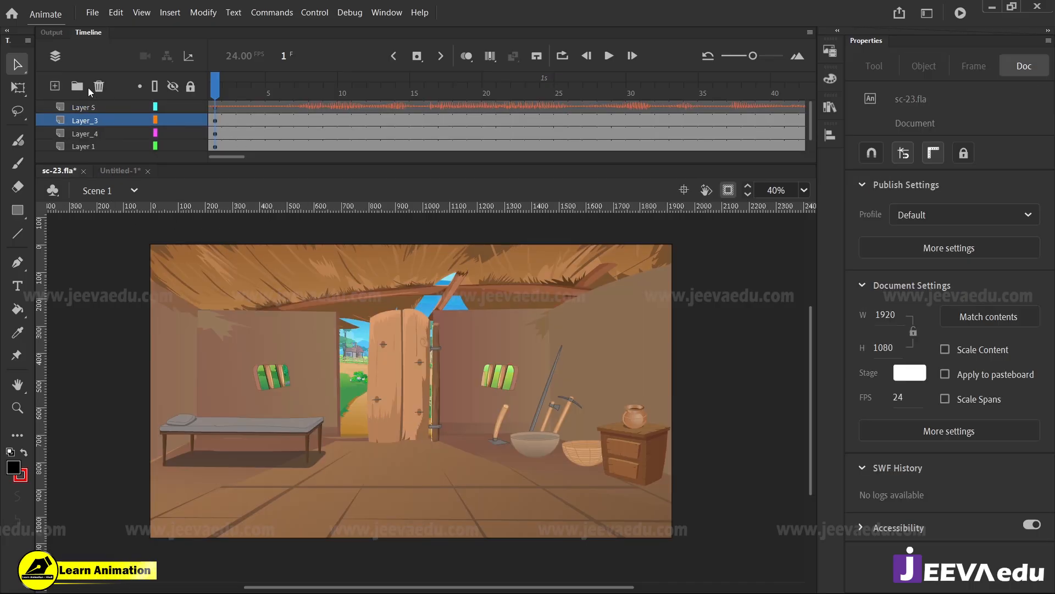
pyautogui.click(55, 87)
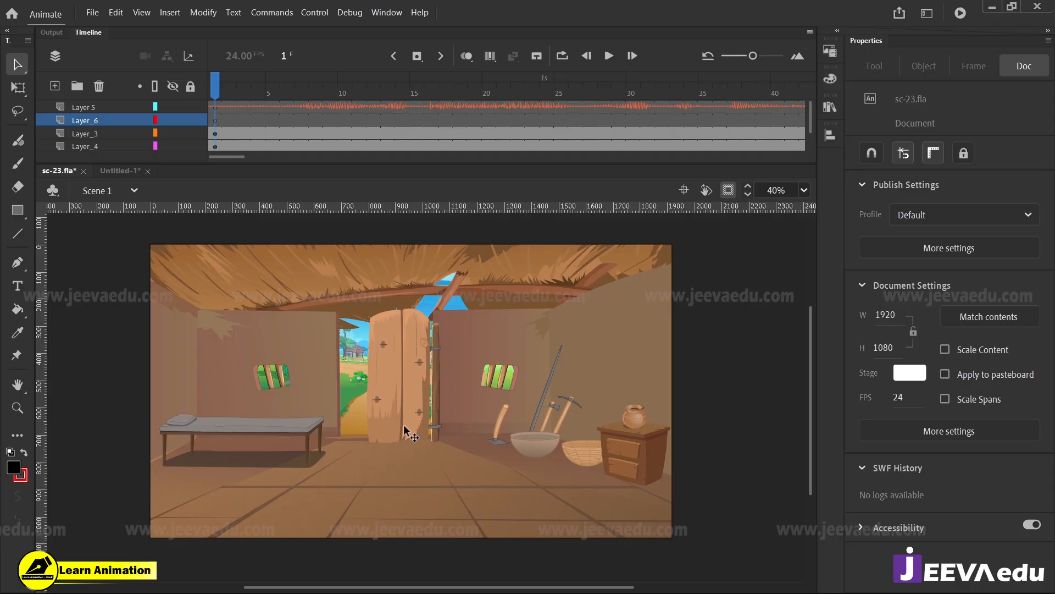
pyautogui.hotkey('ctrl', 'v')
pyautogui.click(491, 321)
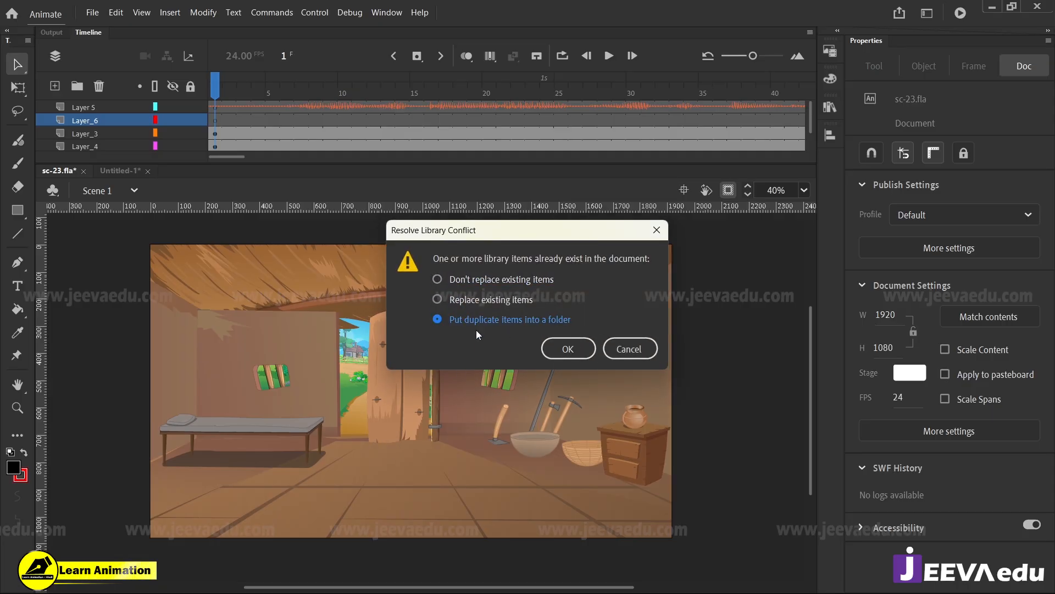
pyautogui.click(554, 350)
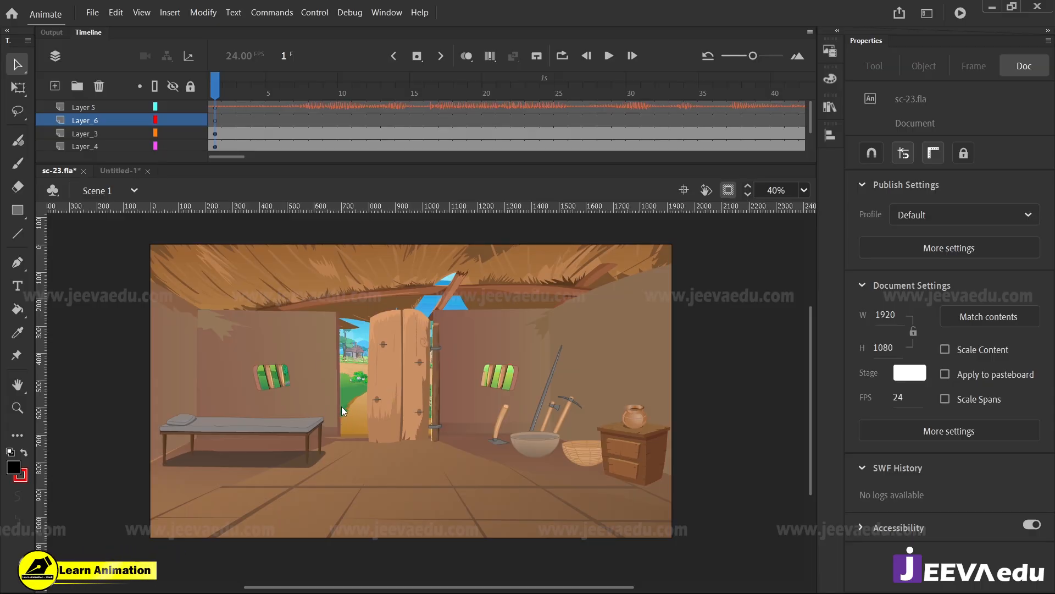
pyautogui.hotkey('ctrl', 'v')
pyautogui.click(431, 411)
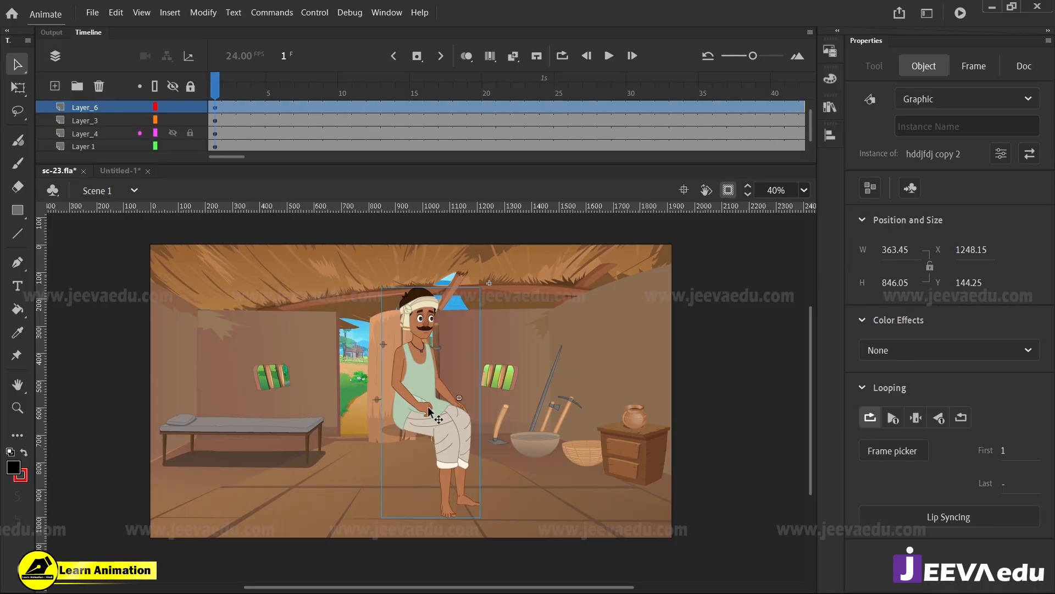
# Step: Scale the seated man down to about 221 by 513 px and move his transformation point to his centre
pyautogui.press('q')
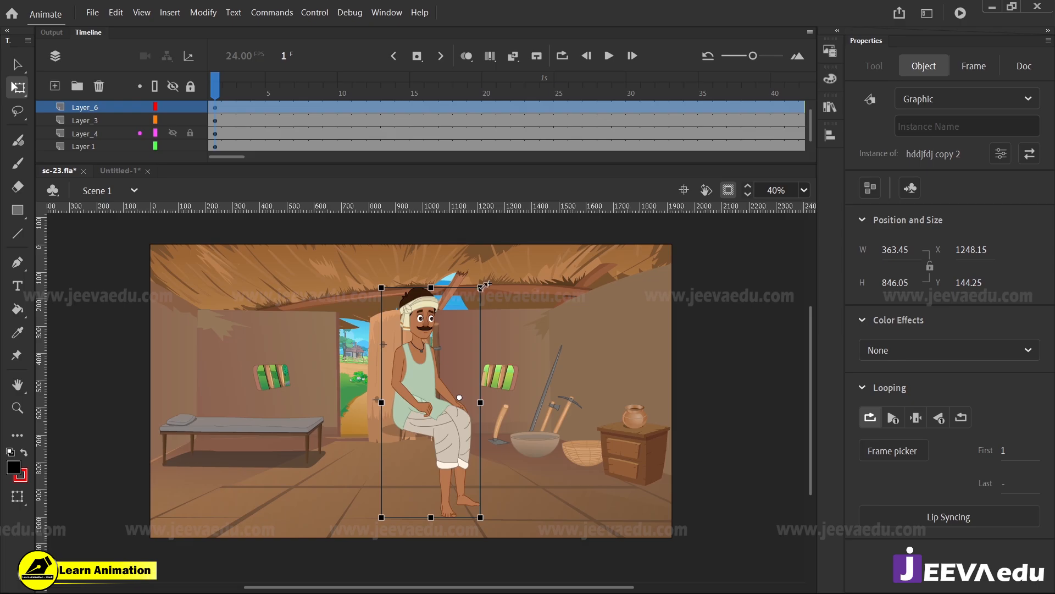
pyautogui.moveTo(481, 286)
pyautogui.mouseDown()
pyautogui.moveTo(467, 385)
pyautogui.moveTo(475, 296)
pyautogui.mouseUp()
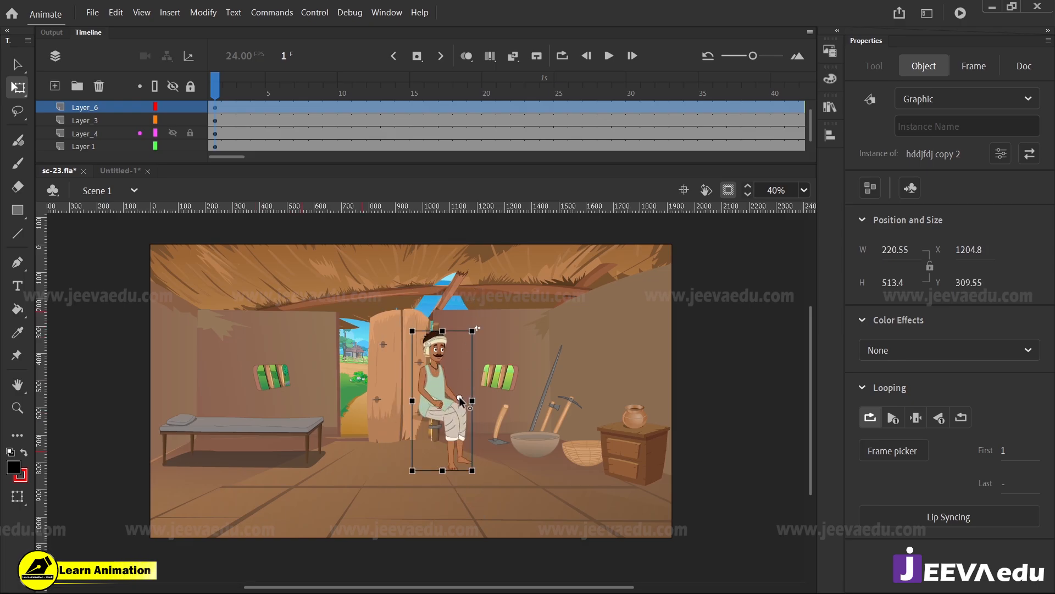
pyautogui.moveTo(460, 397); pyautogui.dragTo(443, 399)
# Step: Scale the seated man by 105% and move him to the end of the cot nearest the door
pyautogui.hotkey('ctrl', 'alt', 's')
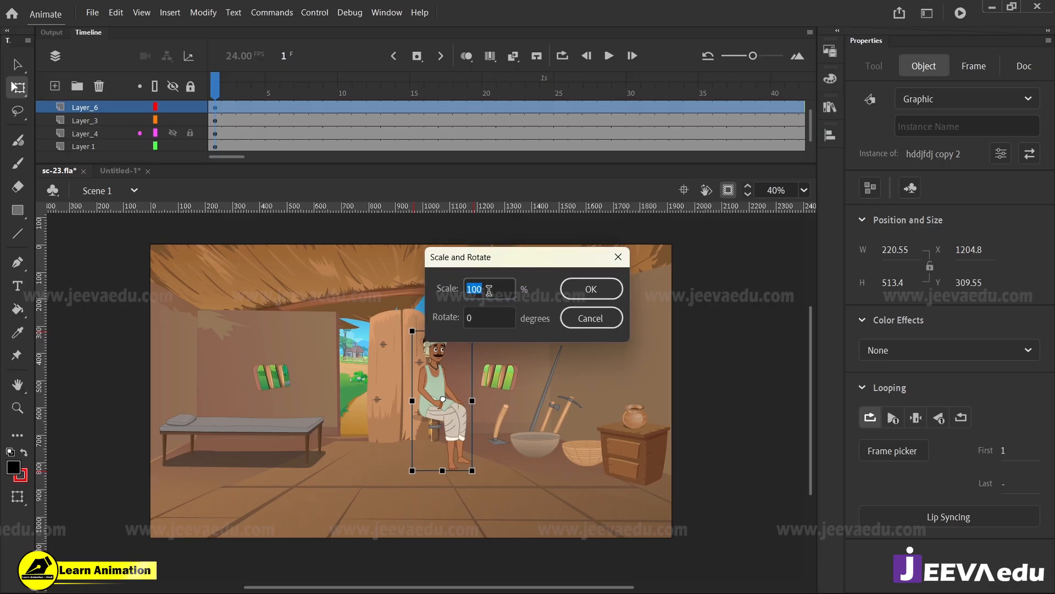
pyautogui.write('10')
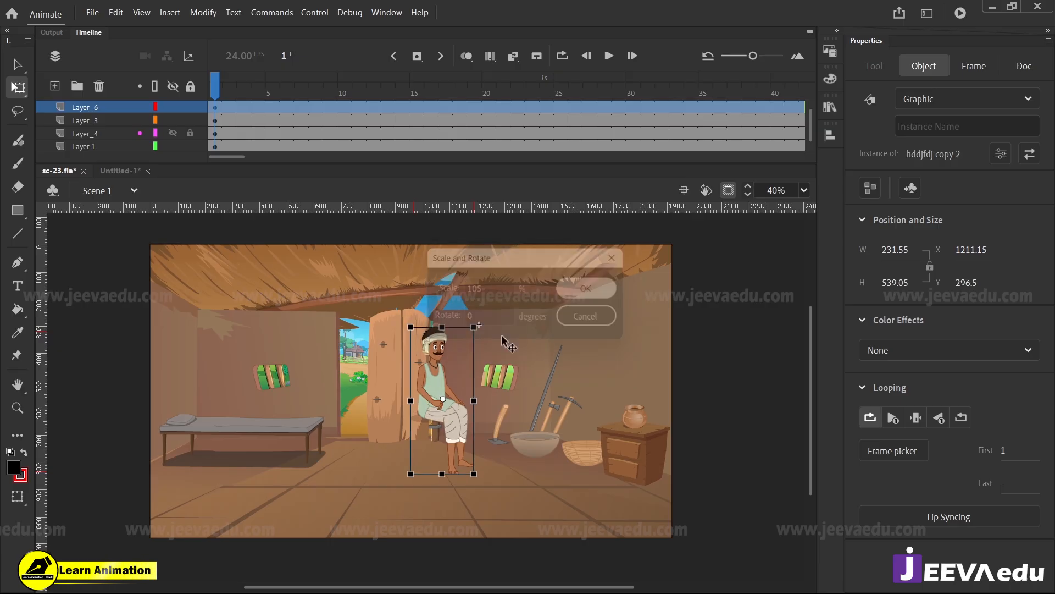
pyautogui.click(583, 290)
pyautogui.moveTo(436, 381); pyautogui.dragTo(305, 393)
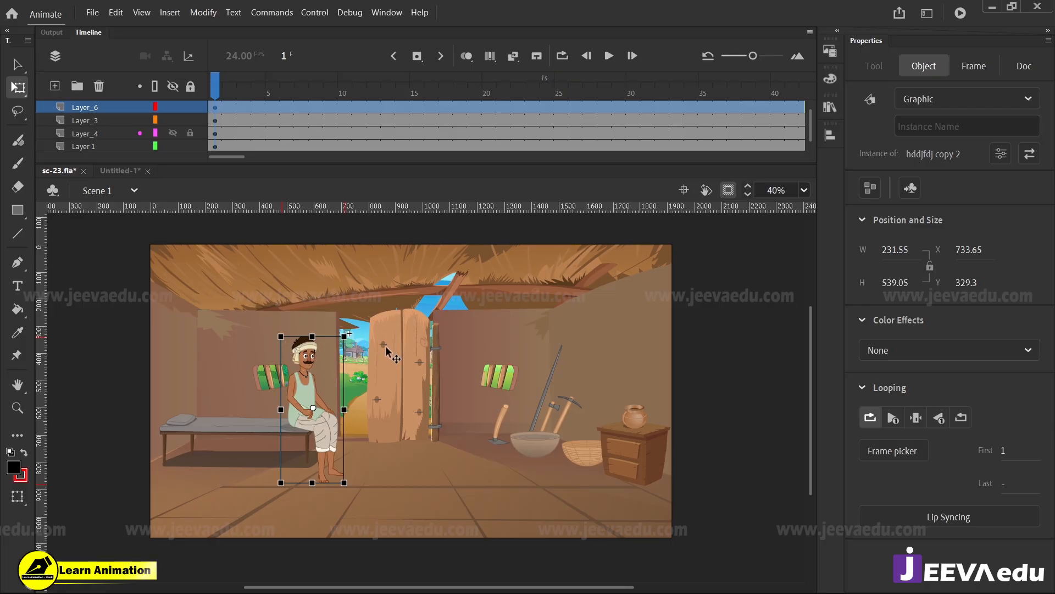
# Step: Shrink the seated man by applying a 90% scale four times in succession
pyautogui.hotkey('ctrl', 'alt', 's')
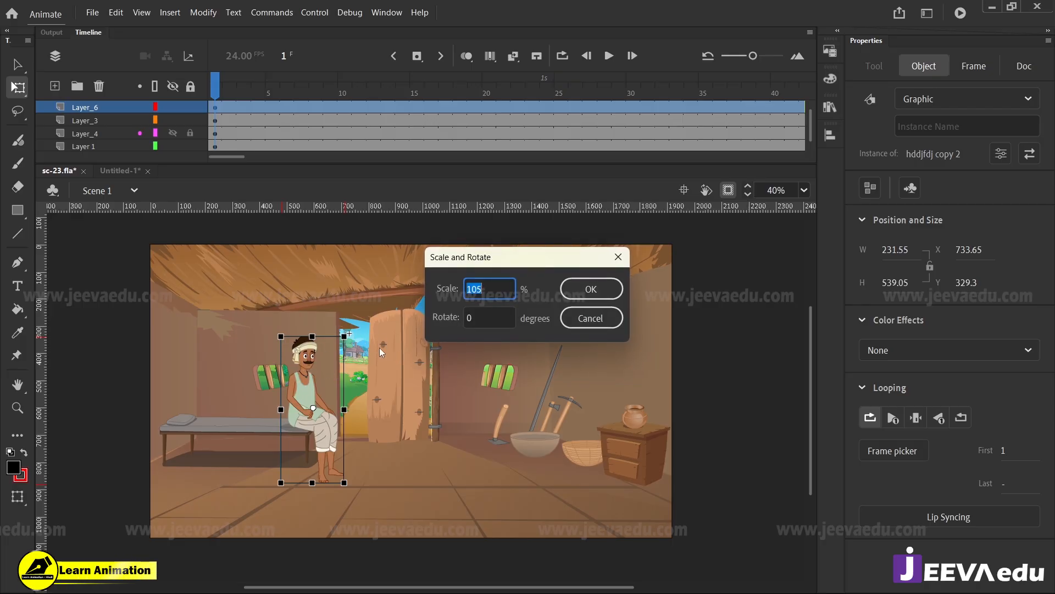
pyautogui.write('90')
pyautogui.press('Return')
pyautogui.hotkey('ctrl', 'alt', 's')
pyautogui.press('Return')
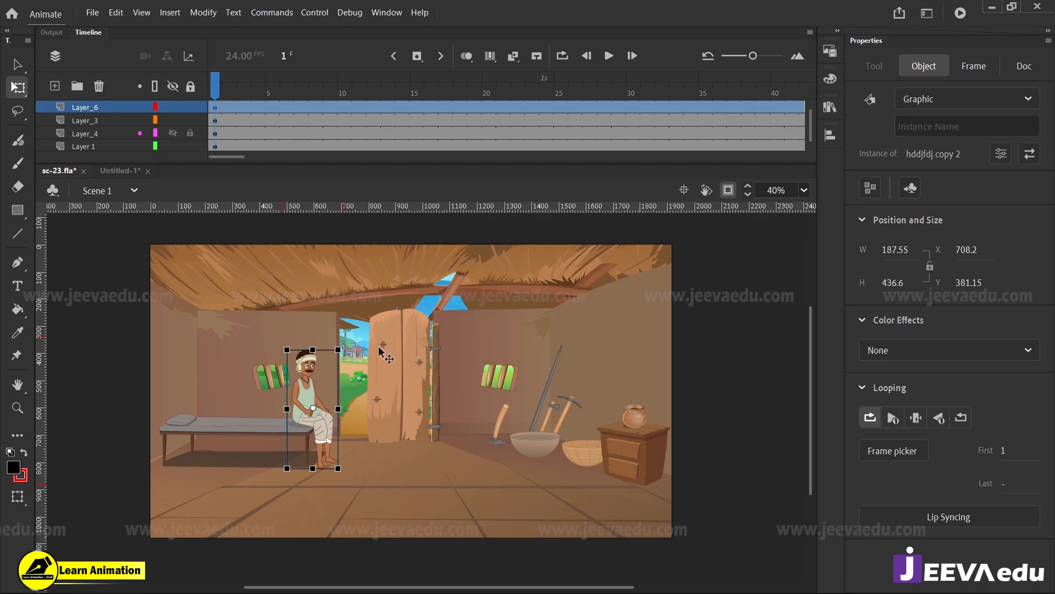
pyautogui.hotkey('ctrl', 'alt', 's')
pyautogui.press('Return')
pyautogui.hotkey('ctrl', 'alt', 's')
pyautogui.press('Return')
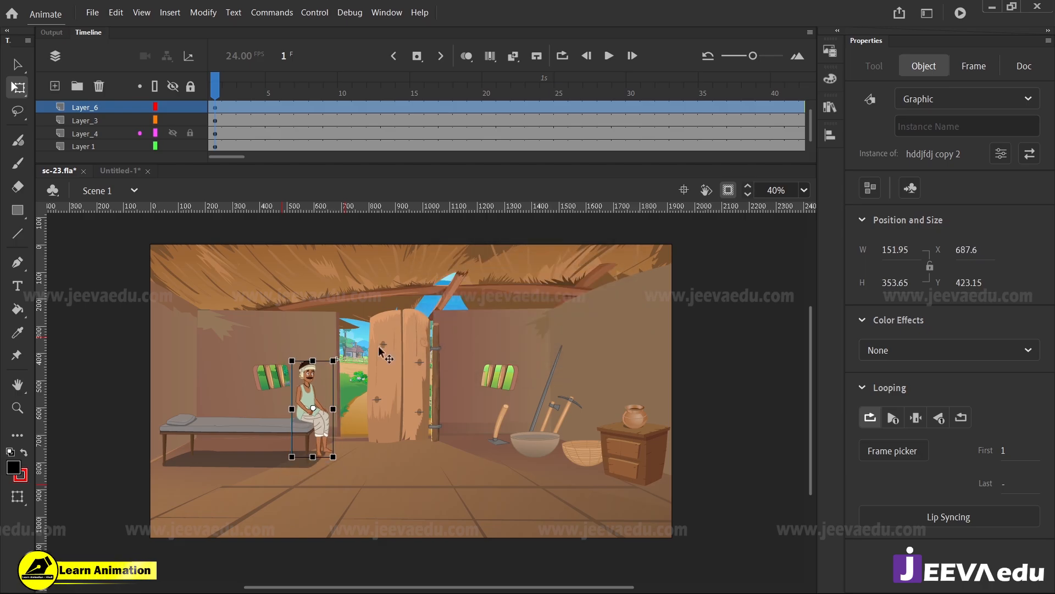
# Step: Seat the man on the cot's edge beside the door, at about X 675 and Y 442
pyautogui.press('z')
pyautogui.click(359, 426)
pyautogui.press('v')
pyautogui.moveTo(358, 389)
pyautogui.mouseDown()
pyautogui.moveTo(343, 392)
pyautogui.moveTo(352, 404)
pyautogui.mouseUp()
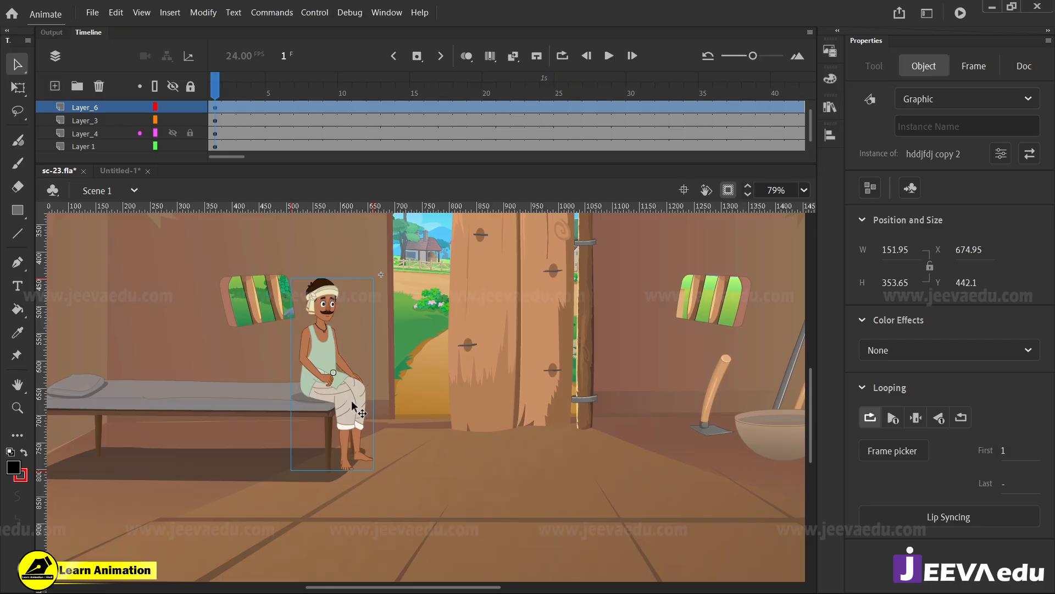
pyautogui.press('z')
pyautogui.keyDown('alt'); pyautogui.click(358, 431); pyautogui.keyUp('alt')
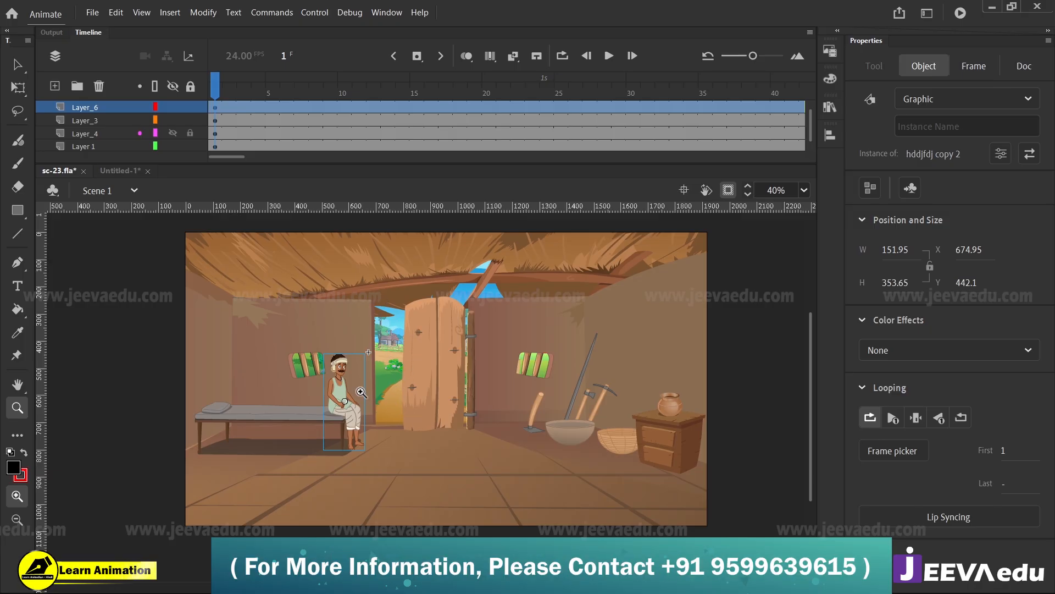
# Step: Add a layer above the seated man's layer and copy the woman in the yellow sari from the Untitled-1 document
pyautogui.click(54, 86)
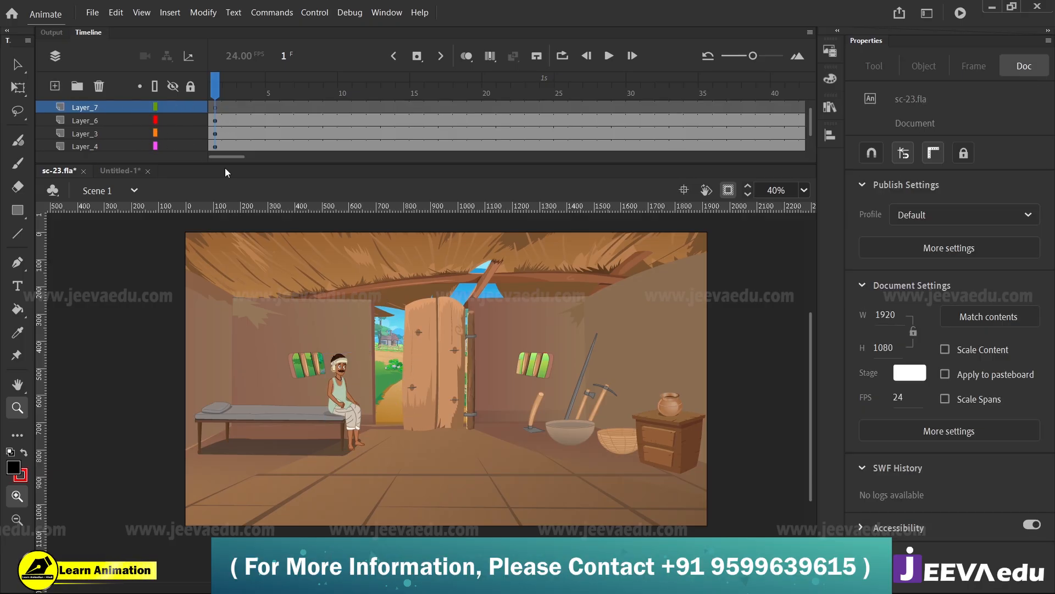
pyautogui.click(120, 171)
pyautogui.press('v')
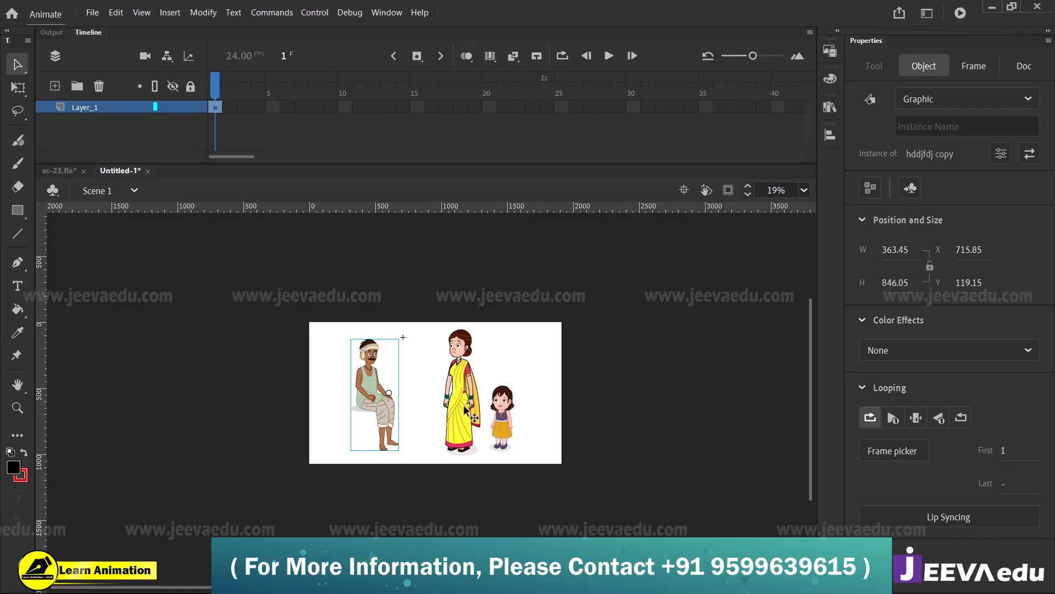
pyautogui.click(465, 408)
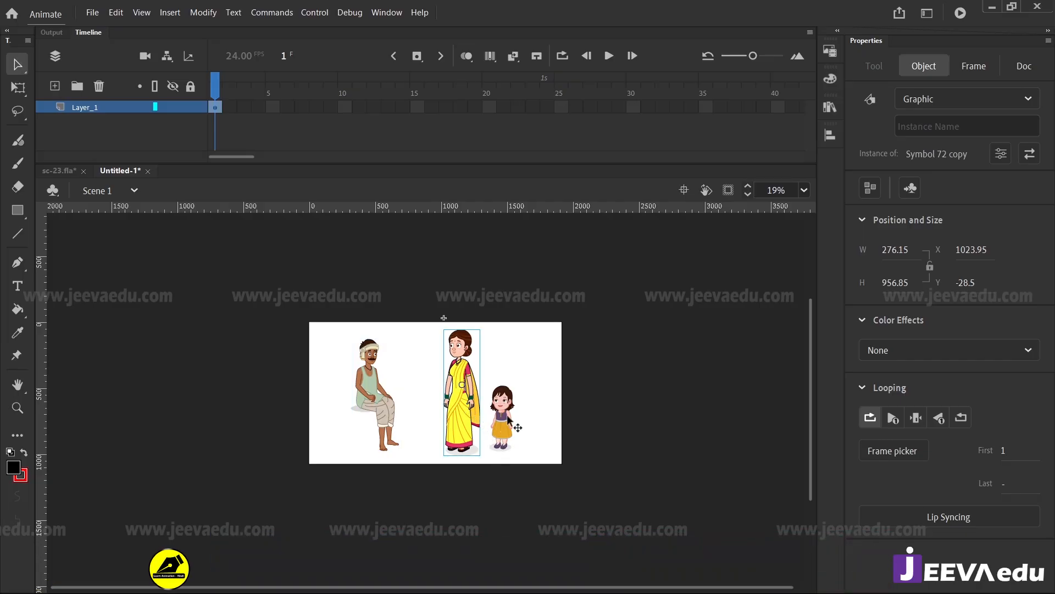
pyautogui.keyDown('shift'); pyautogui.click(506, 417); pyautogui.keyUp('shift')
pyautogui.click(495, 352)
pyautogui.click(454, 397)
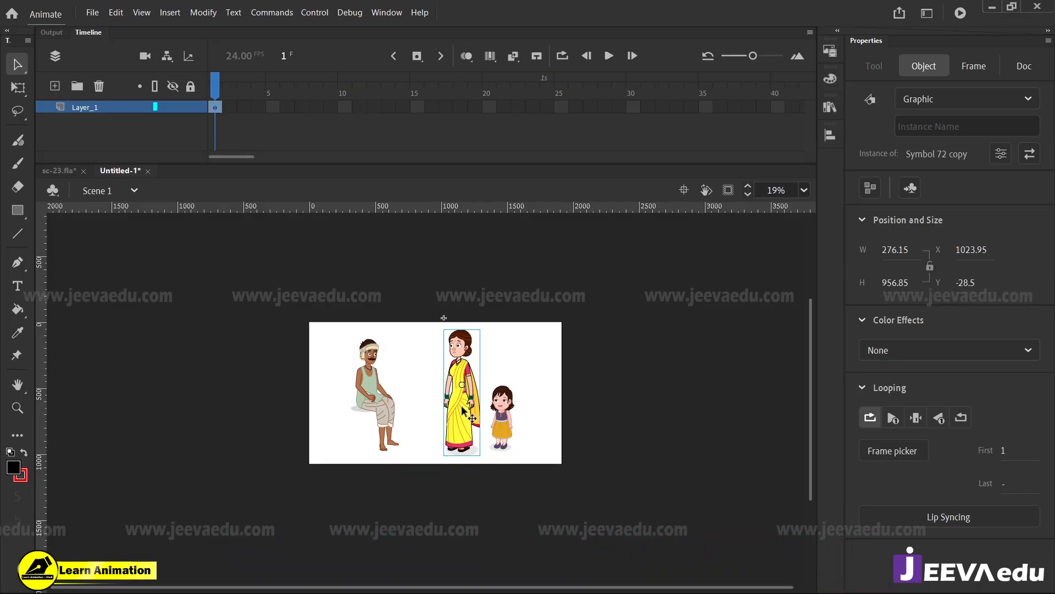
# Step: Paste the woman onto the new layer in sc-23.fla with the other layers hidden, centre her on the stage and show all layers again
pyautogui.click(90, 172)
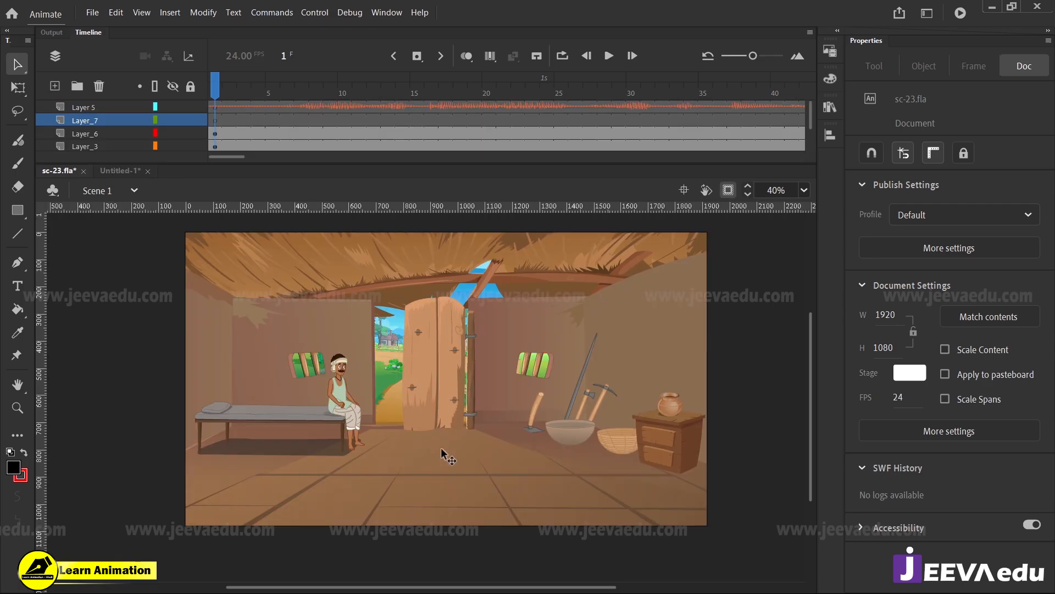
pyautogui.click(173, 86)
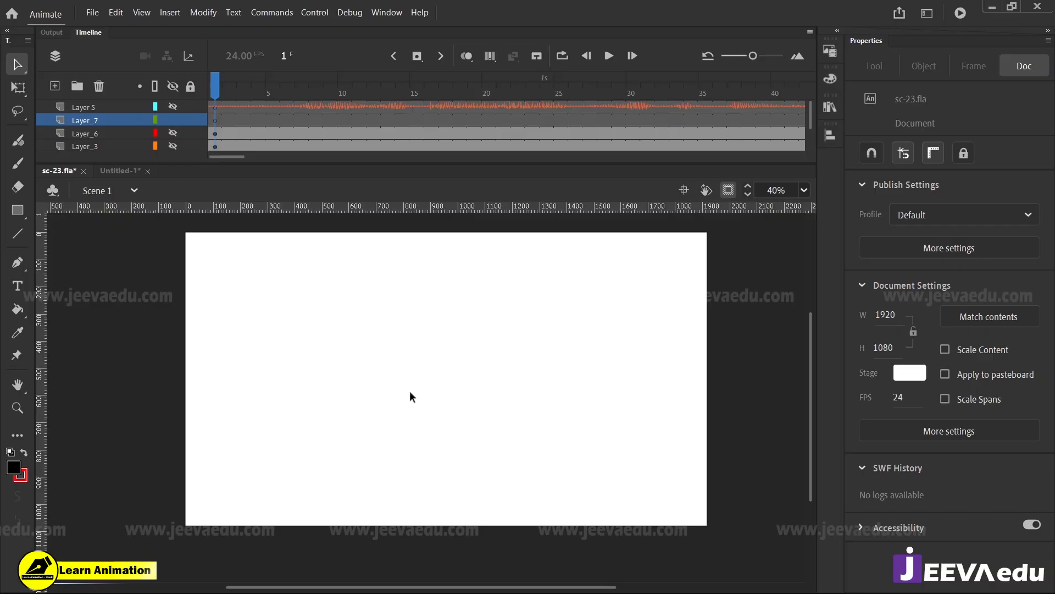
pyautogui.hotkey('ctrl', 'v')
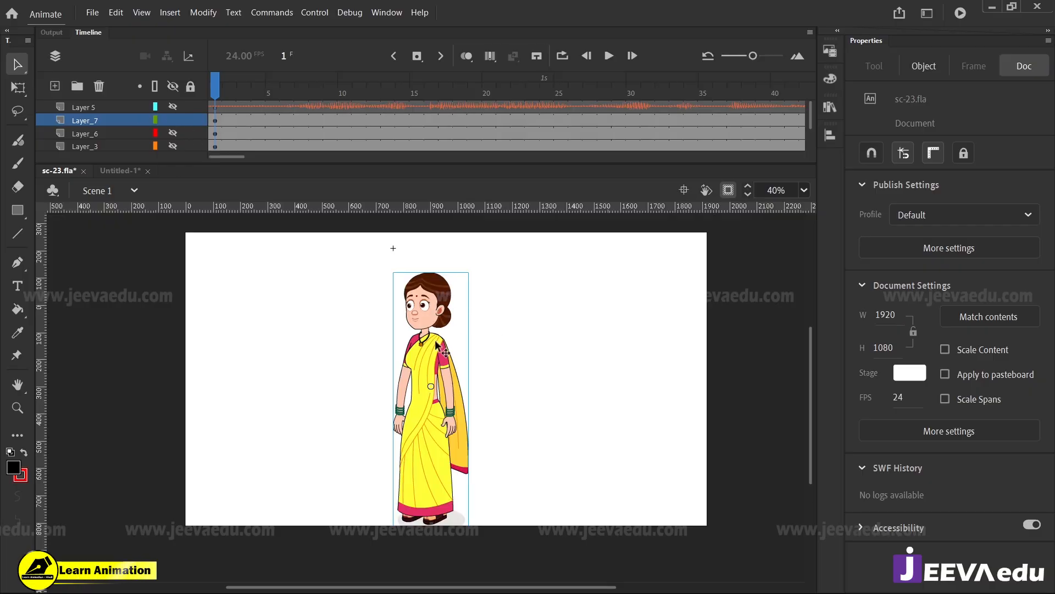
pyautogui.moveTo(435, 421); pyautogui.dragTo(466, 408)
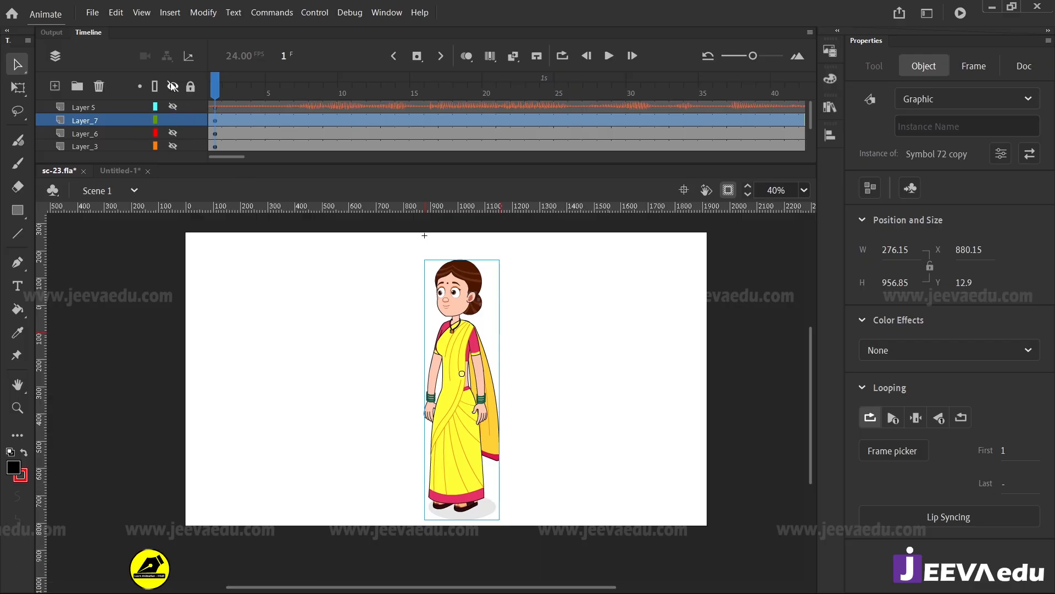
pyautogui.click(172, 86)
pyautogui.click(172, 86)
pyautogui.click(506, 324)
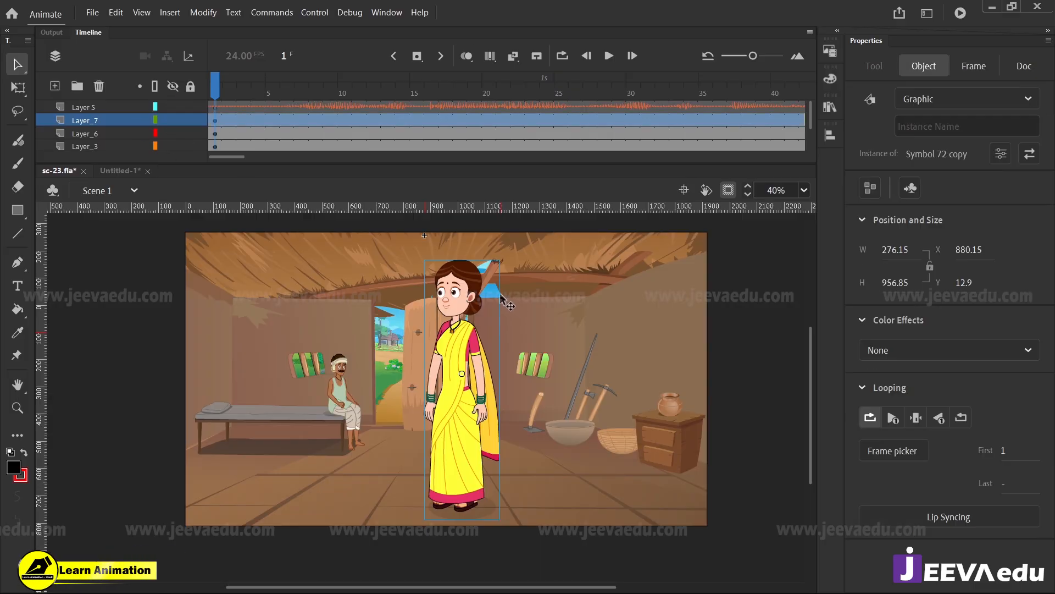
# Step: Scale the woman down to about 140 by 485 px and move her to the open doorway at about X 769, Y 272
pyautogui.press('q')
pyautogui.moveTo(499, 260); pyautogui.dragTo(481, 312)
pyautogui.moveTo(461, 363); pyautogui.dragTo(412, 365)
pyautogui.press('z')
pyautogui.click(419, 415)
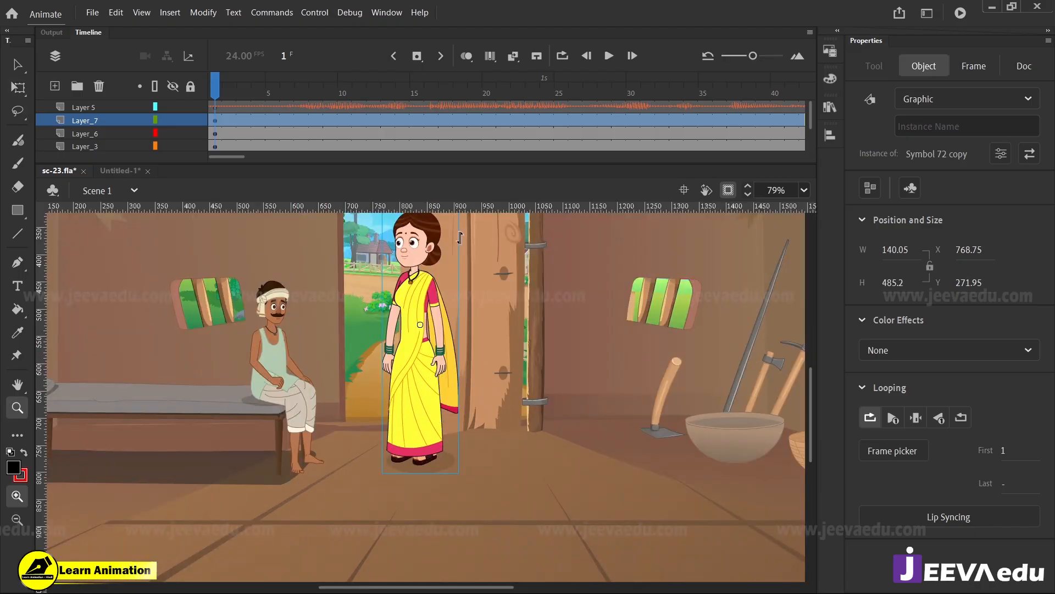
# Step: Scale the woman by 90% and lower her slightly to about X 773, Y 325
pyautogui.press('q')
pyautogui.moveTo(529, 333); pyautogui.dragTo(540, 383)
pyautogui.hotkey('ctrl', 'alt', 's')
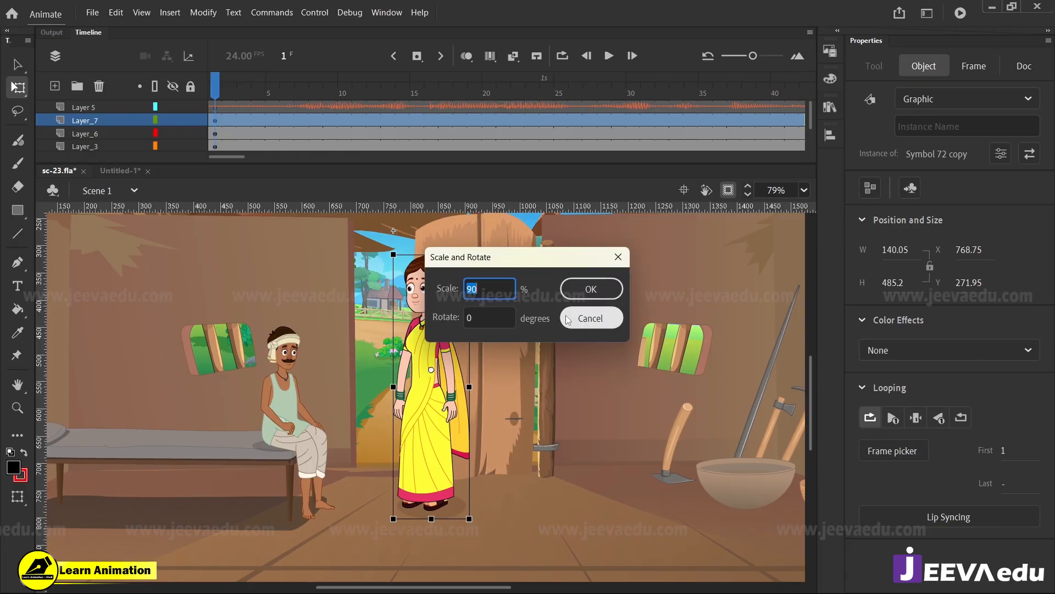
pyautogui.write('90')
pyautogui.press('Return')
pyautogui.moveTo(440, 372); pyautogui.dragTo(438, 388)
pyautogui.press('z')
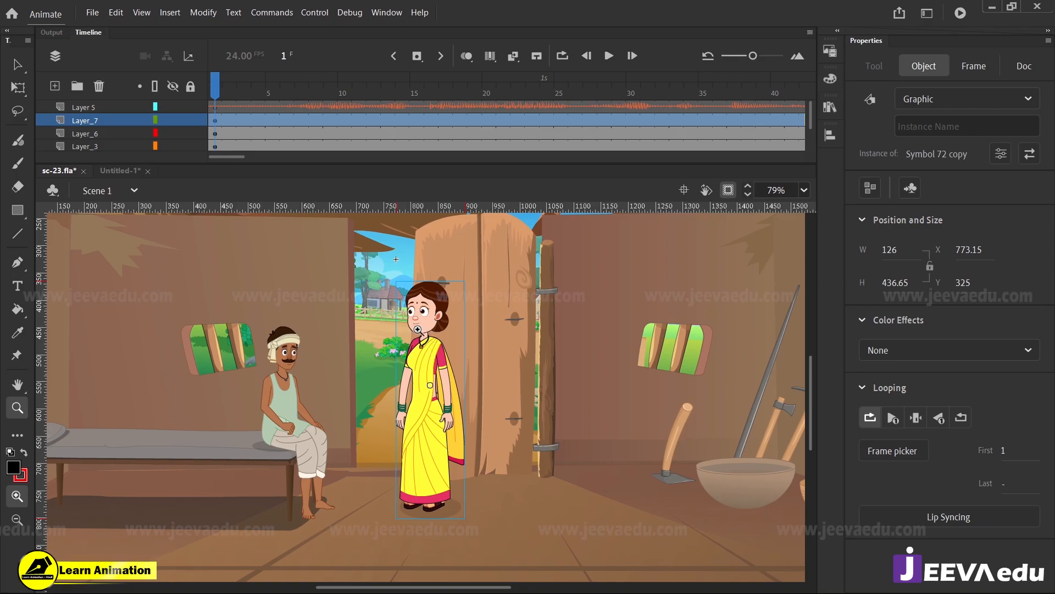
# Step: Scale the woman by another 90% and stand her on the floor by the doorway at about X 776, Y 373
pyautogui.hotkey('ctrl', 'alt', 's')
pyautogui.write('90')
pyautogui.click(591, 286)
pyautogui.press('v')
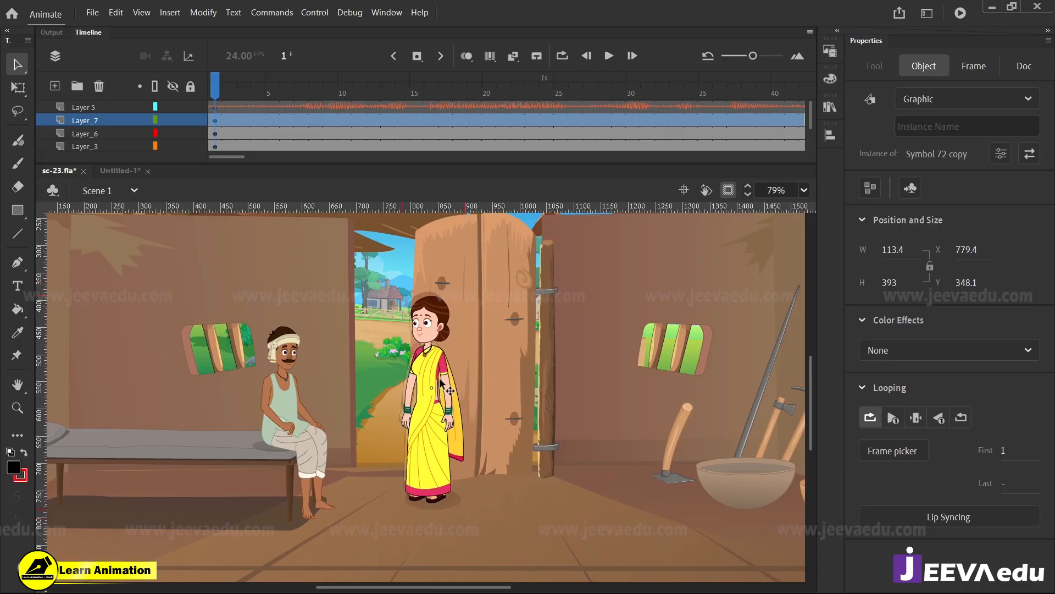
pyautogui.moveTo(441, 381); pyautogui.dragTo(435, 387)
pyautogui.press('z')
pyautogui.keyDown('alt'); pyautogui.click(416, 397); pyautogui.keyUp('alt')
pyautogui.click(420, 405)
pyautogui.press('v')
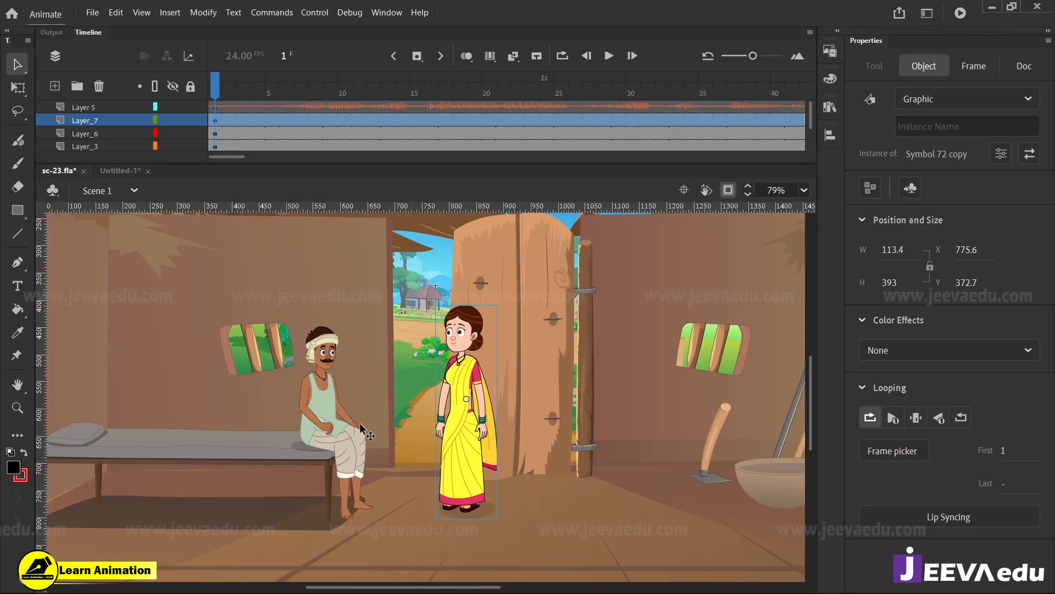
# Step: Scale the seated man by 104% and nudge him to about X 681, Y 434 on the cot's edge
pyautogui.click(329, 420)
pyautogui.hotkey('ctrl', 'alt', 's')
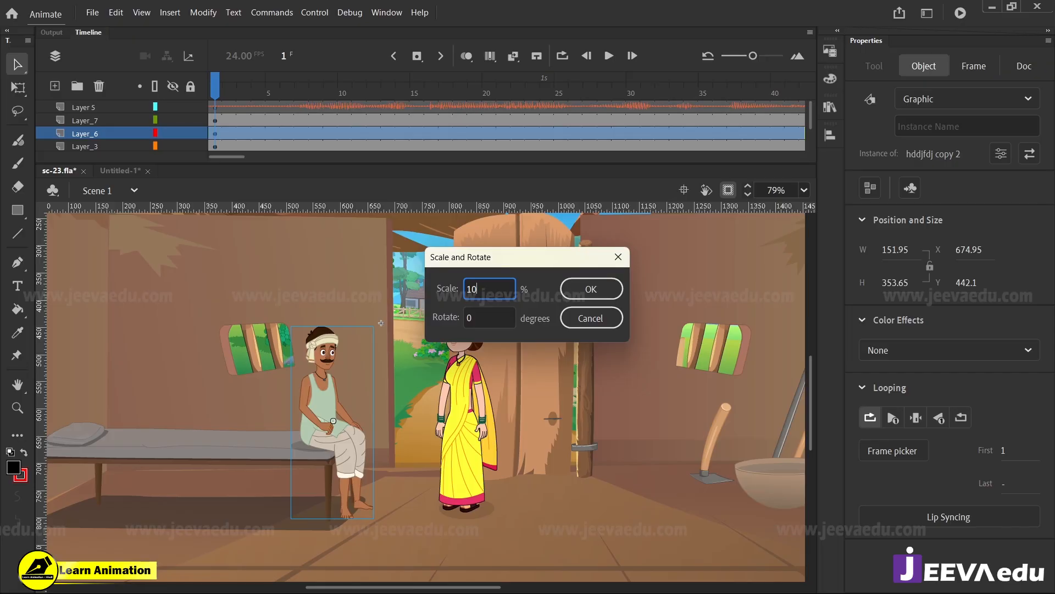
pyautogui.press('Return')
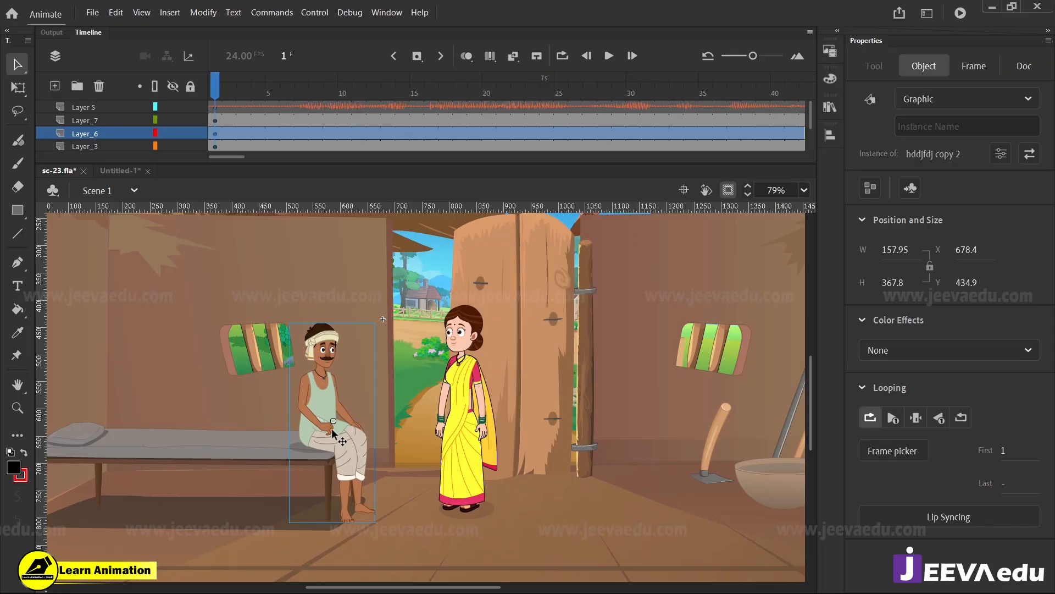
pyautogui.moveTo(328, 421); pyautogui.dragTo(329, 420)
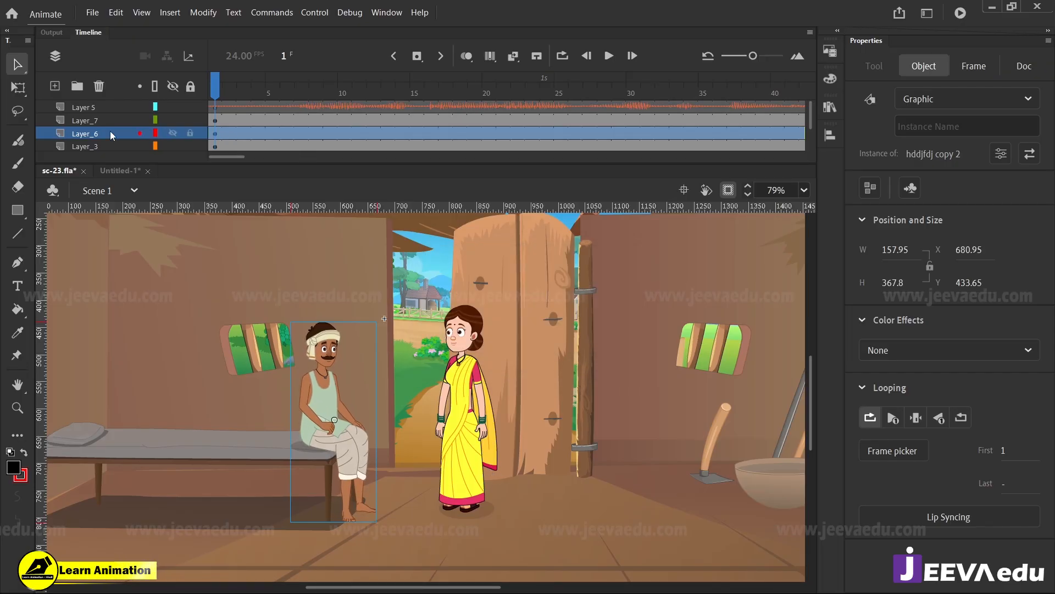
# Step: Add a layer above the woman's layer and copy the little girl from the Untitled-1 document
pyautogui.click(84, 121)
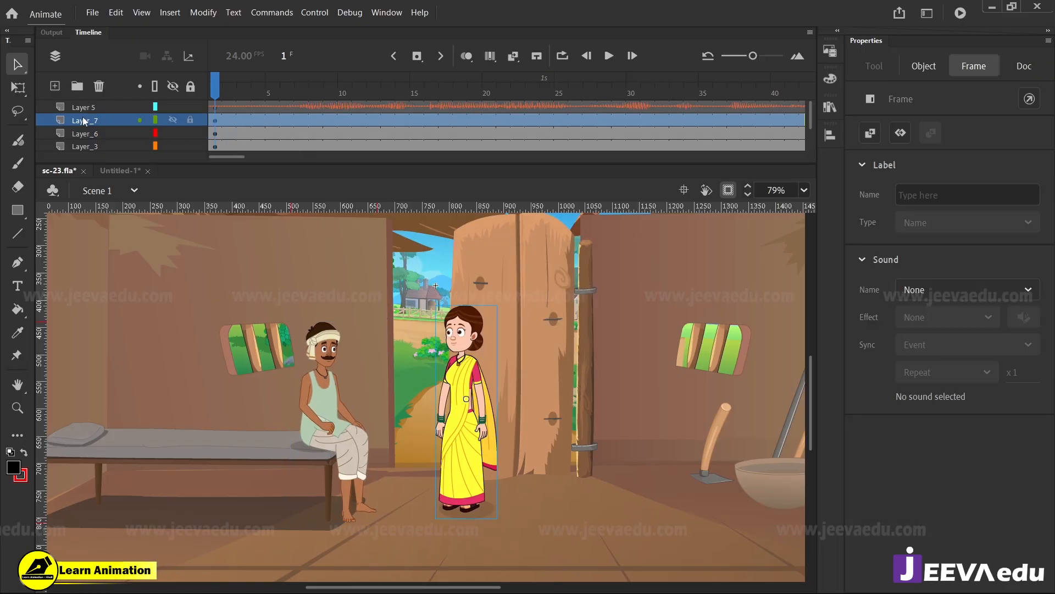
pyautogui.click(120, 170)
pyautogui.click(494, 429)
pyautogui.press('z')
pyautogui.click(502, 407)
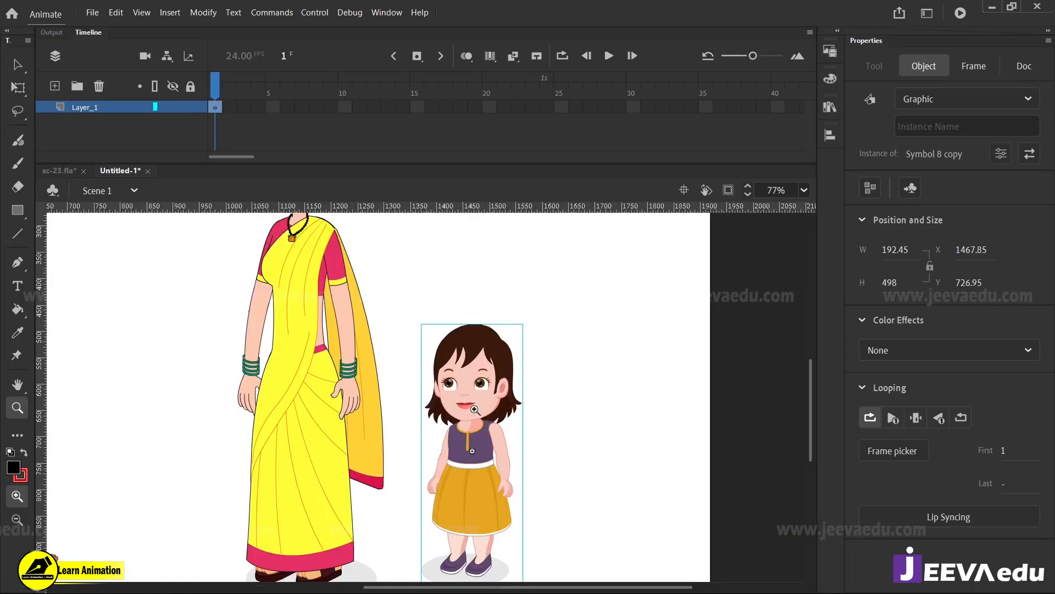
pyautogui.press('v')
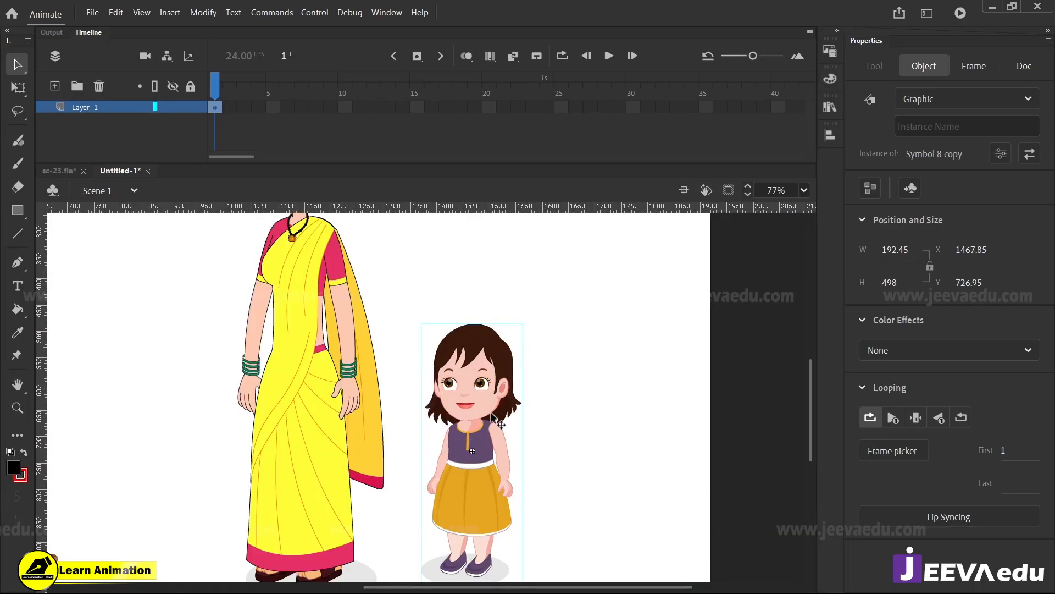
# Step: Paste the girl onto the new layer in sc-23.fla with the other layers hidden, and show all layers again
pyautogui.click(55, 171)
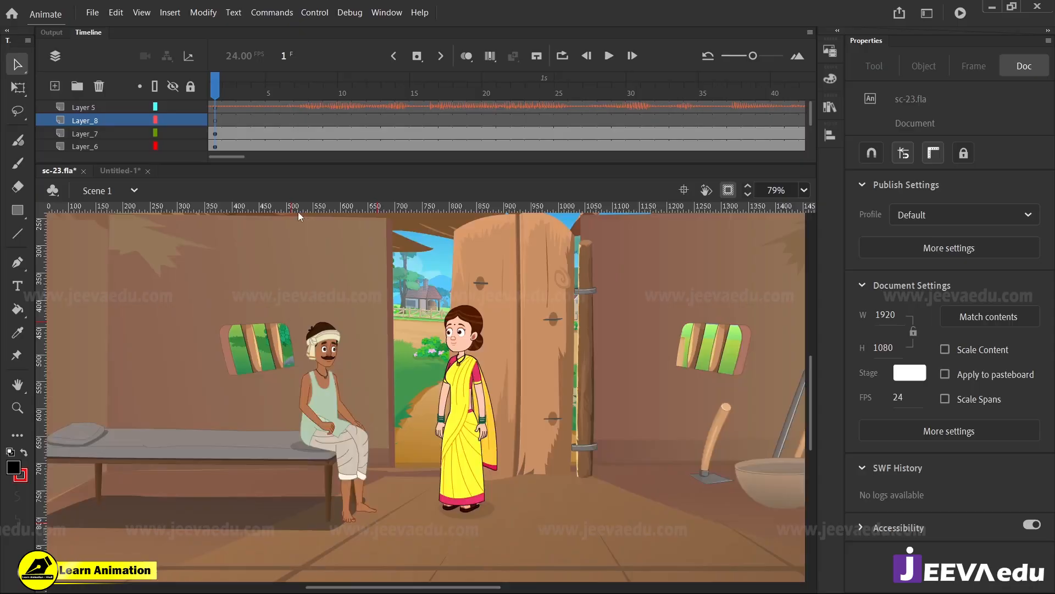
pyautogui.click(219, 119)
pyautogui.click(173, 87)
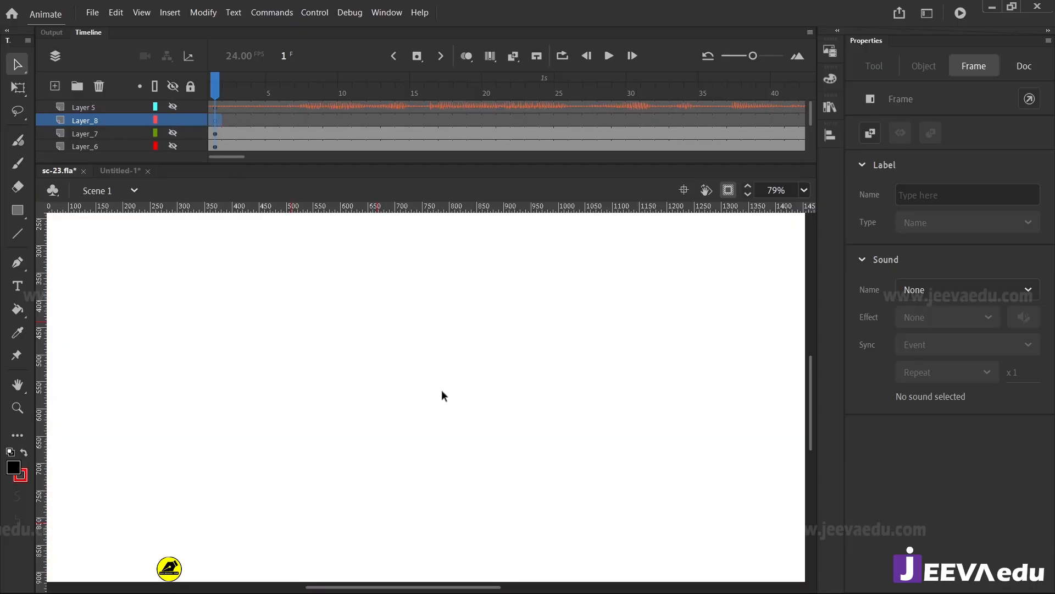
pyautogui.hotkey('ctrl', 'v')
pyautogui.press('z')
pyautogui.keyDown('alt'); pyautogui.click(397, 417); pyautogui.keyUp('alt')
pyautogui.keyDown('alt'); pyautogui.click(397, 417); pyautogui.keyUp('alt')
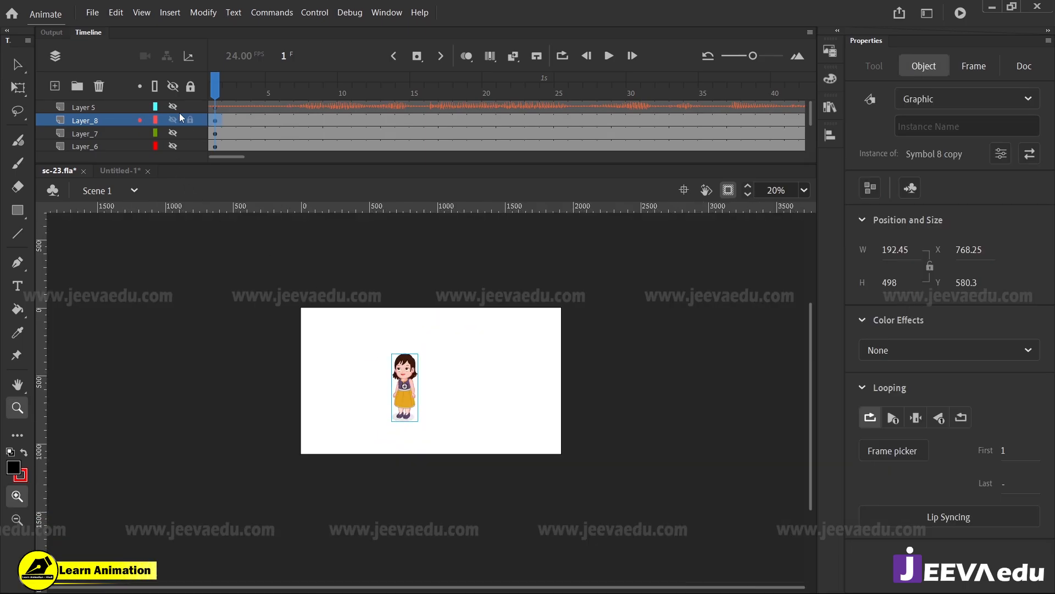
pyautogui.click(171, 88)
pyautogui.click(172, 86)
pyautogui.click(409, 401)
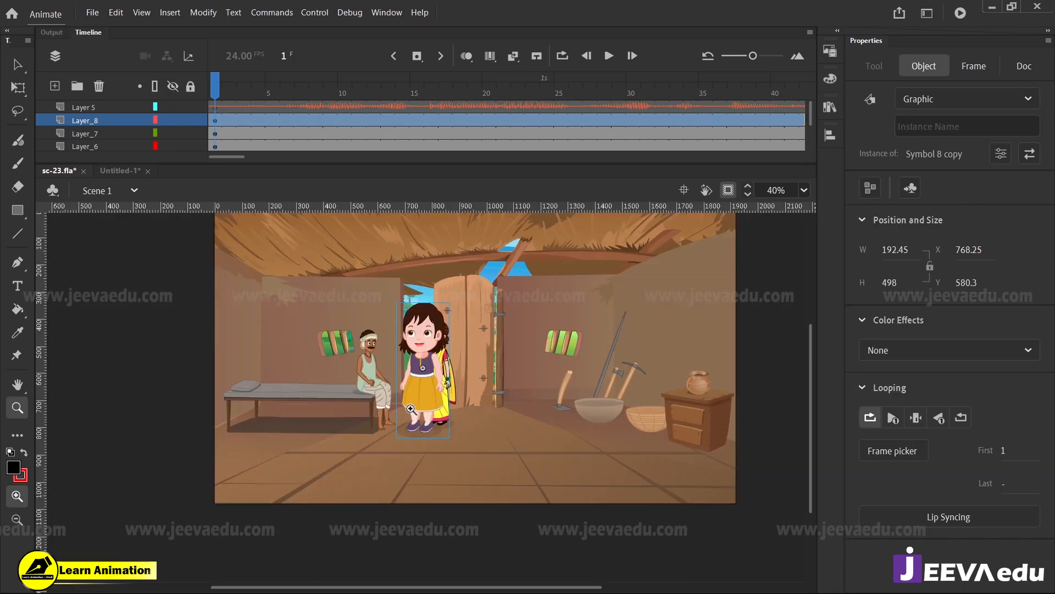
# Step: Shrink the girl to about 100 by 258 px and move her beside the woman at about X 966, Y 682
pyautogui.press('v')
pyautogui.moveTo(447, 413); pyautogui.dragTo(505, 443)
pyautogui.press('z')
pyautogui.keyDown('alt'); pyautogui.click(387, 391); pyautogui.keyUp('alt')
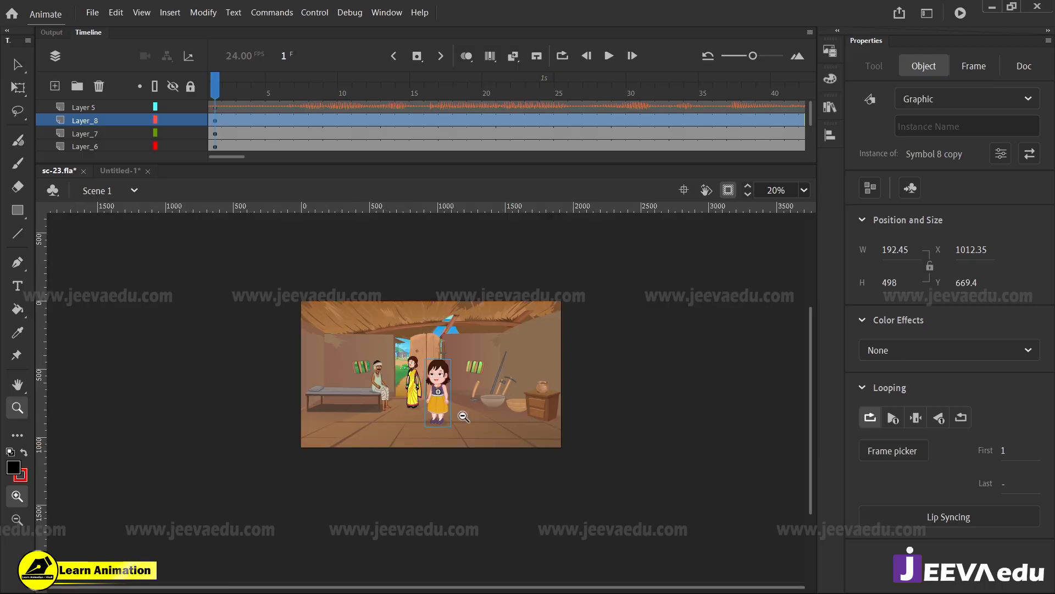
pyautogui.moveTo(348, 333); pyautogui.dragTo(486, 439)
pyautogui.press('q')
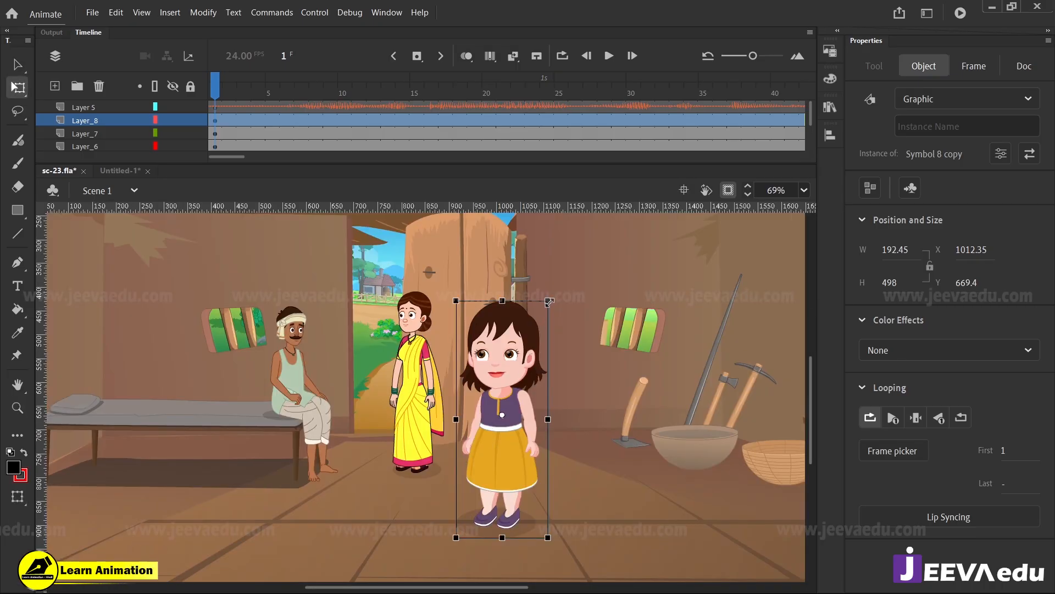
pyautogui.moveTo(548, 298); pyautogui.dragTo(525, 356)
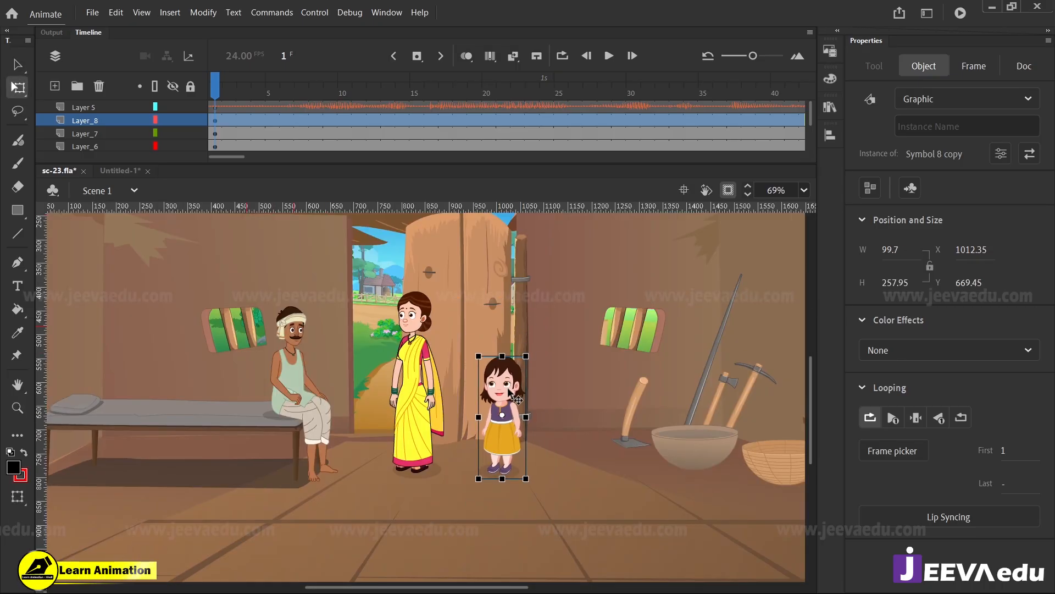
pyautogui.moveTo(507, 394); pyautogui.dragTo(484, 401)
# Step: Scale the girl by 90% and again by 95%
pyautogui.hotkey('ctrl', 'alt', 's')
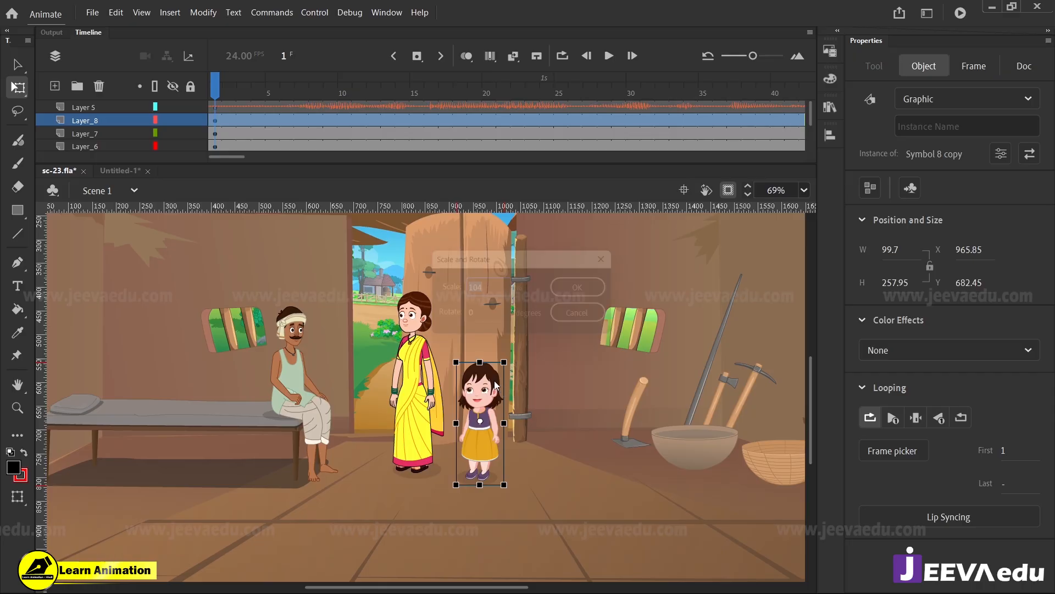
pyautogui.write('90')
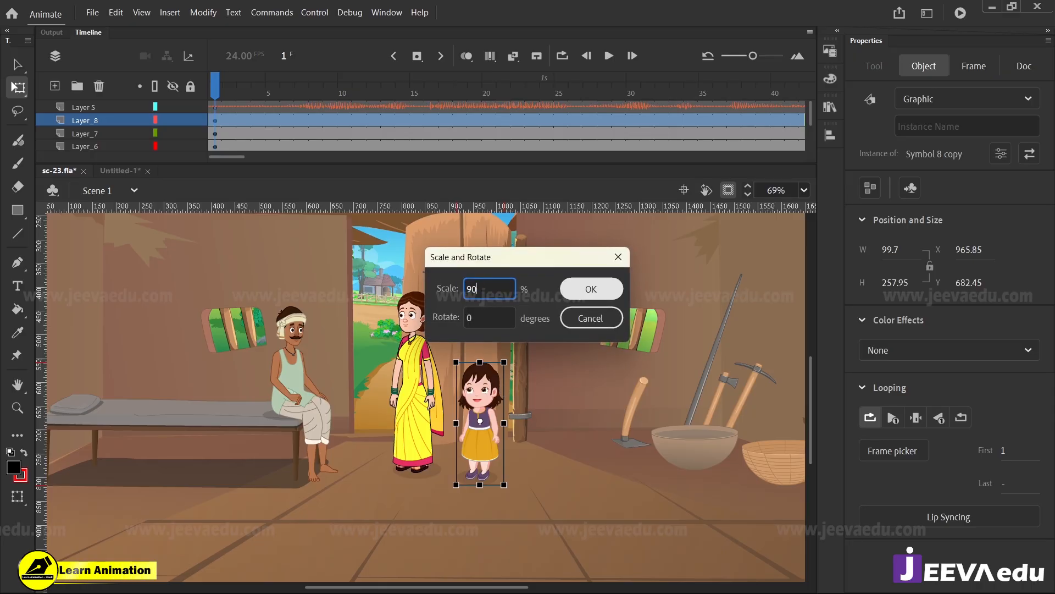
pyautogui.click(581, 296)
pyautogui.hotkey('ctrl', 'alt', 's')
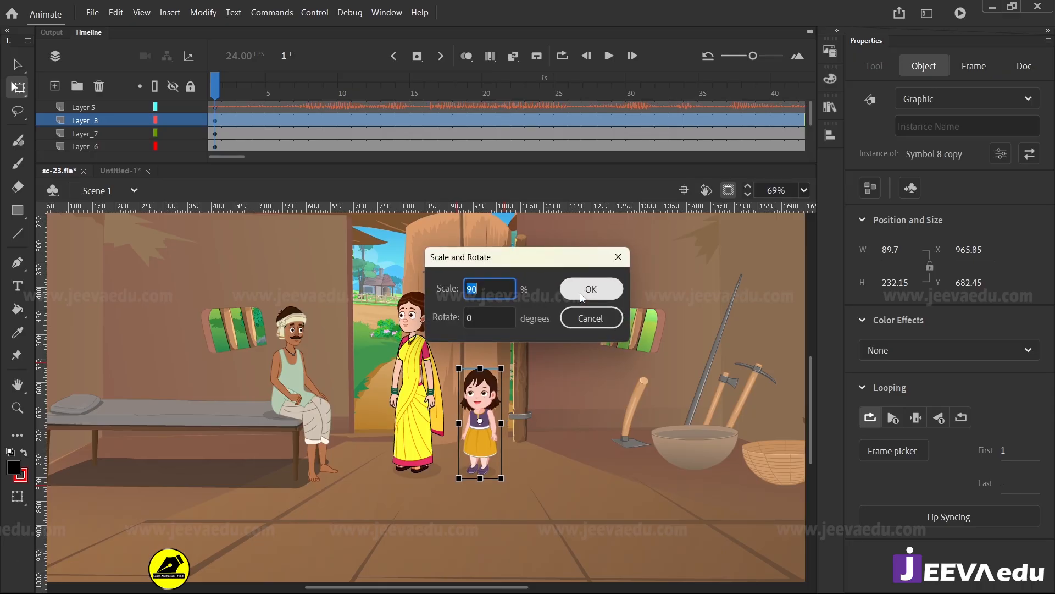
pyautogui.write('95')
pyautogui.click(579, 291)
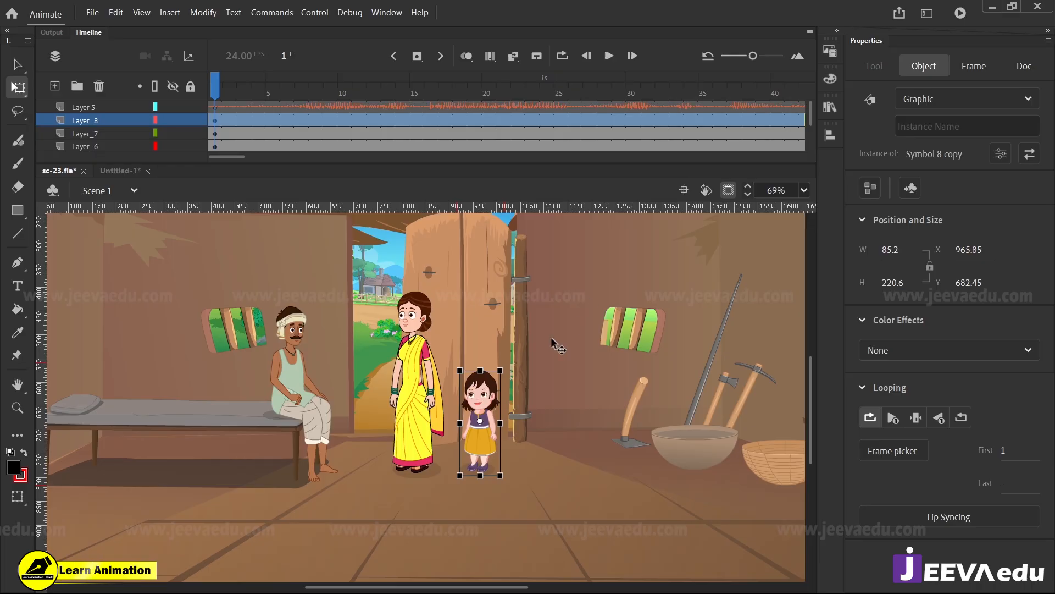
# Step: Move the girl slightly away from the woman to about X 975, Y 694 and deselect her
pyautogui.press('v')
pyautogui.hotkey('ctrl', '=')
pyautogui.moveTo(370, 465); pyautogui.dragTo(379, 475)
pyautogui.keyDown('ctrl'); pyautogui.keyDown('alt'); pyautogui.click(382, 421); pyautogui.keyUp('alt'); pyautogui.keyUp('ctrl')
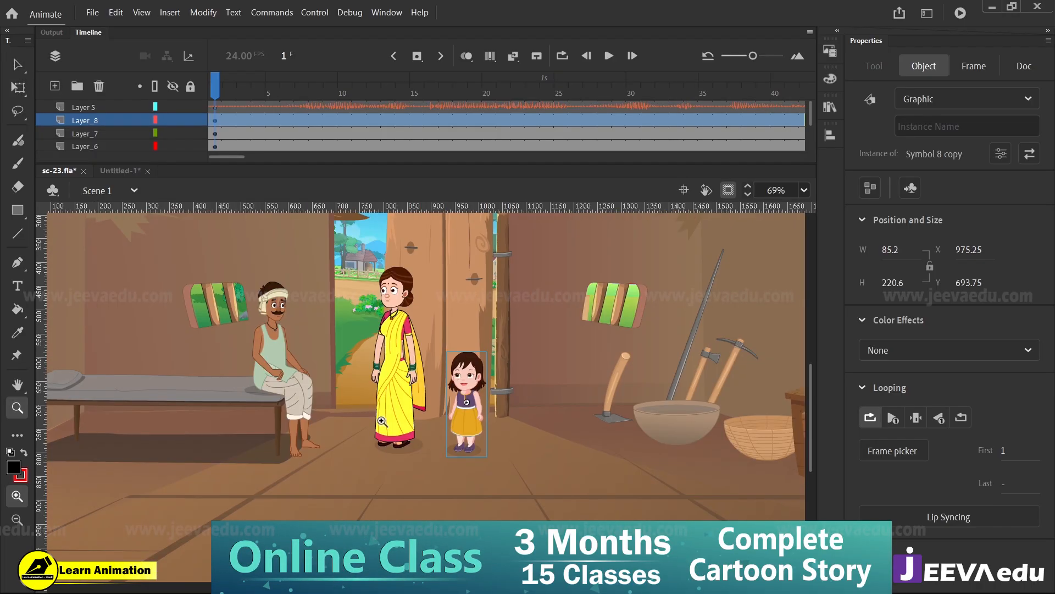
pyautogui.keyDown('alt'); pyautogui.click(445, 423); pyautogui.keyUp('alt')
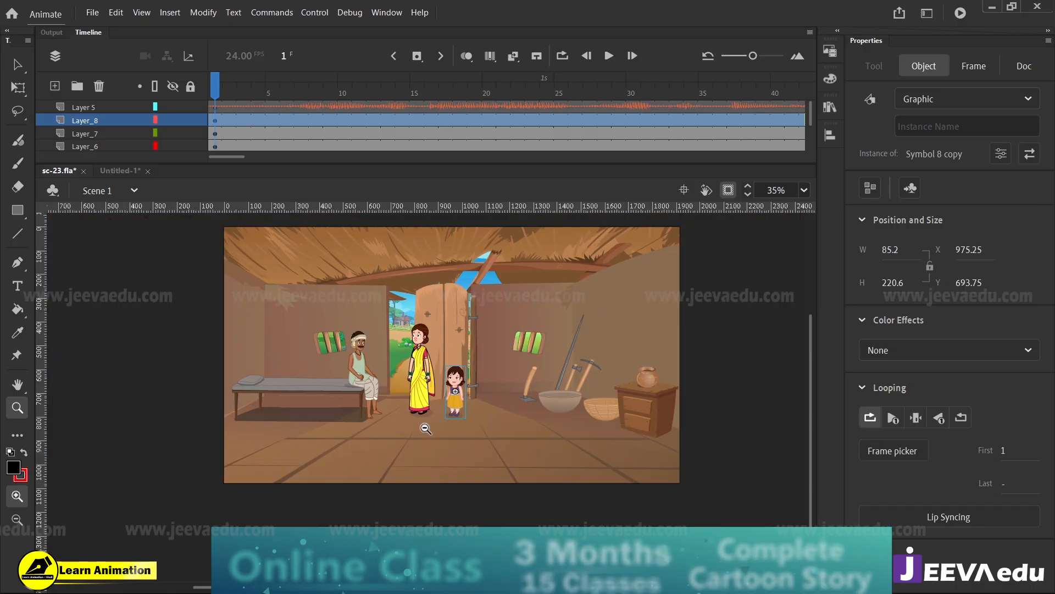
pyautogui.moveTo(536, 425); pyautogui.dragTo(511, 444)
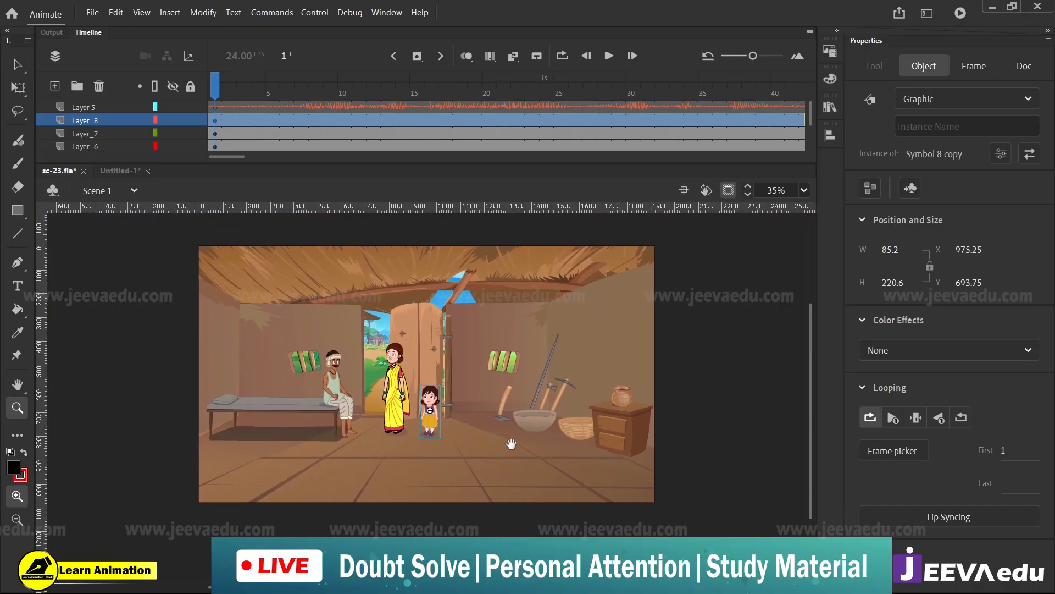
pyautogui.click(225, 91)
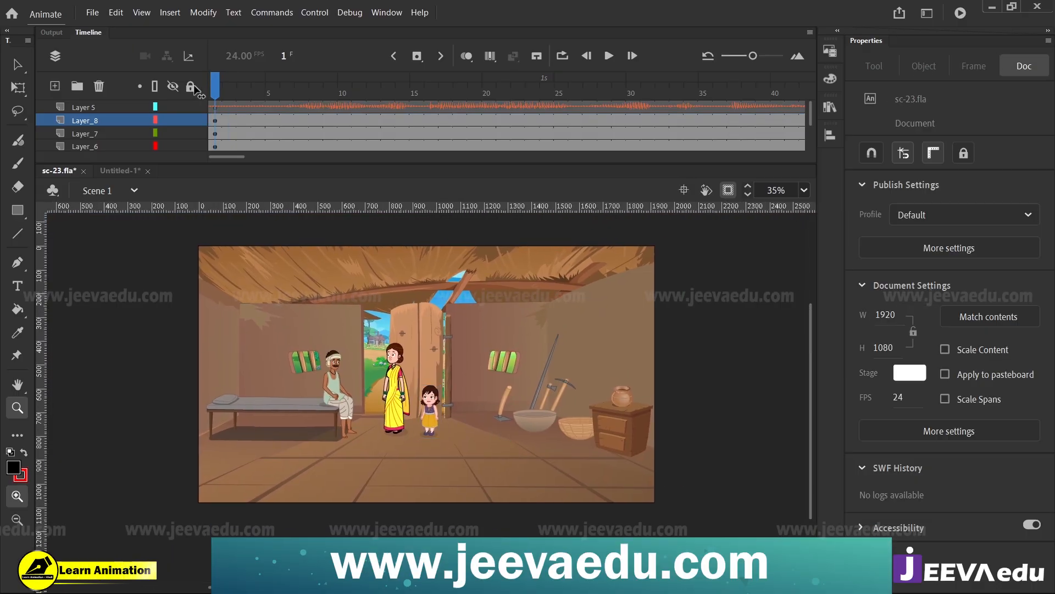
# Step: Play the start of the scene and examine the three characters' placement, both up close and in the full frame
pyautogui.press('Return')
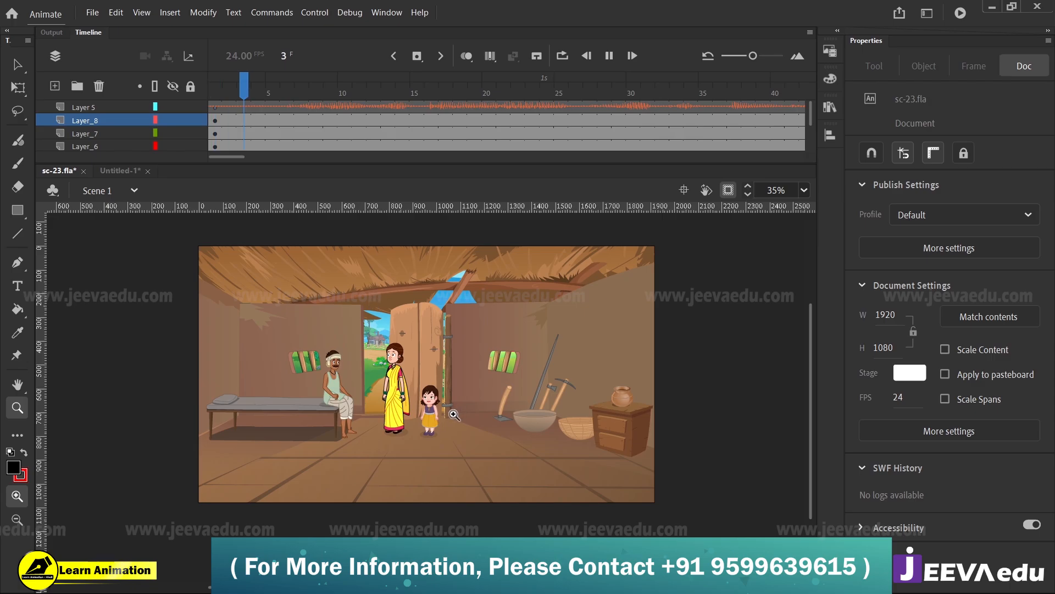
pyautogui.press('Return')
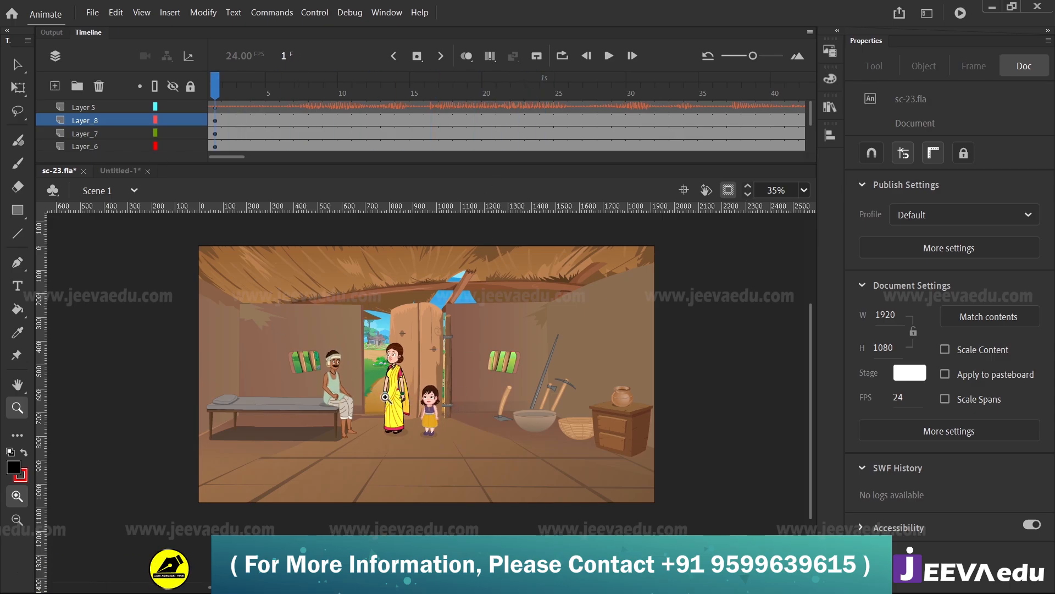
pyautogui.moveTo(178, 236); pyautogui.dragTo(669, 522)
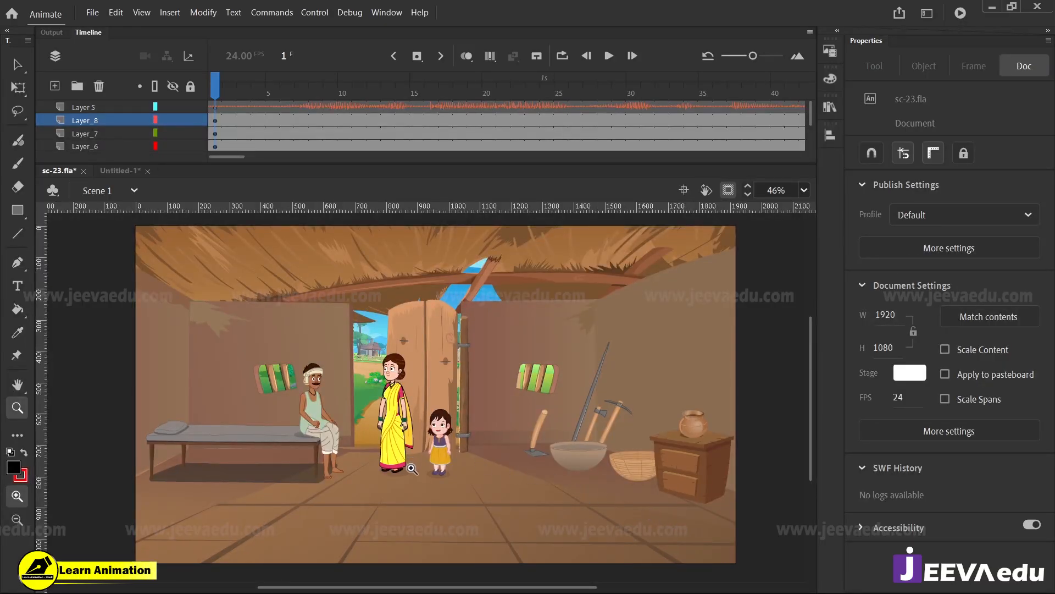
pyautogui.click(405, 408)
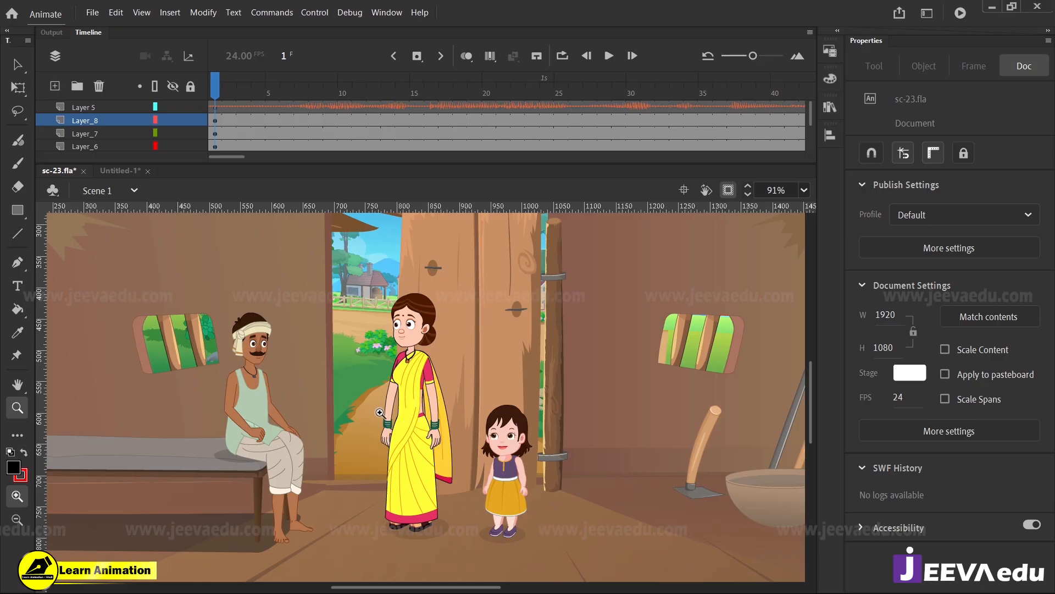
pyautogui.keyDown('alt'); pyautogui.click(449, 450); pyautogui.keyUp('alt')
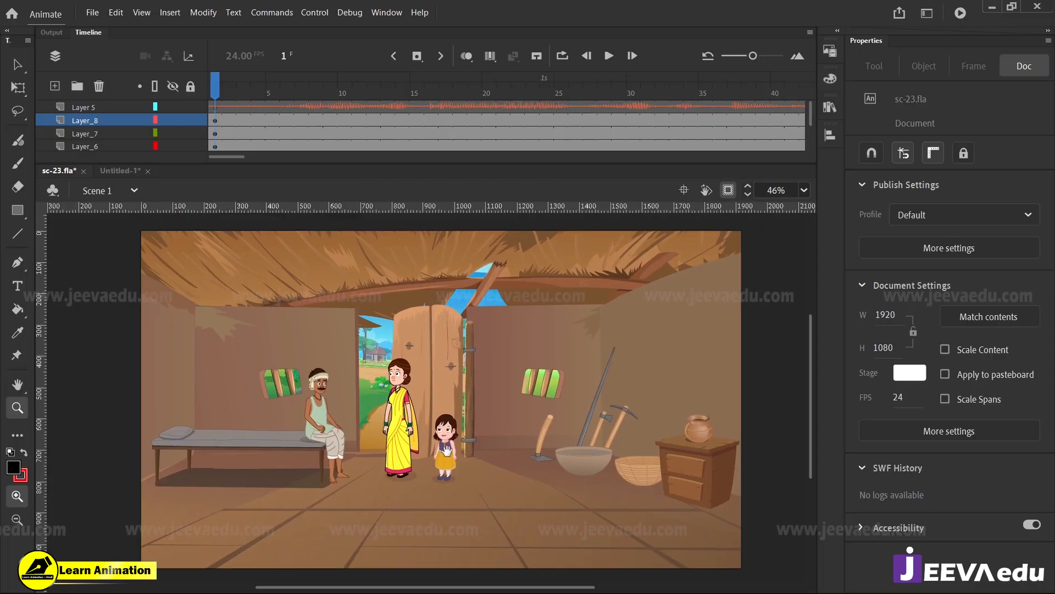
pyautogui.click(396, 412)
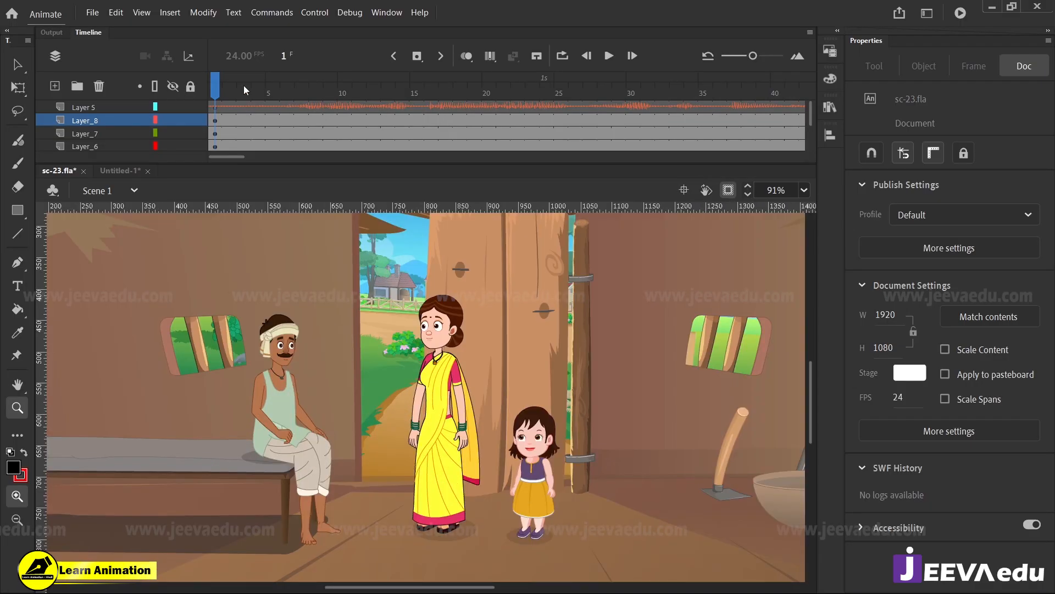
pyautogui.keyDown('alt'); pyautogui.click(422, 440); pyautogui.keyUp('alt')
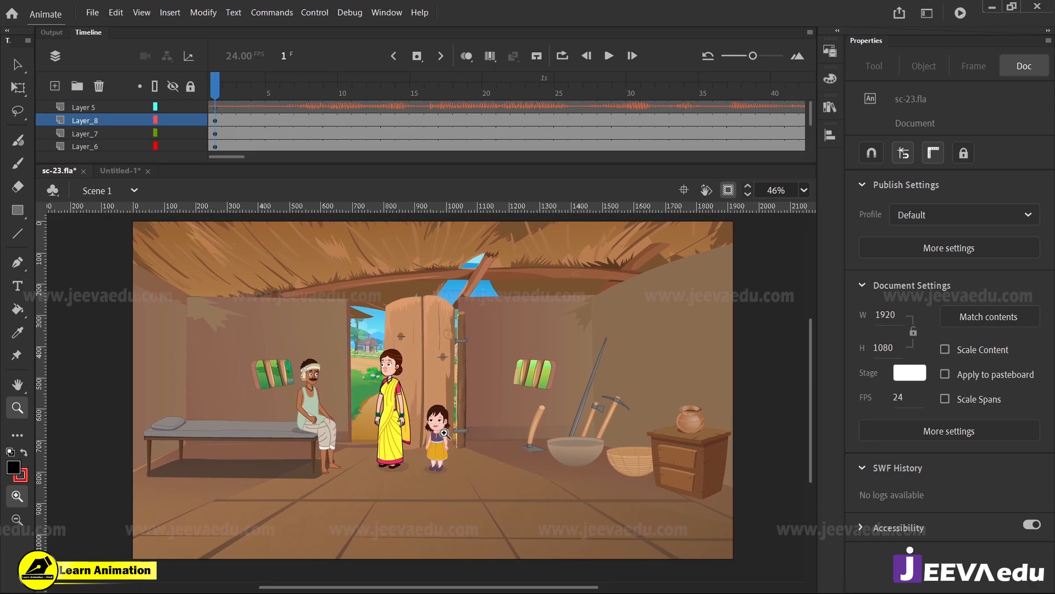
pyautogui.click(375, 418)
pyautogui.moveTo(471, 387); pyautogui.dragTo(456, 396)
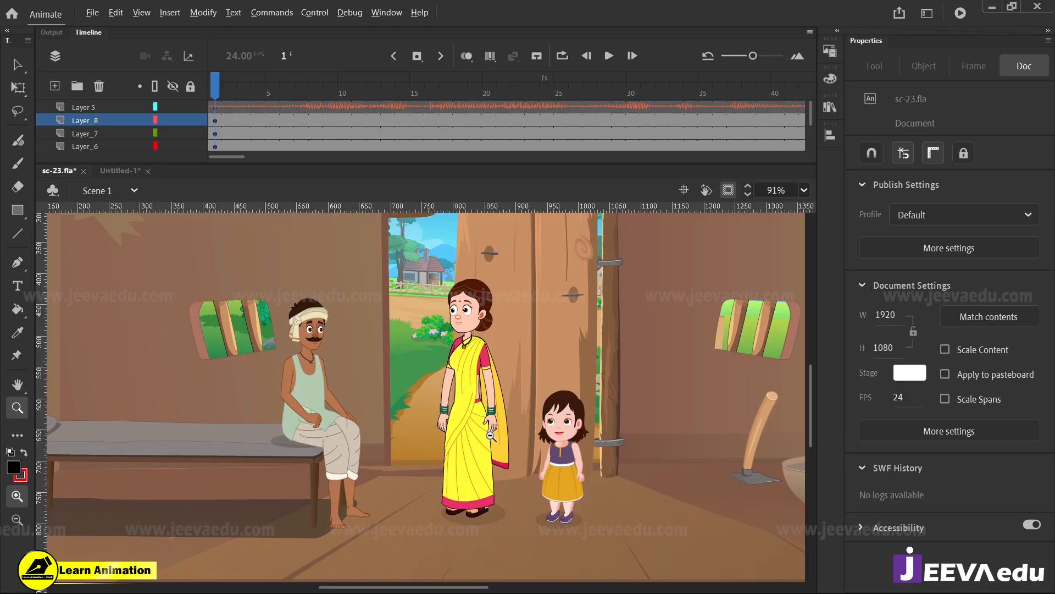
pyautogui.hotkey('ctrl', '-')
pyautogui.moveTo(533, 424); pyautogui.dragTo(501, 451)
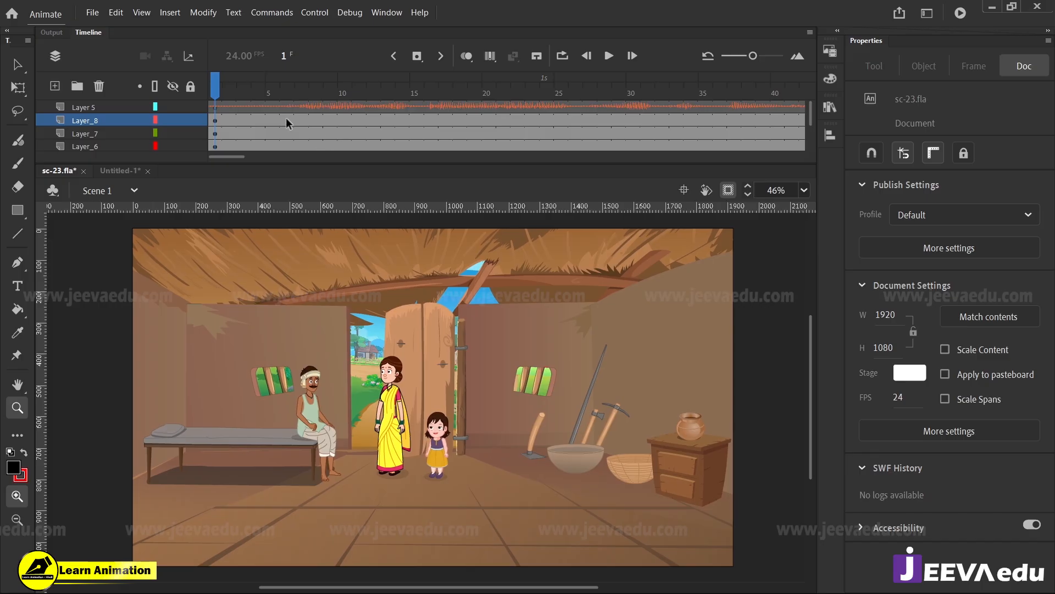
pyautogui.moveTo(255, 85); pyautogui.dragTo(195, 121)
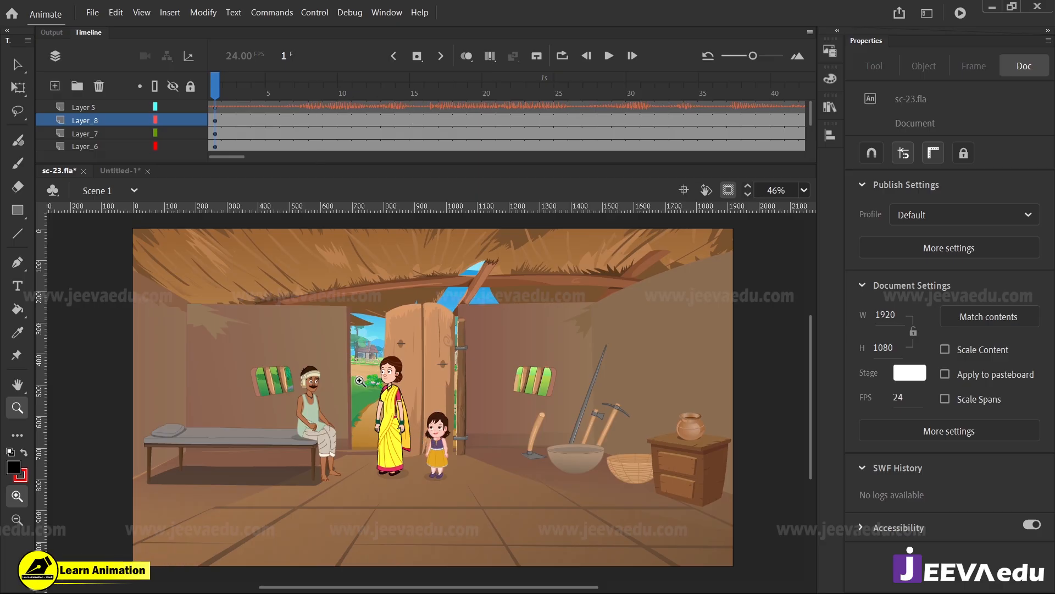
# Step: Examine the woman's facial animation up close by playing the timeline from frame 1 to frame 19
pyautogui.click(399, 379)
pyautogui.click(399, 379)
pyautogui.click(447, 415)
pyautogui.click(452, 372)
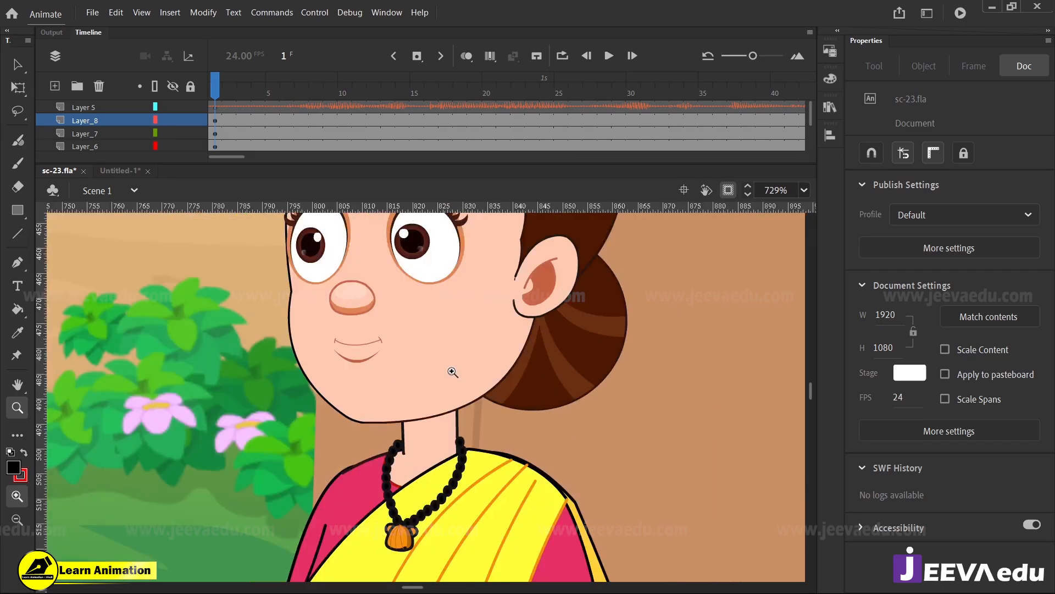
pyautogui.scroll(2, 452, 372)
pyautogui.press('Return')
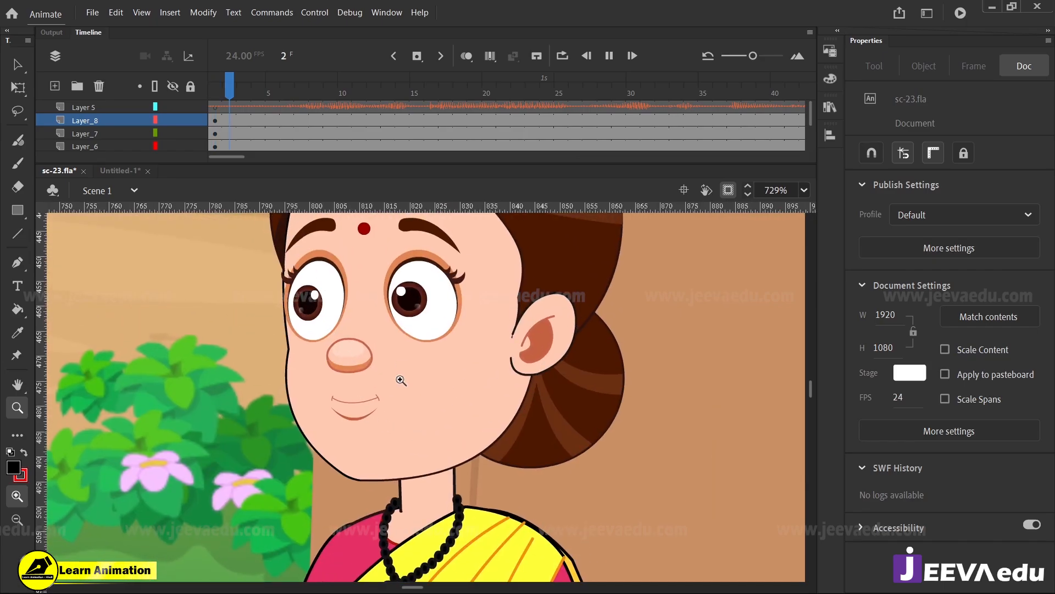
pyautogui.press('Return')
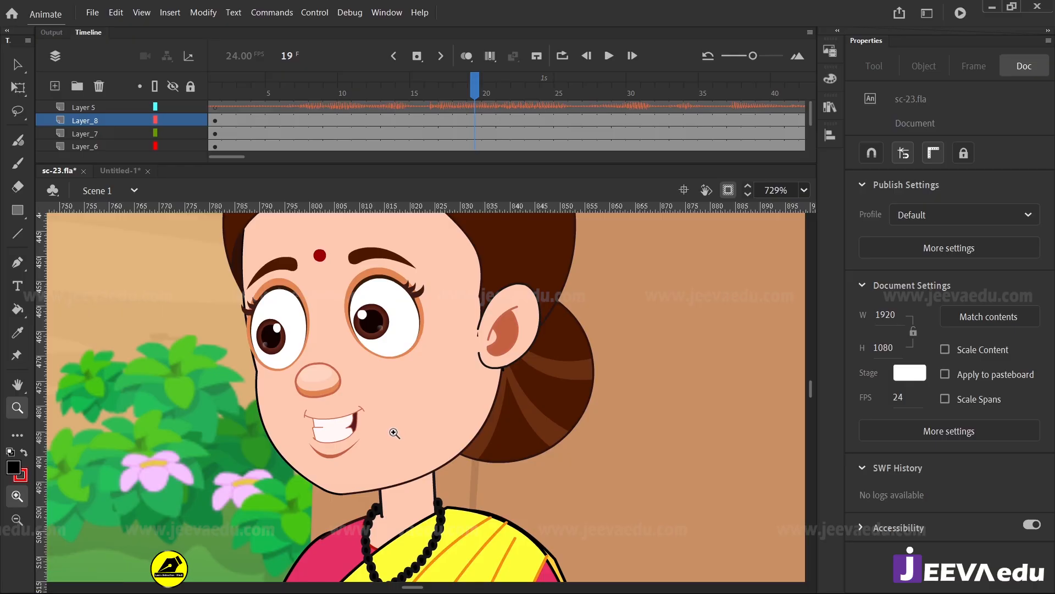
# Step: Open the woman's symbol, hide its Layer_3, review her arm gesture up to frame 45, and return to the main scene
pyautogui.keyDown('alt'); pyautogui.click(394, 432); pyautogui.keyUp('alt')
pyautogui.keyDown('alt'); pyautogui.click(398, 429); pyautogui.keyUp('alt')
pyautogui.press('v')
pyautogui.doubleClick(437, 383)
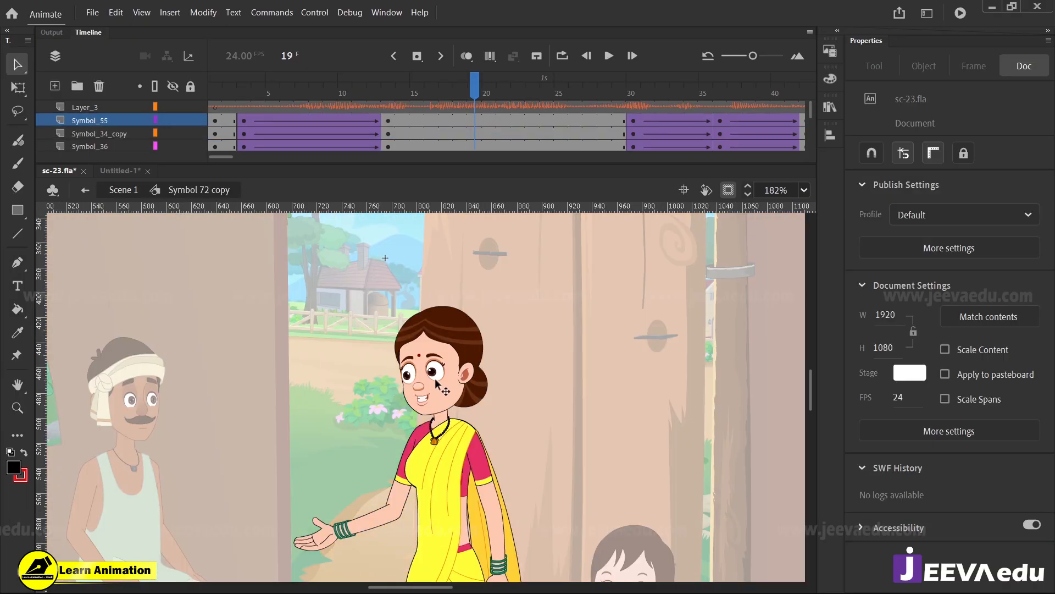
pyautogui.click(174, 105)
pyautogui.moveTo(449, 78); pyautogui.dragTo(503, 160)
pyautogui.moveTo(519, 404); pyautogui.dragTo(512, 344)
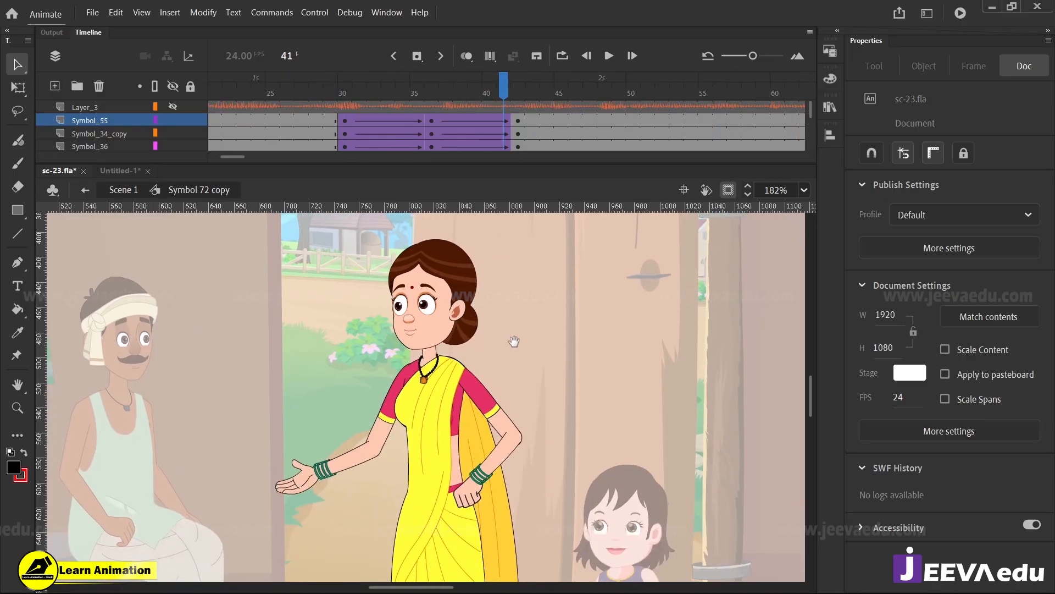
pyautogui.moveTo(489, 88); pyautogui.dragTo(555, 168)
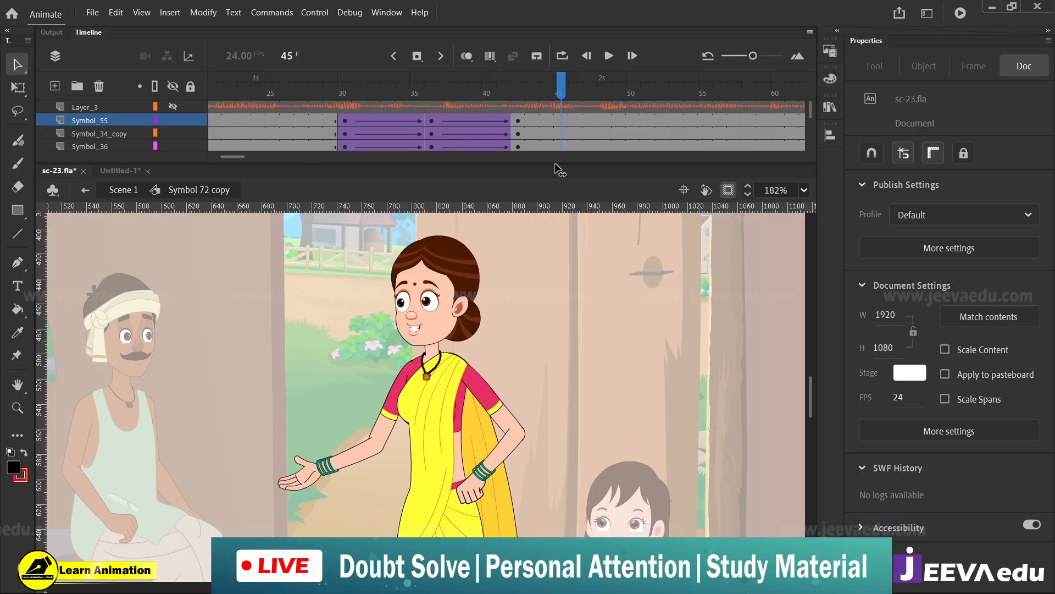
pyautogui.moveTo(555, 165)
pyautogui.mouseDown()
pyautogui.moveTo(425, 165)
pyautogui.moveTo(556, 166)
pyautogui.mouseUp()
pyautogui.click(120, 192)
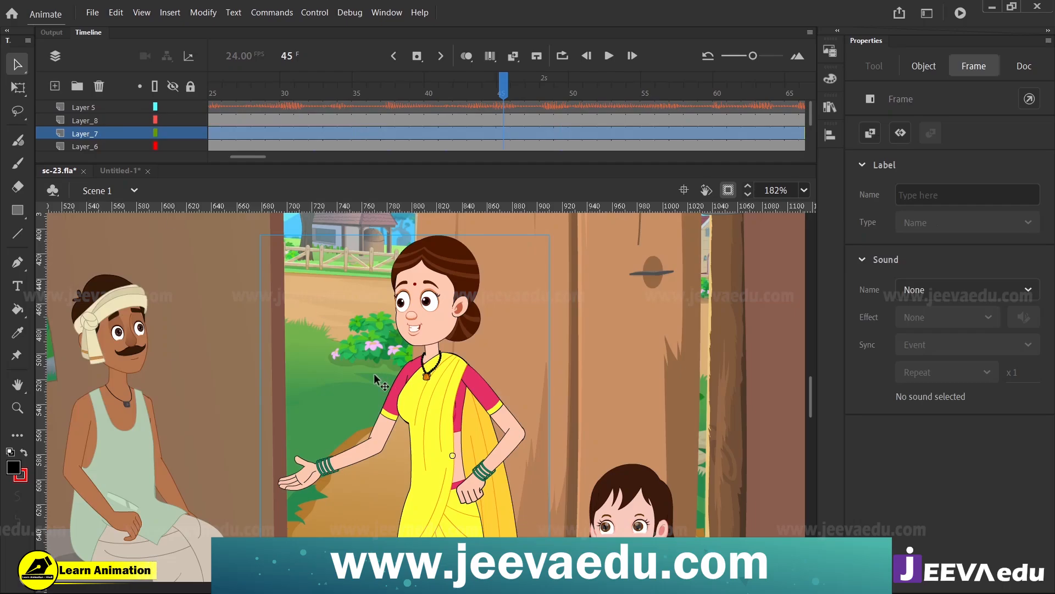
# Step: Examine the whole hut composition at frame 45 and return to frame 1
pyautogui.press('z')
pyautogui.keyDown('alt'); pyautogui.click(408, 437); pyautogui.keyUp('alt')
pyautogui.keyDown('alt'); pyautogui.click(404, 431); pyautogui.keyUp('alt')
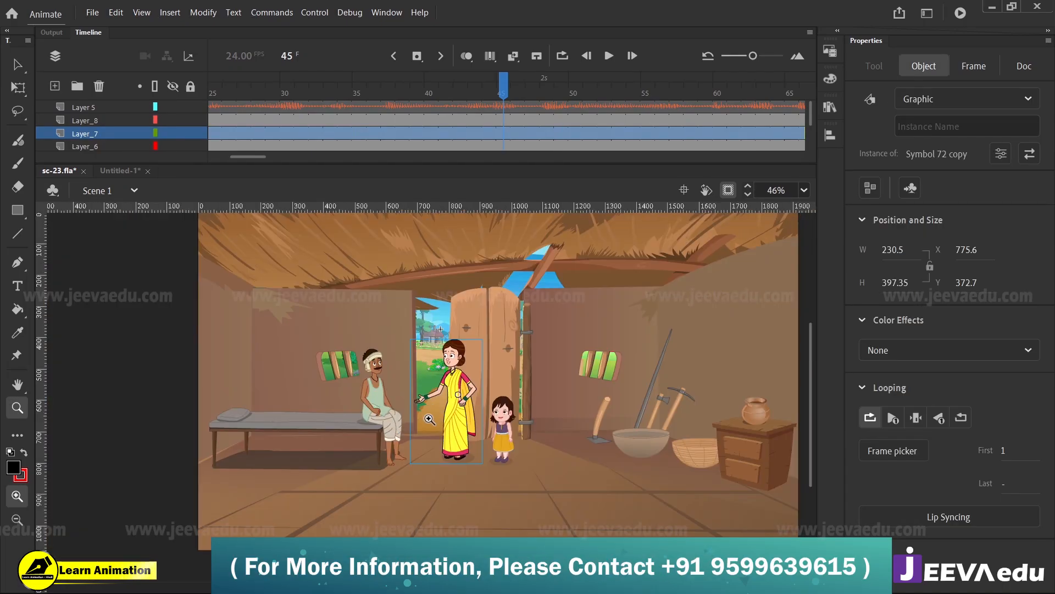
pyautogui.click(421, 407)
pyautogui.keyDown('alt'); pyautogui.click(426, 417); pyautogui.keyUp('alt')
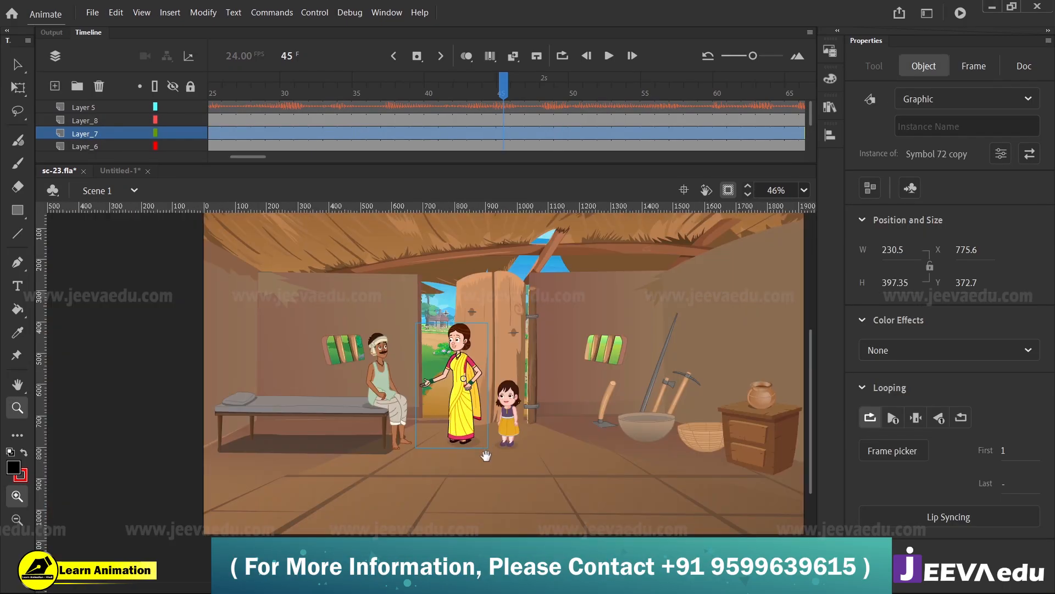
pyautogui.moveTo(484, 450); pyautogui.dragTo(443, 474)
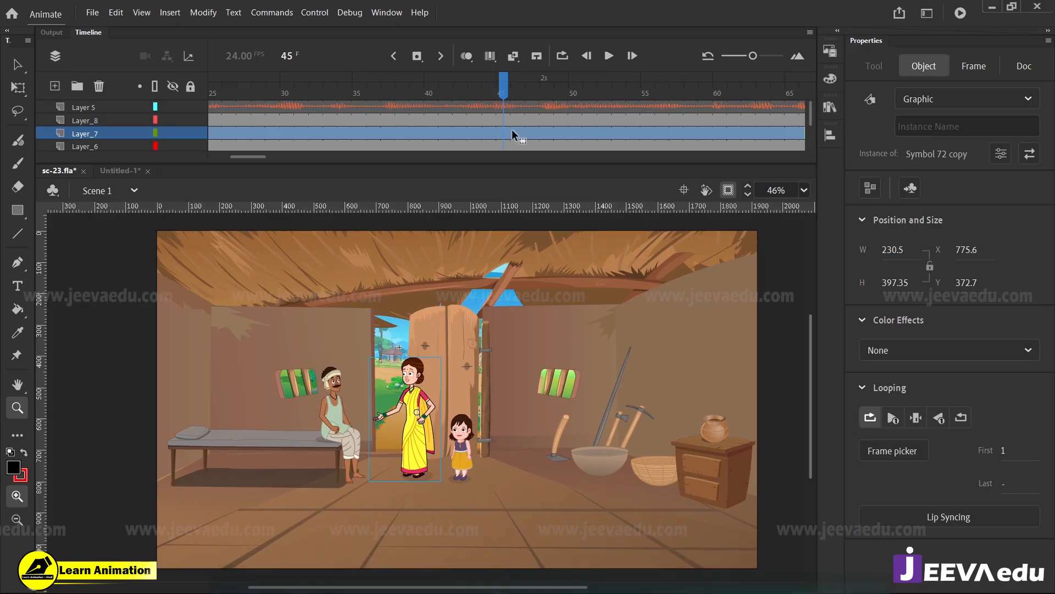
pyautogui.click(512, 131)
pyautogui.moveTo(435, 94); pyautogui.dragTo(116, 135)
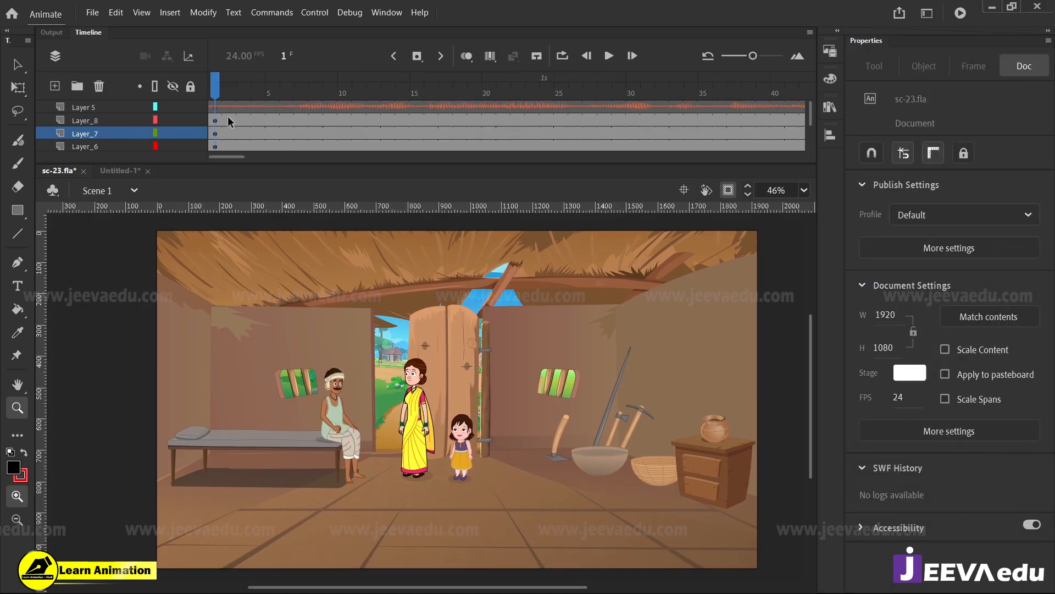
# Step: Scale the frame 1 artwork from the character layers down to Layer 1 together by 105%, twice
pyautogui.moveTo(216, 131); pyautogui.dragTo(223, 175)
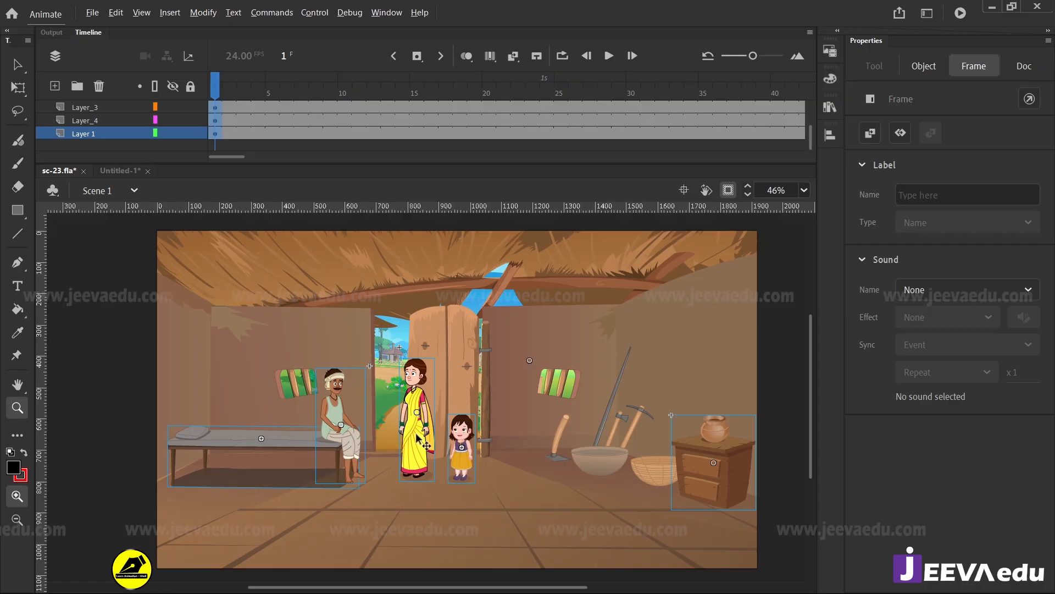
pyautogui.hotkey('ctrl', 'alt', 's')
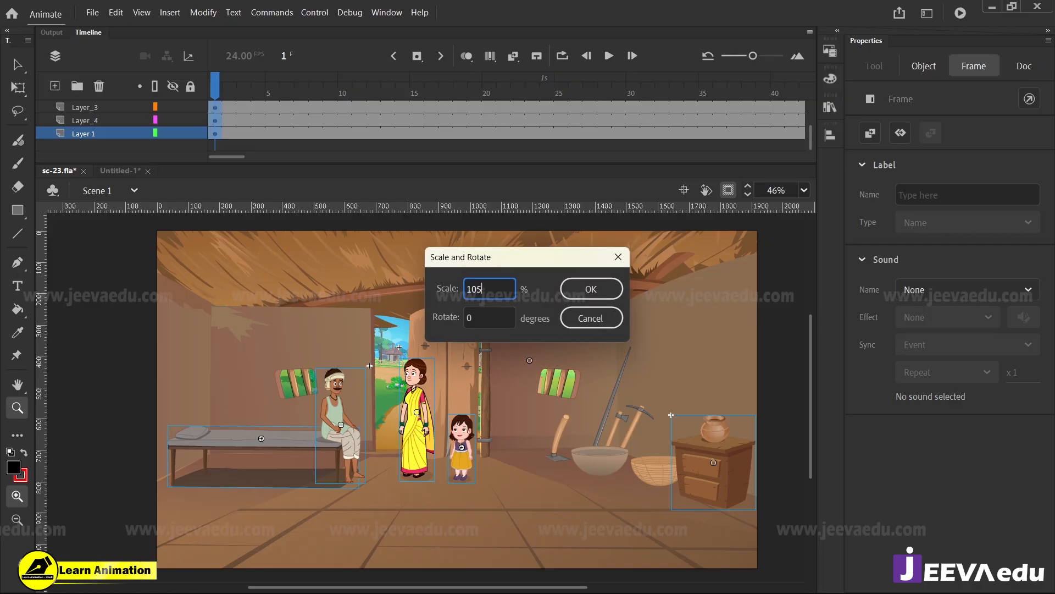
pyautogui.write('105')
pyautogui.press('Return')
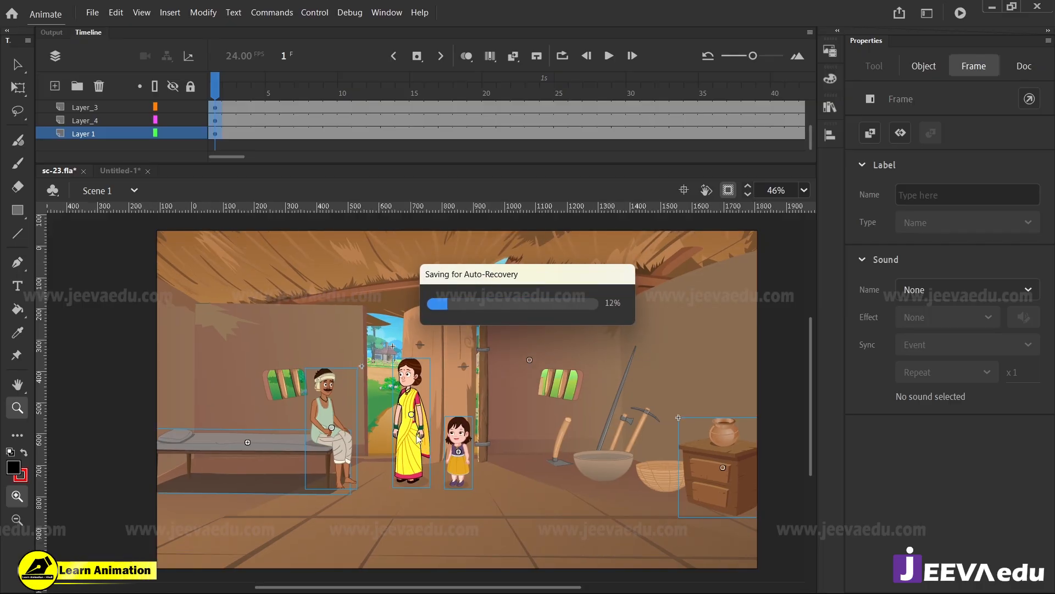
pyautogui.hotkey('ctrl', 'alt', 's')
pyautogui.press('Return')
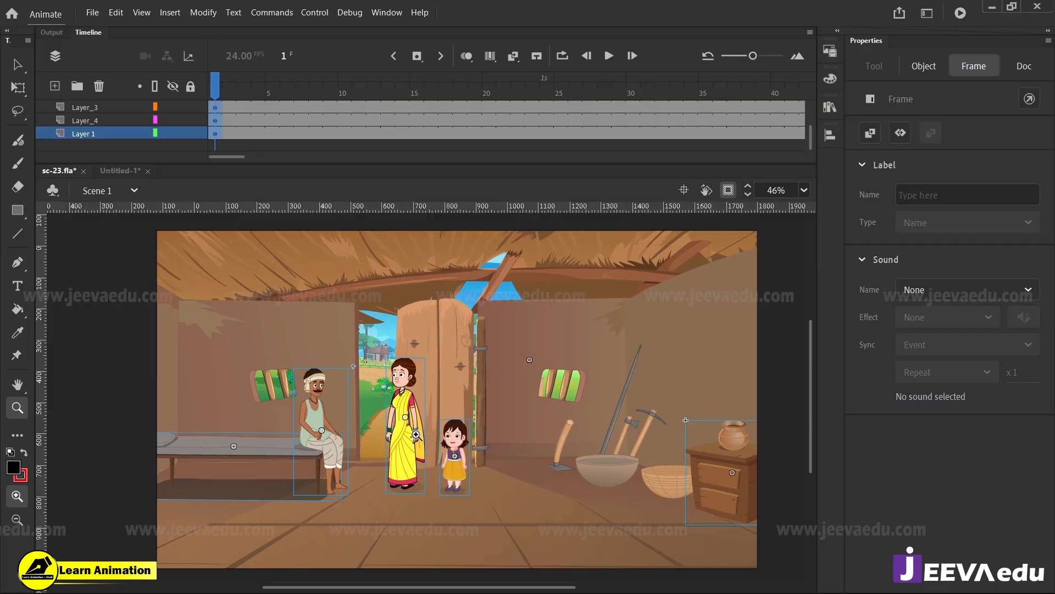
# Step: Shift the enlarged characters and background together to the right, to about X -1208, Y -589, and deselect them
pyautogui.press('v')
pyautogui.moveTo(477, 472)
pyautogui.mouseDown()
pyautogui.moveTo(522, 471)
pyautogui.moveTo(494, 471)
pyautogui.mouseUp()
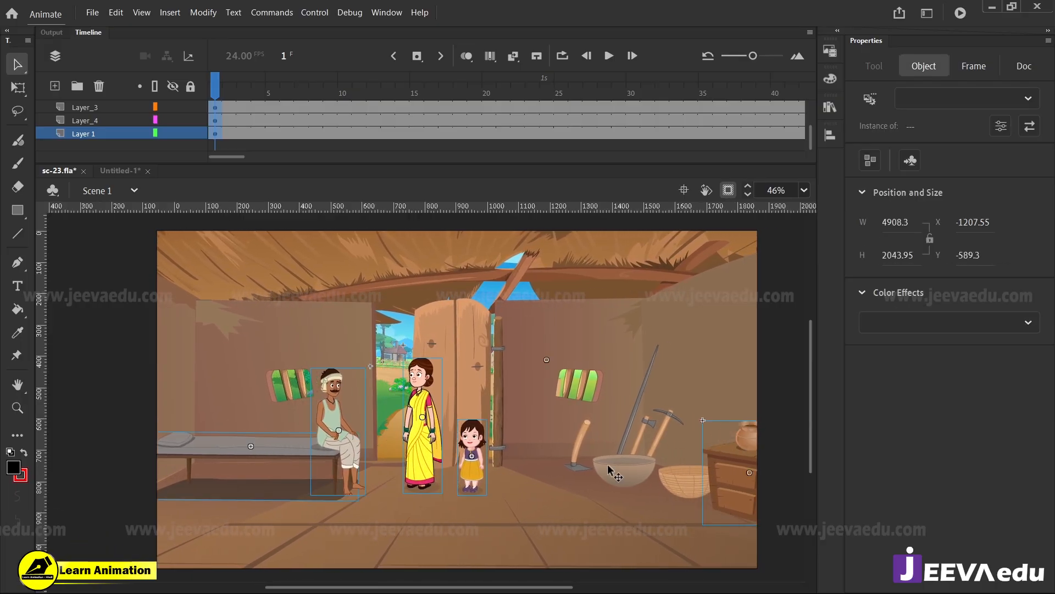
pyautogui.click(218, 94)
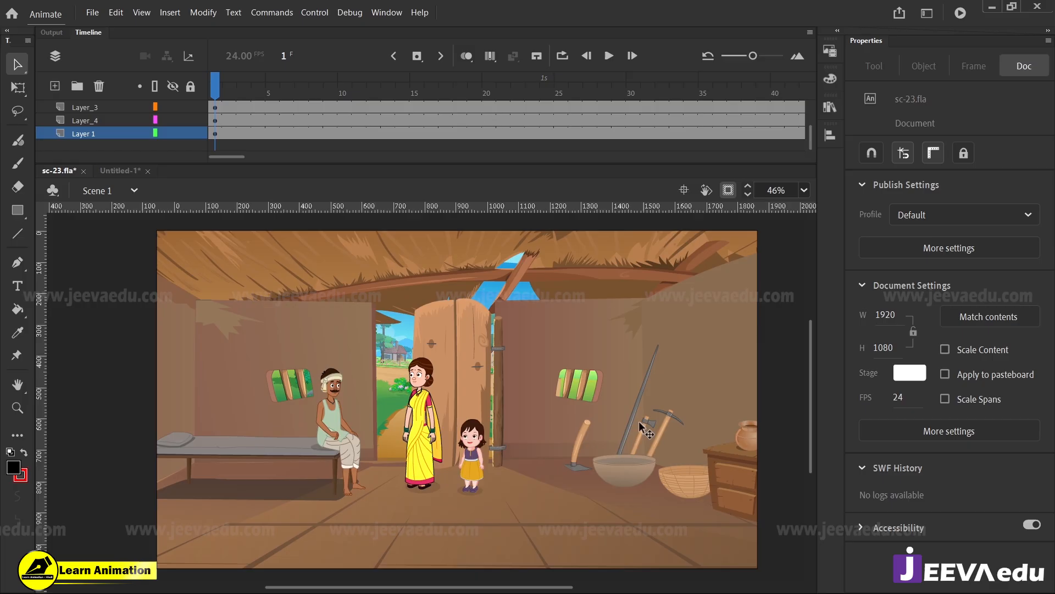
# Step: Inside the dslkcvcj background symbol, move the bowl and the basket left beside the tools, and return to Scene 1
pyautogui.click(691, 486)
pyautogui.doubleClick(683, 487)
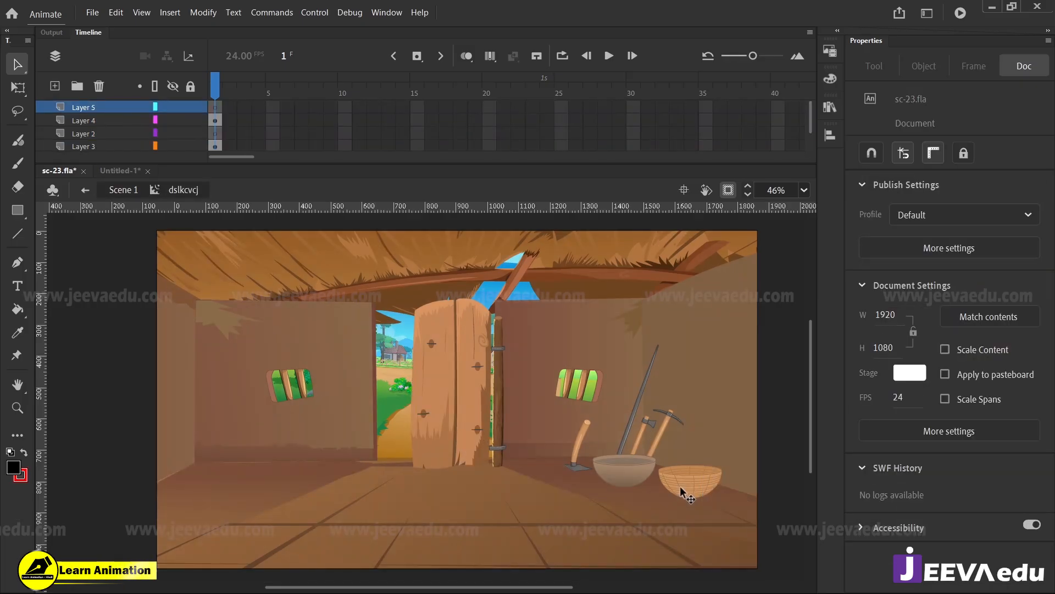
pyautogui.click(679, 488)
pyautogui.moveTo(678, 487); pyautogui.dragTo(677, 483)
pyautogui.moveTo(620, 473); pyautogui.dragTo(607, 476)
pyautogui.moveTo(671, 481); pyautogui.dragTo(669, 477)
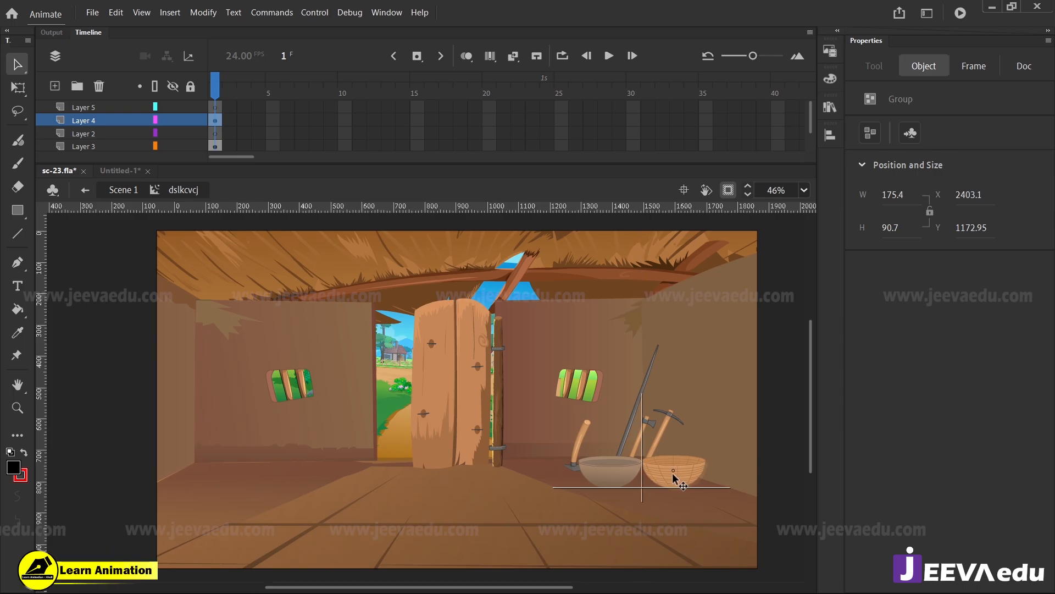
pyautogui.click(126, 193)
# Step: Move the cabinet with the pot left, closer to the basket, at about X 1706, Y 599
pyautogui.click(729, 484)
pyautogui.moveTo(725, 487); pyautogui.dragTo(716, 488)
# Step: Play the full scene from frame 1 and review the characters' animation in the enlarged composition
pyautogui.press('z')
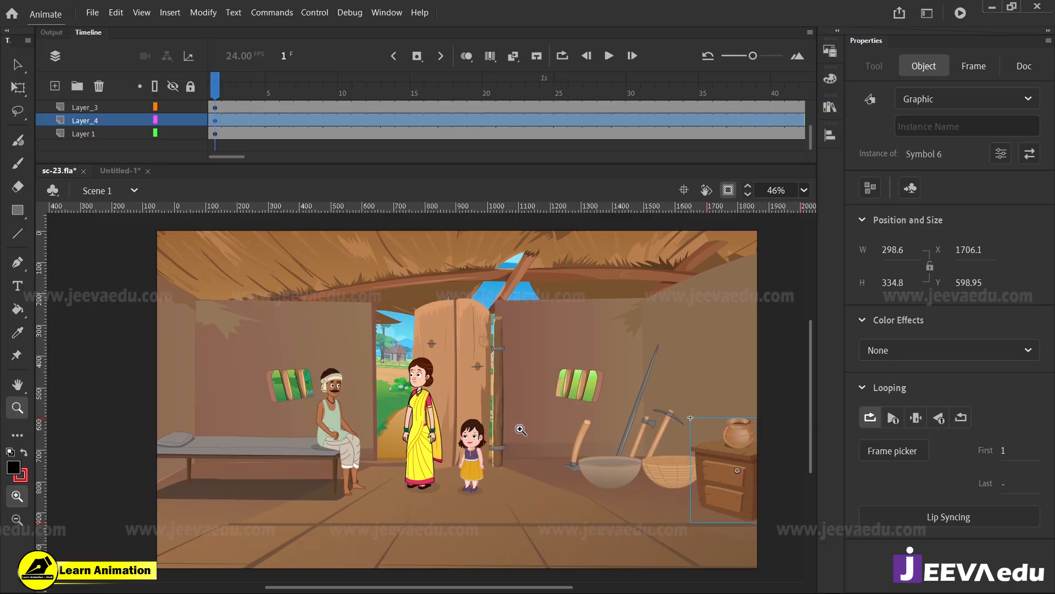
pyautogui.keyDown('alt'); pyautogui.click(514, 433); pyautogui.keyUp('alt')
pyautogui.moveTo(252, 285); pyautogui.dragTo(587, 502)
pyautogui.scroll(3, 519, 106)
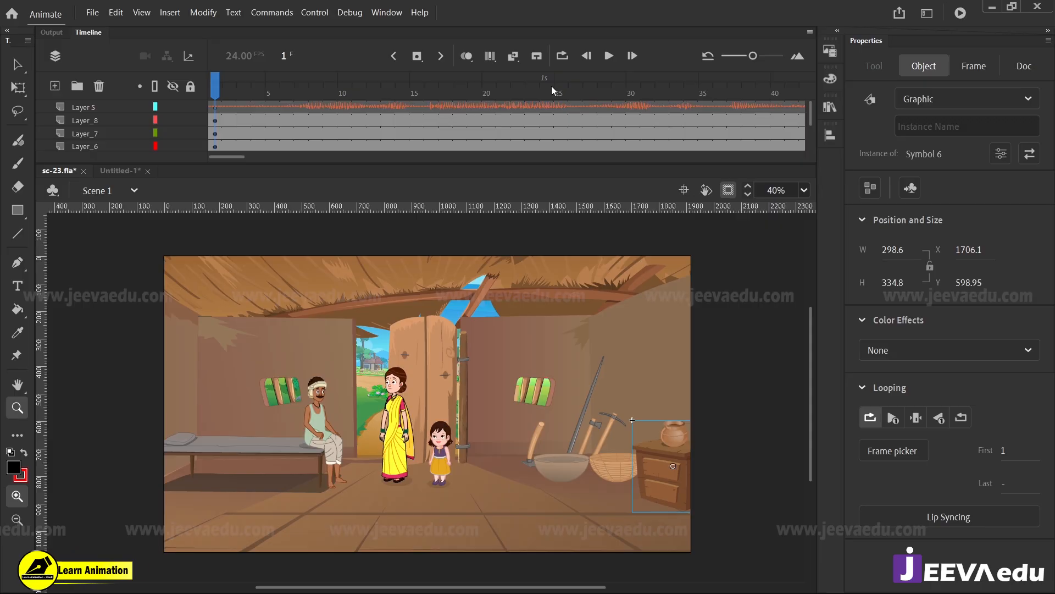
pyautogui.press('Return')
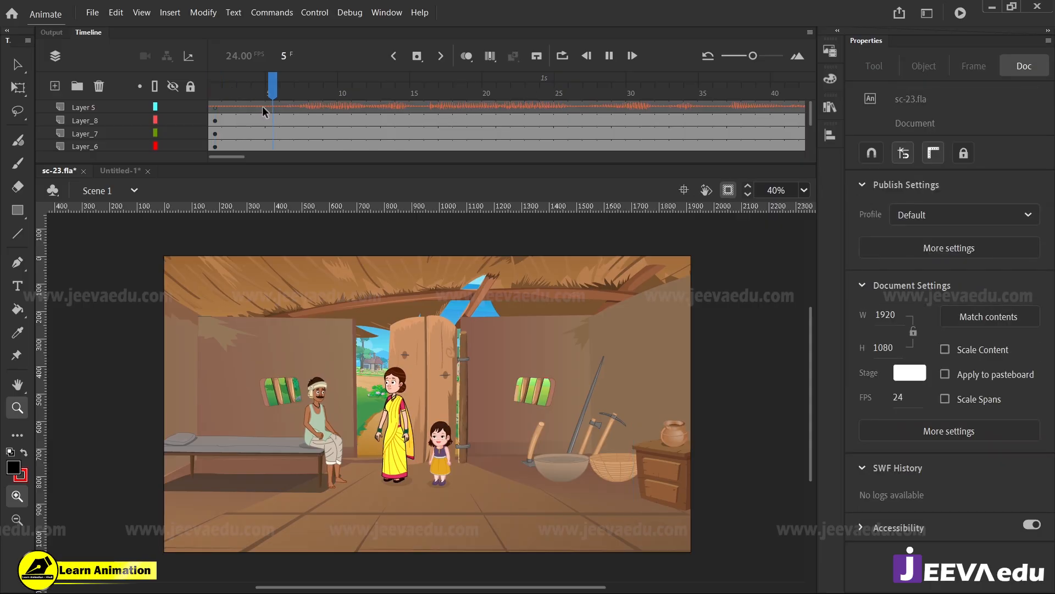
pyautogui.press('Return')
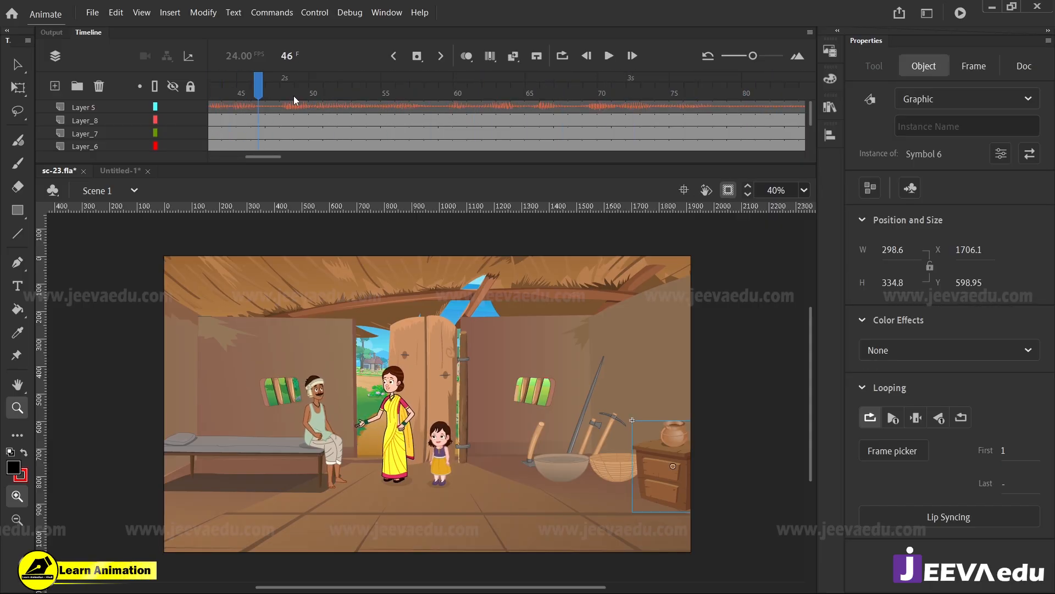
pyautogui.moveTo(278, 156); pyautogui.dragTo(193, 158)
pyautogui.click(215, 97)
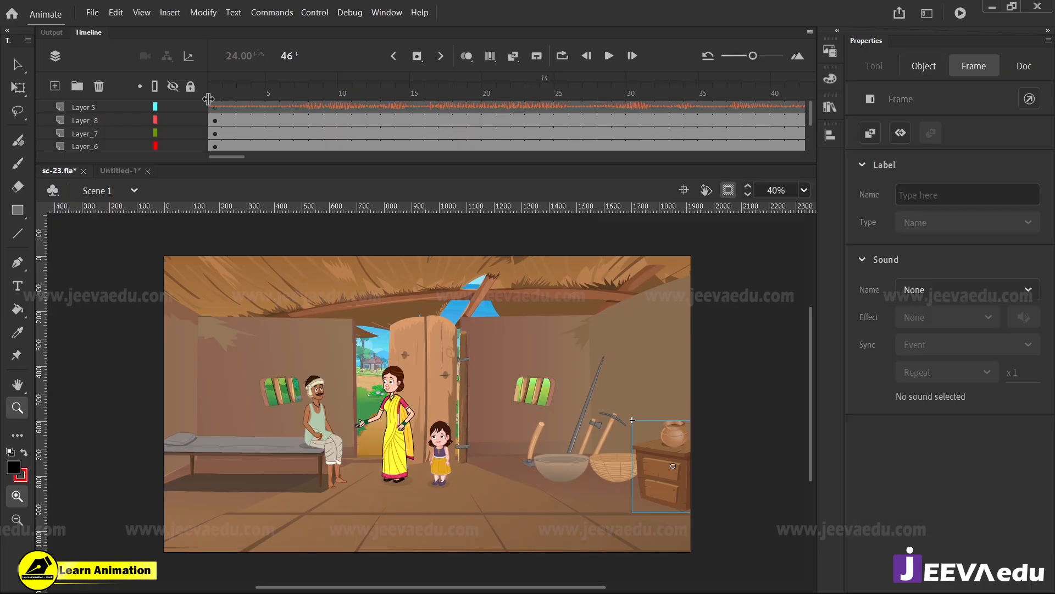
pyautogui.press('Return')
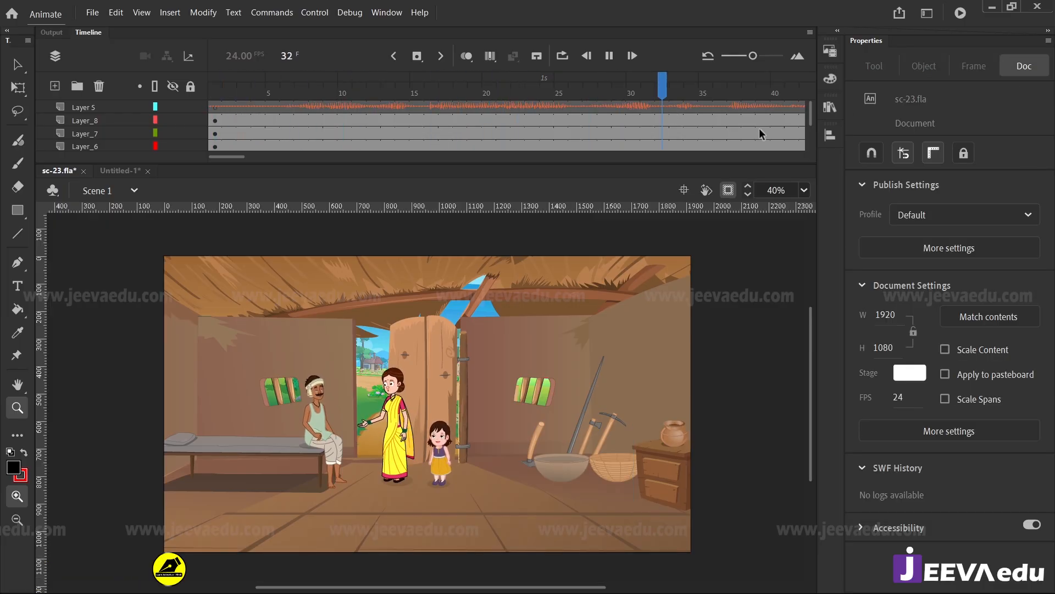
# Step: Stop playback and insert keyframes at frames 59 and 58 on all layers from Layer_8 down to Layer 1
pyautogui.press('Return')
pyautogui.moveTo(743, 83); pyautogui.dragTo(427, 135)
pyautogui.scroll(4, 426, 124)
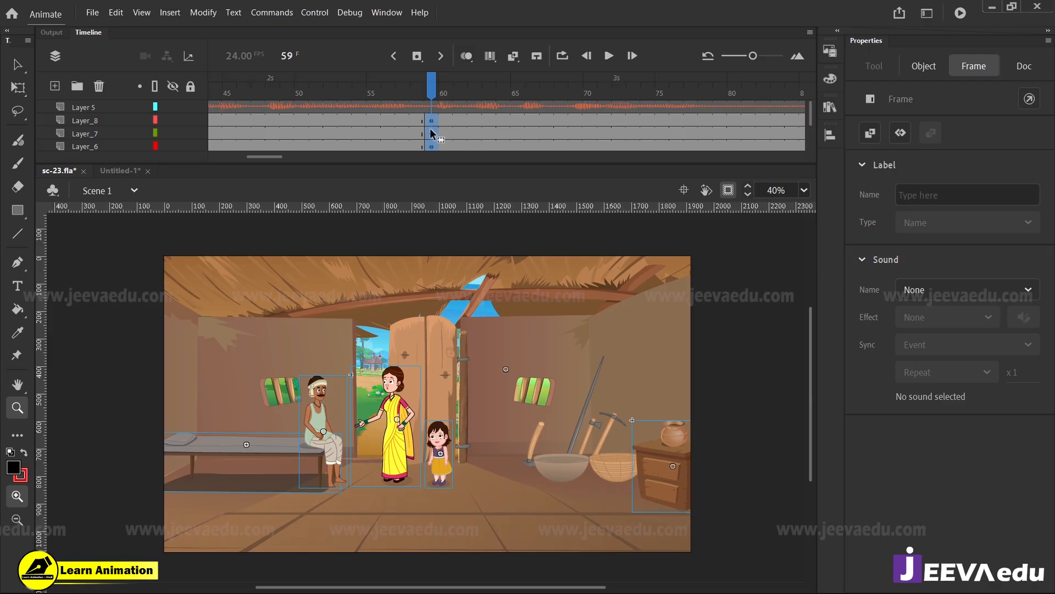
pyautogui.press('F6')
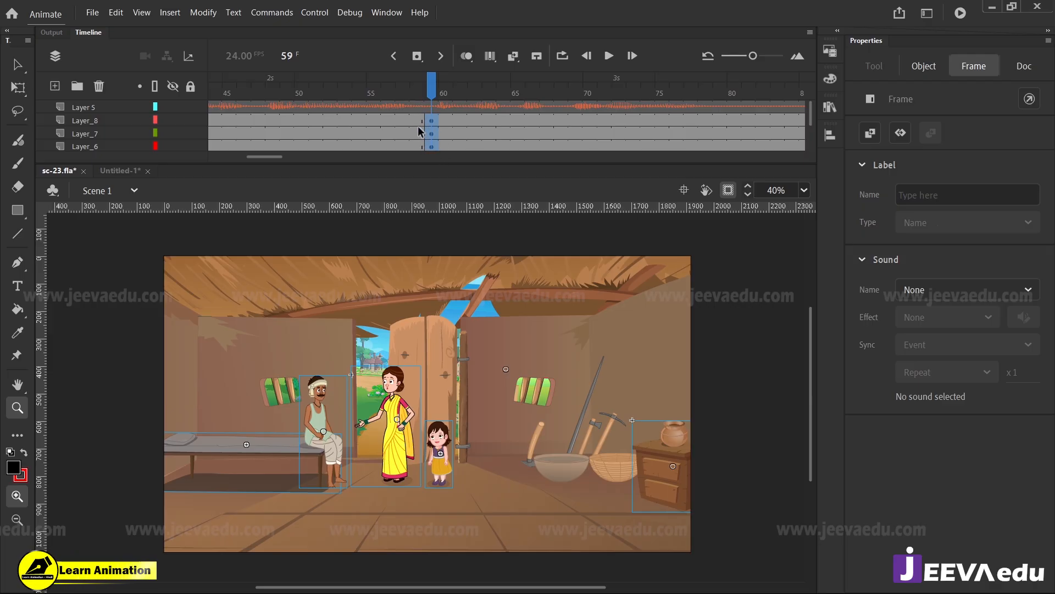
pyautogui.moveTo(419, 123); pyautogui.dragTo(423, 152)
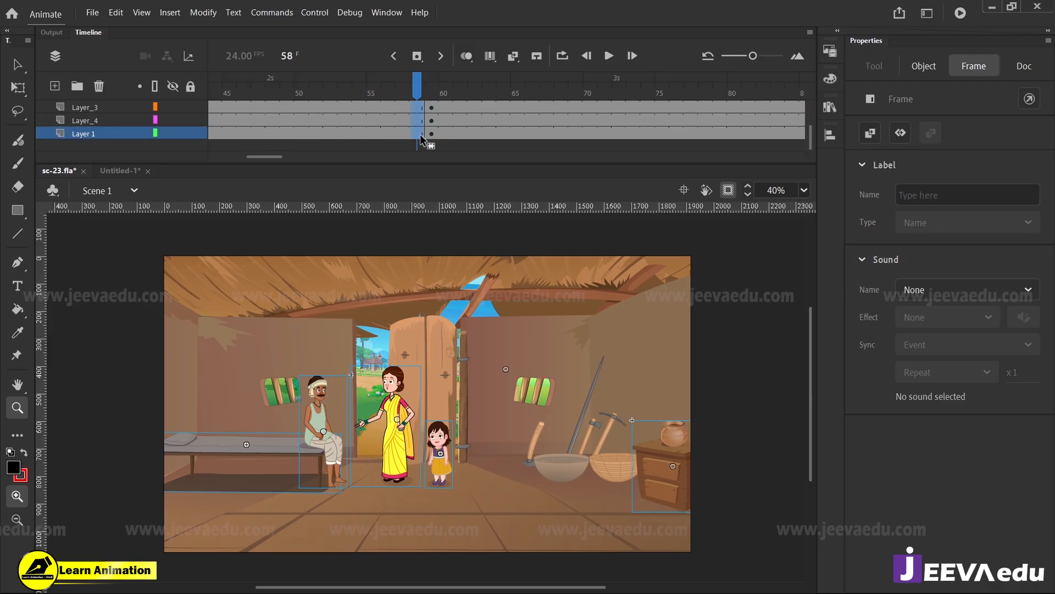
pyautogui.press('F6')
pyautogui.scroll(3, 451, 130)
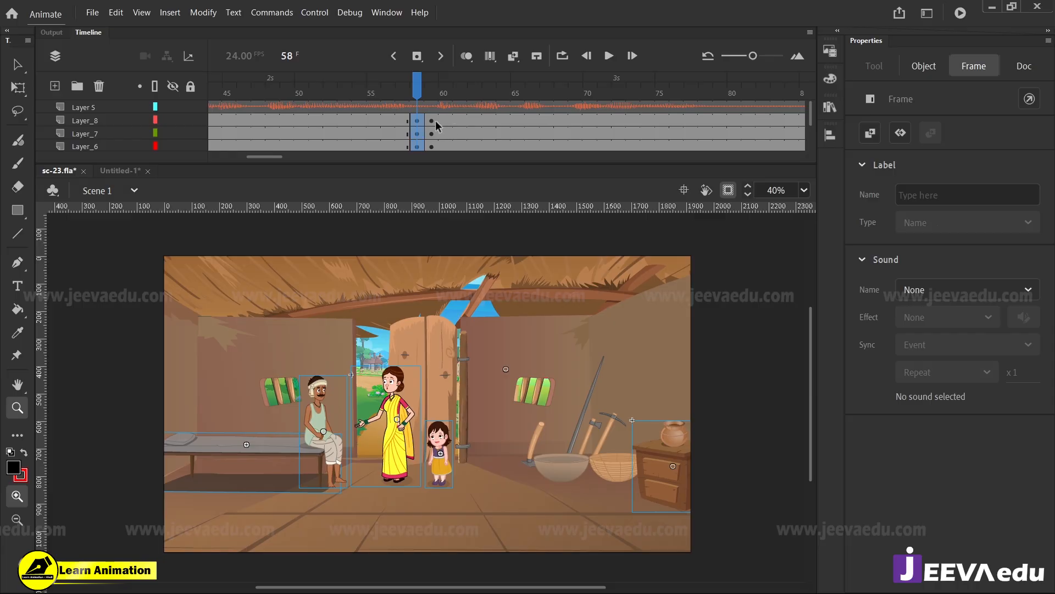
# Step: Create classic tweens leading up to the frame 58 keyframes on all character and background layers
pyautogui.click(432, 120)
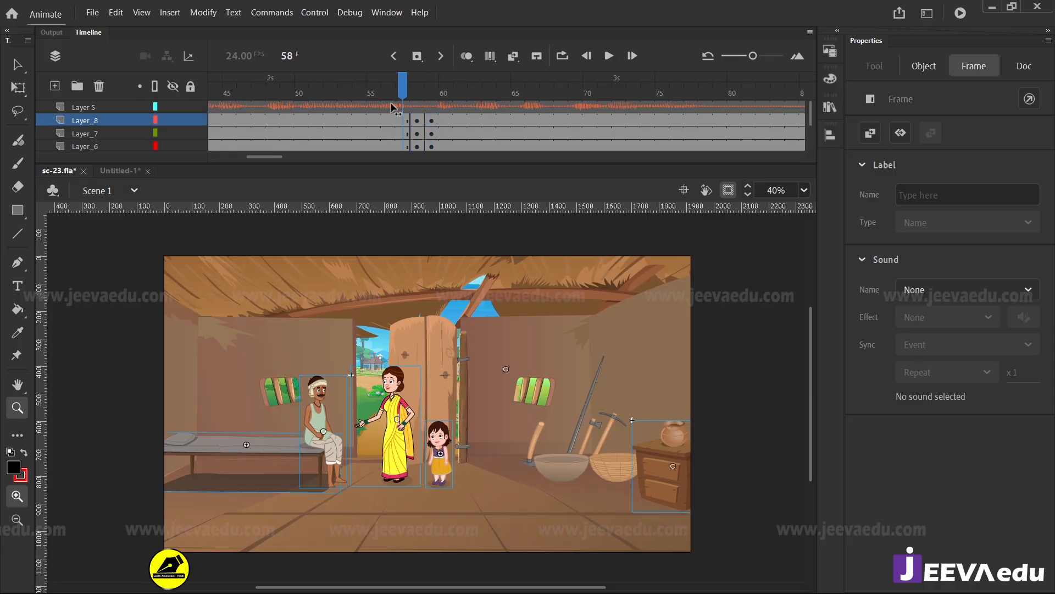
pyautogui.moveTo(387, 121); pyautogui.dragTo(371, 162)
pyautogui.scroll(3, 378, 126)
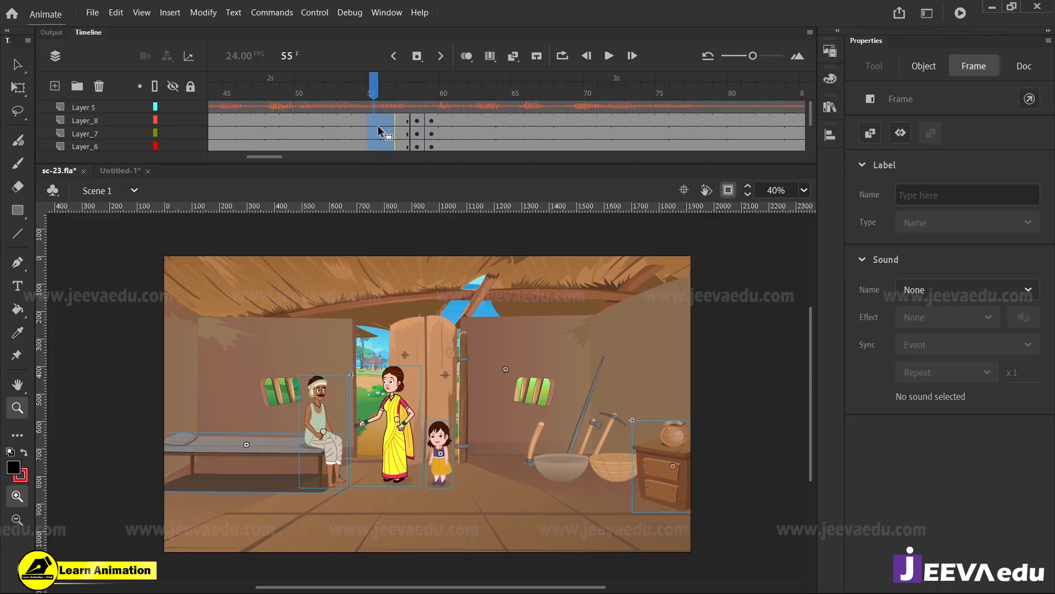
pyautogui.rightClick(377, 128)
pyautogui.moveTo(358, 116); pyautogui.dragTo(364, 150)
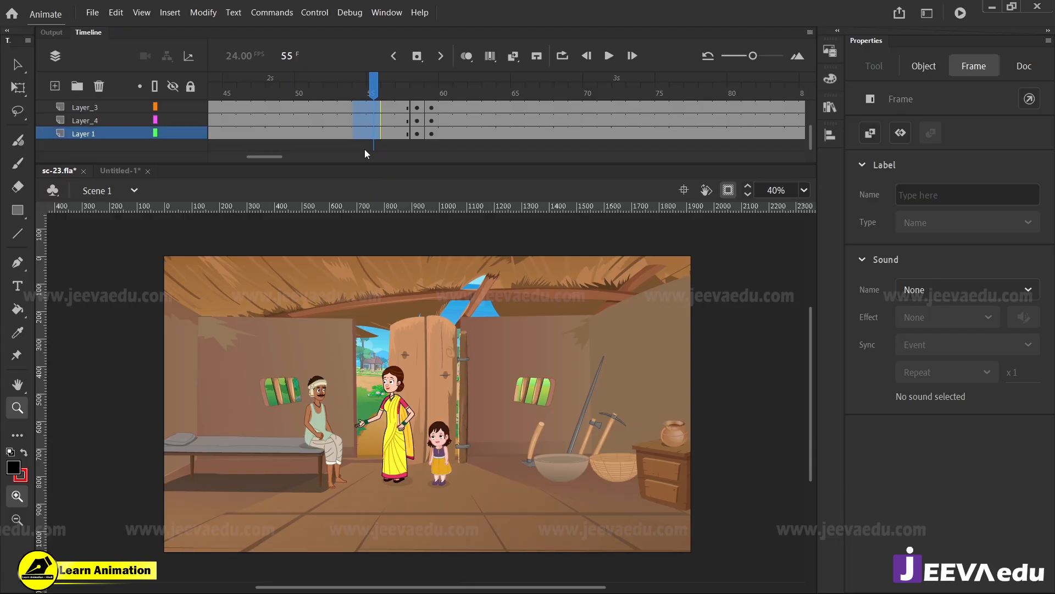
pyautogui.rightClick(363, 135)
pyautogui.click(418, 143)
pyautogui.scroll(3, 393, 126)
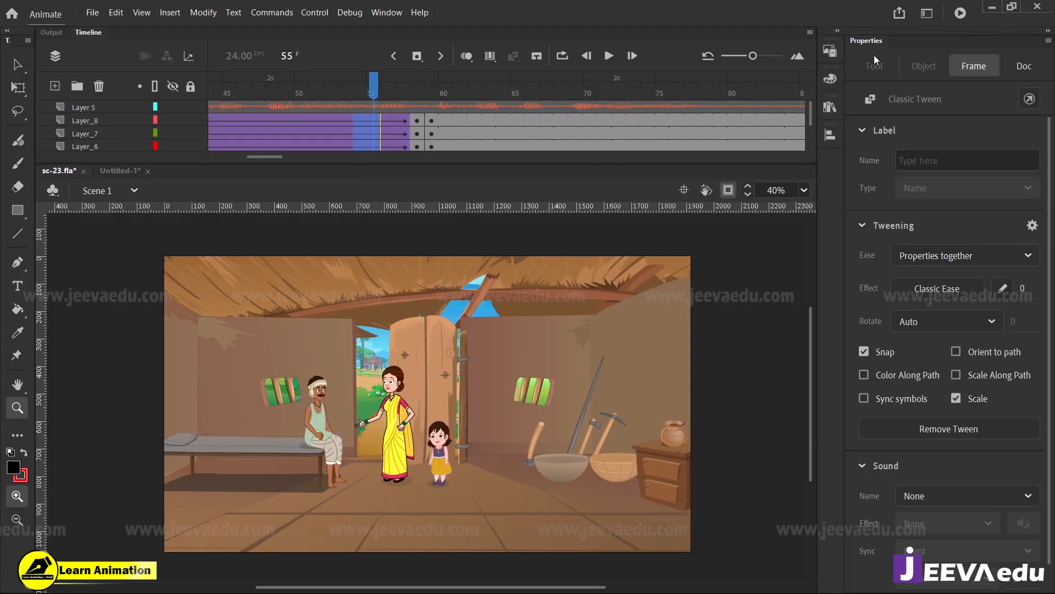
# Step: Give the tweens a custom S-shaped ease with a flat start and end, and save it as My Ease 1
pyautogui.click(1001, 291)
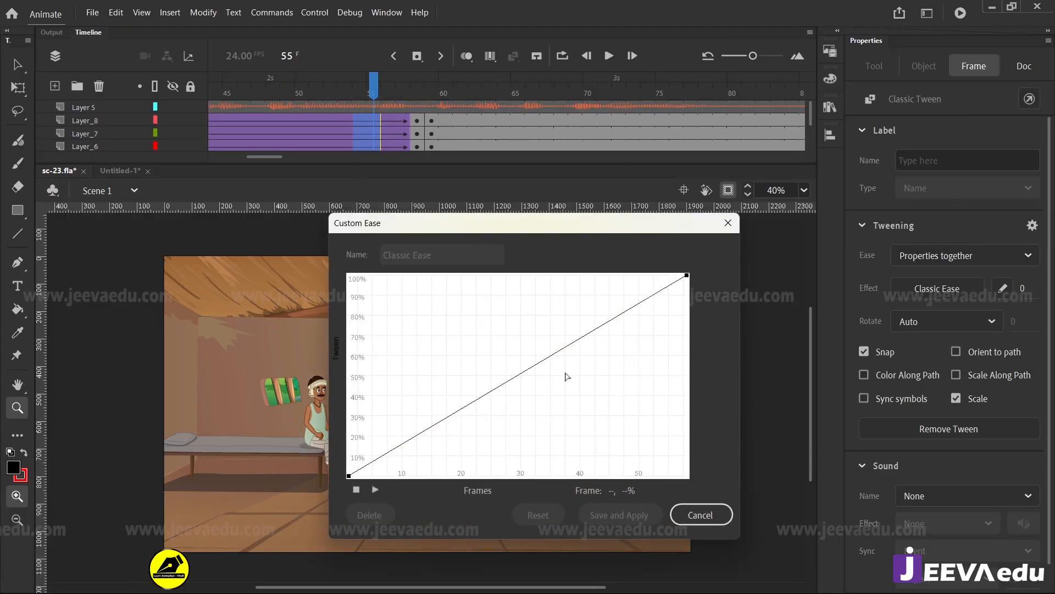
pyautogui.click(349, 475)
pyautogui.moveTo(461, 409); pyautogui.dragTo(506, 476)
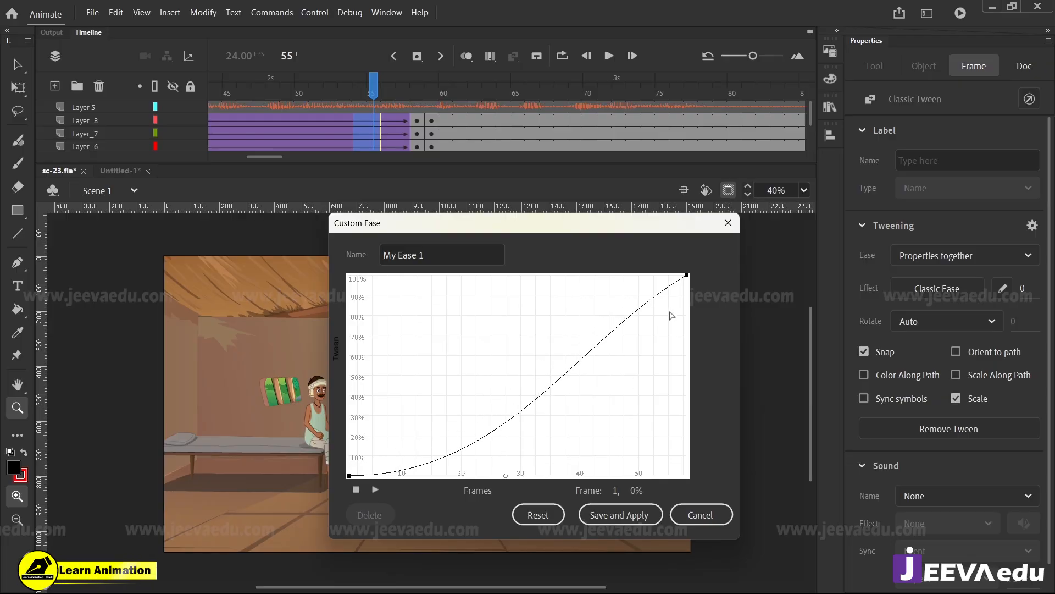
pyautogui.click(686, 275)
pyautogui.moveTo(584, 341); pyautogui.dragTo(573, 273)
pyautogui.click(619, 515)
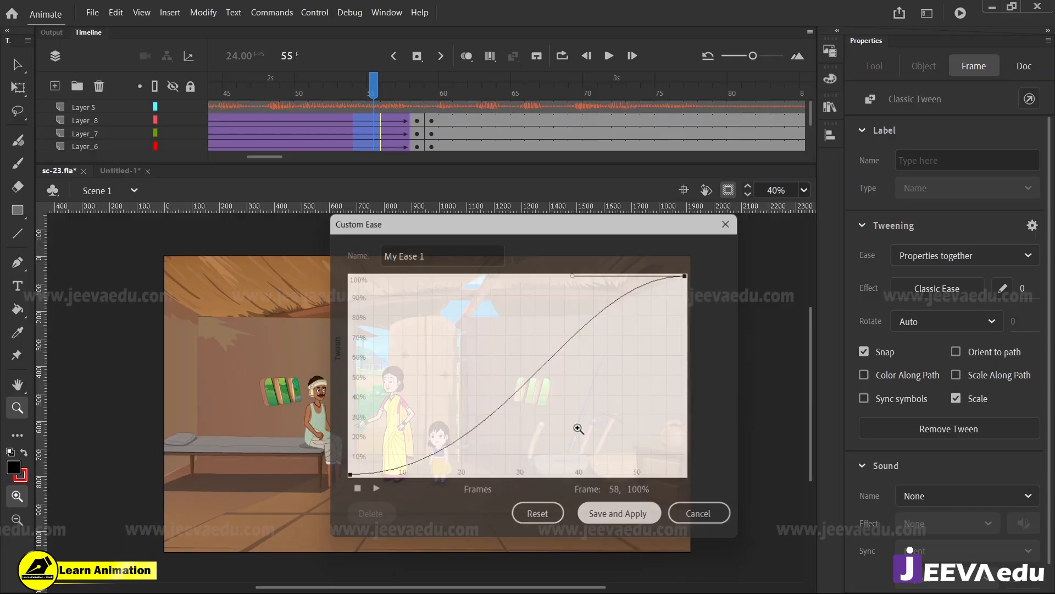
# Step: Scale all the artwork at frame 58 by 110% and again by 104%, and preview the zoom from frame 1
pyautogui.moveTo(417, 121); pyautogui.dragTo(413, 170)
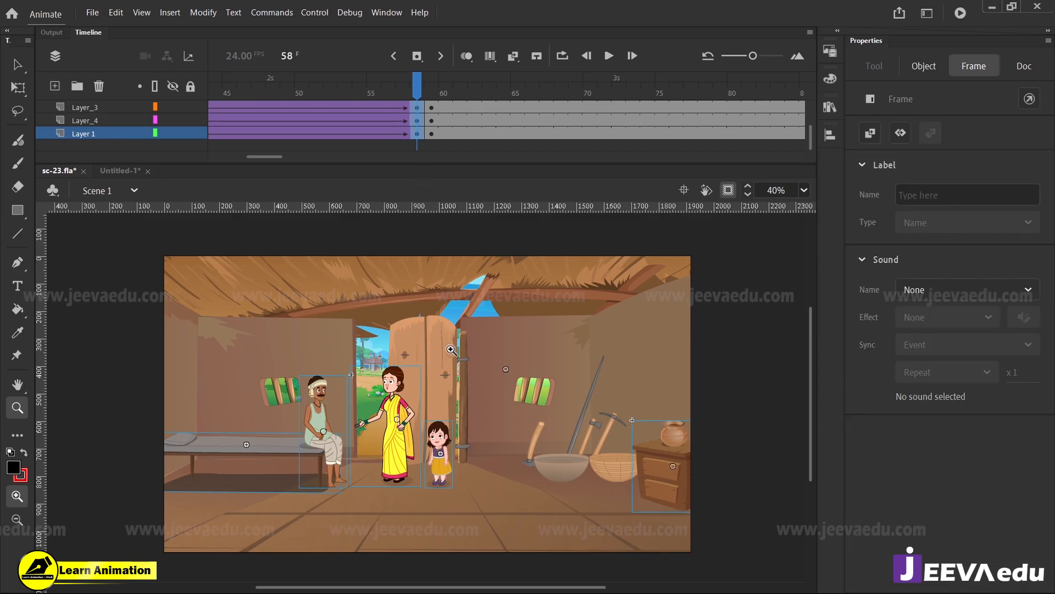
pyautogui.hotkey('ctrl', 'alt', 's')
pyautogui.write('110')
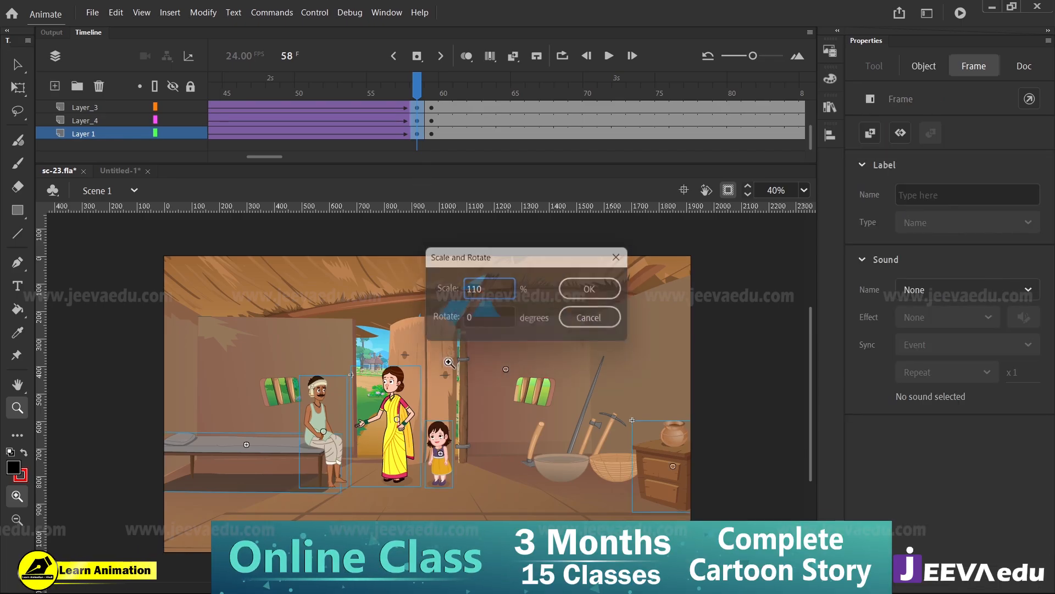
pyautogui.press('Return')
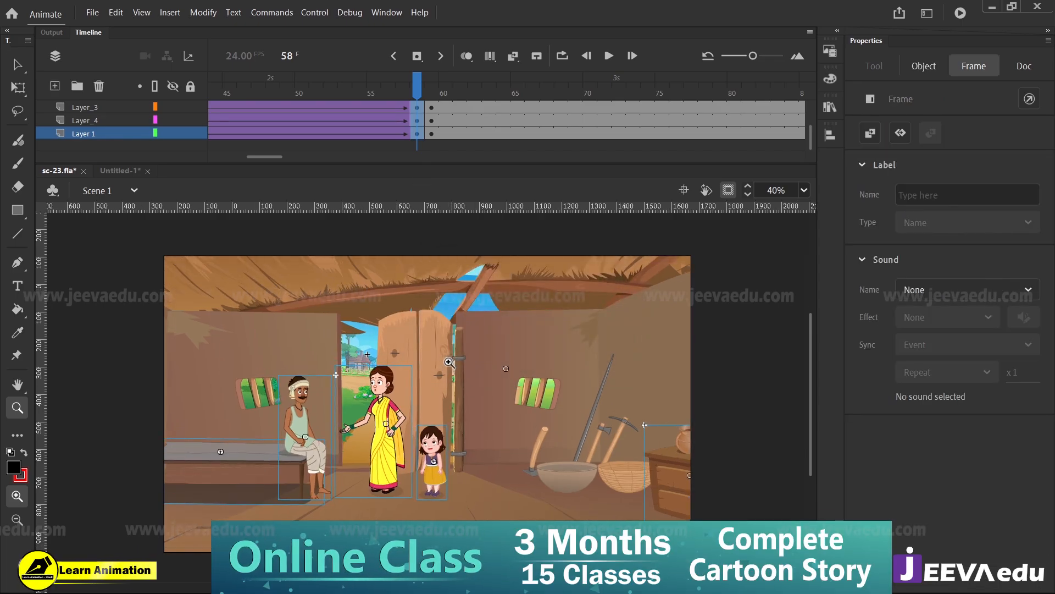
pyautogui.hotkey('ctrl', 'alt', 's')
pyautogui.write('110')
pyautogui.press('Return')
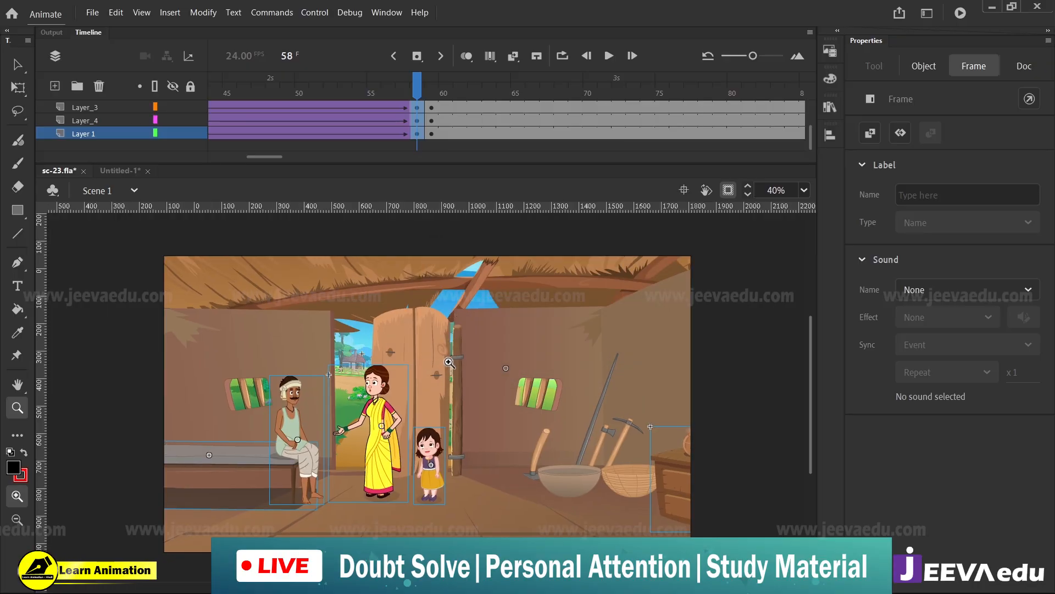
pyautogui.moveTo(417, 93); pyautogui.dragTo(177, 141)
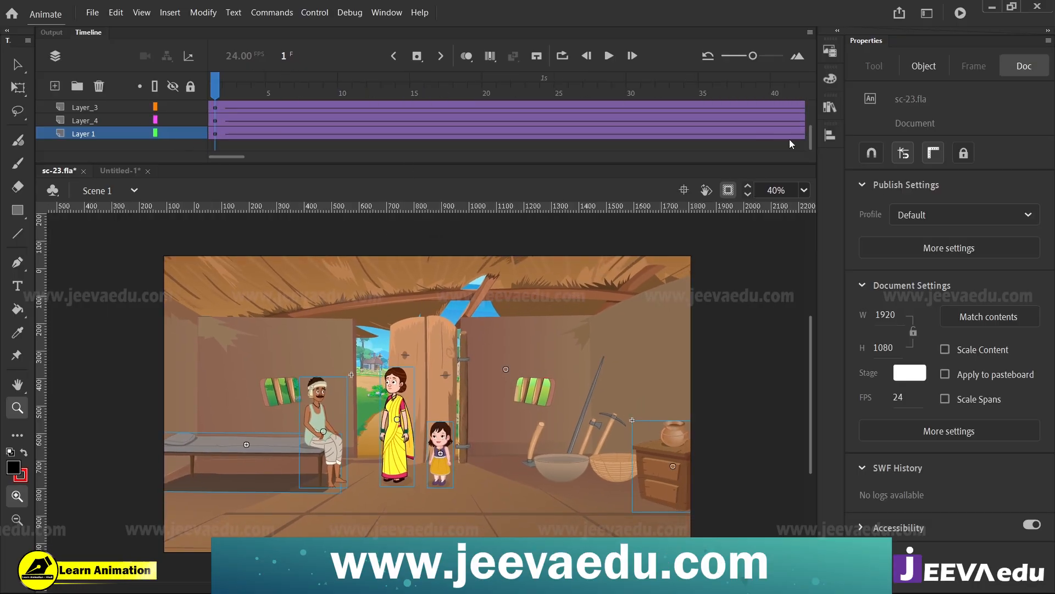
pyautogui.press('Return')
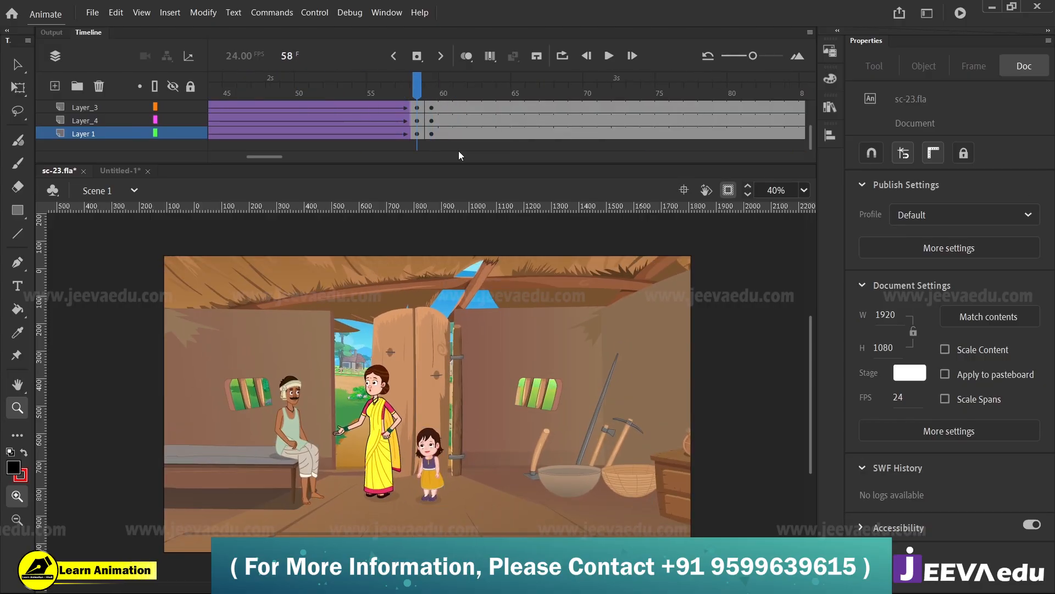
# Step: At frame 58, scale the cabinet with the pot by 104% and shift it right to about X 1808
pyautogui.press('v')
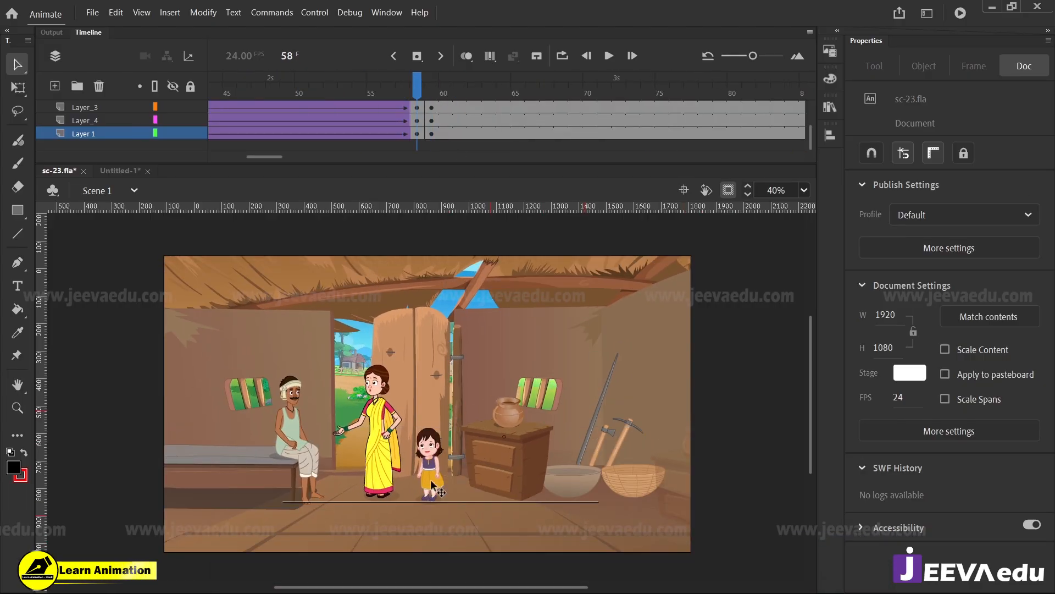
pyautogui.click(659, 497)
pyautogui.hotkey('ctrl', 'alt', 's')
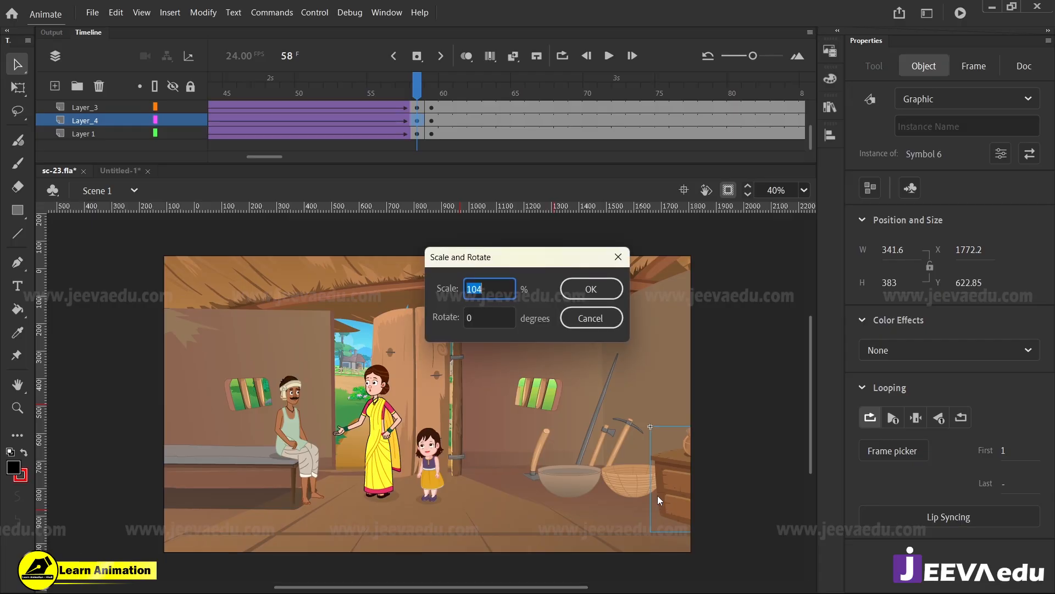
pyautogui.press('Return')
pyautogui.press('Right')
pyautogui.press('Right')
pyautogui.press('Right')
pyautogui.press('Right')
pyautogui.press('Right')
pyautogui.press('Right')
pyautogui.press('Right')
pyautogui.press('Right')
pyautogui.press('Right')
pyautogui.press('Right')
pyautogui.press('Right')
pyautogui.press('Right')
pyautogui.press('Right')
pyautogui.press('Right')
pyautogui.press('Right')
pyautogui.press('Right')
pyautogui.press('Right')
pyautogui.press('Right')
pyautogui.press('Right')
pyautogui.press('Right')
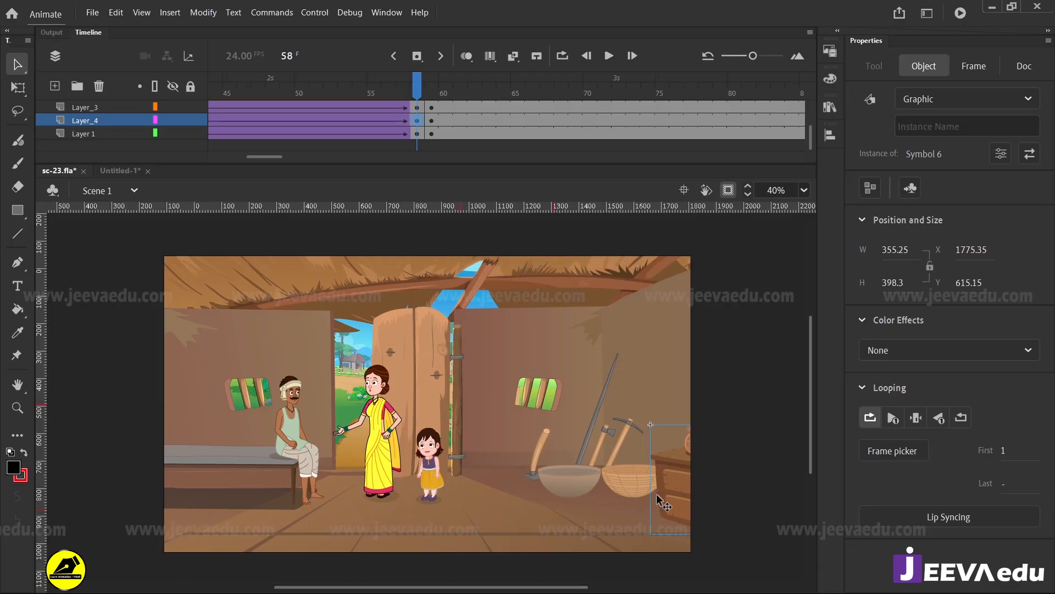
pyautogui.press('Right')
pyautogui.press('Right')
pyautogui.press('Right')
pyautogui.press('Right')
pyautogui.press('Right')
pyautogui.press('Right')
pyautogui.press('Right')
pyautogui.press('Right')
pyautogui.press('Right')
pyautogui.press('Right')
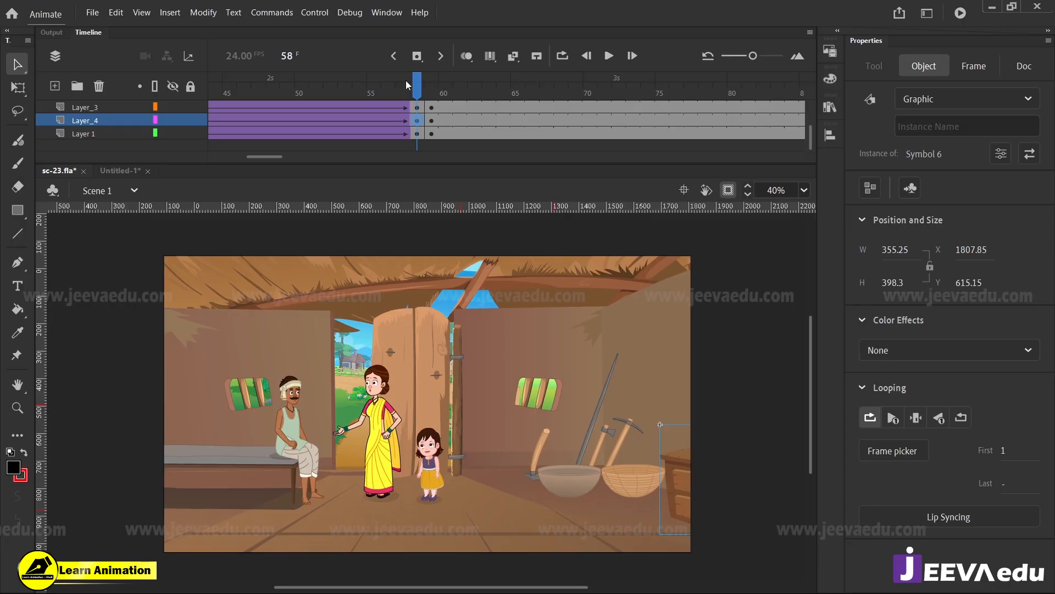
# Step: Scrub through the zoom-in and nudge the cabinet slightly left at frame 58
pyautogui.moveTo(406, 80); pyautogui.dragTo(534, 119)
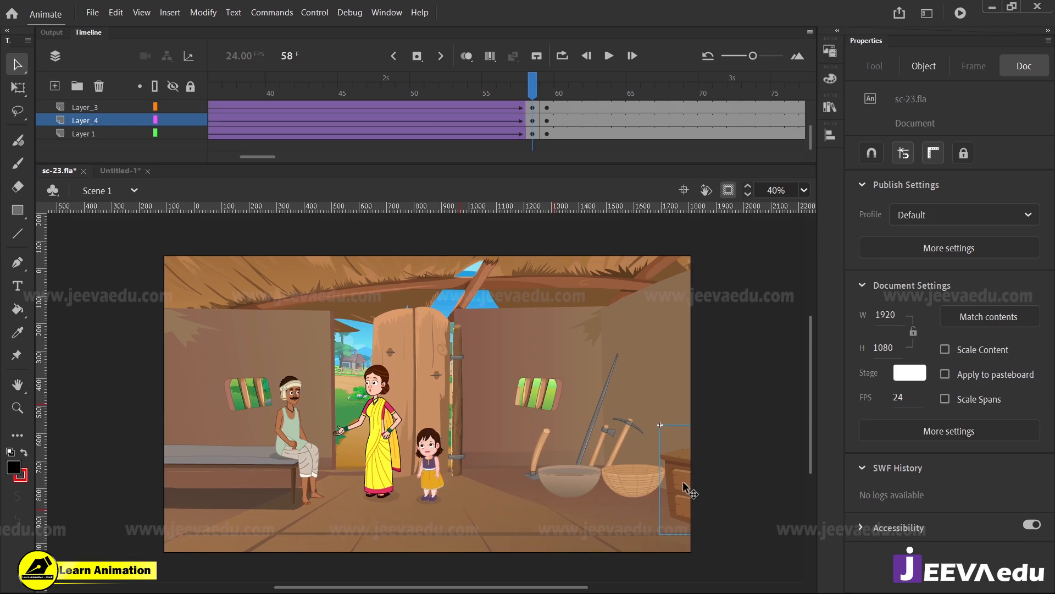
pyautogui.press('Left')
pyautogui.press('Left')
pyautogui.press('Left')
pyautogui.press('Left')
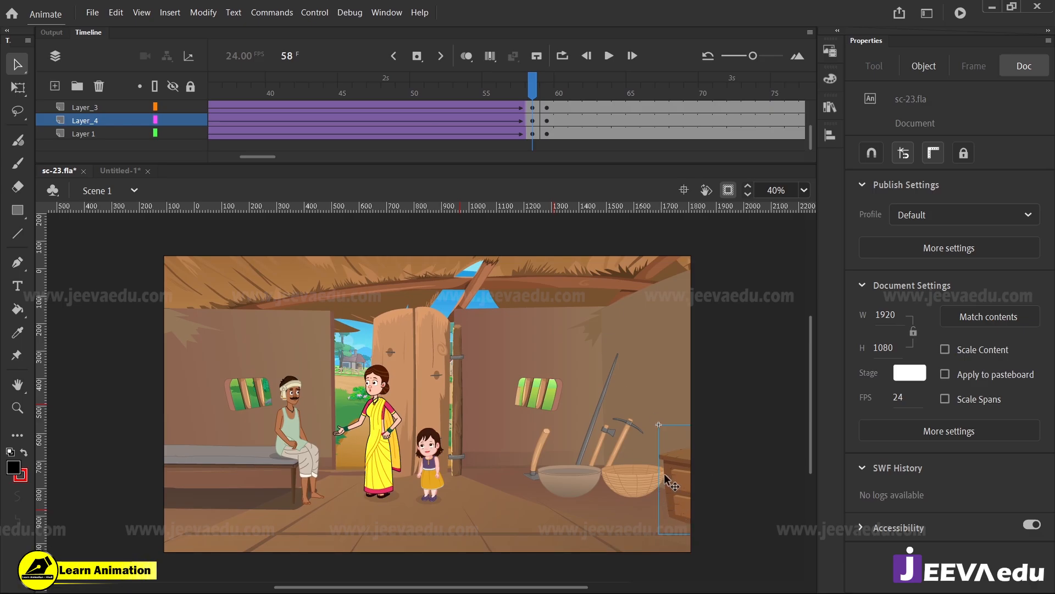
# Step: Replay the zoom-in, compare frames 58 and 59, and play on from frame 59 to review the dialogue
pyautogui.scroll(3, 363, 144)
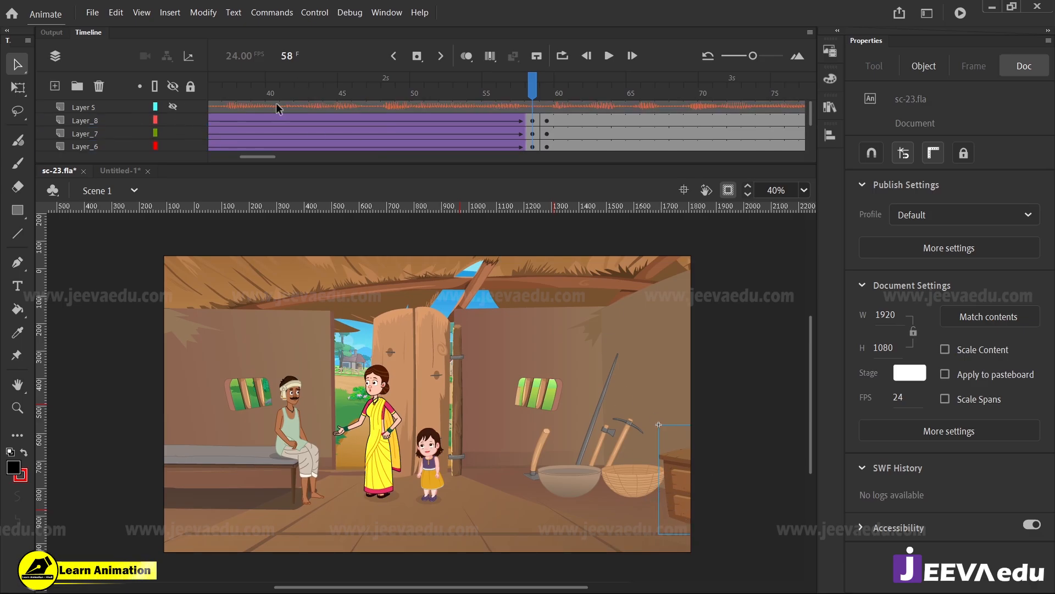
pyautogui.moveTo(461, 87); pyautogui.dragTo(648, 140)
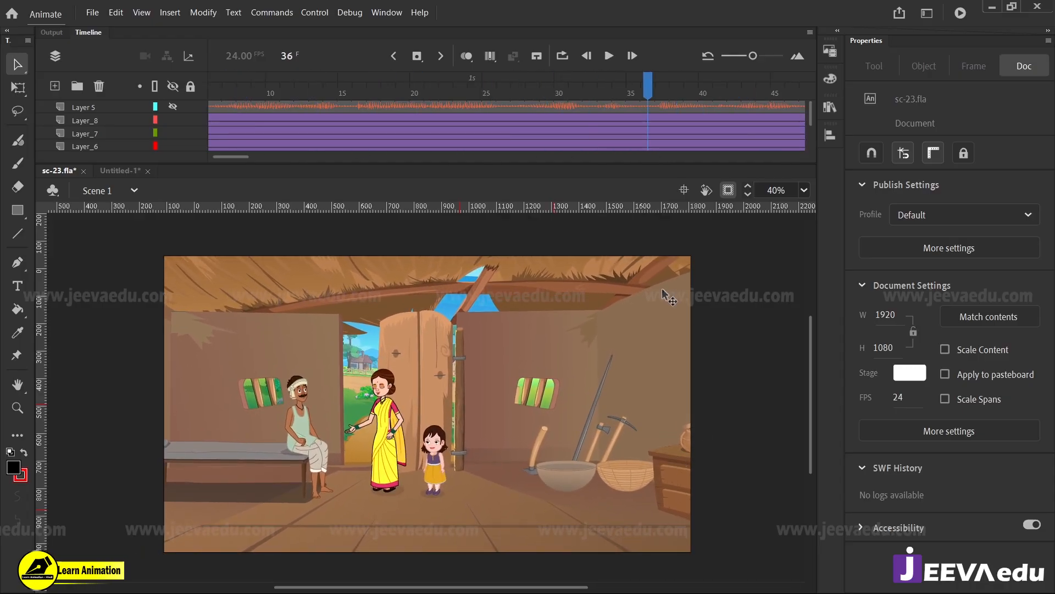
pyautogui.press('Return')
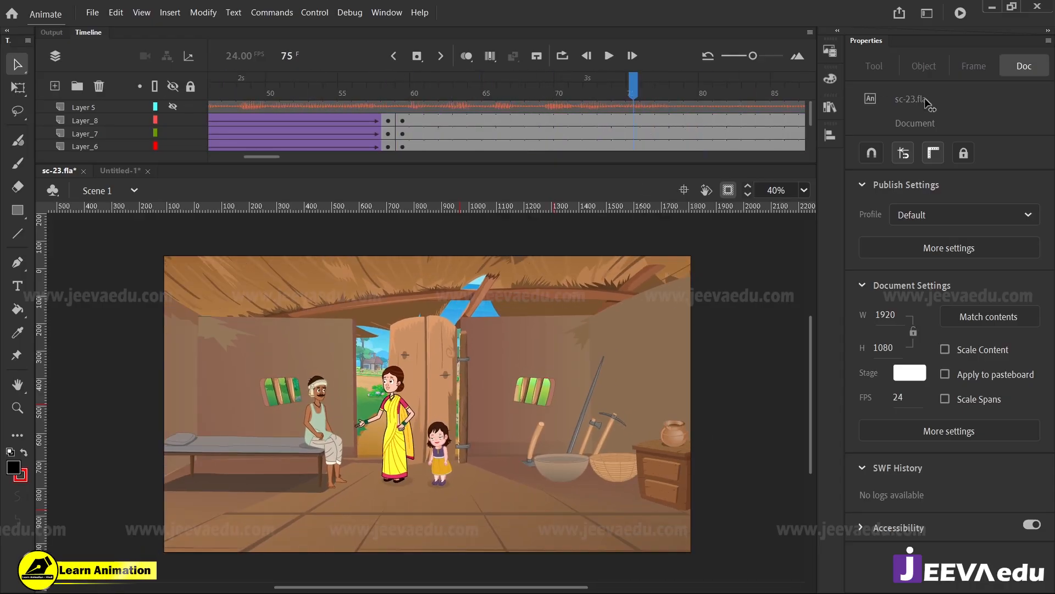
pyautogui.click(317, 113)
pyautogui.click(323, 117)
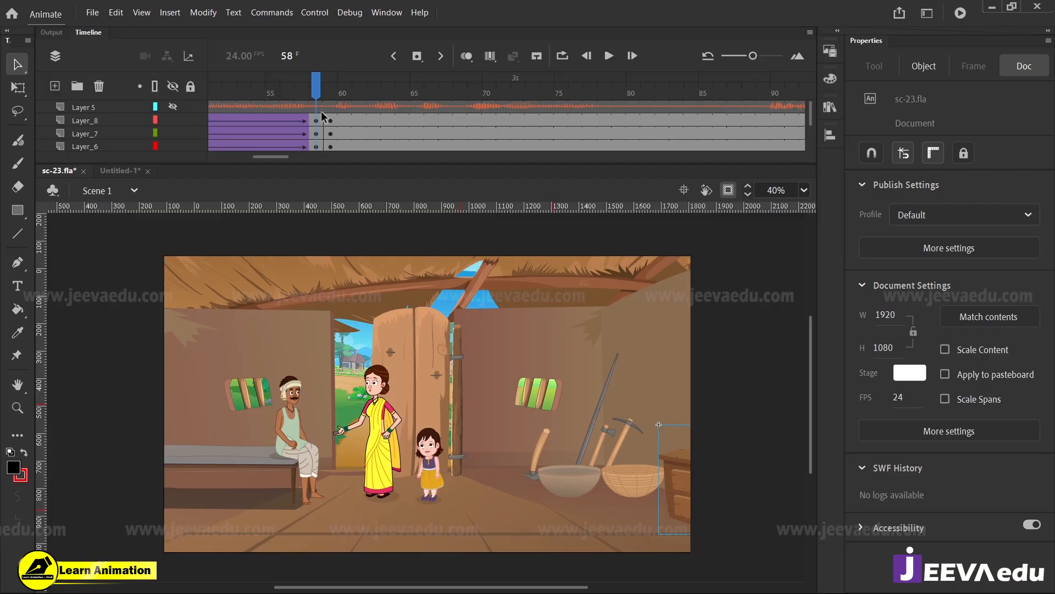
pyautogui.click(329, 94)
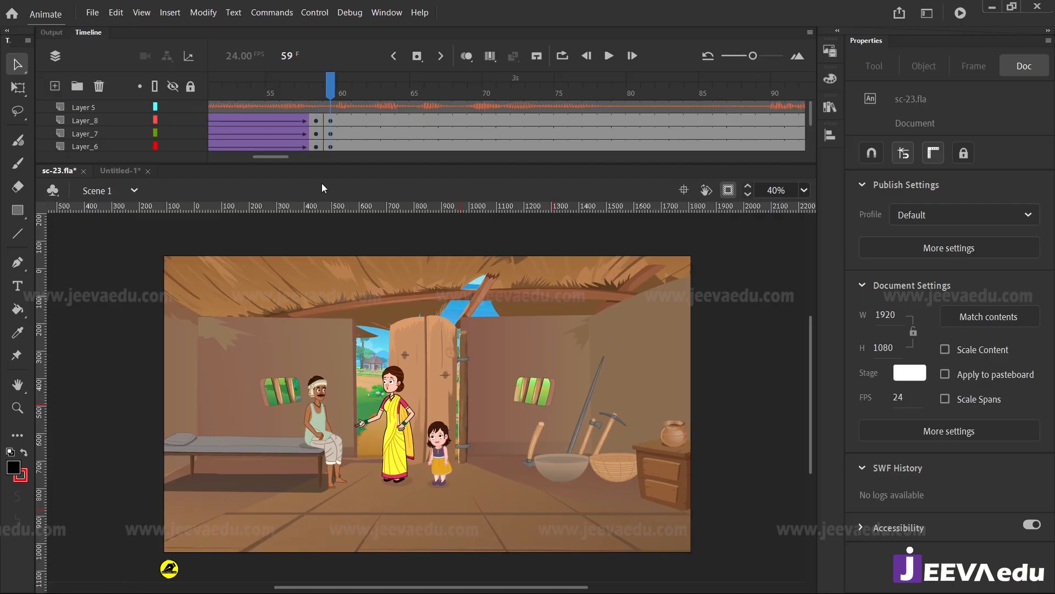
pyautogui.press('Return')
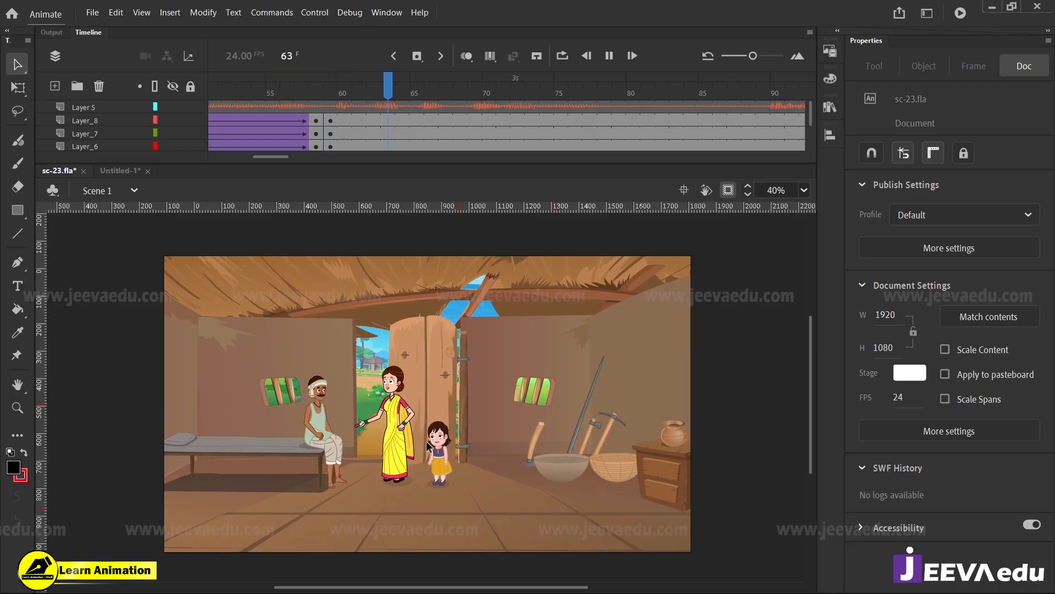
pyautogui.press('Return')
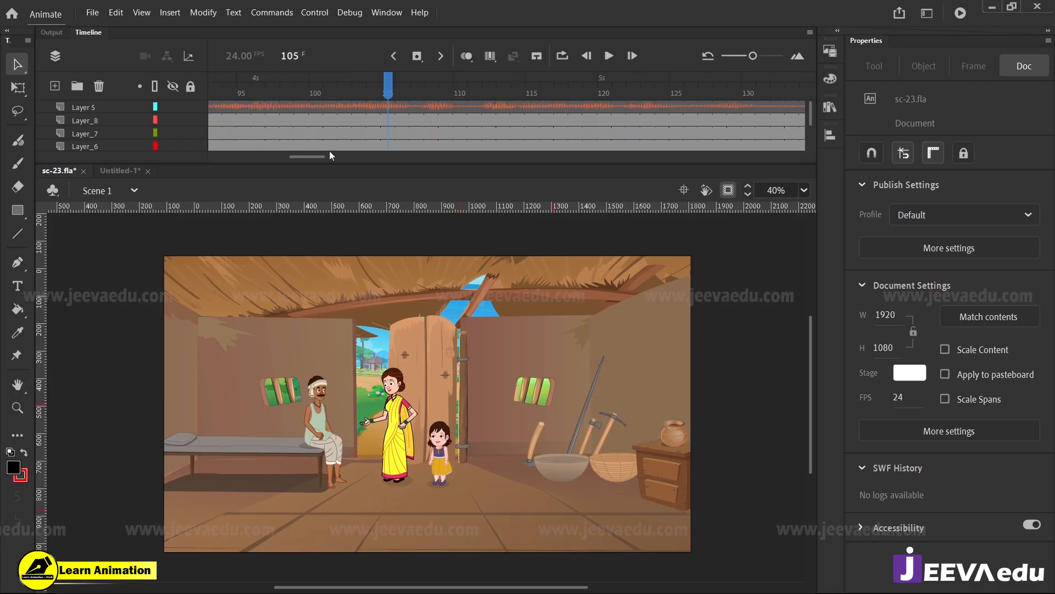
# Step: Insert keyframes at frame 88 on all layers from Layer_8 down to Layer 1
pyautogui.moveTo(315, 156); pyautogui.dragTo(285, 162)
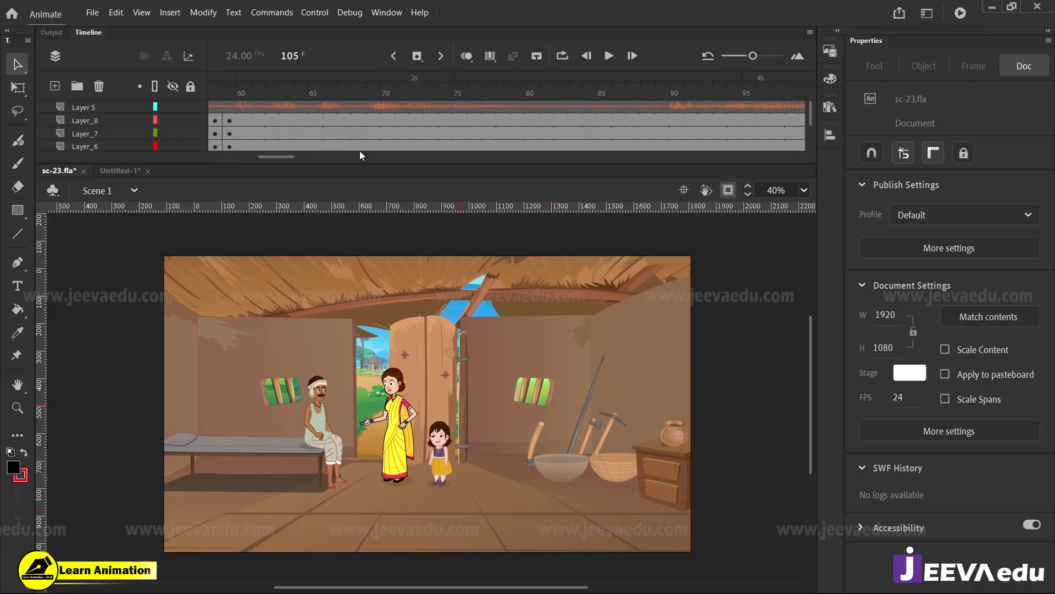
pyautogui.click(648, 92)
pyautogui.scroll(-3, 649, 147)
pyautogui.scroll(2, 641, 143)
pyautogui.click(636, 130)
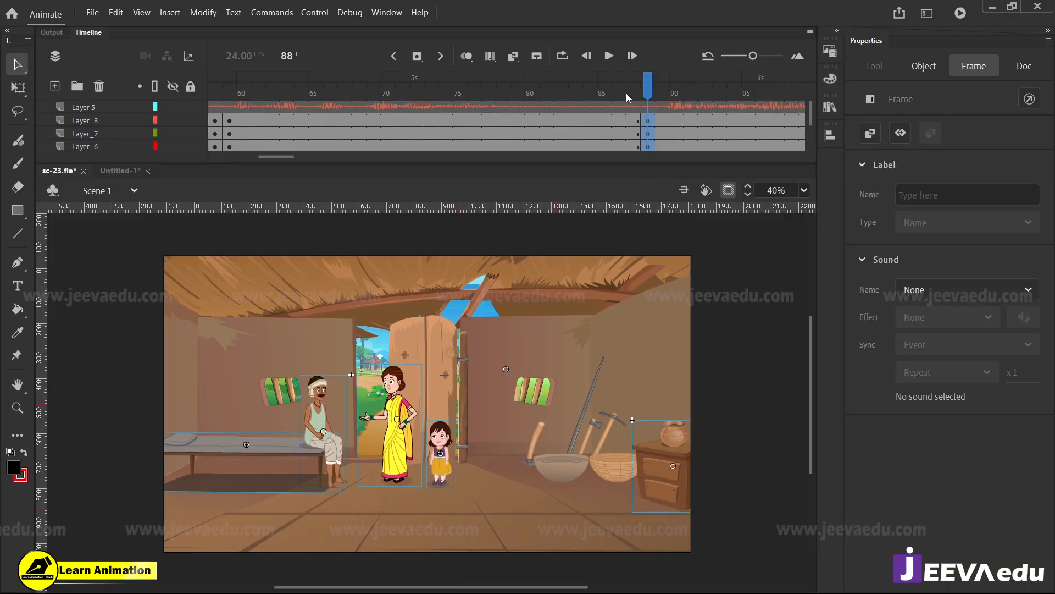
# Step: At frame 59, scale the artwork on Layer_8 down to Layer 1 by 150% four times and shift it right and up
pyautogui.moveTo(626, 93); pyautogui.dragTo(229, 92)
pyautogui.moveTo(278, 156); pyautogui.dragTo(269, 156)
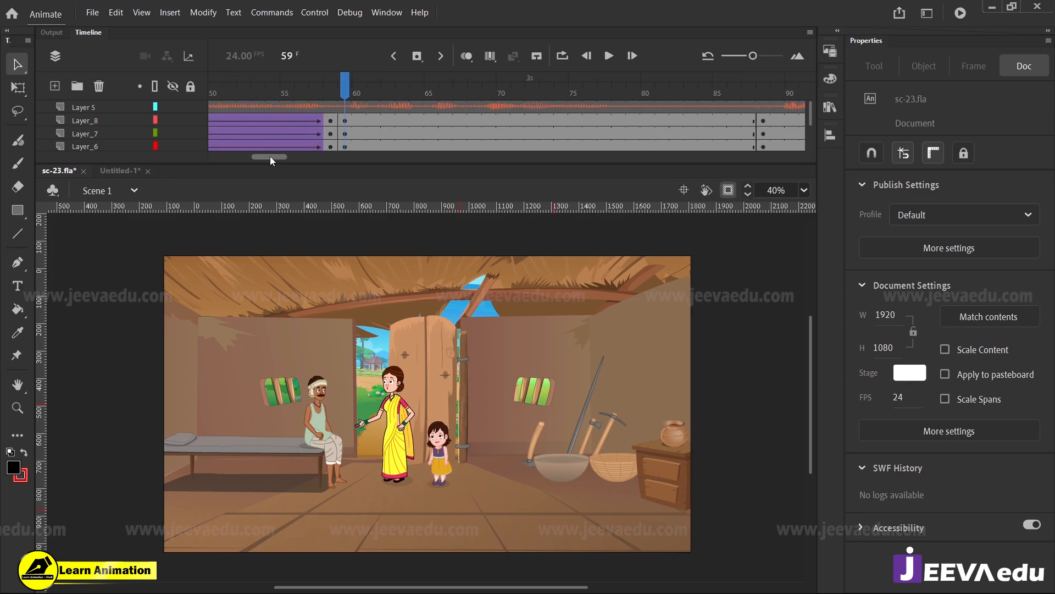
pyautogui.scroll(-1, 353, 141)
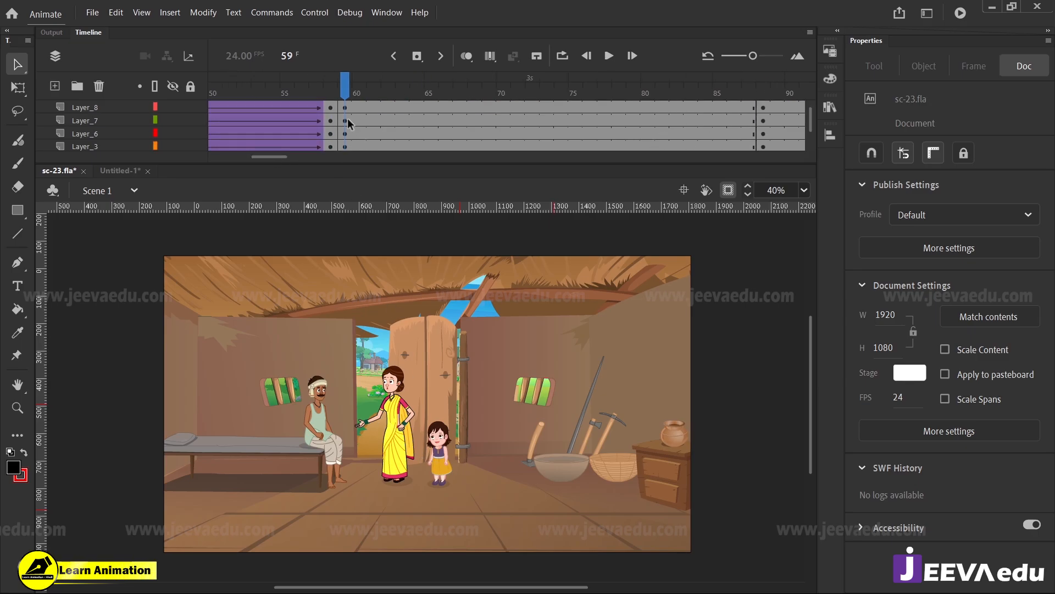
pyautogui.moveTo(345, 120); pyautogui.dragTo(351, 142)
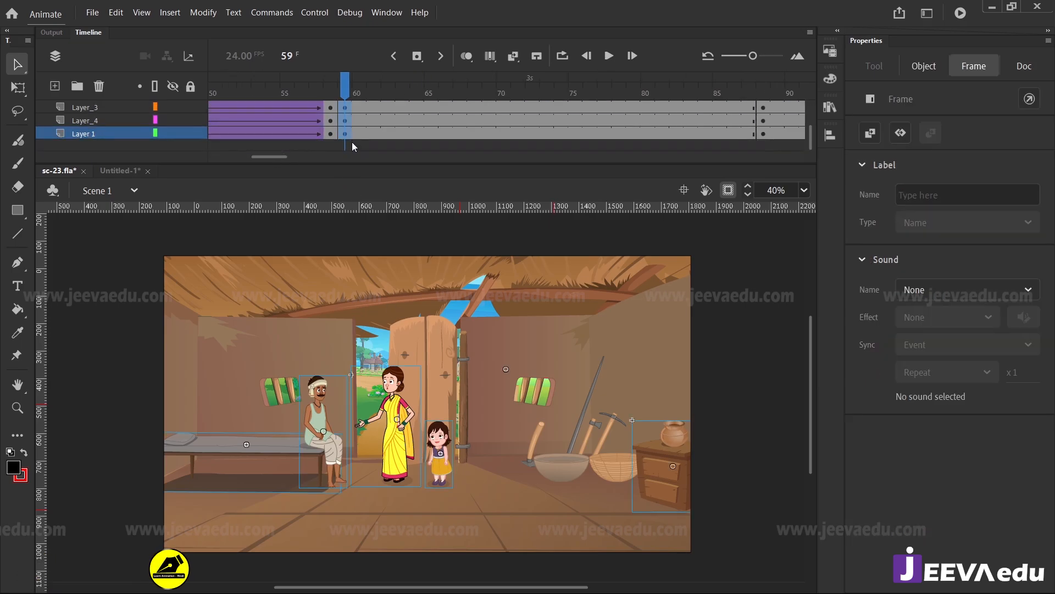
pyautogui.hotkey('ctrl', 'alt', 's')
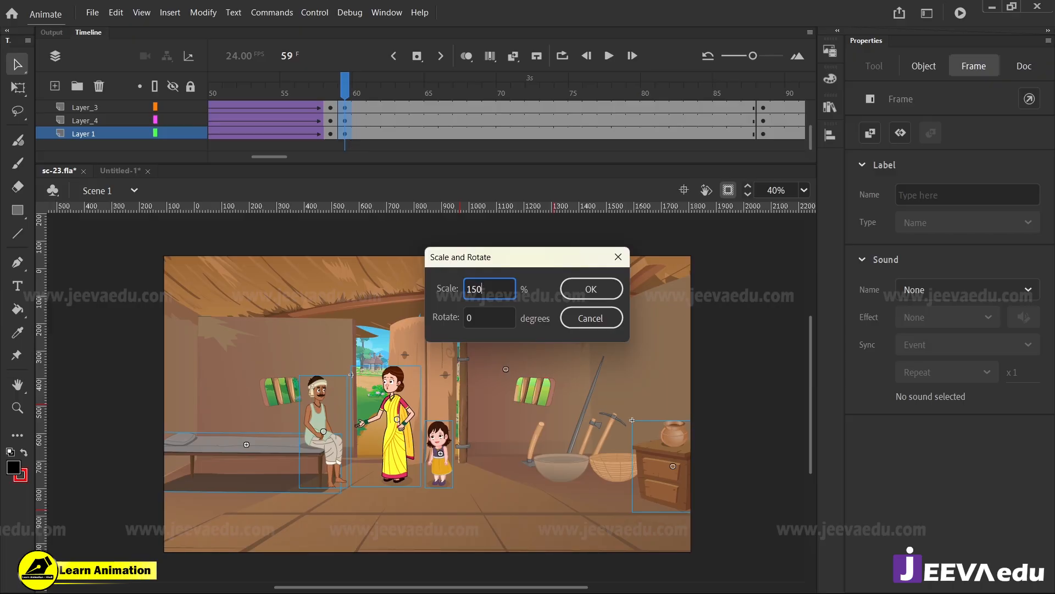
pyautogui.write('150')
pyautogui.press('Return')
pyautogui.hotkey('ctrl', 'alt', 's')
pyautogui.press('Return')
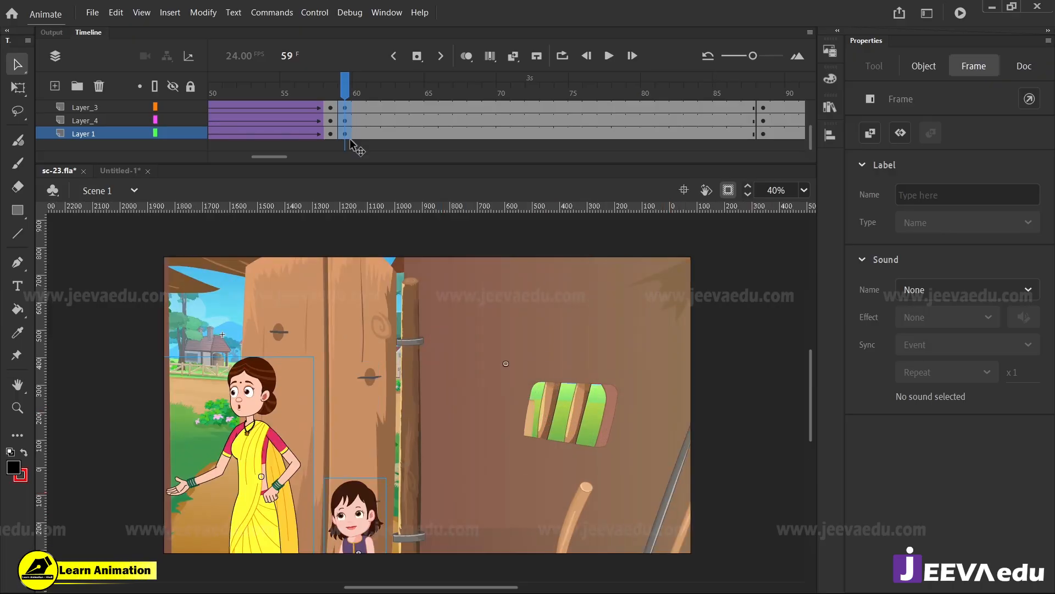
pyautogui.hotkey('ctrl', 'alt', 's')
pyautogui.press('Return')
pyautogui.hotkey('ctrl', 'alt', 's')
pyautogui.press('Return')
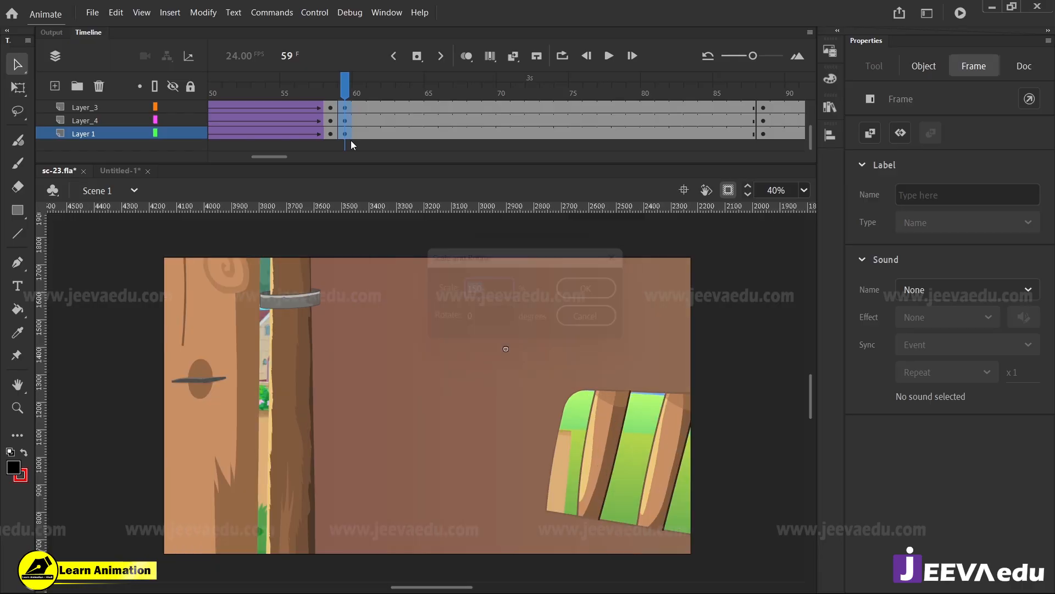
pyautogui.moveTo(490, 409)
pyautogui.mouseDown()
pyautogui.moveTo(521, 369)
pyautogui.moveTo(499, 402)
pyautogui.mouseUp()
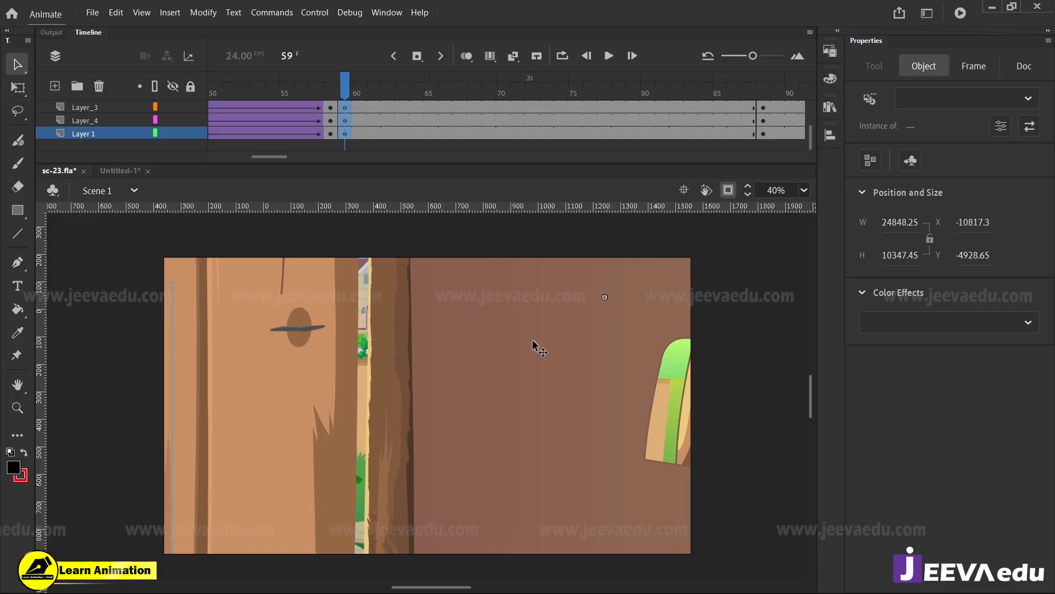
# Step: Compare the girl's view at frame 58 with the enlarged framing at frame 59
pyautogui.click(336, 88)
pyautogui.press('z')
pyautogui.click(429, 385)
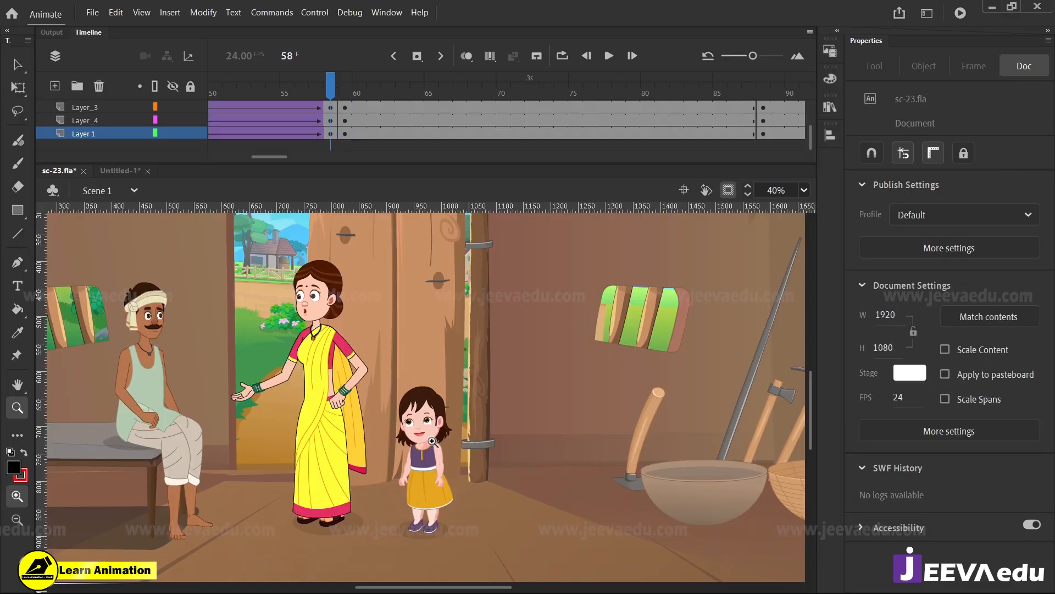
pyautogui.click(425, 326)
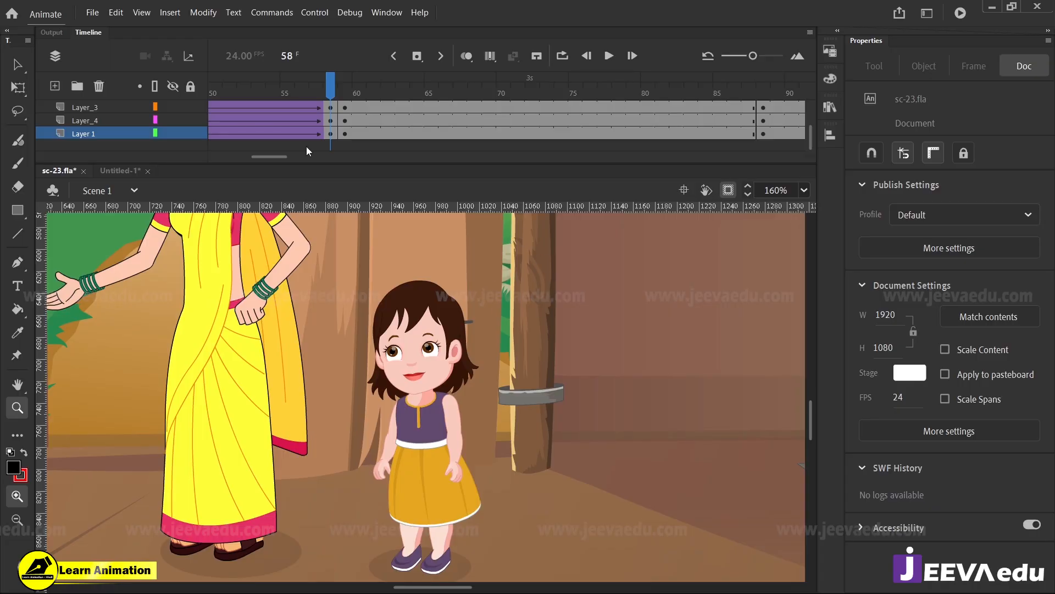
pyautogui.click(341, 90)
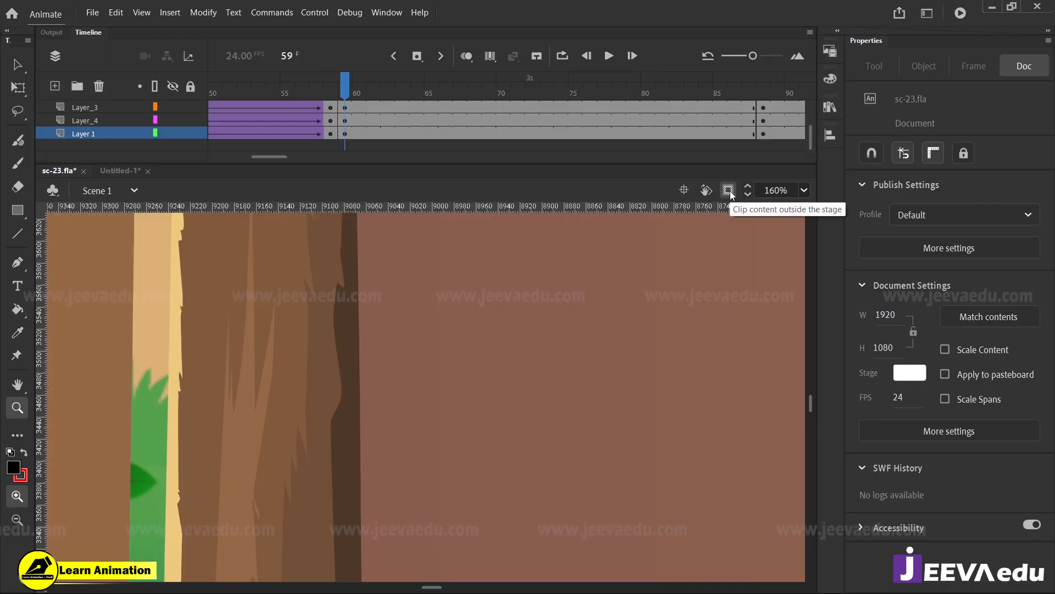
pyautogui.keyDown('alt'); pyautogui.click(401, 468); pyautogui.keyUp('alt')
pyautogui.keyDown('alt'); pyautogui.click(401, 468); pyautogui.keyUp('alt')
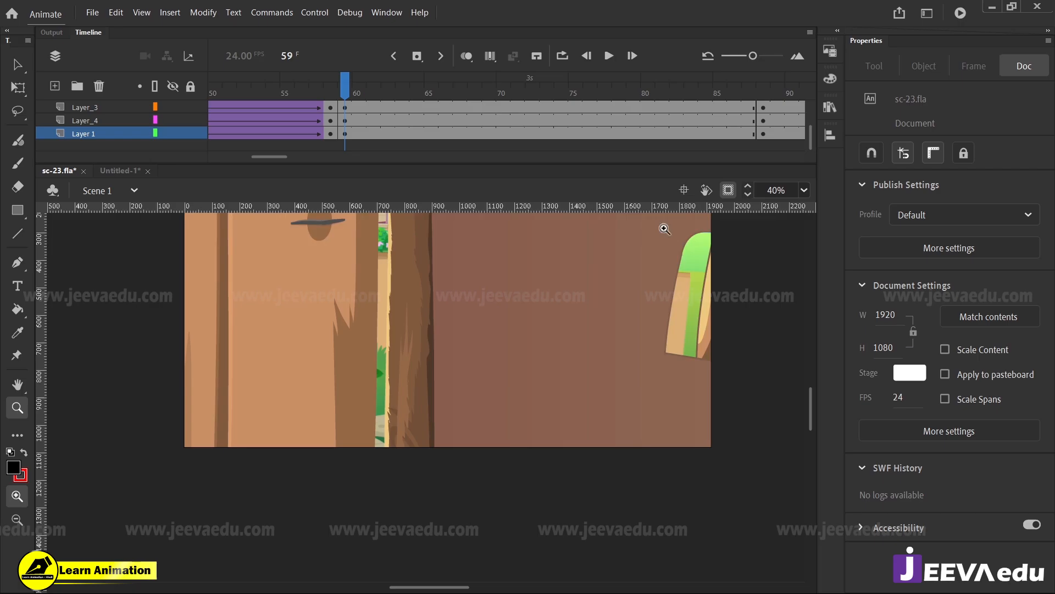
# Step: Move only the girl into the frame 59 shot at about X 1034, Y 1036 and set her loop's first frame to 1
pyautogui.click(734, 184)
pyautogui.press('v')
pyautogui.moveTo(311, 534); pyautogui.dragTo(481, 285)
pyautogui.click(729, 195)
pyautogui.press('z')
pyautogui.keyDown('alt'); pyautogui.click(401, 363); pyautogui.keyUp('alt')
pyautogui.press('q')
pyautogui.moveTo(453, 350); pyautogui.dragTo(486, 364)
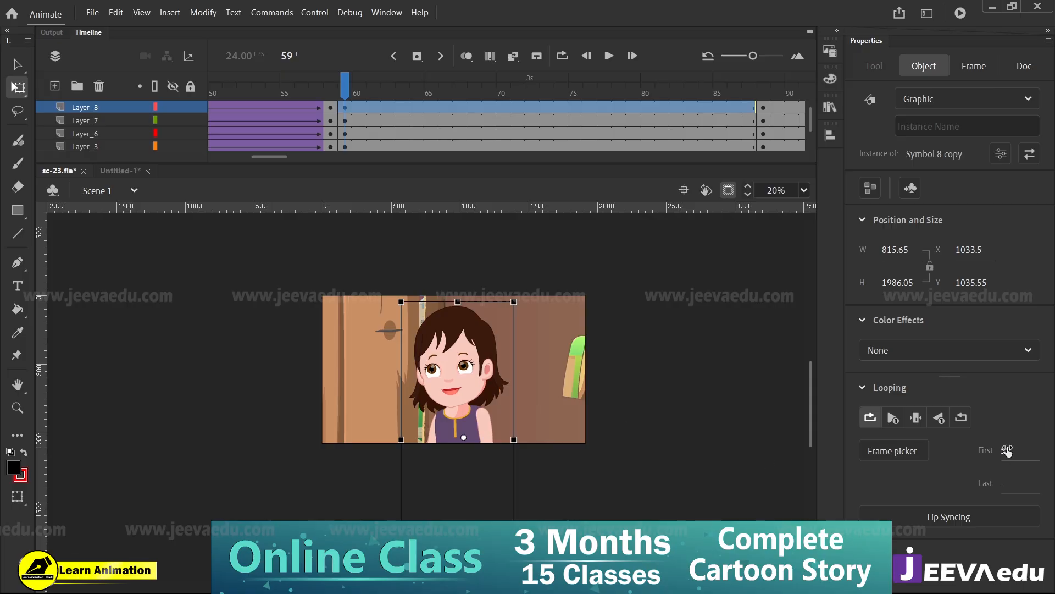
pyautogui.moveTo(883, 448); pyautogui.dragTo(854, 453)
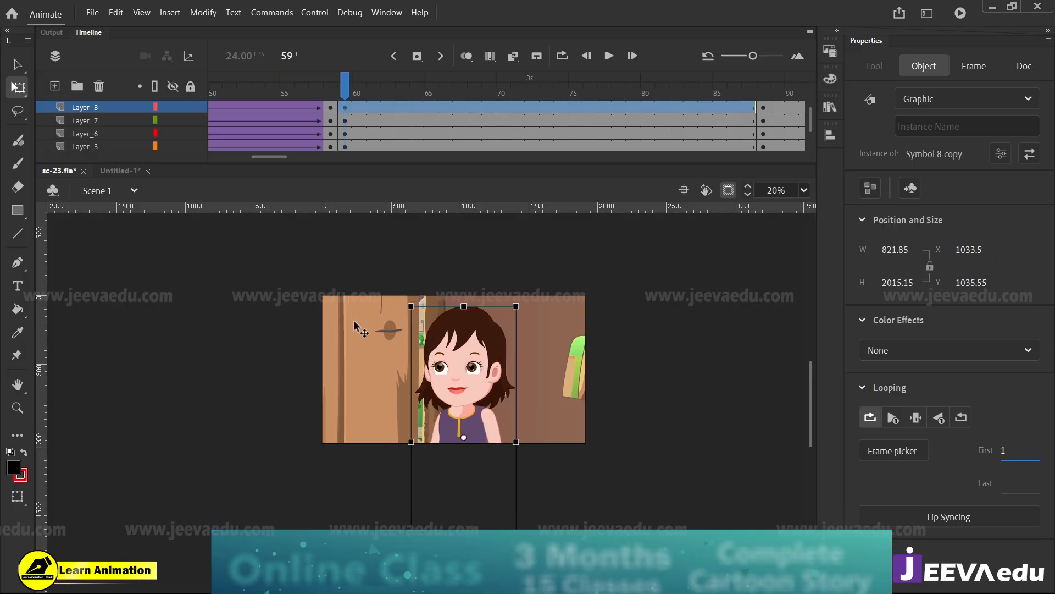
# Step: Scale only the hut background at frame 59 by 150% and shift it right so the door post stands behind the girl
pyautogui.click(376, 395)
pyautogui.press('z')
pyautogui.moveTo(299, 273); pyautogui.dragTo(649, 481)
pyautogui.press('v')
pyautogui.moveTo(580, 458); pyautogui.dragTo(644, 393)
pyautogui.hotkey('ctrl', 'alt', 's')
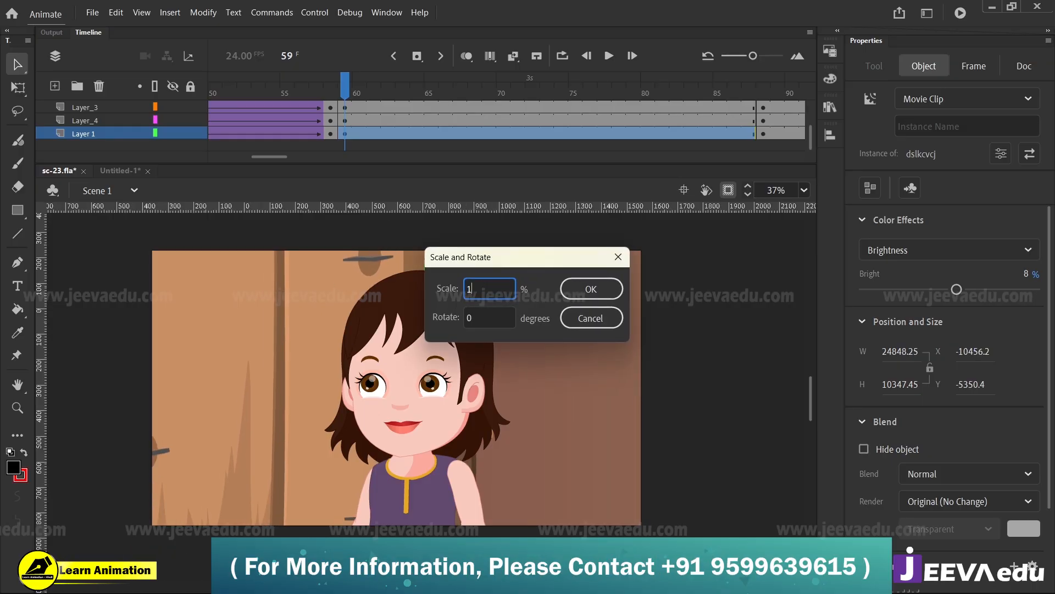
pyautogui.press('Return')
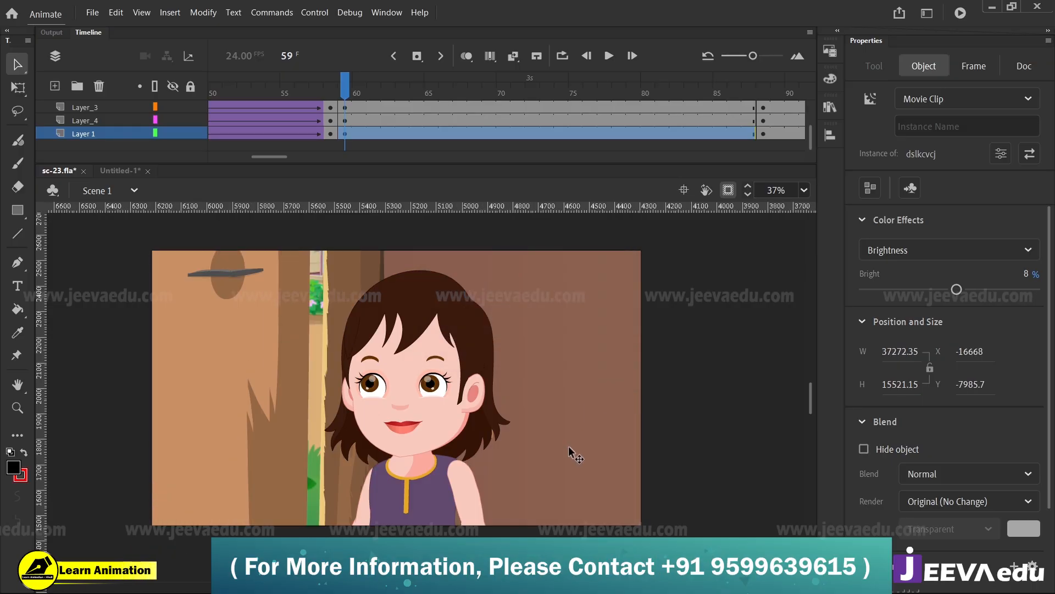
pyautogui.moveTo(568, 446); pyautogui.dragTo(744, 424)
pyautogui.click(344, 90)
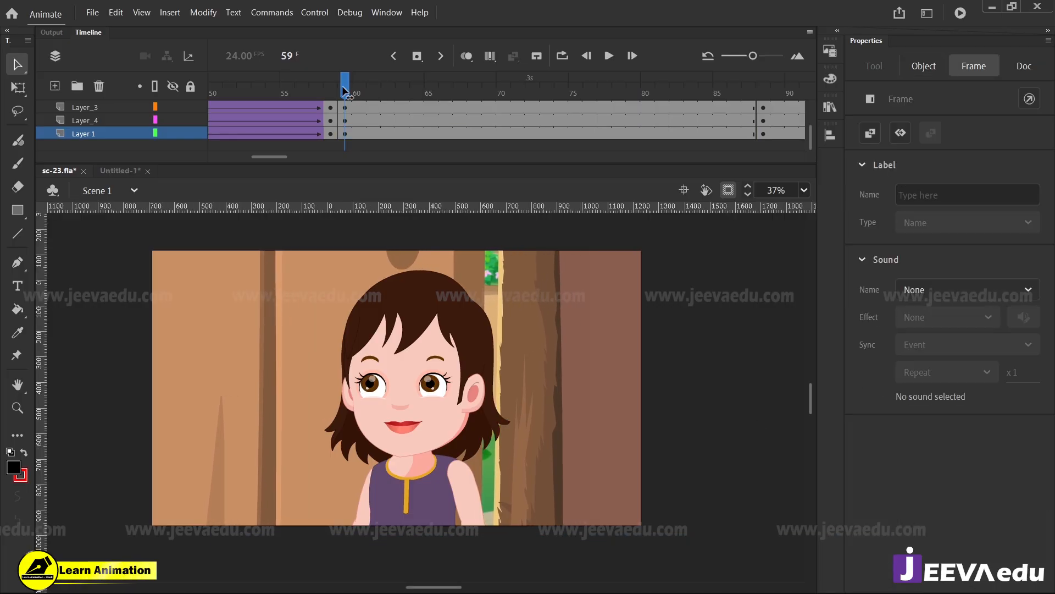
# Step: Check the area around the girl at frame 58 and compare it with her close-up at frame 59
pyautogui.moveTo(344, 91); pyautogui.dragTo(333, 98)
pyautogui.press('z')
pyautogui.click(391, 436)
pyautogui.click(437, 396)
pyautogui.click(426, 388)
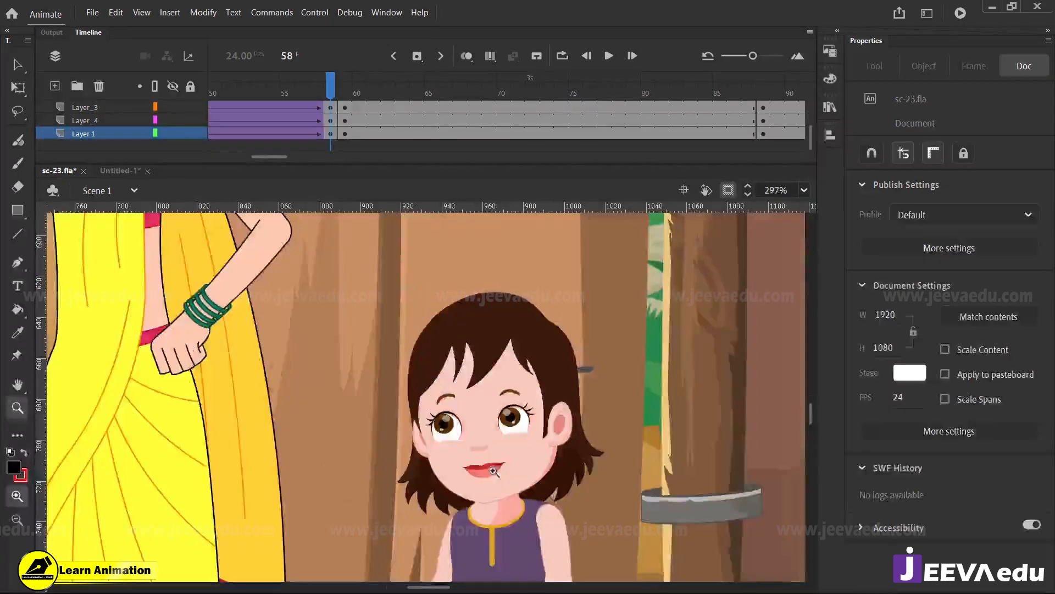
pyautogui.click(346, 89)
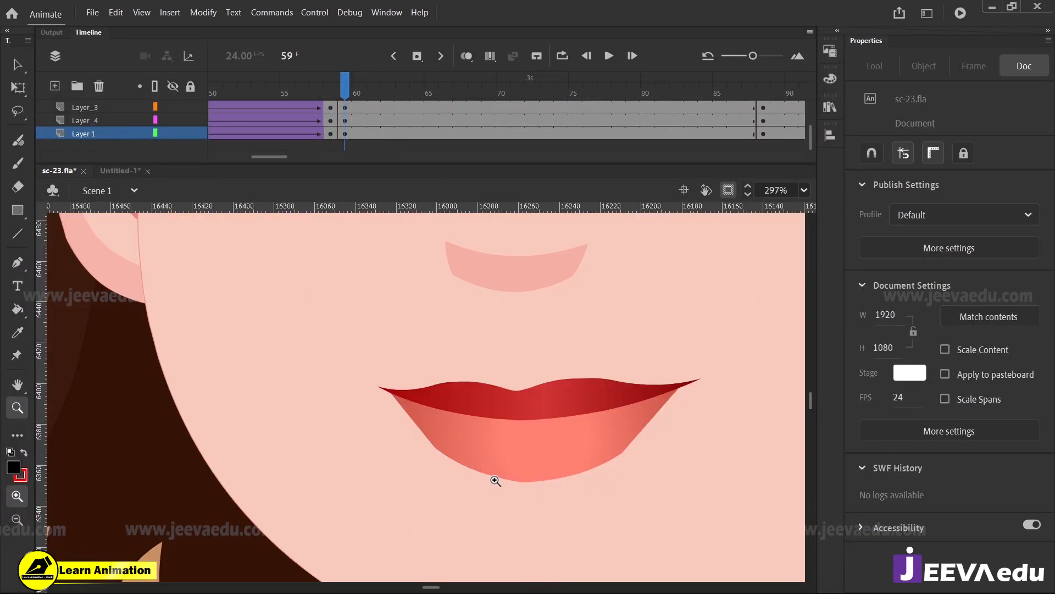
pyautogui.keyDown('alt'); pyautogui.click(495, 482); pyautogui.keyUp('alt')
pyautogui.keyDown('alt'); pyautogui.click(484, 377); pyautogui.keyUp('alt')
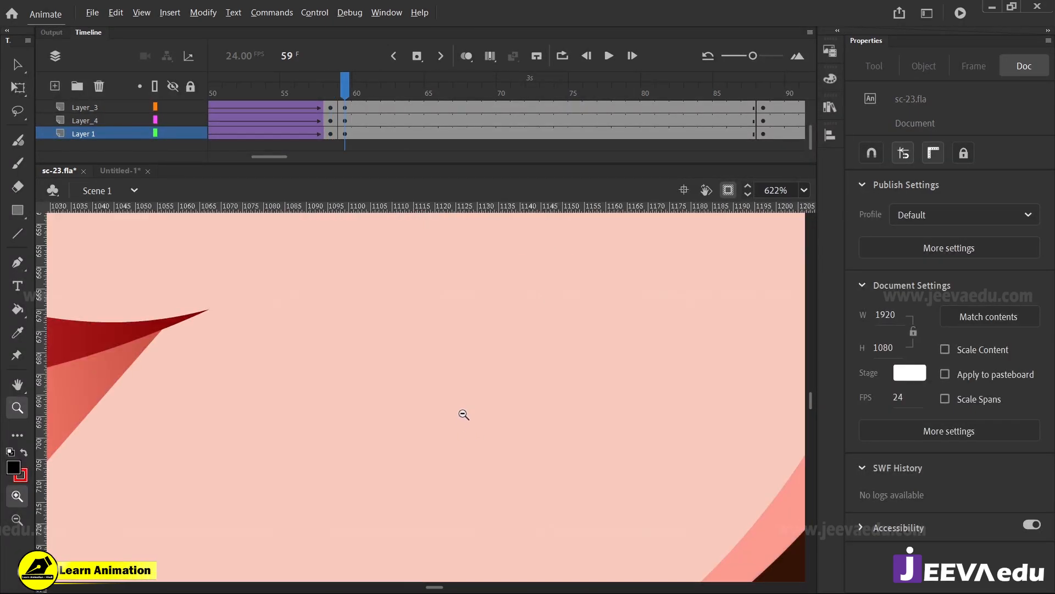
pyautogui.keyDown('alt'); pyautogui.click(464, 413); pyautogui.keyUp('alt')
pyautogui.keyDown('alt'); pyautogui.click(480, 407); pyautogui.keyUp('alt')
pyautogui.keyDown('alt'); pyautogui.click(507, 424); pyautogui.keyUp('alt')
pyautogui.keyDown('alt'); pyautogui.click(449, 432); pyautogui.keyUp('alt')
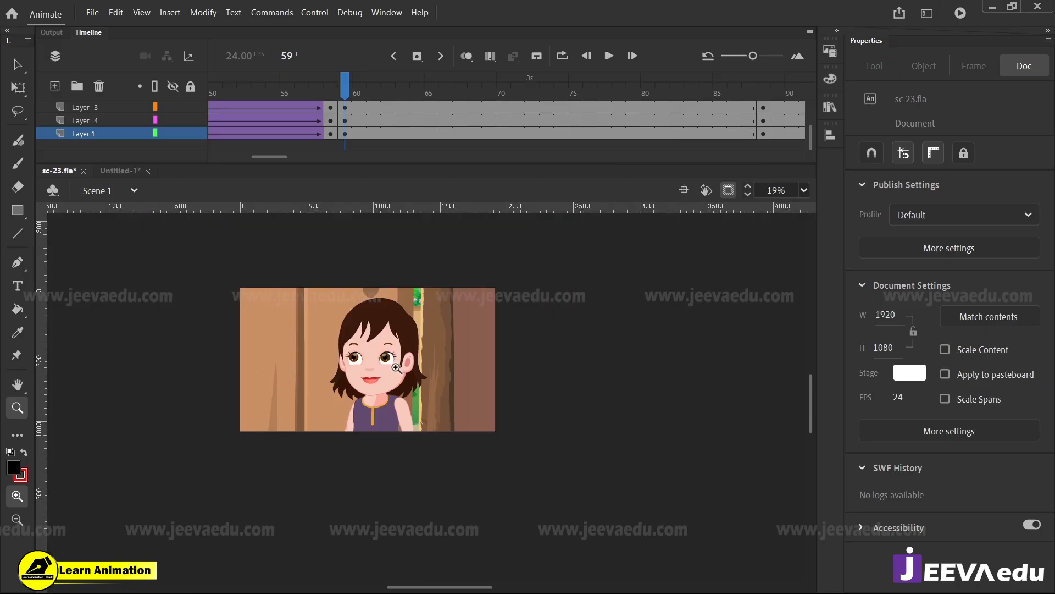
# Step: Move the hut background up and left behind the girl at frame 59 and compare the shot with frame 58
pyautogui.press('v')
pyautogui.click(455, 353)
pyautogui.moveTo(456, 267); pyautogui.dragTo(437, 303)
pyautogui.press('z')
pyautogui.moveTo(212, 271); pyautogui.dragTo(465, 461)
pyautogui.click(334, 91)
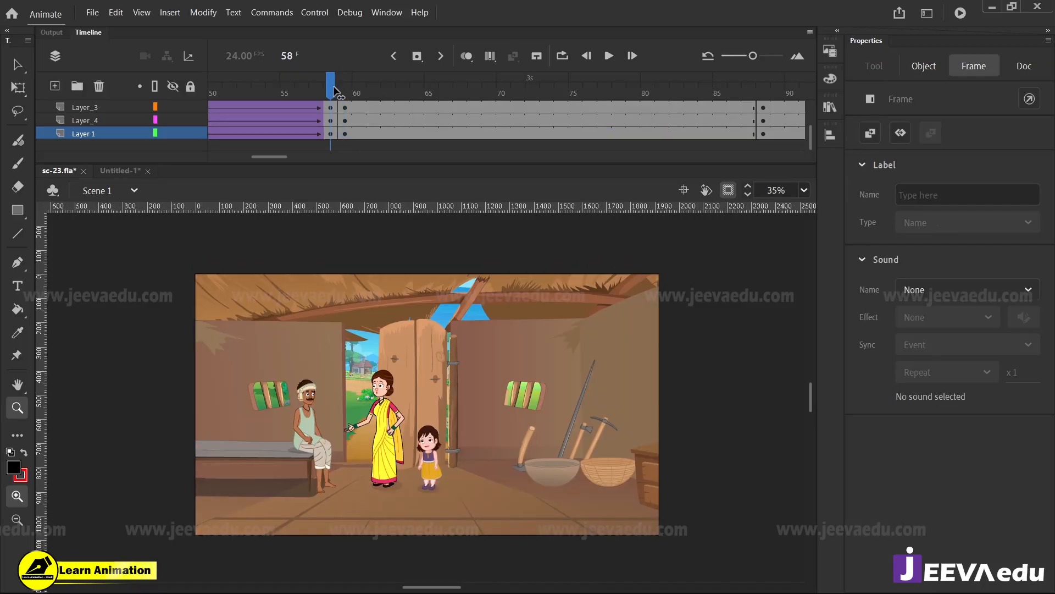
pyautogui.click(345, 93)
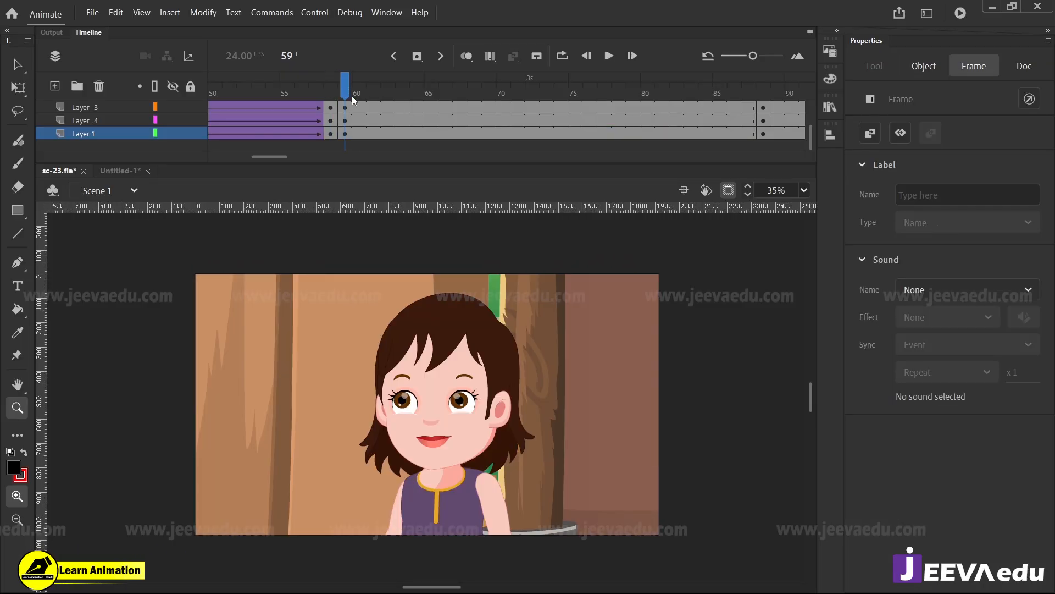
# Step: Shift the hut background right and down to about X -15870, Y -8824 and recheck the cut between frames 58 and 59
pyautogui.press('z')
pyautogui.press('v')
pyautogui.moveTo(570, 449); pyautogui.dragTo(612, 481)
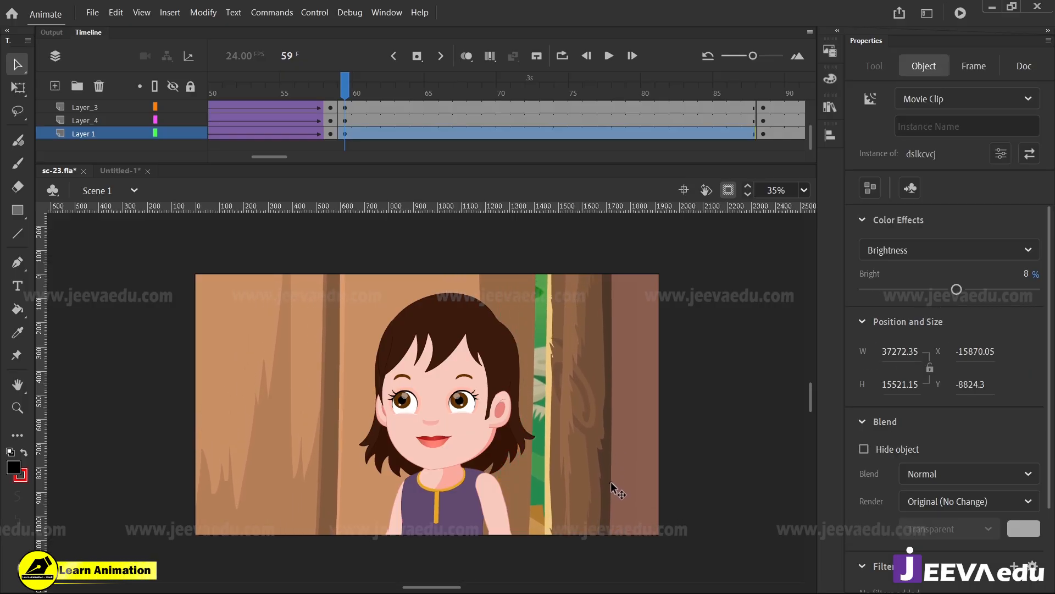
pyautogui.click(337, 96)
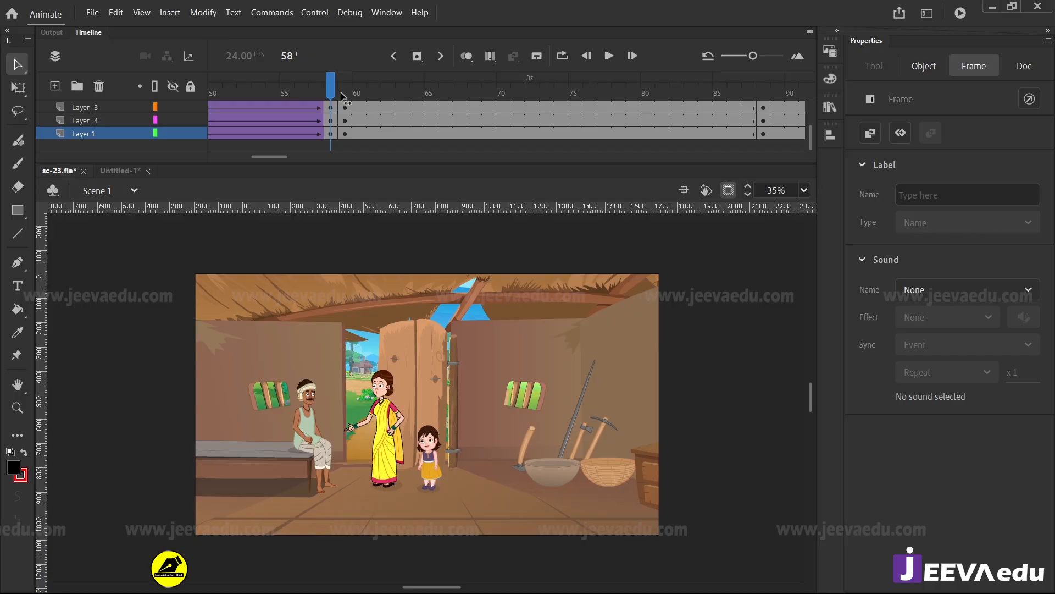
pyautogui.click(345, 94)
# Step: Nudge the girl slightly left in the frame 59 close-up and scrub ahead to frame 78 to review the shot
pyautogui.click(447, 437)
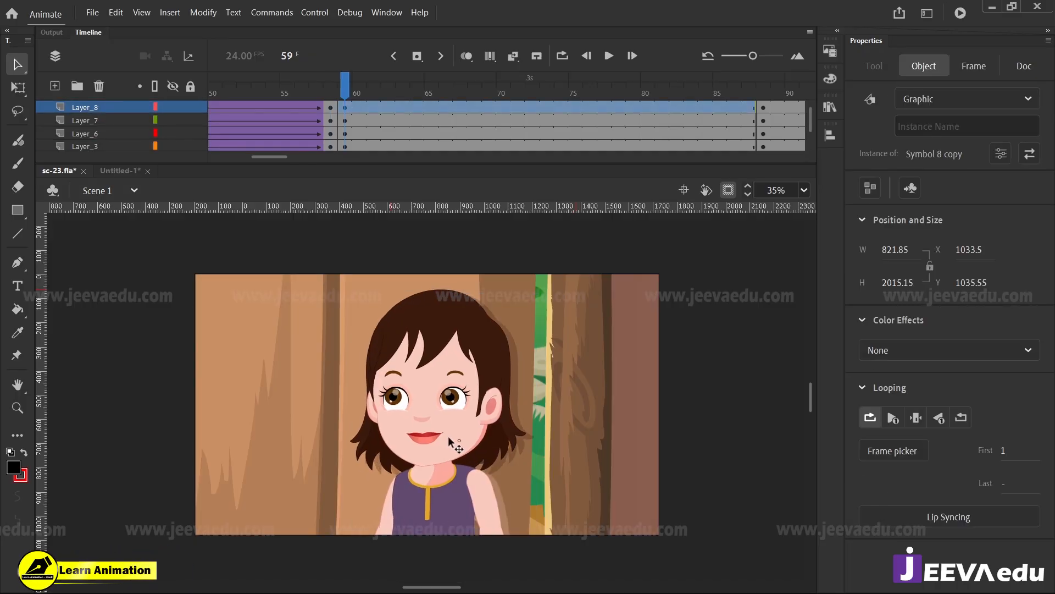
pyautogui.moveTo(447, 436); pyautogui.dragTo(434, 431)
pyautogui.moveTo(345, 87); pyautogui.dragTo(608, 144)
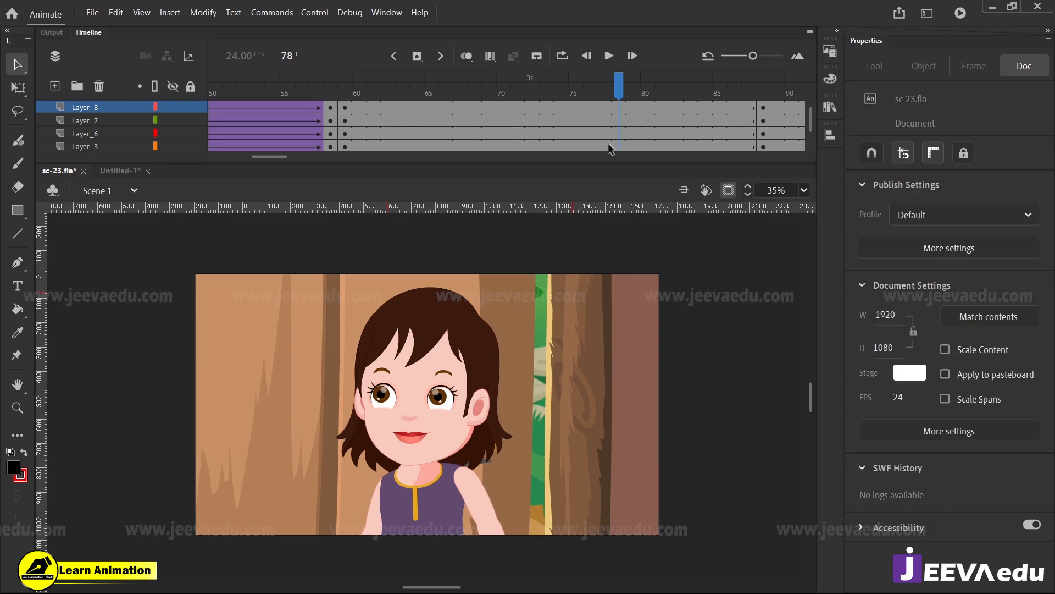
# Step: Insert keyframes at frame 68 on Layer_8 down to Layer 1 and create classic tweens with Classic Ease from frame 59
pyautogui.scroll(1, 539, 137)
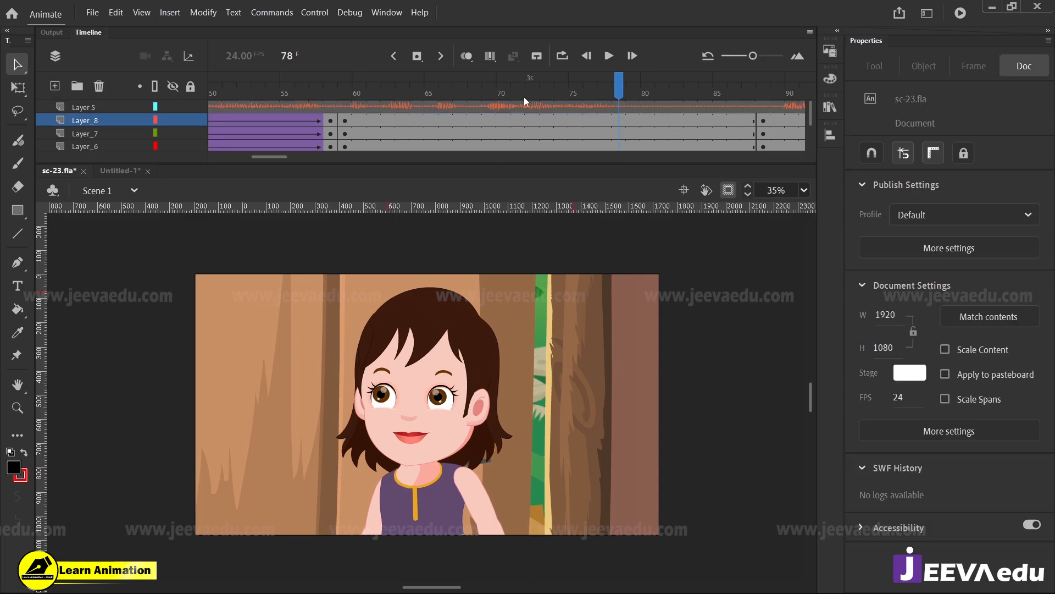
pyautogui.moveTo(466, 116); pyautogui.dragTo(422, 187)
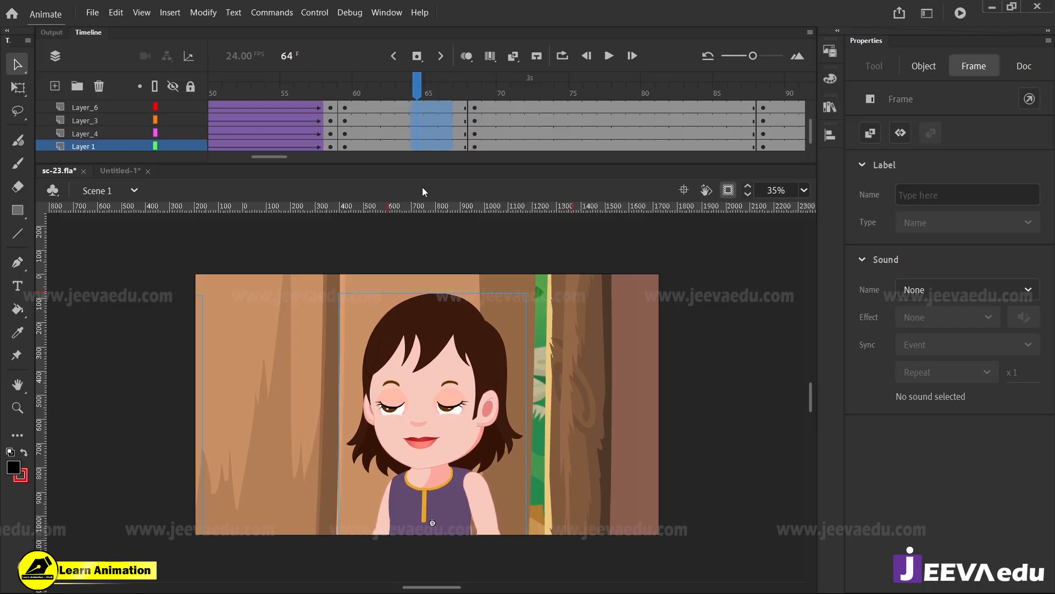
pyautogui.rightClick(435, 115)
pyautogui.click(480, 126)
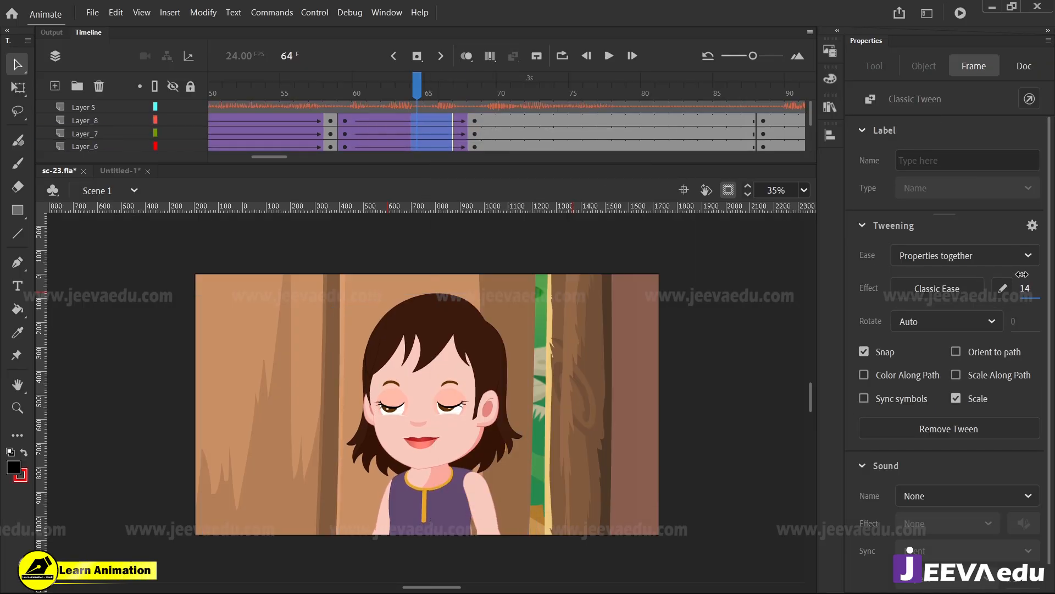
# Step: At frame 68, scale the artwork on all layers by 102% four times and move it up and right to reframe the girl
pyautogui.moveTo(474, 121); pyautogui.dragTo(474, 172)
pyautogui.hotkey('ctrl', 'alt', 's')
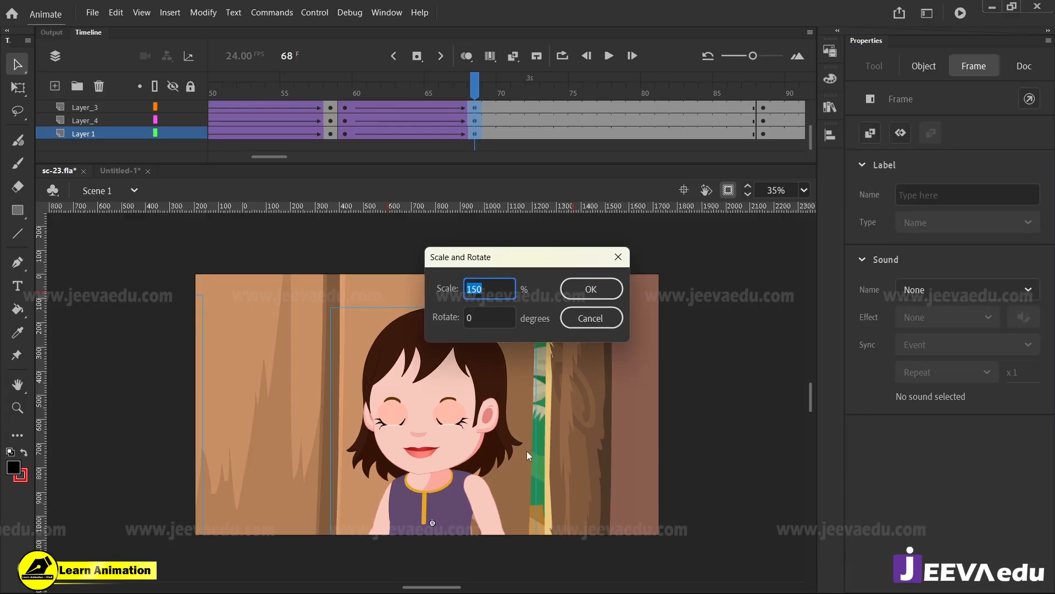
pyautogui.write('102')
pyautogui.press('Return')
pyautogui.hotkey('ctrl', 'alt', 's')
pyautogui.press('Return')
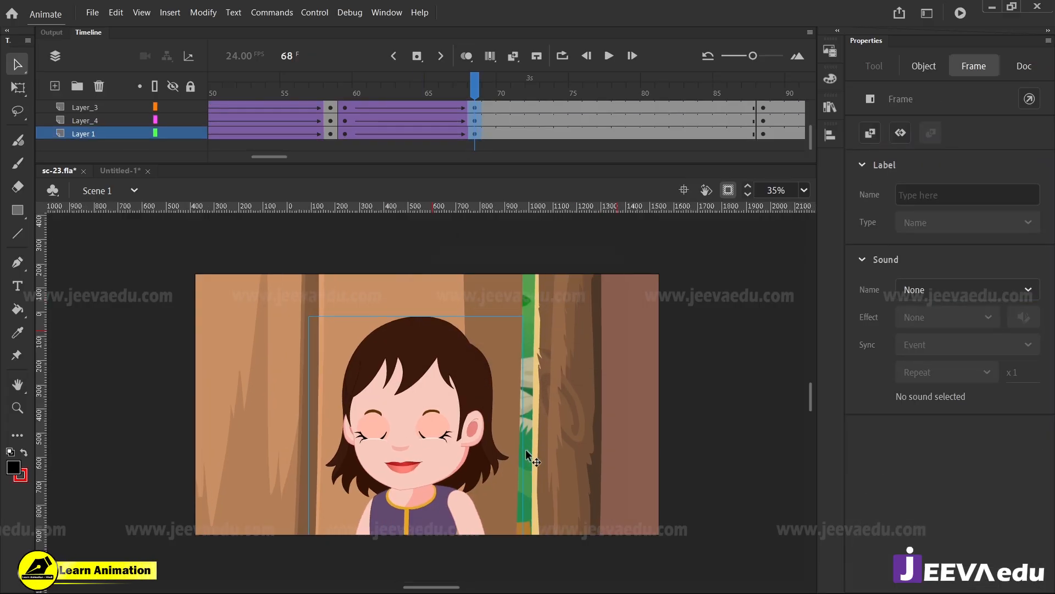
pyautogui.hotkey('ctrl', 'alt', 's')
pyautogui.press('Return')
pyautogui.hotkey('ctrl', 'alt', 's')
pyautogui.press('Return')
pyautogui.moveTo(477, 454); pyautogui.dragTo(500, 418)
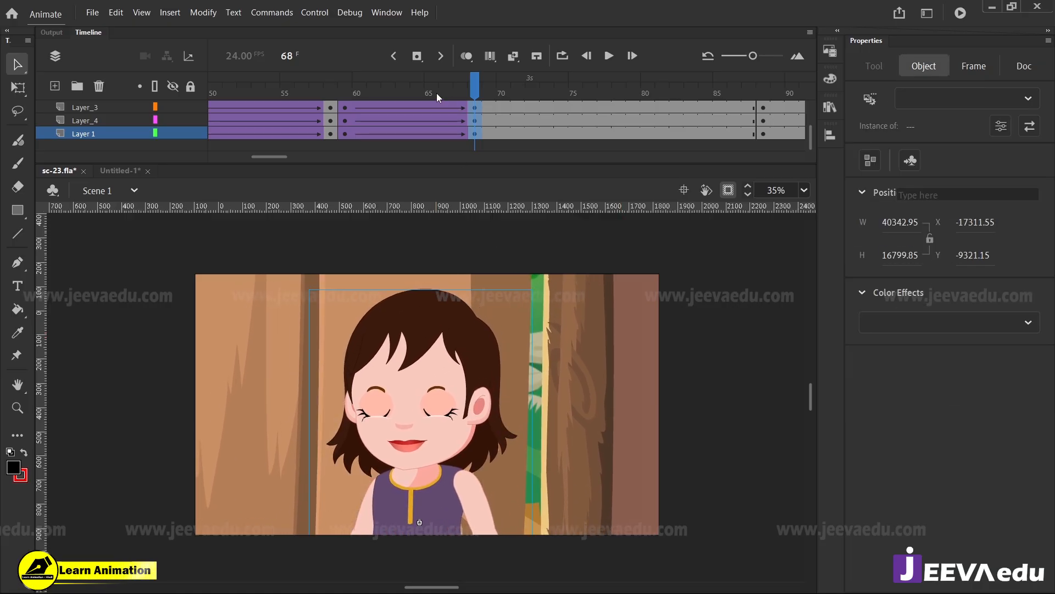
# Step: At frame 68, shift the artwork on all layers slightly down and right to refine the girl's close-up, checking the zoom from frame 59
pyautogui.moveTo(436, 94); pyautogui.dragTo(479, 155)
pyautogui.scroll(3, 474, 115)
pyautogui.moveTo(478, 329); pyautogui.dragTo(478, 335)
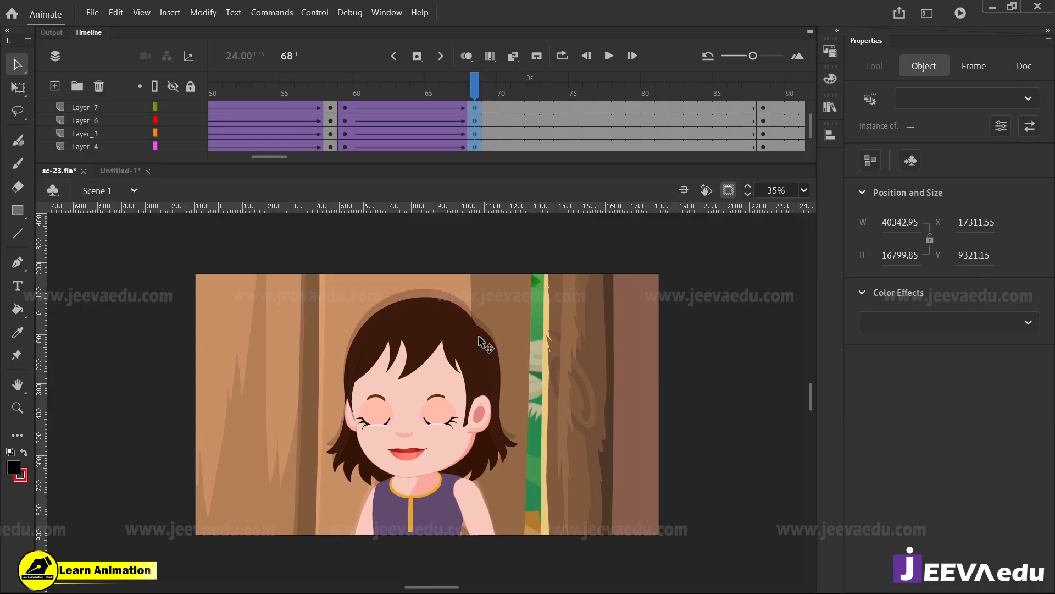
pyautogui.moveTo(471, 94); pyautogui.dragTo(481, 182)
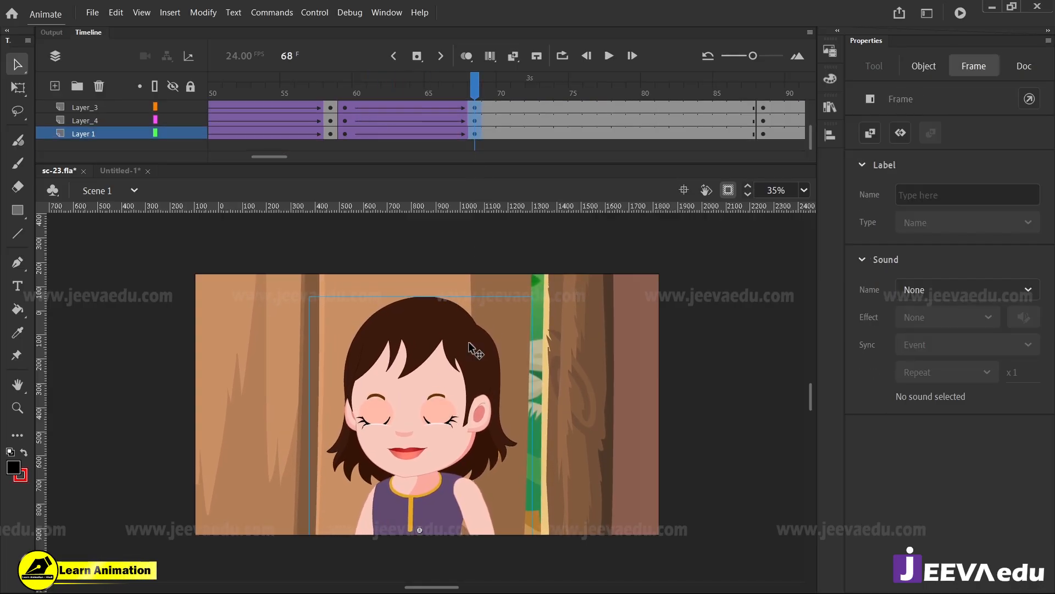
pyautogui.moveTo(452, 379)
pyautogui.mouseDown()
pyautogui.moveTo(463, 387)
pyautogui.moveTo(462, 377)
pyautogui.mouseUp()
pyautogui.moveTo(463, 73); pyautogui.dragTo(474, 170)
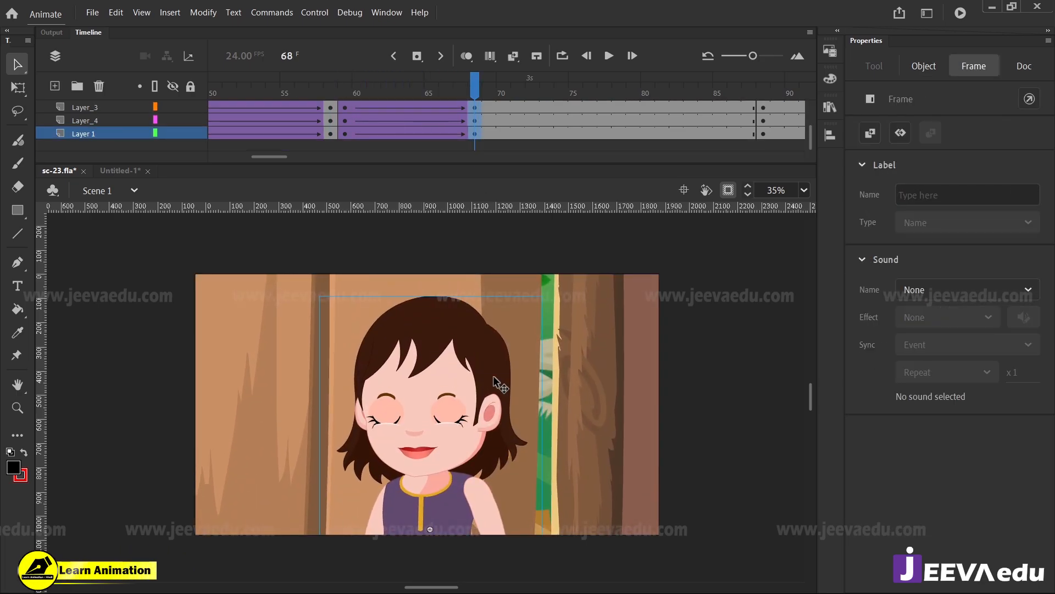
pyautogui.click(491, 381)
pyautogui.moveTo(433, 92); pyautogui.dragTo(474, 92)
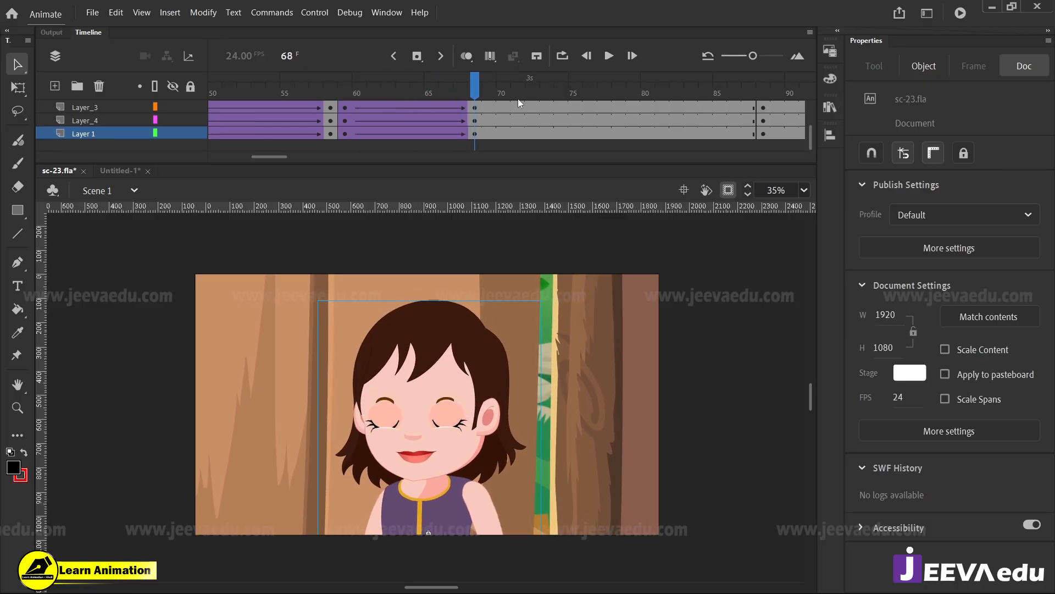
# Step: Nudge the hut background left behind the girl at frame 68 to X -17300.25
pyautogui.click(544, 375)
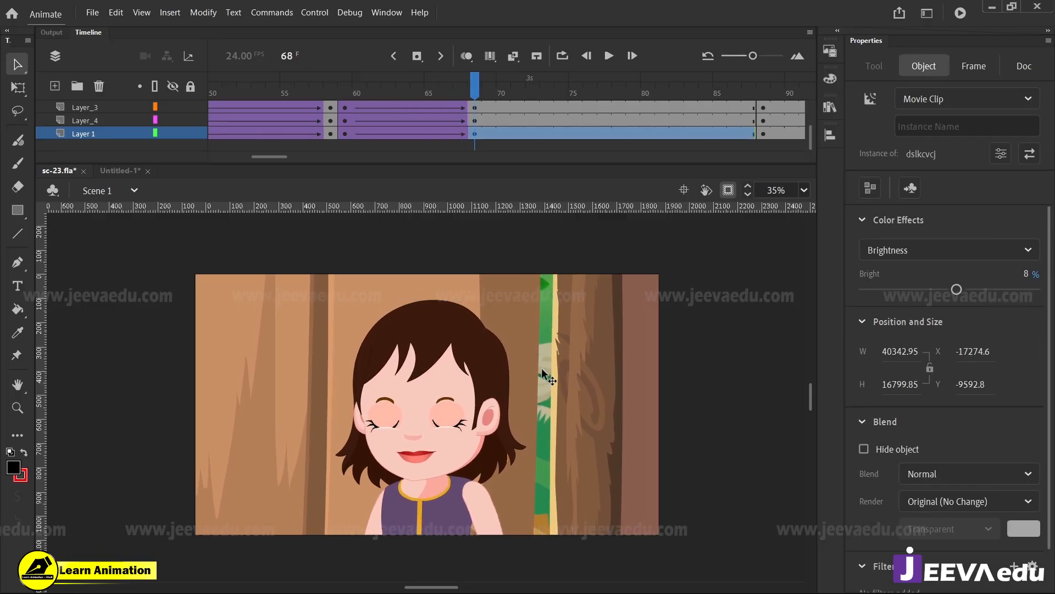
pyautogui.press('Left')
pyautogui.press('Left')
pyautogui.press('Left')
pyautogui.press('Left')
pyautogui.press('Left')
pyautogui.press('Left')
pyautogui.press('Left')
pyautogui.press('Left')
pyautogui.press('Left')
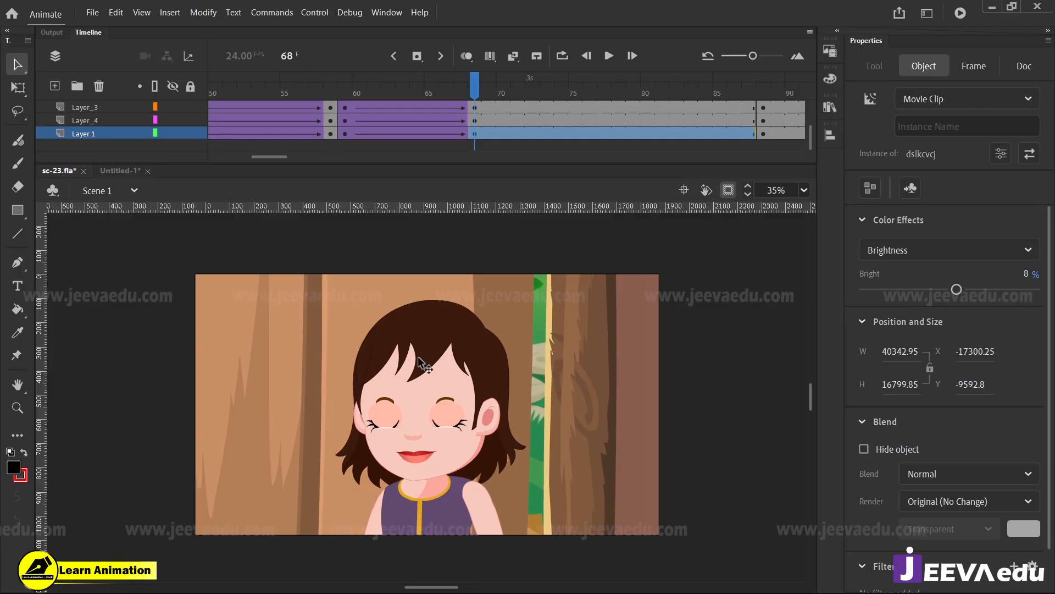
# Step: Play through the girl's close-up and the following wide shot from frame 88 to review the timing
pyautogui.moveTo(470, 90); pyautogui.dragTo(545, 127)
pyautogui.scroll(3, 545, 125)
pyautogui.press('Return')
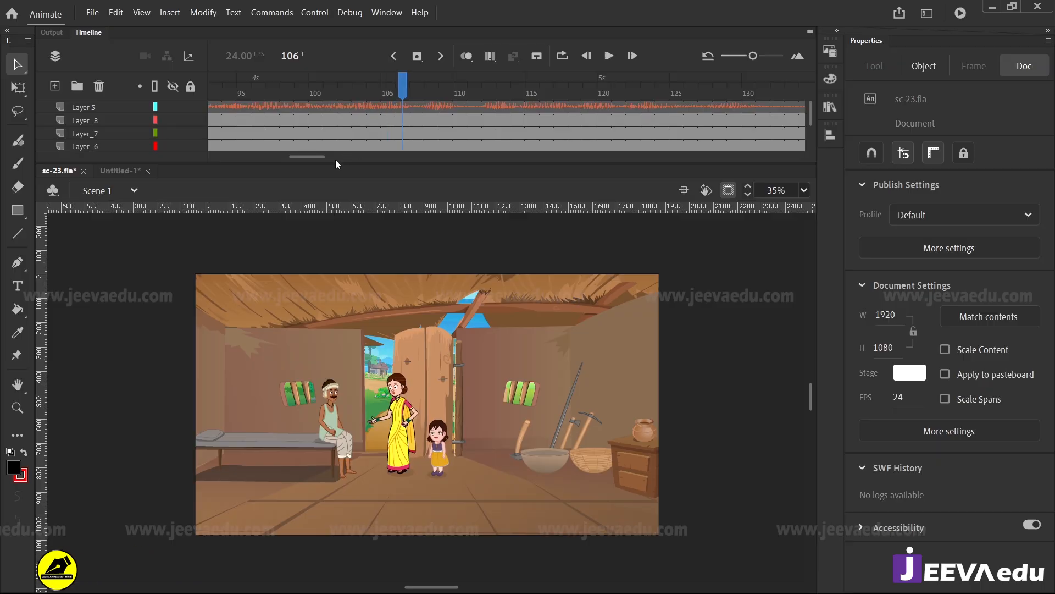
pyautogui.moveTo(312, 157); pyautogui.dragTo(297, 156)
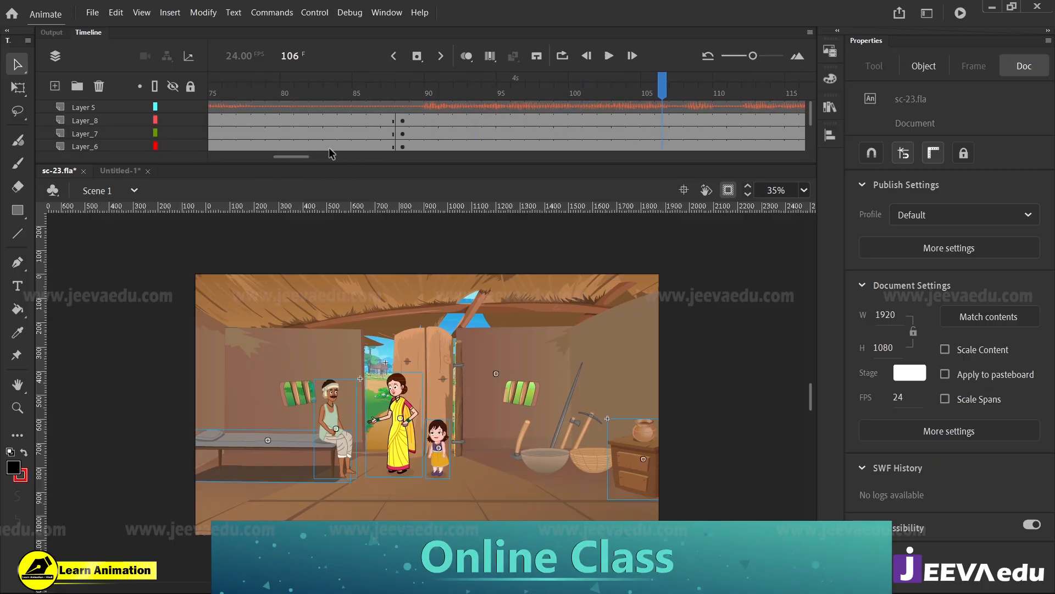
pyautogui.click(402, 123)
pyautogui.press('Return')
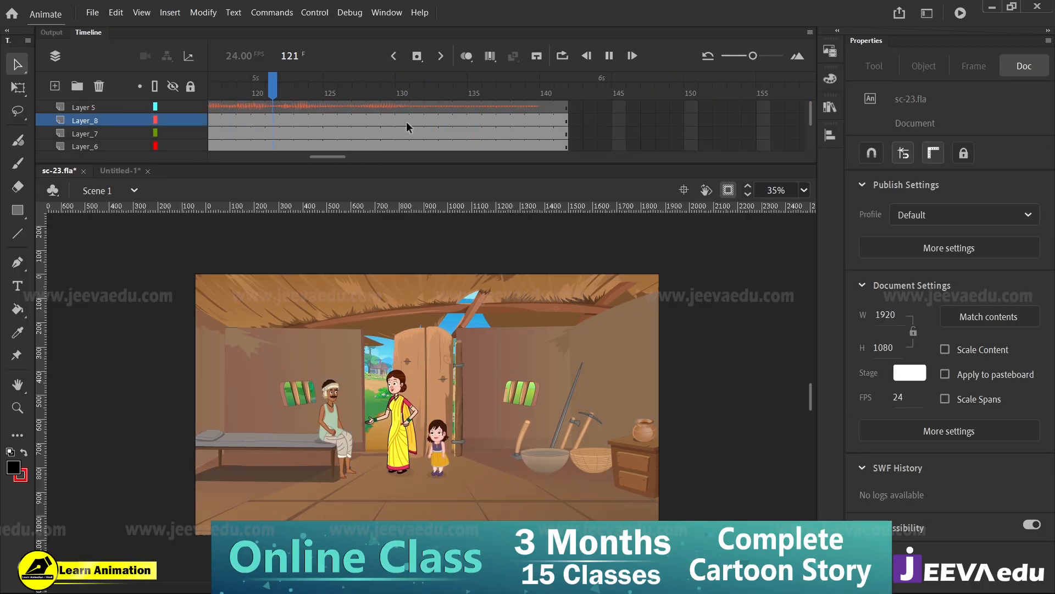
pyautogui.press('Return')
pyautogui.moveTo(325, 157); pyautogui.dragTo(290, 163)
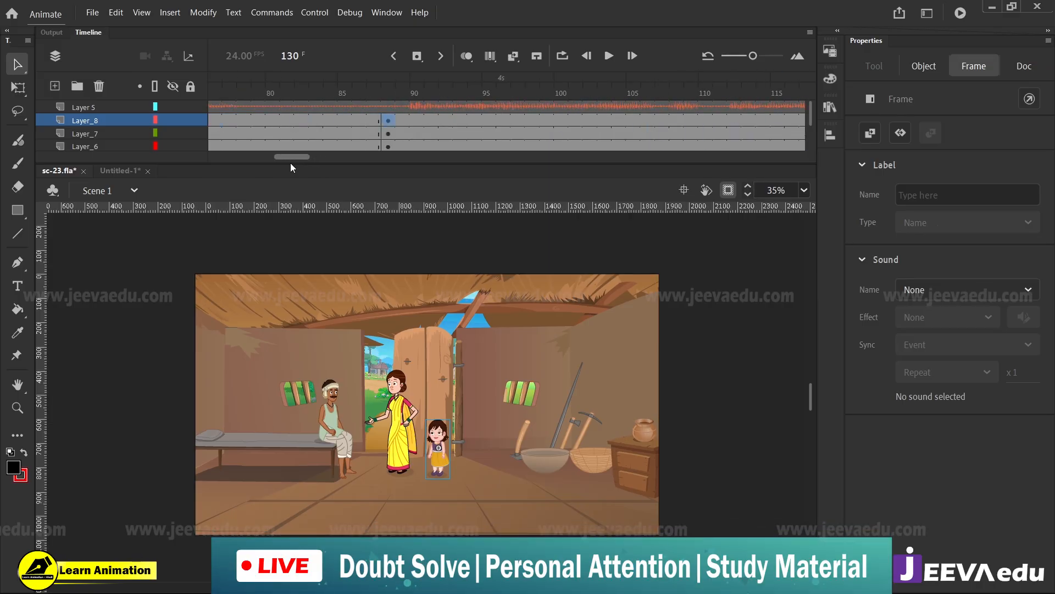
# Step: At frame 88, scale the artwork on all layers by 150% five times and move it to frame the woman in the yellow sari
pyautogui.click(371, 131)
pyautogui.moveTo(359, 117); pyautogui.dragTo(361, 163)
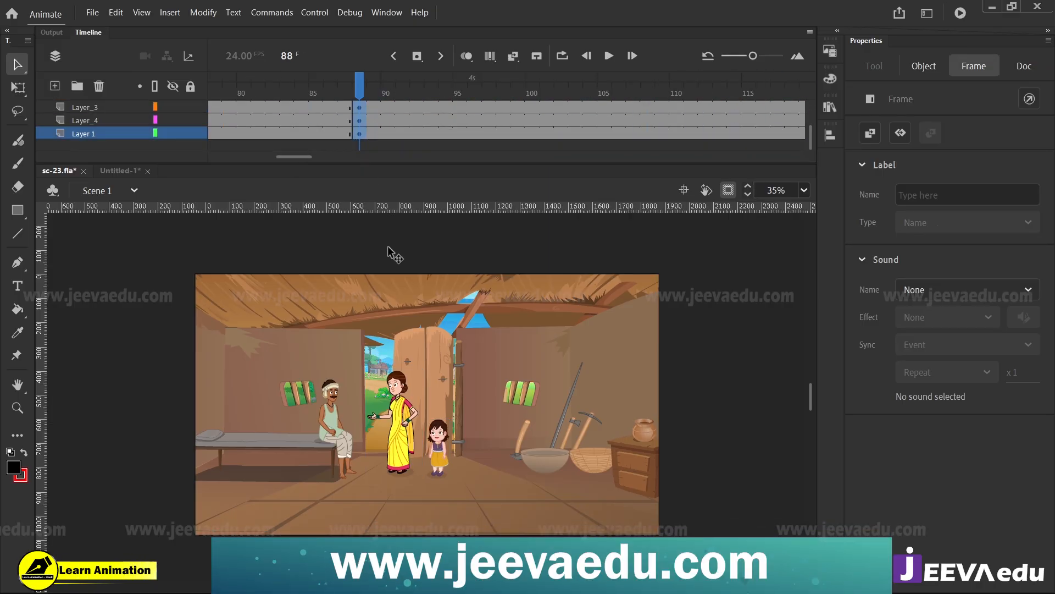
pyautogui.hotkey('ctrl', 'alt', 's')
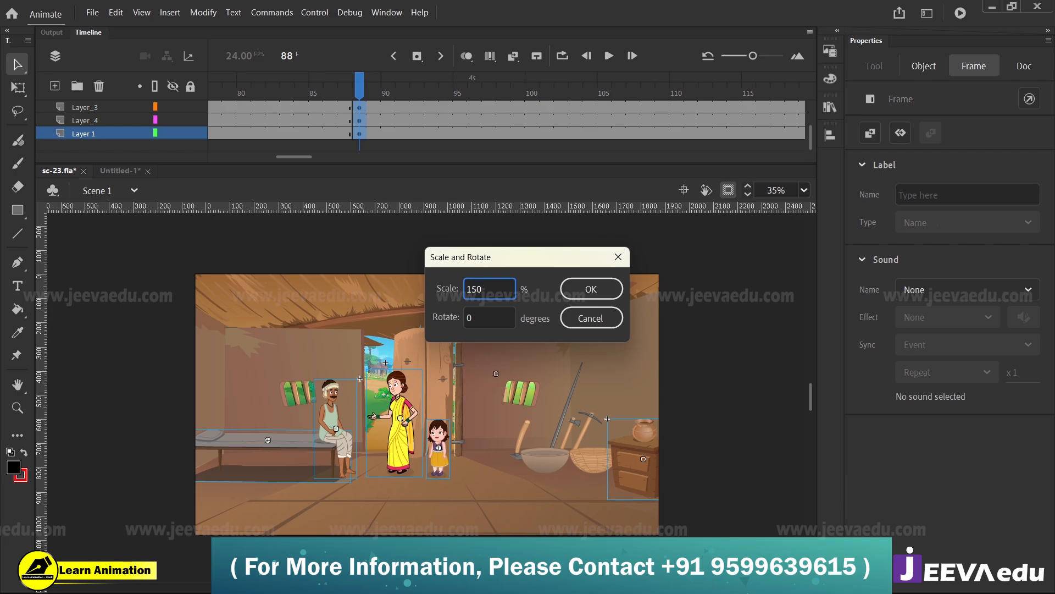
pyautogui.write('150')
pyautogui.press('Return')
pyautogui.hotkey('ctrl', 'alt', 's')
pyautogui.press('Return')
pyautogui.hotkey('ctrl', 'alt', 's')
pyautogui.press('Return')
pyautogui.hotkey('ctrl', 'alt', 's')
pyautogui.press('Return')
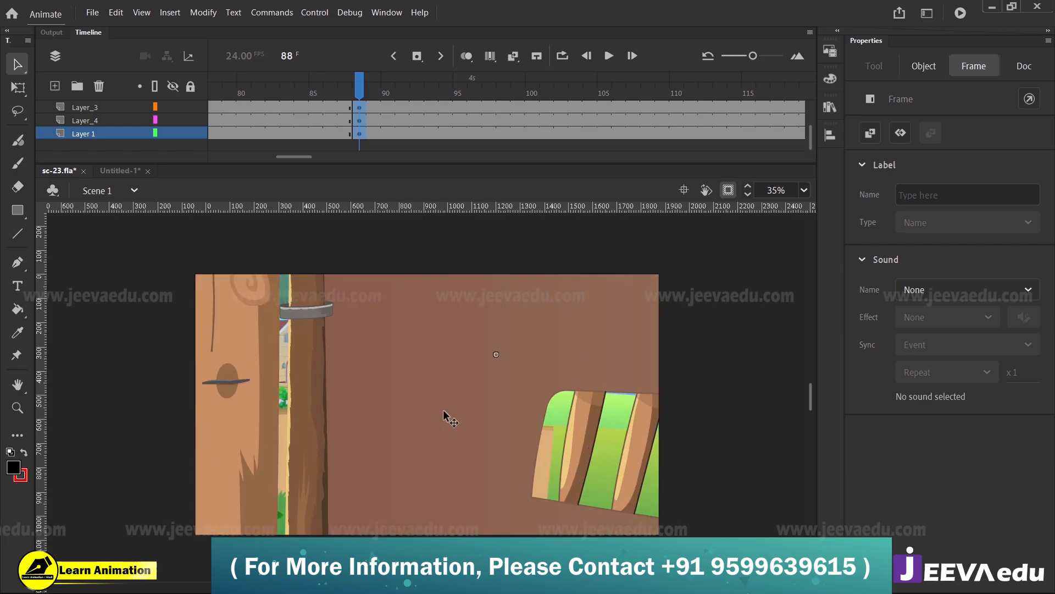
pyautogui.hotkey('ctrl', 'alt', 's')
pyautogui.press('Return')
pyautogui.moveTo(236, 462); pyautogui.dragTo(582, 430)
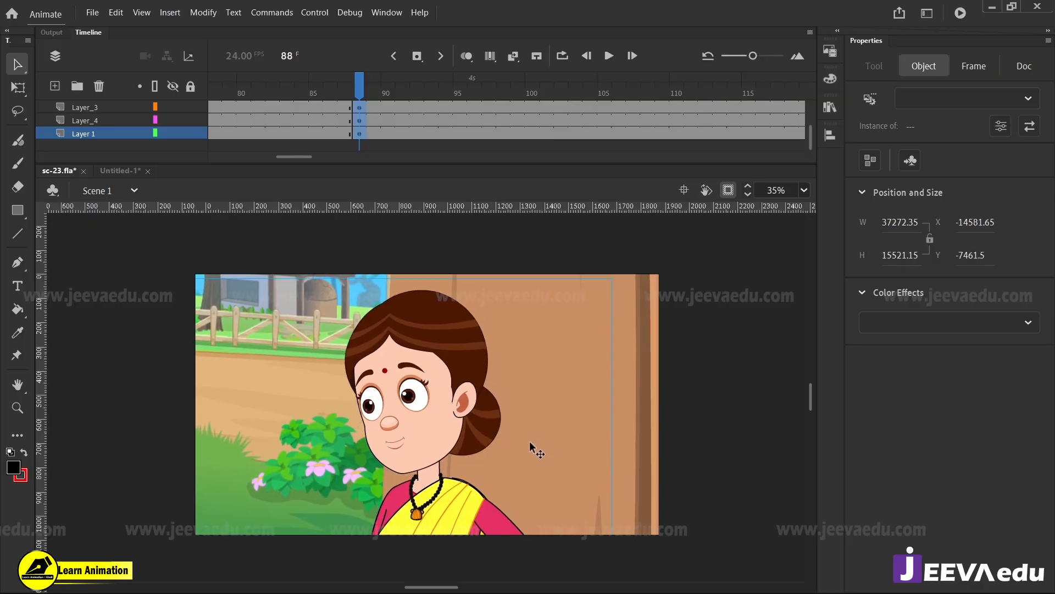
# Step: Reduce the frame 88 artwork by 90% repeatedly, enlarge it by 105%, and reposition it to frame the woman from the waist up
pyautogui.hotkey('ctrl', 'alt', 's')
pyautogui.write('9530')
pyautogui.press('Return')
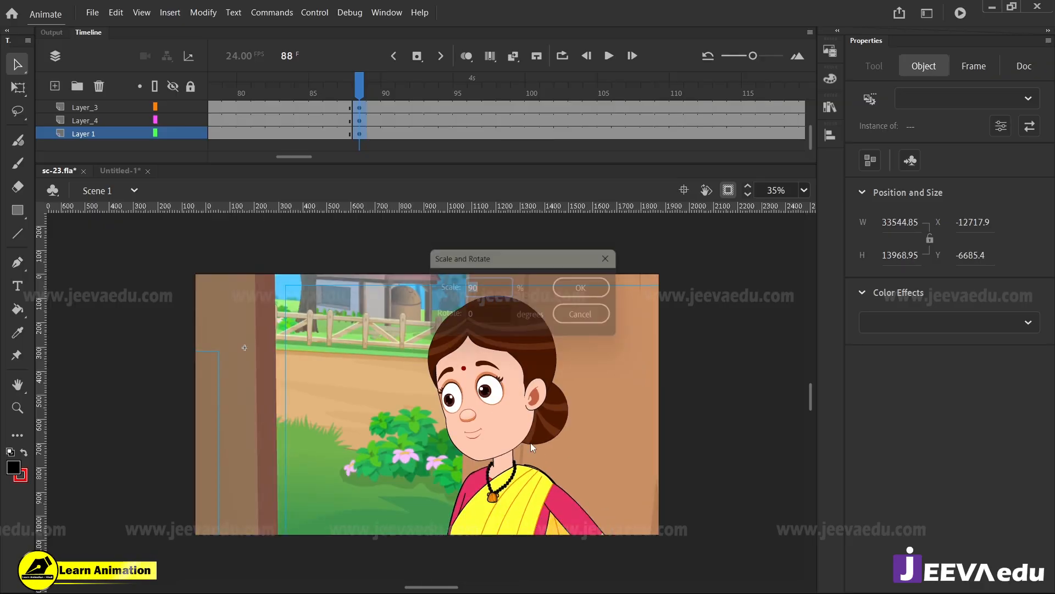
pyautogui.moveTo(531, 448); pyautogui.dragTo(340, 421)
pyautogui.hotkey('ctrl', 'alt', 's')
pyautogui.press('Return')
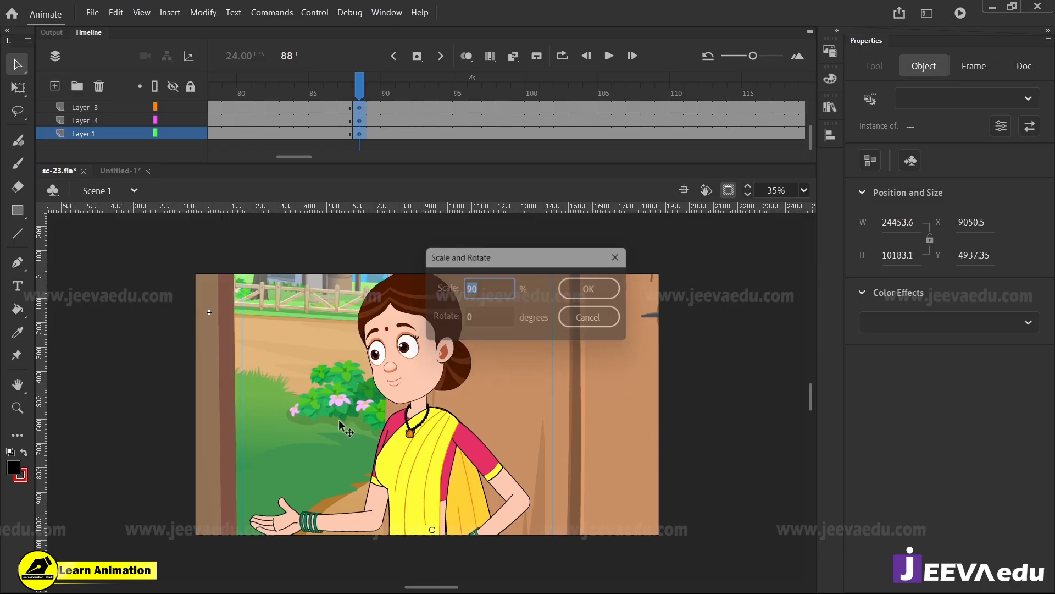
pyautogui.hotkey('ctrl', 'alt', 's')
pyautogui.press('Return')
pyautogui.moveTo(487, 448); pyautogui.dragTo(375, 459)
pyautogui.hotkey('ctrl', 'alt', 's')
pyautogui.write('105')
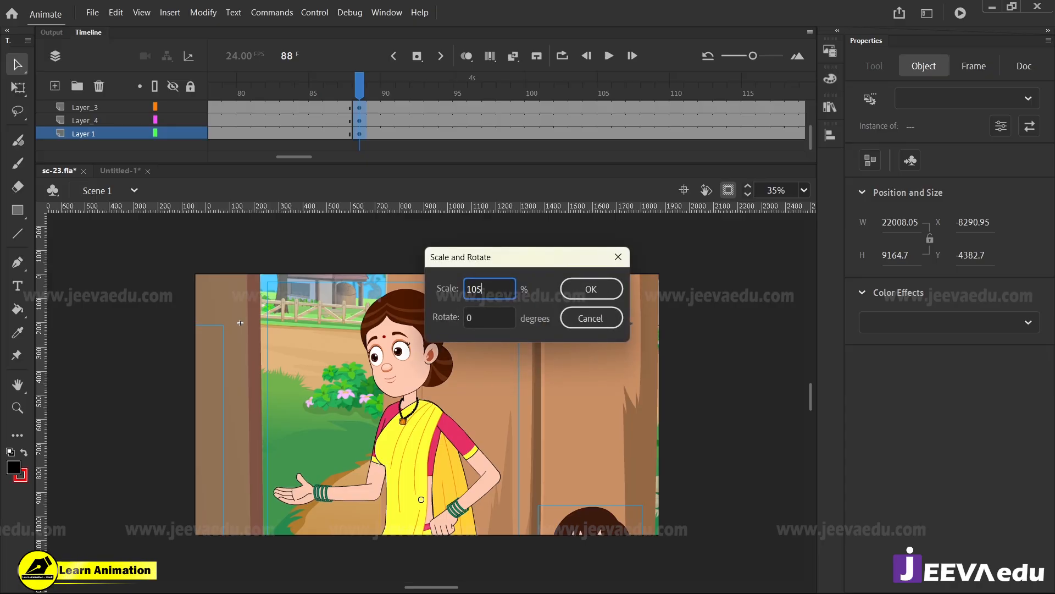
pyautogui.press('Return')
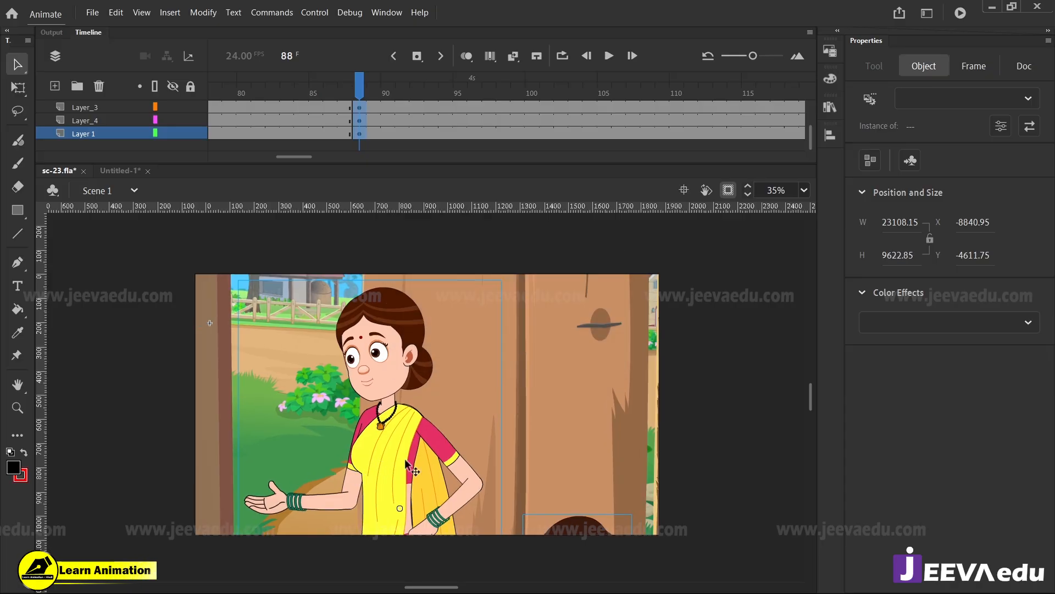
pyautogui.moveTo(404, 459); pyautogui.dragTo(431, 460)
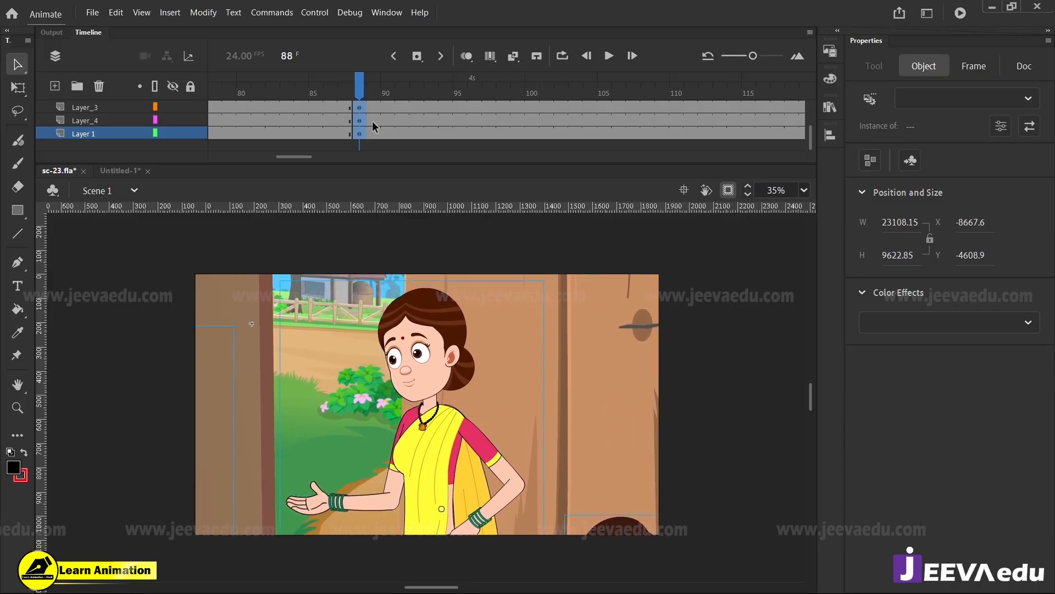
# Step: Play the woman's shot, return to frame 88, and move the girl and the seated man farther outside the stage
pyautogui.press('Return')
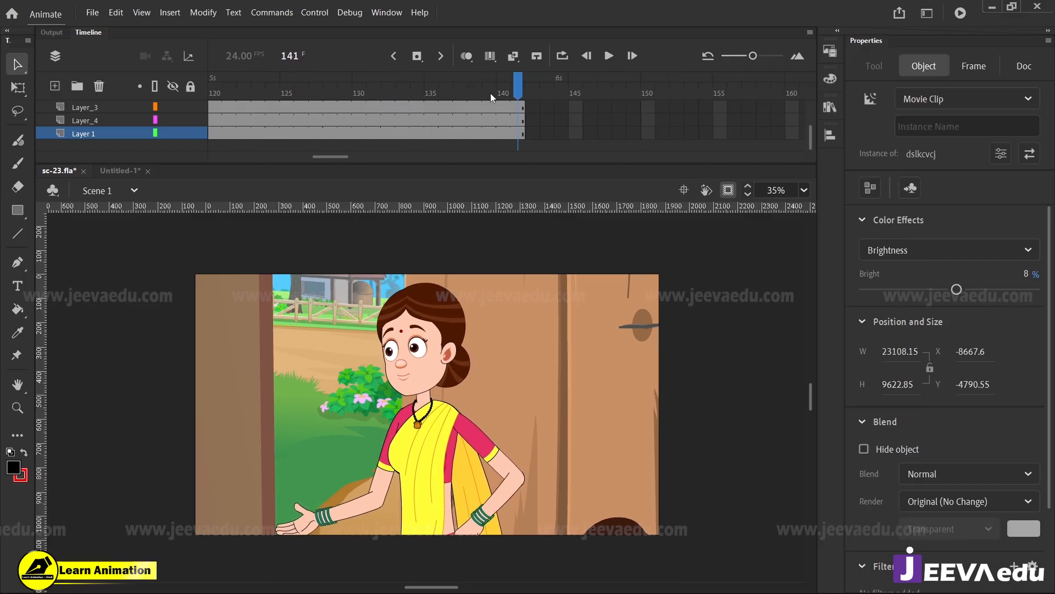
pyautogui.moveTo(496, 90); pyautogui.dragTo(256, 124)
pyautogui.moveTo(619, 520); pyautogui.dragTo(771, 466)
pyautogui.click(728, 190)
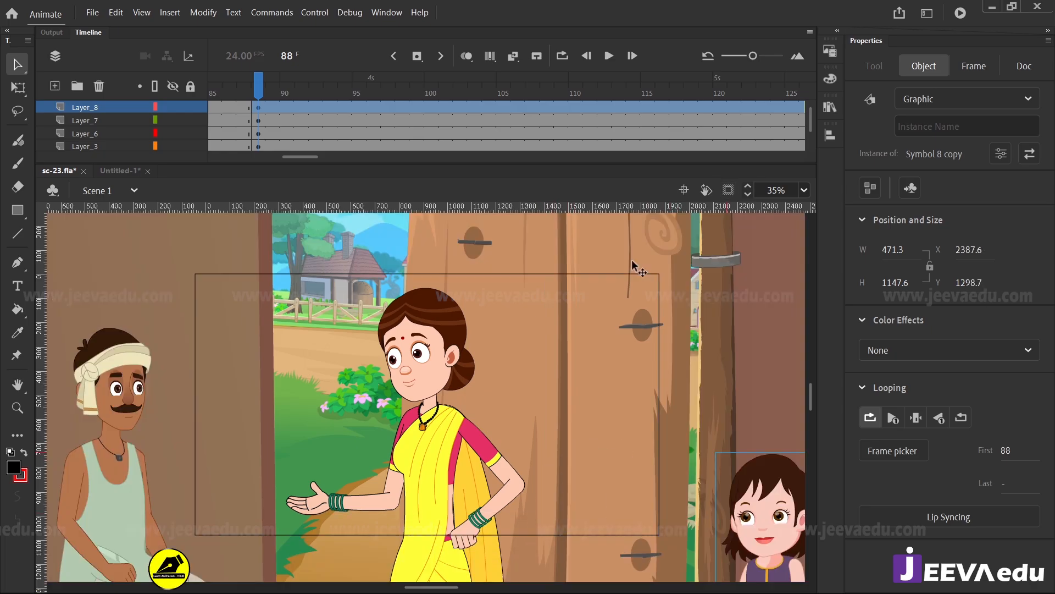
pyautogui.moveTo(133, 447); pyautogui.dragTo(44, 456)
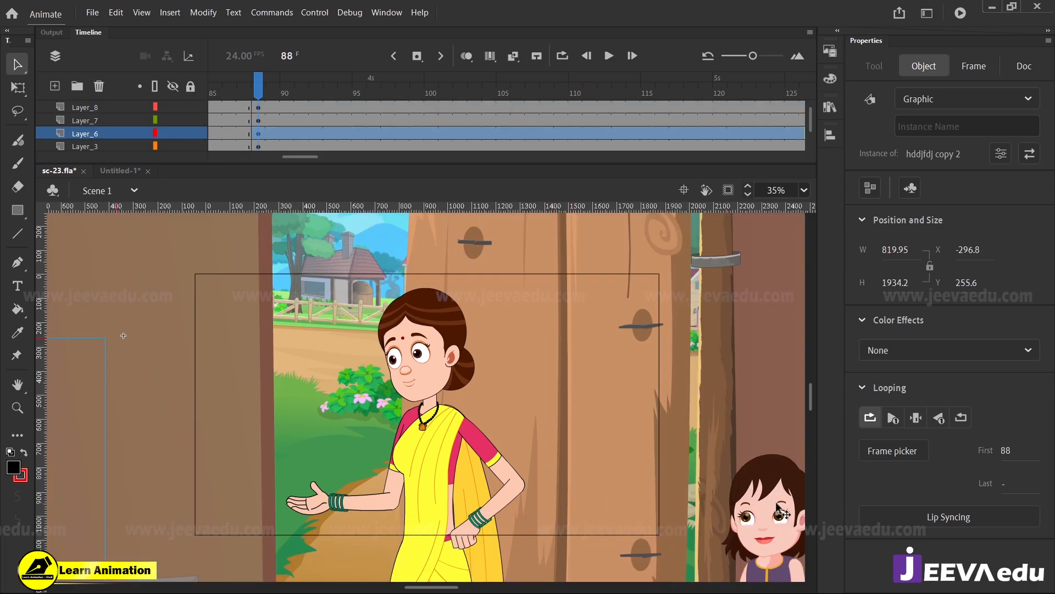
pyautogui.click(728, 189)
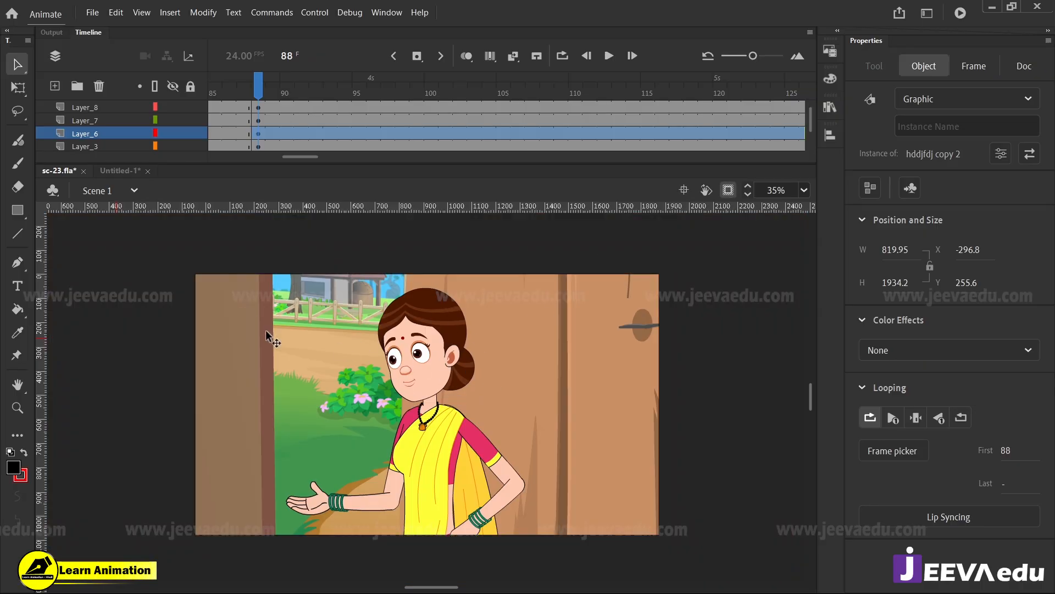
# Step: Try nudging the hut background down behind the woman at frame 88
pyautogui.click(545, 413)
pyautogui.hotkey('shift', 'Down')
pyautogui.hotkey('shift', 'Down')
pyautogui.hotkey('shift', 'Down')
pyautogui.hotkey('shift', 'Down')
pyautogui.hotkey('shift', 'Down')
pyautogui.hotkey('shift', 'Down')
pyautogui.hotkey('shift', 'Down')
pyautogui.hotkey('shift', 'Down')
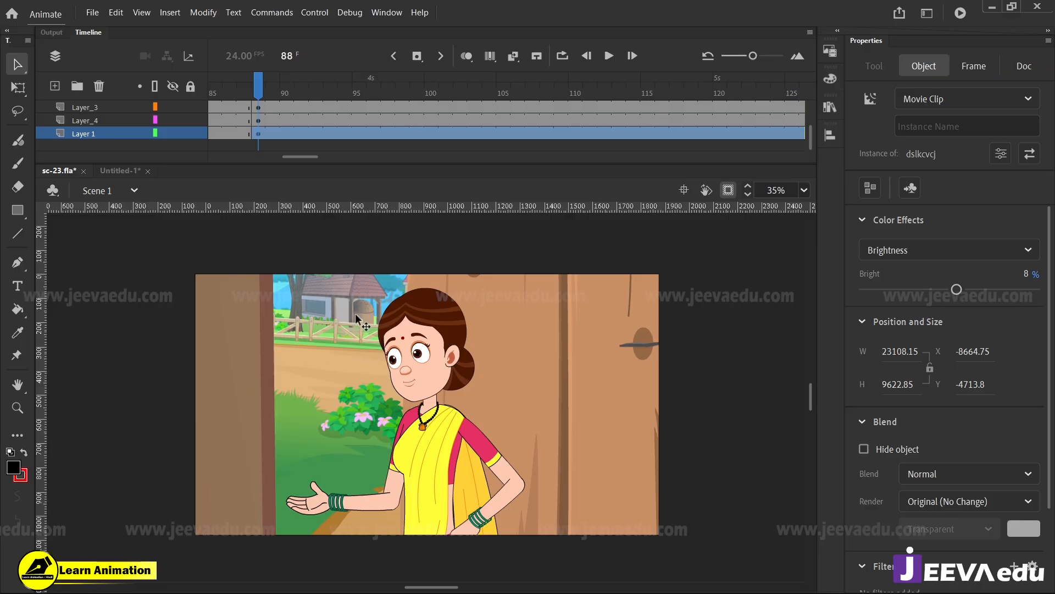
pyautogui.hotkey('shift', 'Up')
pyautogui.hotkey('shift', 'Up')
pyautogui.hotkey('shift', 'Up')
pyautogui.hotkey('shift', 'Up')
pyautogui.hotkey('shift', 'Up')
pyautogui.hotkey('shift', 'Up')
pyautogui.hotkey('shift', 'Up')
pyautogui.hotkey('shift', 'Up')
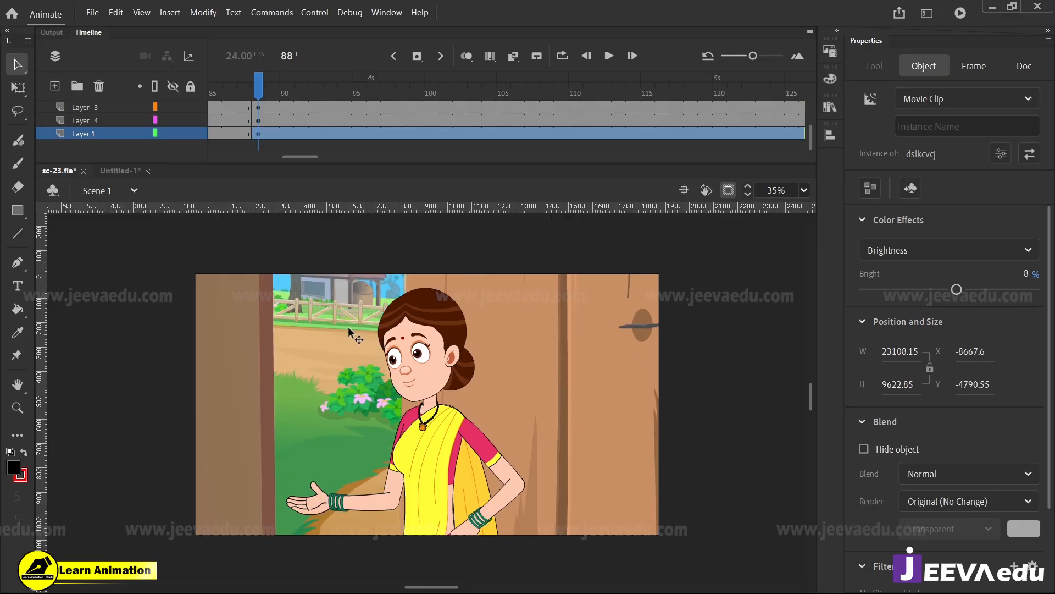
# Step: Lower the hut background behind the woman at frame 88 to about X -8687.5, Y -4375.7
pyautogui.moveTo(357, 351); pyautogui.dragTo(359, 403)
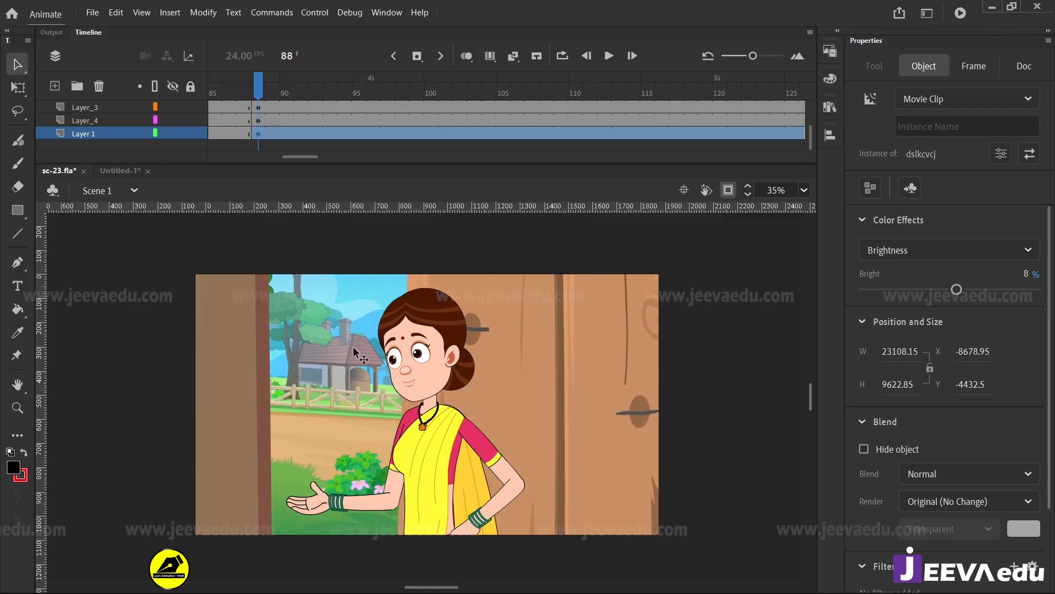
pyautogui.moveTo(251, 104); pyautogui.dragTo(258, 104)
pyautogui.click(276, 145)
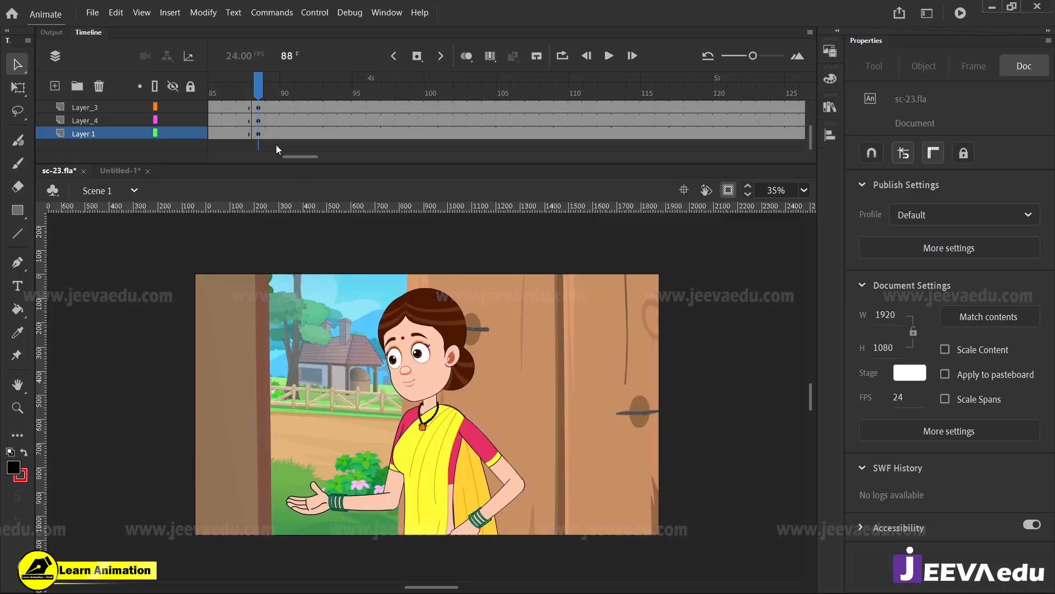
pyautogui.click(352, 385)
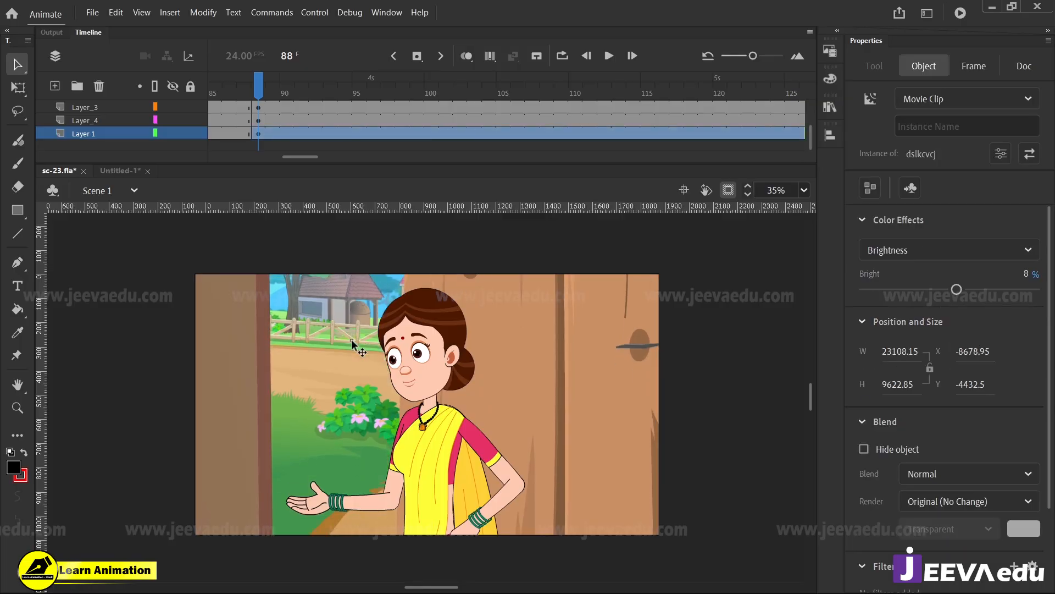
pyautogui.moveTo(349, 417)
pyautogui.mouseDown()
pyautogui.moveTo(349, 431)
pyautogui.moveTo(350, 420)
pyautogui.mouseUp()
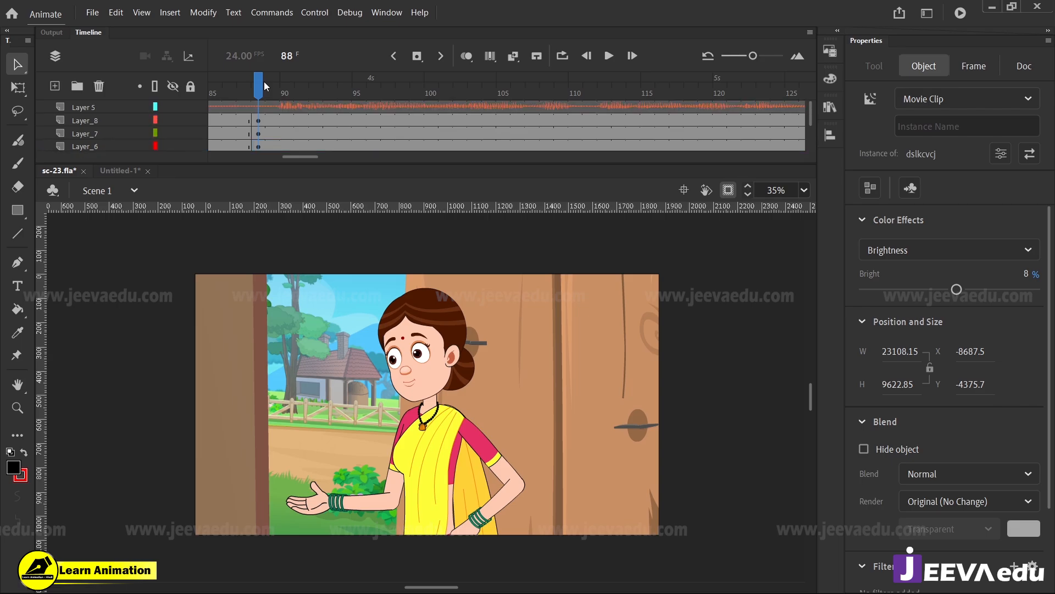
# Step: Check the woman symbol's looping settings and play her shot from frame 88
pyautogui.click(421, 421)
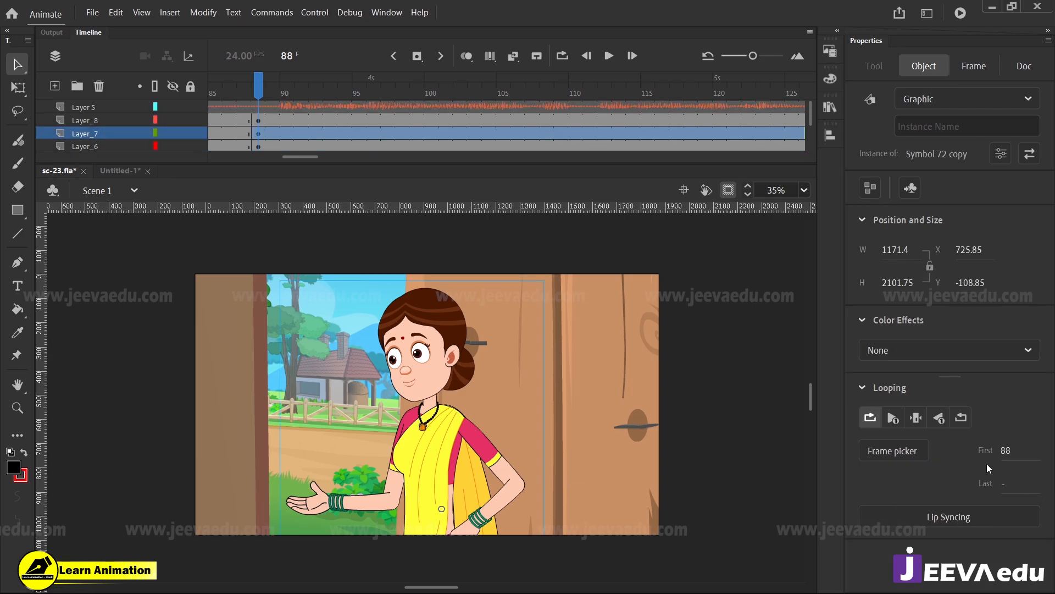
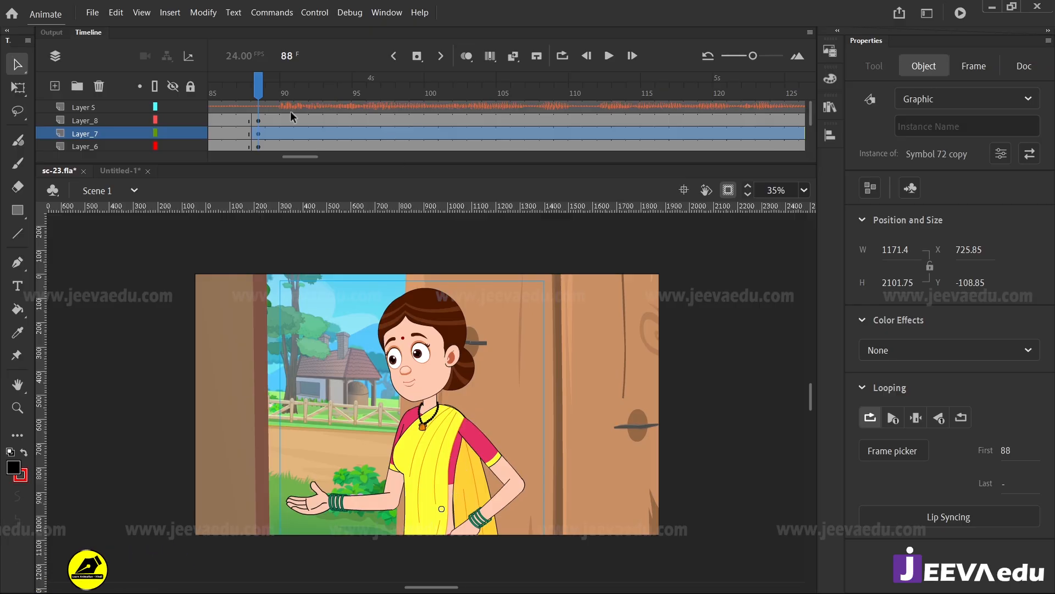
pyautogui.click(266, 91)
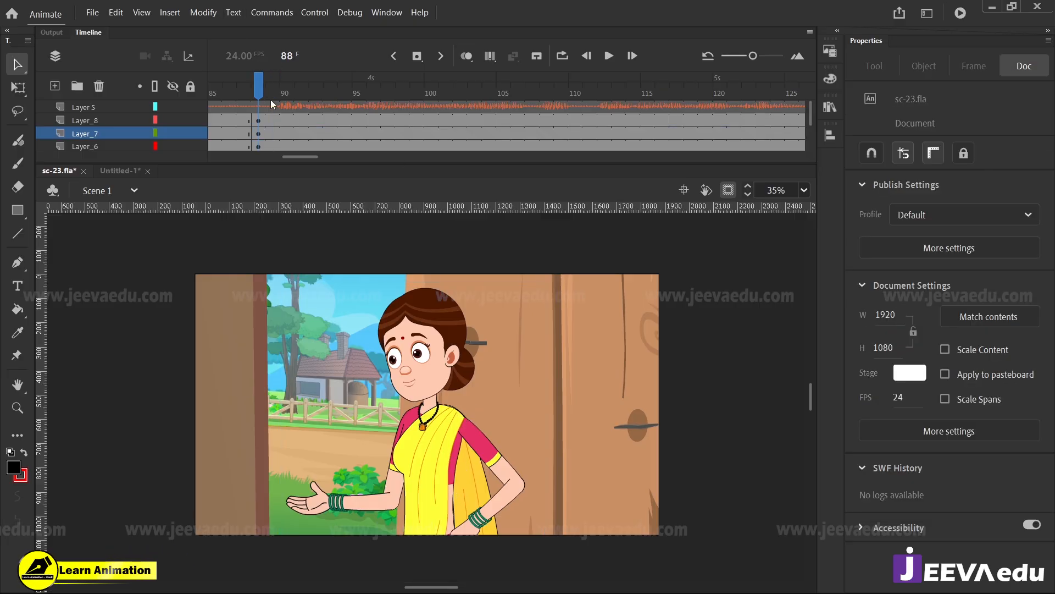
pyautogui.press('Return')
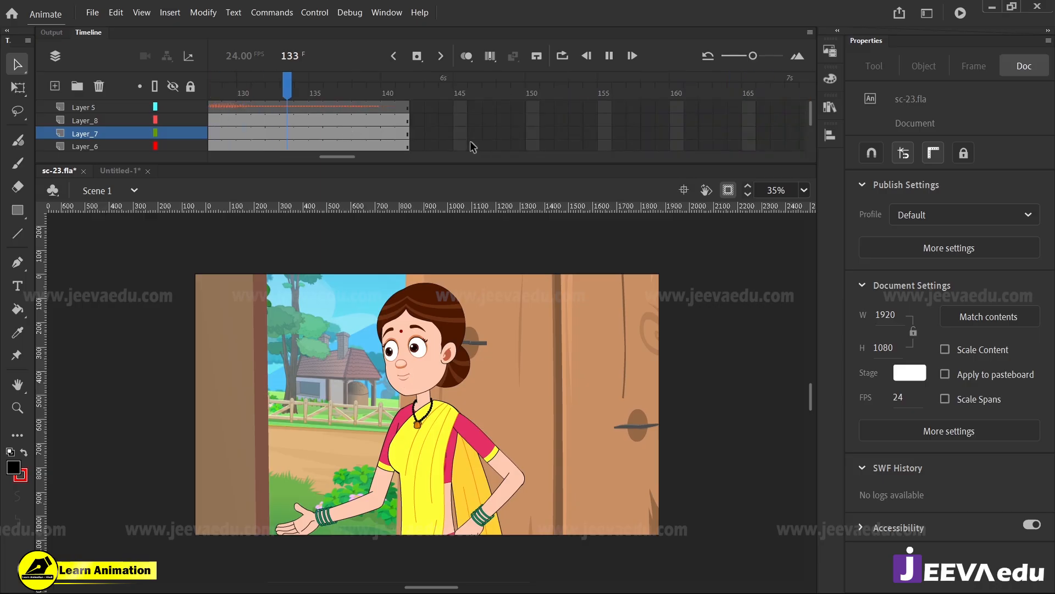
pyautogui.press('Return')
# Step: Insert keyframes at frame 141 on the artwork layers and create classic tweens across the woman's shot from frame 88
pyautogui.click(405, 147)
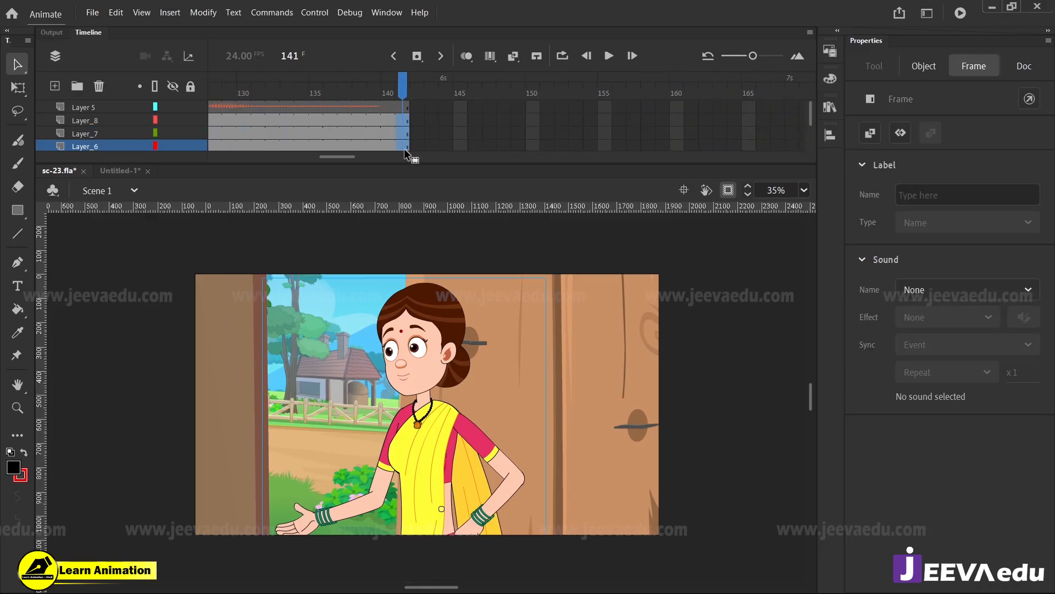
pyautogui.press('F6')
pyautogui.moveTo(371, 121)
pyautogui.mouseDown()
pyautogui.moveTo(352, 142)
pyautogui.moveTo(401, 159)
pyautogui.moveTo(352, 65)
pyautogui.moveTo(361, 120)
pyautogui.mouseUp()
pyautogui.scroll(-1, 398, 140)
pyautogui.press('F6')
pyautogui.rightClick(362, 120)
pyautogui.click(385, 125)
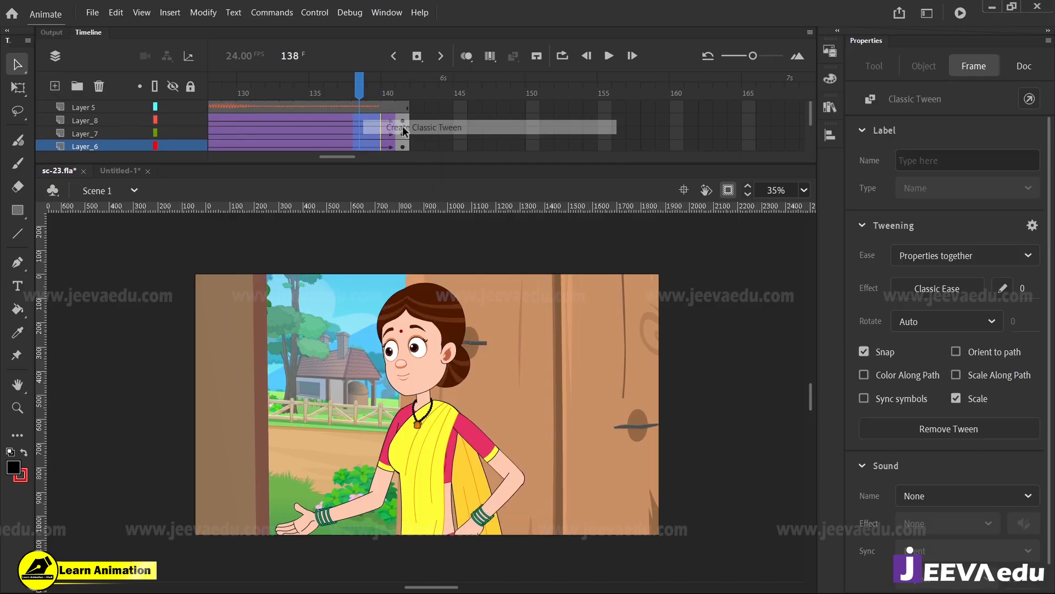
# Step: Apply a custom S-curve ease to the woman's shot tweens, flattening it at frames 88 and 141
pyautogui.click(1002, 288)
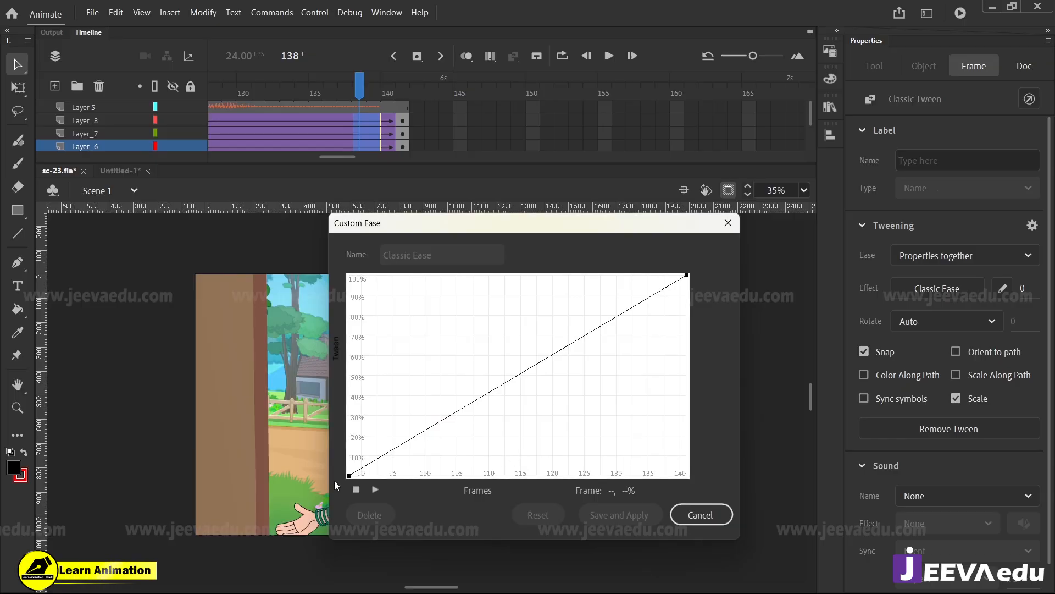
pyautogui.click(349, 476)
pyautogui.moveTo(461, 409); pyautogui.dragTo(505, 503)
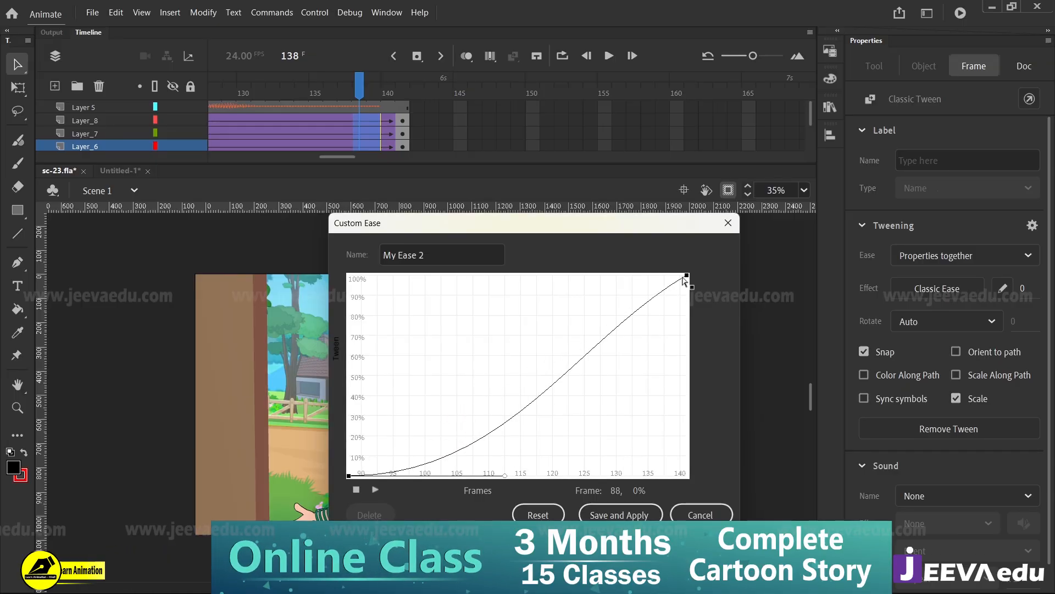
pyautogui.click(686, 275)
pyautogui.moveTo(576, 345); pyautogui.dragTo(555, 277)
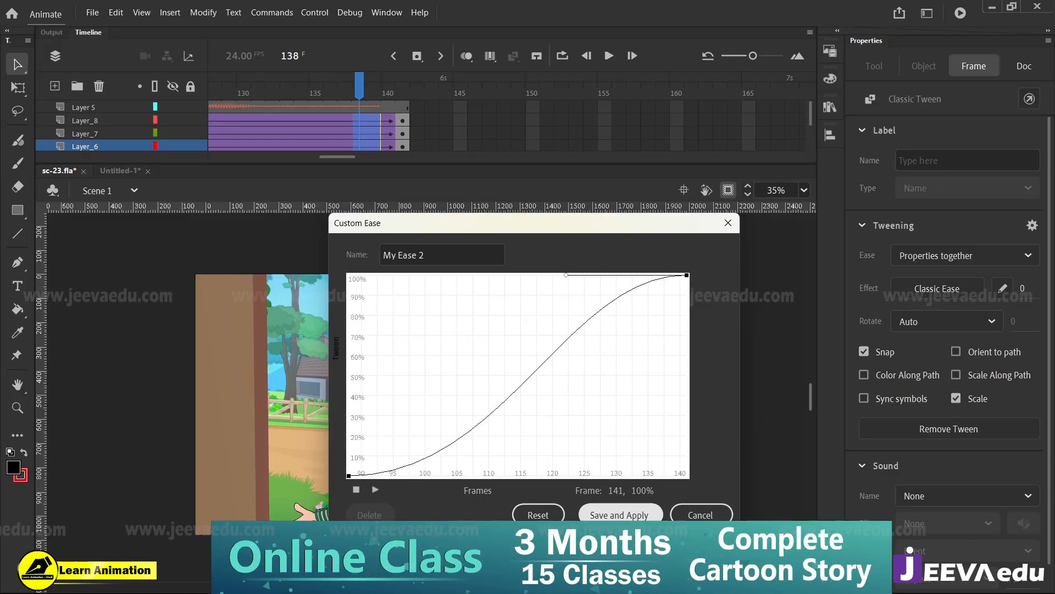
pyautogui.click(620, 514)
# Step: Scale the frame 141 artwork by 105% and another 102%, and reposition it to about X -9334.15, Y -4515.6
pyautogui.moveTo(405, 121); pyautogui.dragTo(406, 159)
pyautogui.hotkey('ctrl', 'alt', 's')
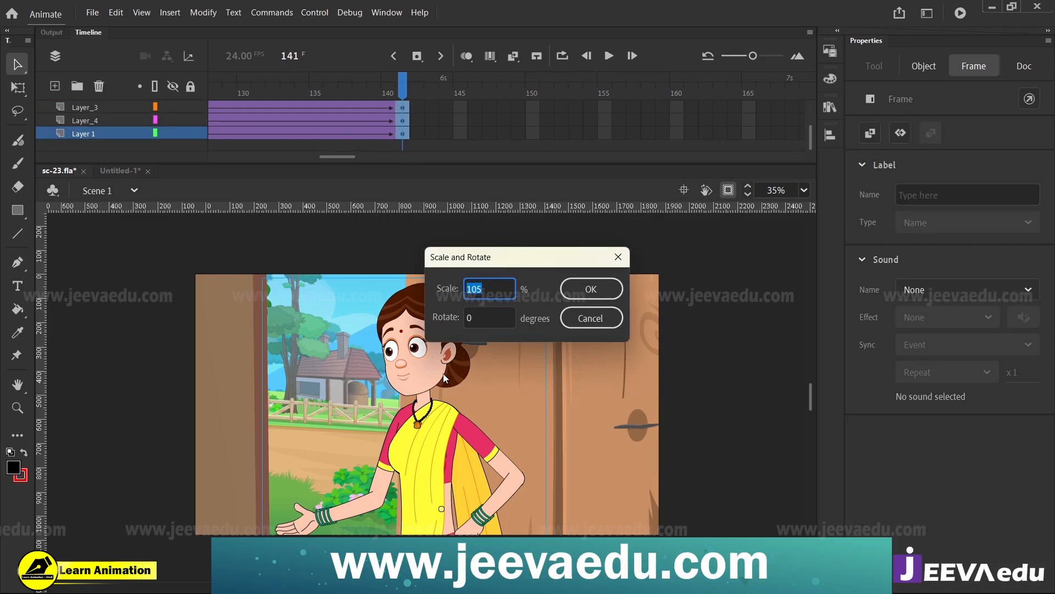
pyautogui.press('Return')
pyautogui.hotkey('ctrl', 'alt', 's')
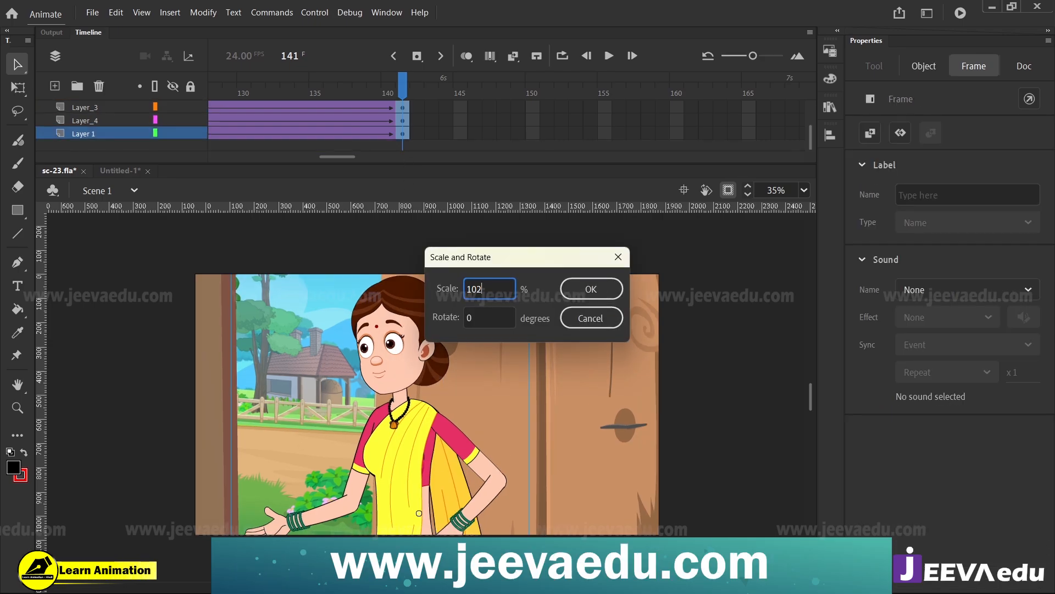
pyautogui.press('Return')
pyautogui.moveTo(443, 374); pyautogui.dragTo(482, 378)
# Step: Hide Layer 5 and preview the woman's shot from frame 88 to frame 141
pyautogui.scroll(3, 356, 125)
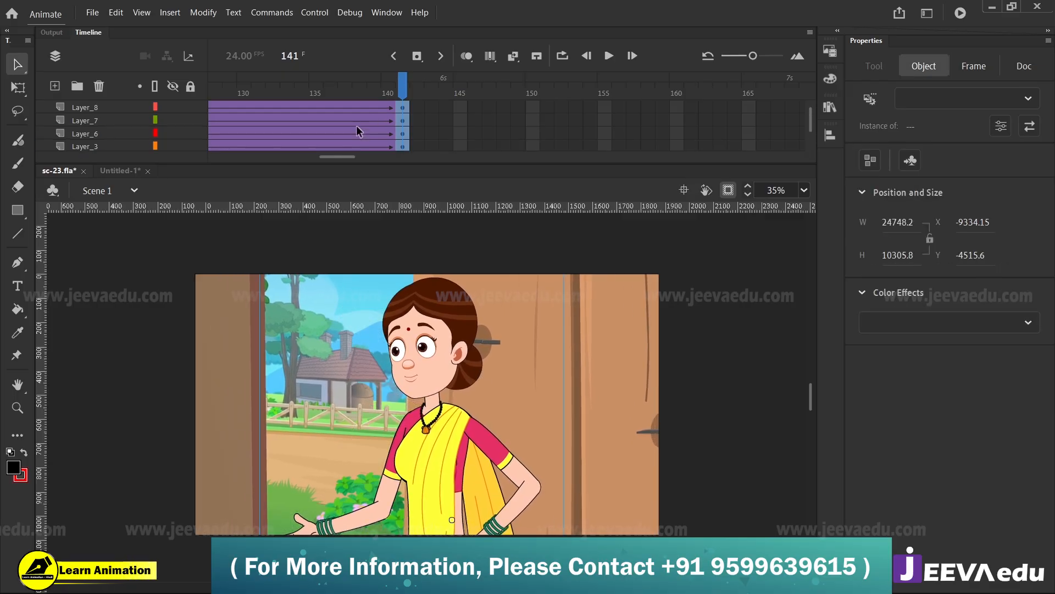
pyautogui.click(170, 104)
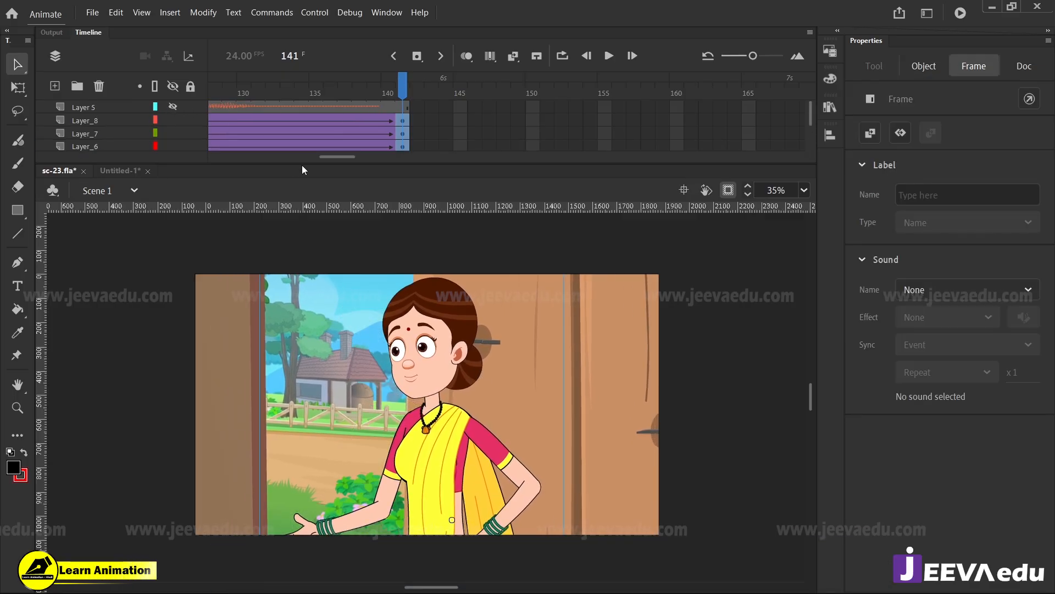
pyautogui.moveTo(327, 157); pyautogui.dragTo(290, 158)
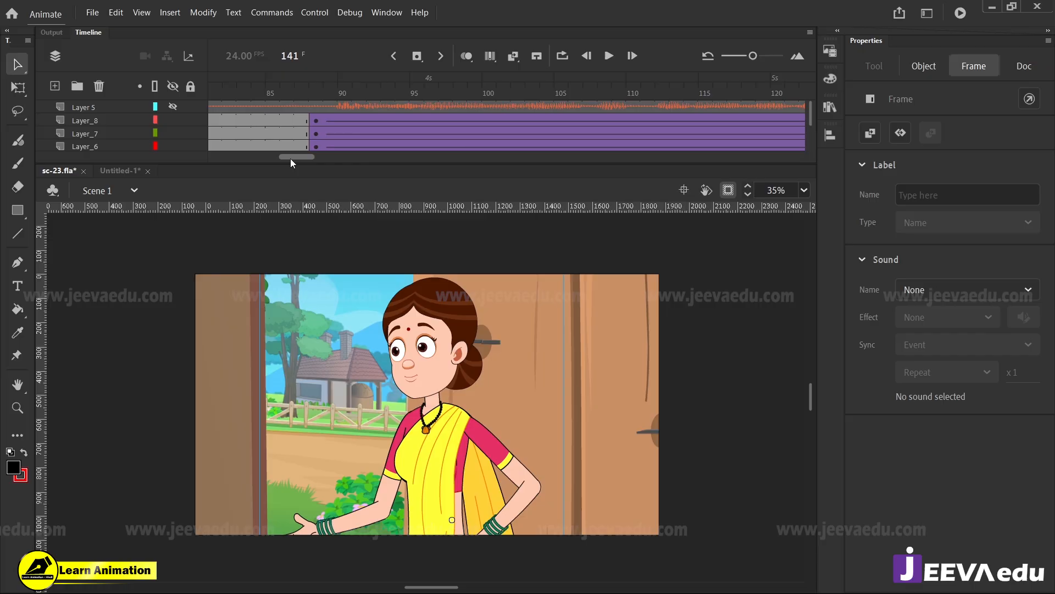
pyautogui.click(309, 105)
pyautogui.moveTo(320, 89); pyautogui.dragTo(573, 105)
# Step: Shift all frame 141 artwork left to about X -9391, Y -4512.75 and preview the woman's shot again
pyautogui.scroll(-3, 358, 126)
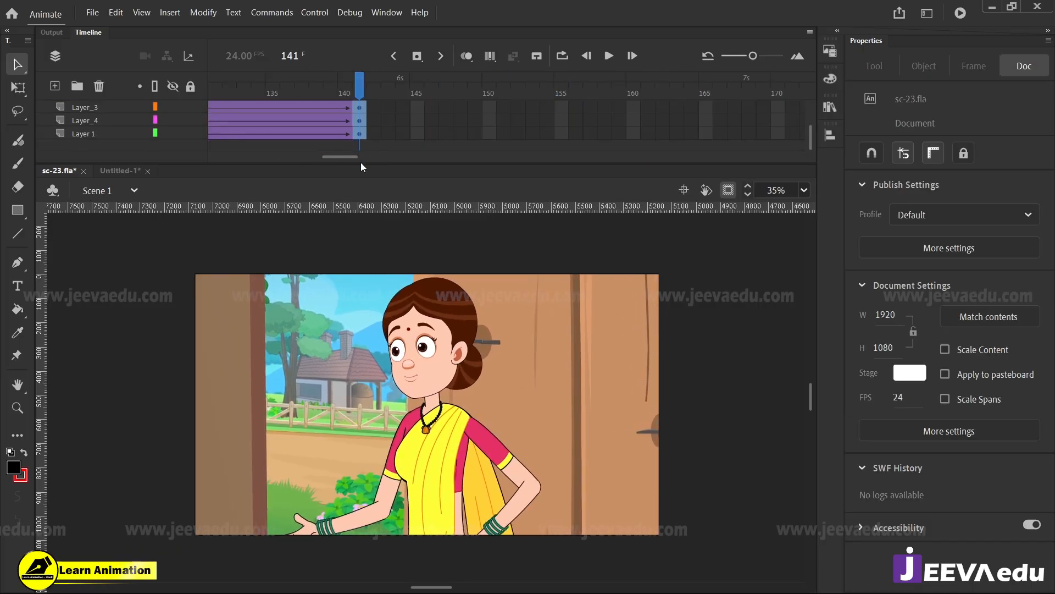
pyautogui.click(359, 134)
pyautogui.moveTo(532, 423); pyautogui.dragTo(511, 417)
pyautogui.moveTo(341, 159); pyautogui.dragTo(294, 158)
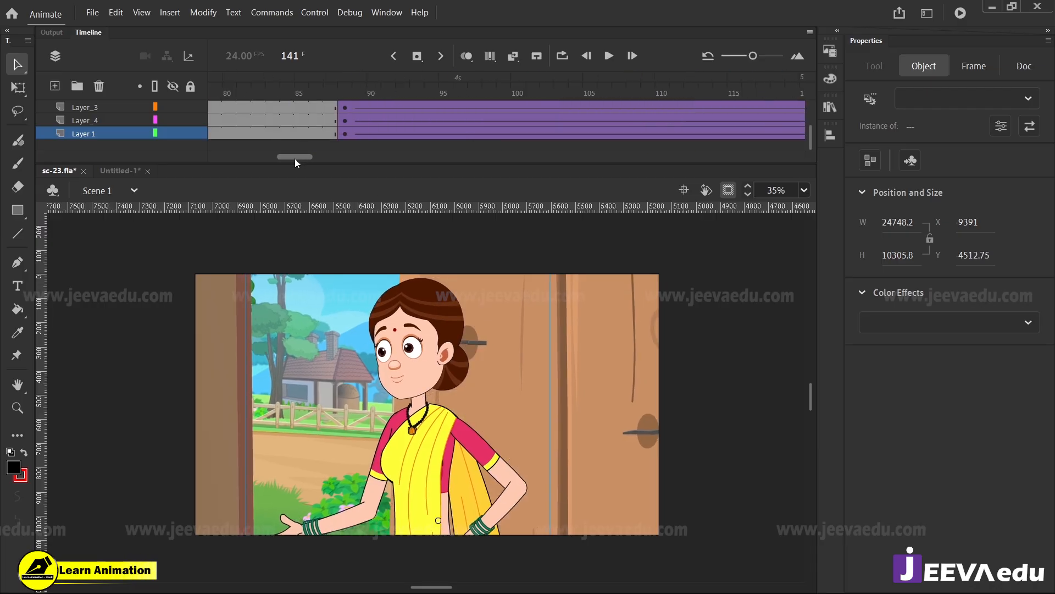
pyautogui.scroll(3, 345, 110)
pyautogui.click(347, 104)
pyautogui.moveTo(500, 101); pyautogui.dragTo(874, 100)
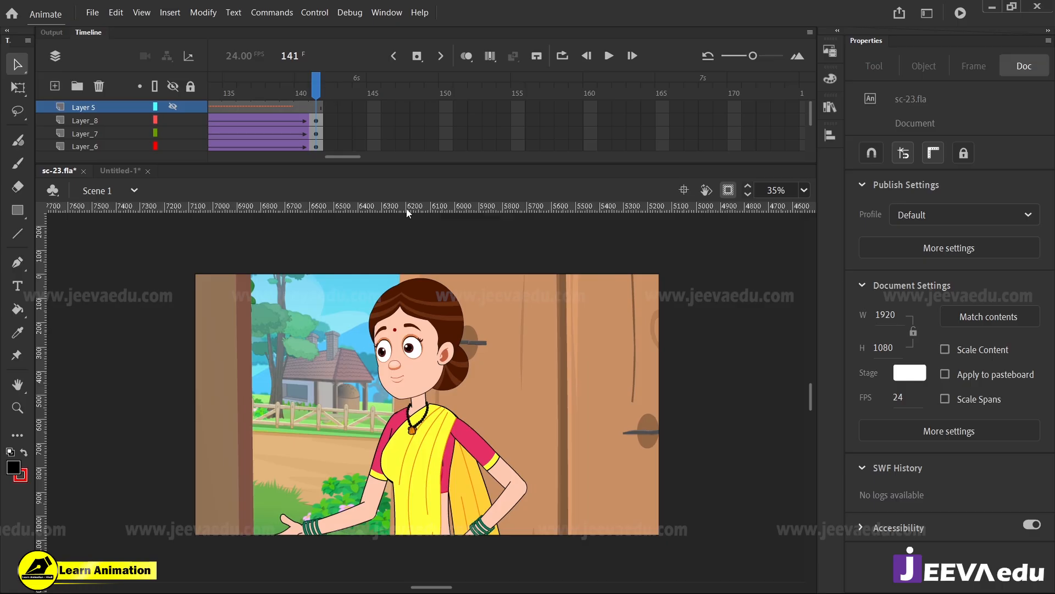
# Step: Nudge only the hut background left behind the woman at frame 141 and preview the camera move
pyautogui.click(502, 308)
pyautogui.press('Left')
pyautogui.press('Left')
pyautogui.press('Left')
pyautogui.press('Left')
pyautogui.press('Left')
pyautogui.press('Left')
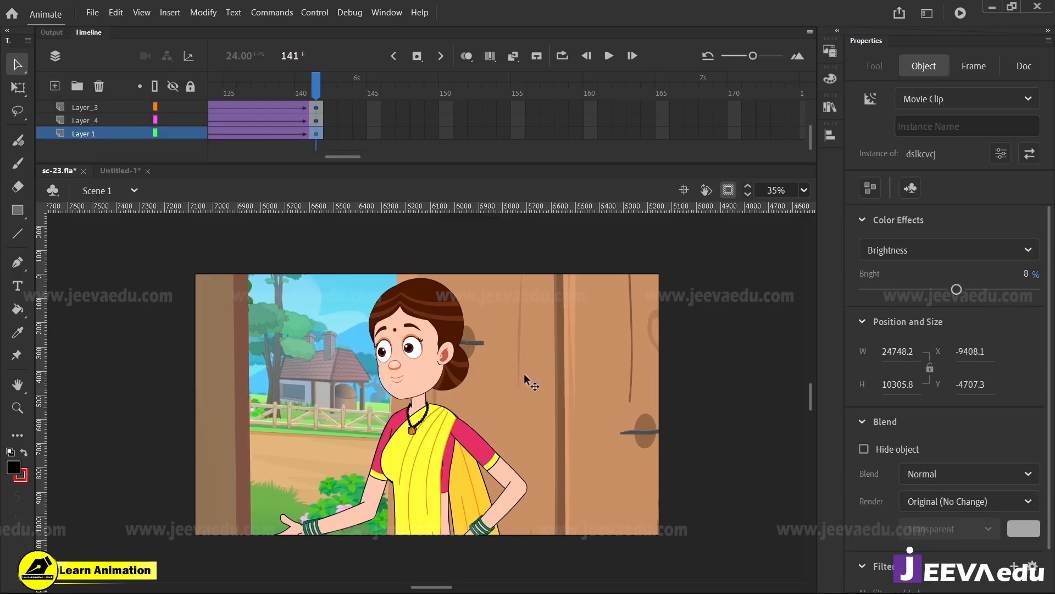
pyautogui.press('Left')
pyautogui.press('Left')
pyautogui.press('Left')
pyautogui.press('Left')
pyautogui.press('Left')
pyautogui.moveTo(311, 94); pyautogui.dragTo(633, 145)
pyautogui.press('Return')
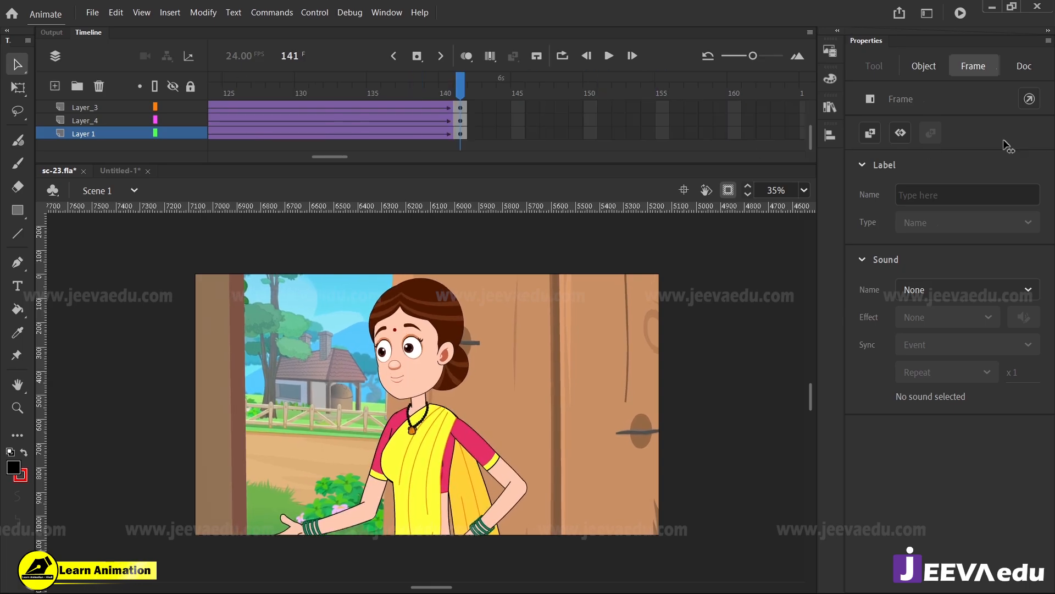
# Step: Examine the wide hut shot at frame 1, the girl's close-up at frame 59 and the woman's shot at frame 88
pyautogui.moveTo(342, 156); pyautogui.dragTo(152, 163)
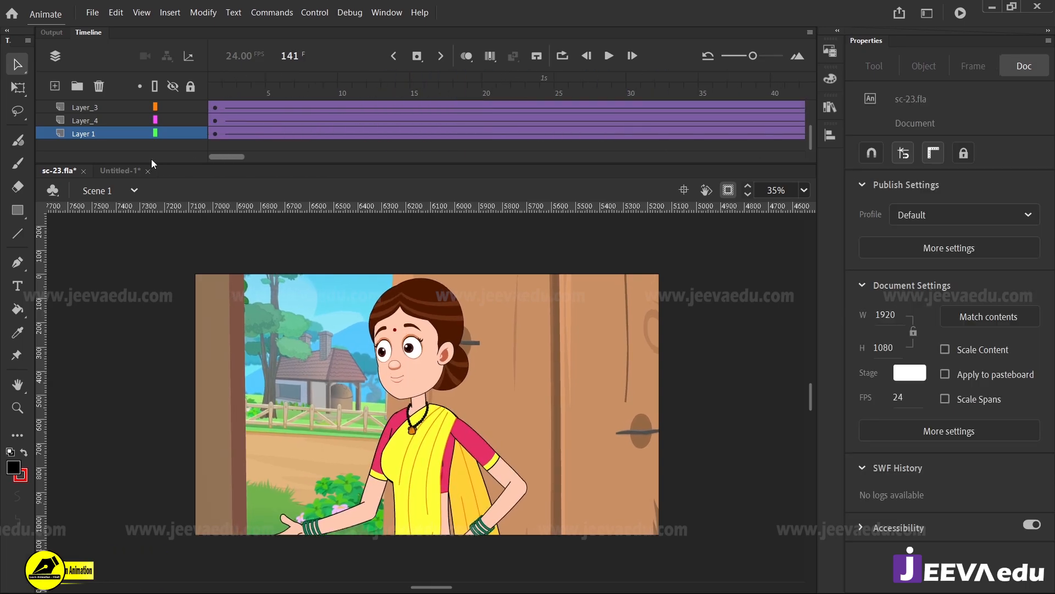
pyautogui.scroll(3, 215, 114)
pyautogui.click(214, 107)
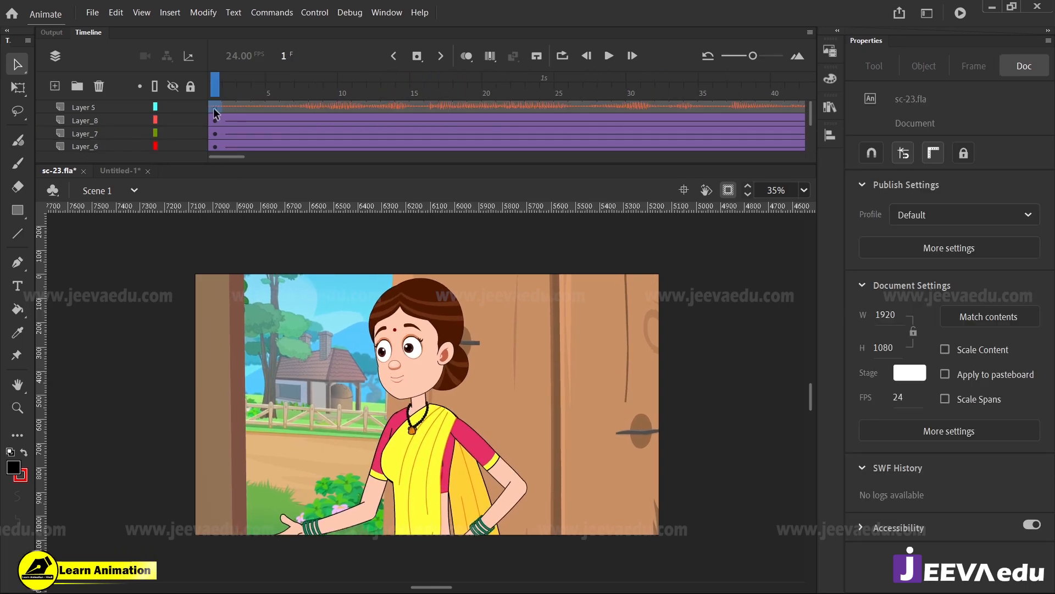
pyautogui.moveTo(453, 471); pyautogui.dragTo(461, 456)
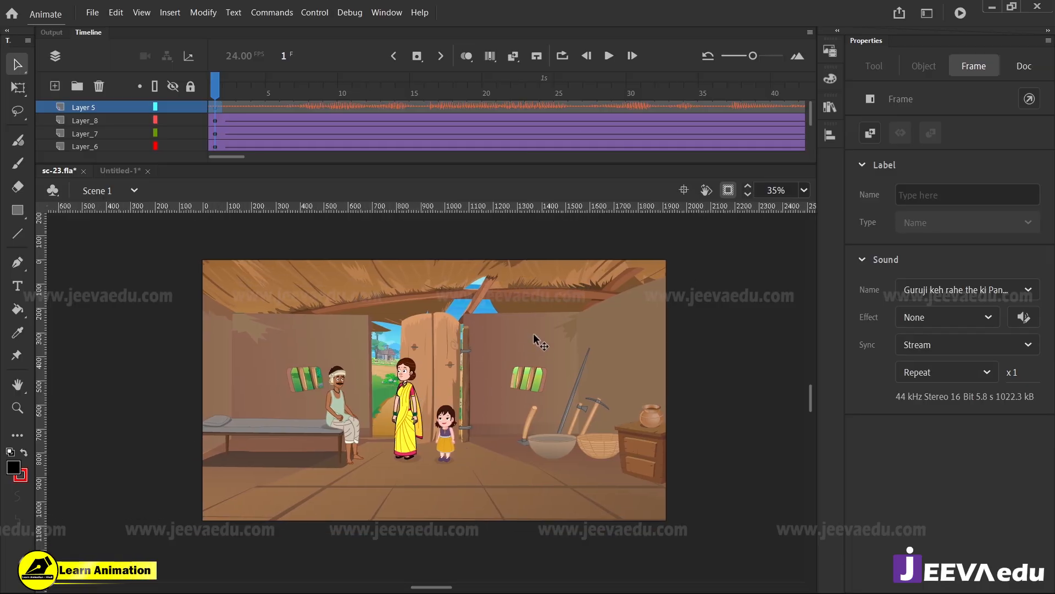
pyautogui.moveTo(228, 156); pyautogui.dragTo(275, 160)
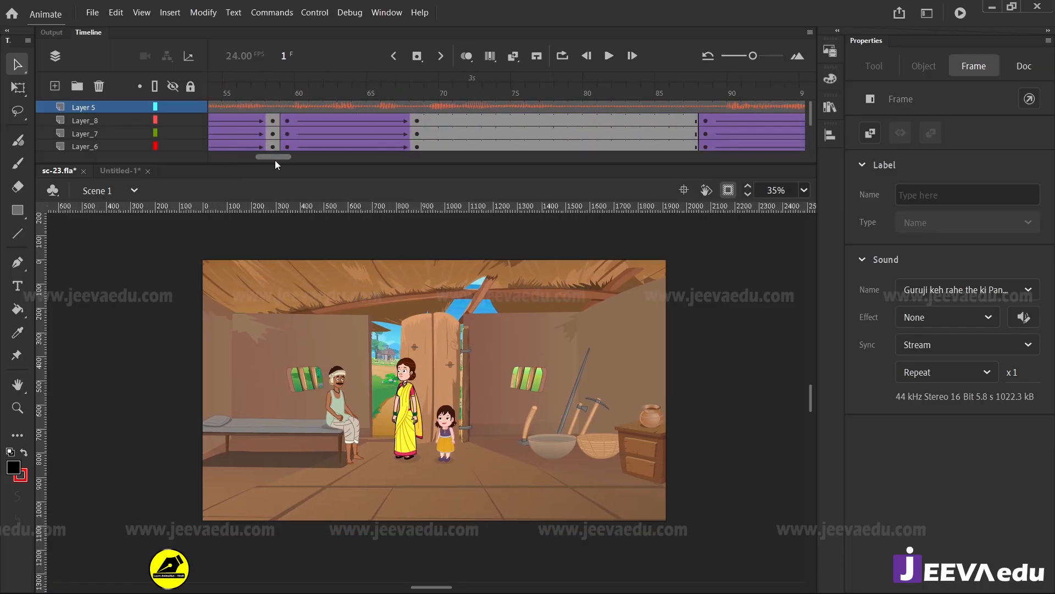
pyautogui.click(286, 110)
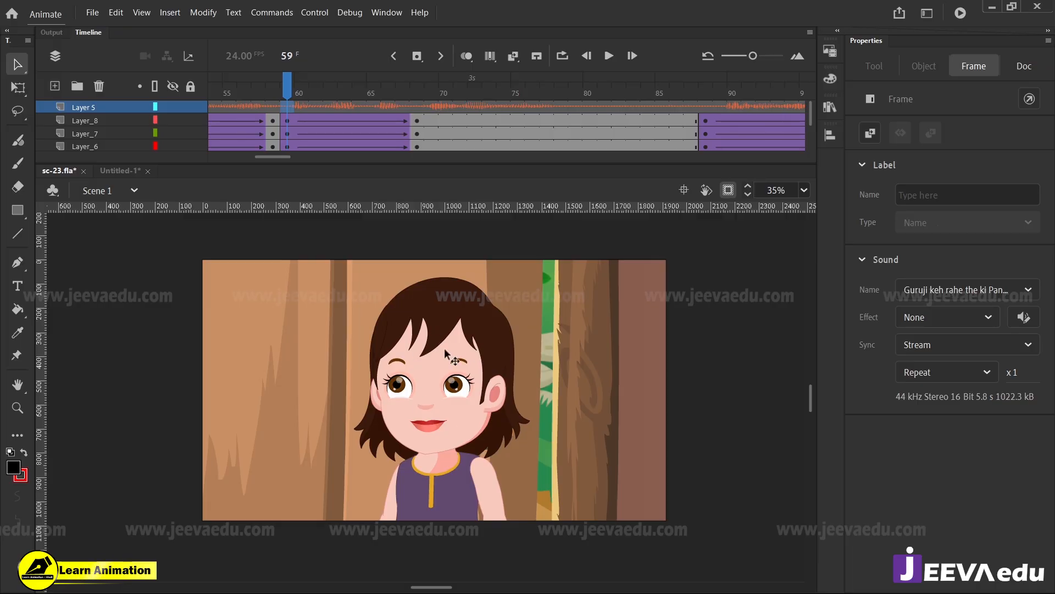
pyautogui.click(707, 112)
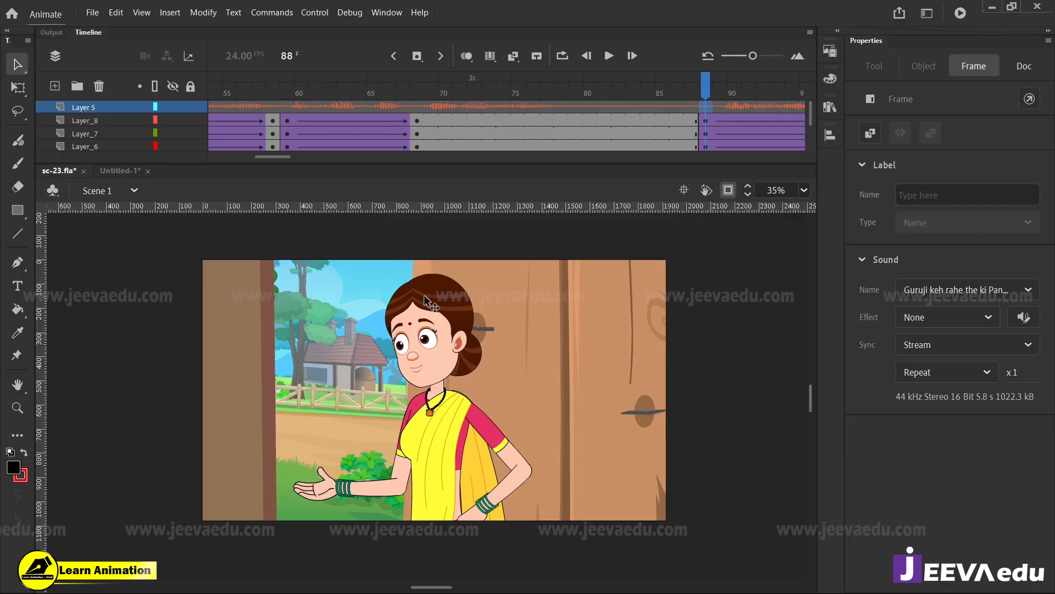
# Step: Add a layer above Layer_8 for Classic Brush sketching and lock all the other layers
pyautogui.click(90, 122)
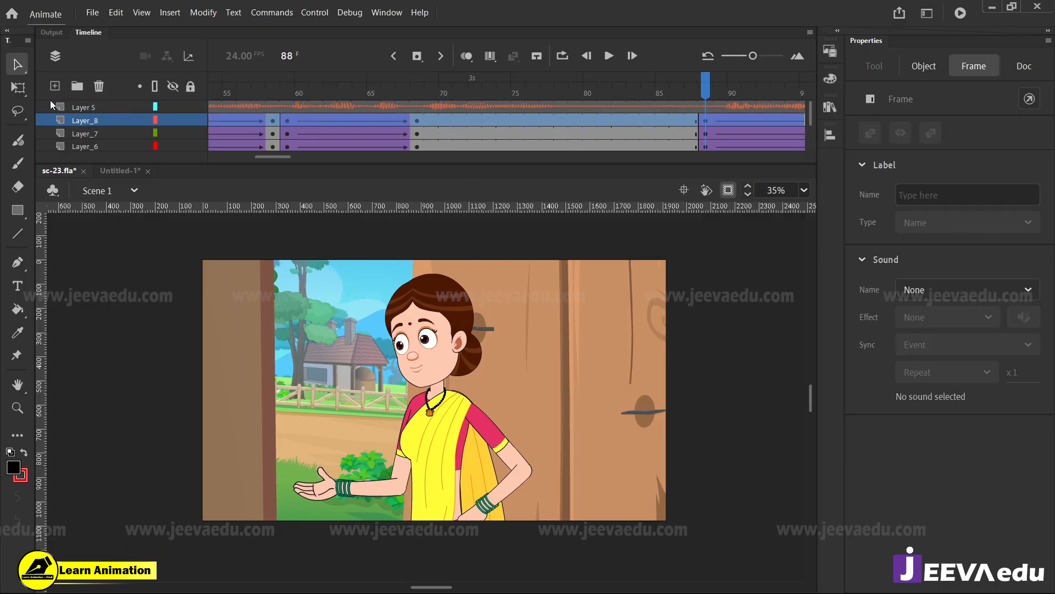
pyautogui.click(55, 86)
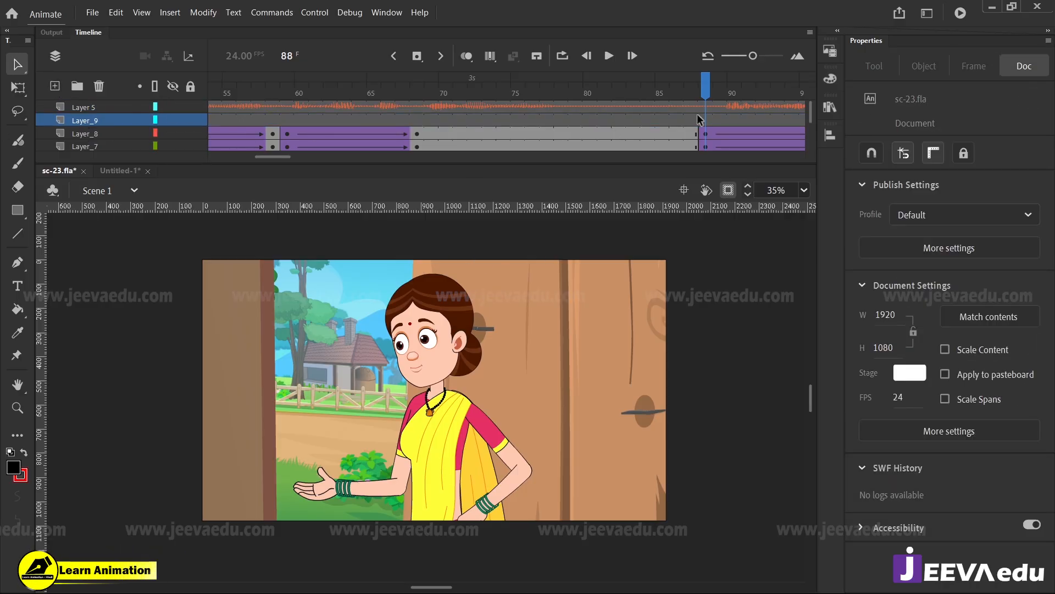
pyautogui.press('b')
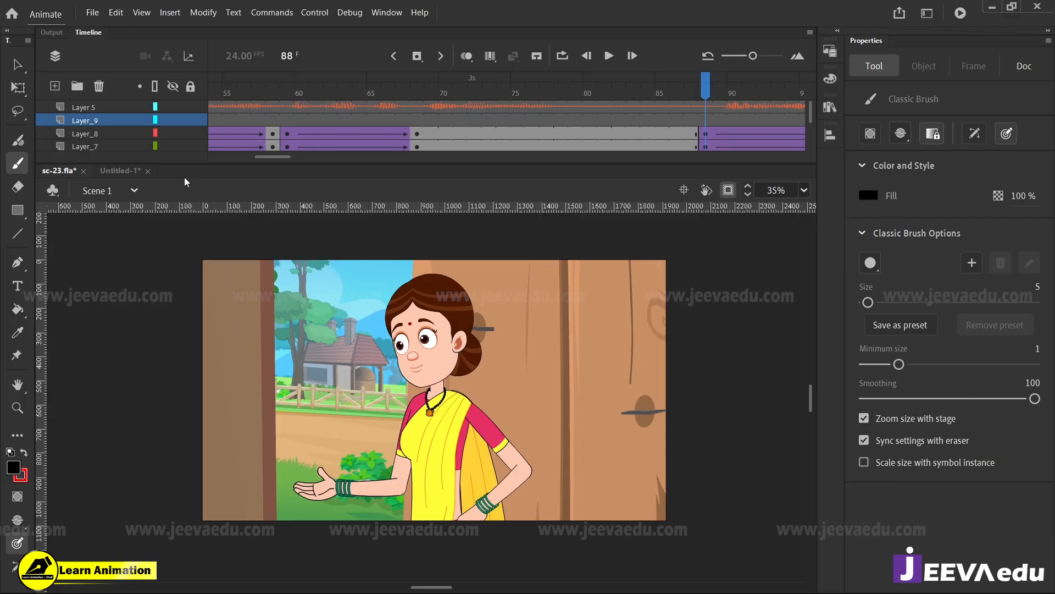
pyautogui.click(191, 118)
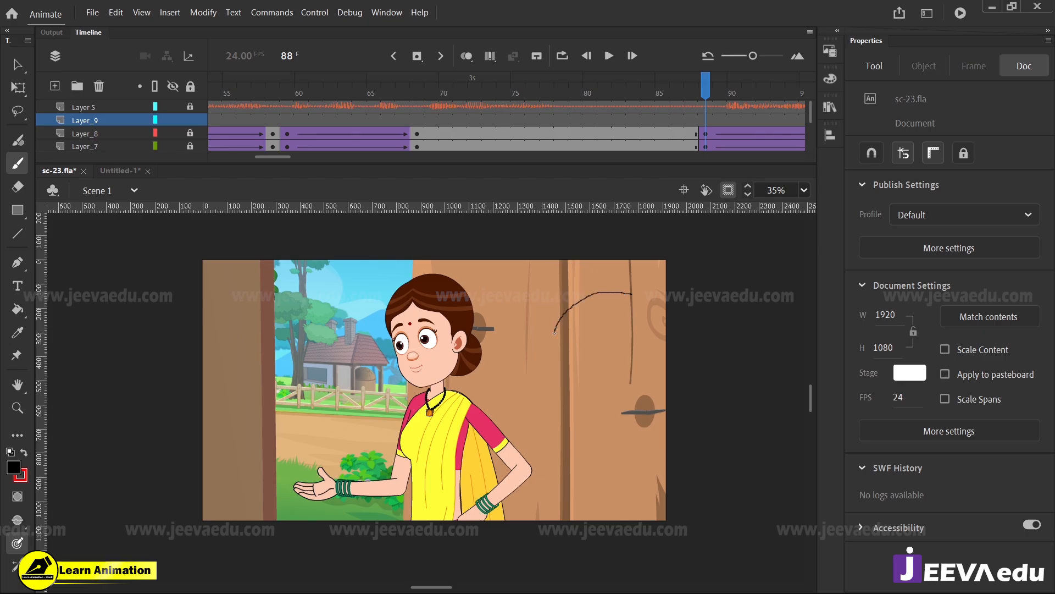
# Step: Sketch a rough over-the-shoulder head, neck and face profile on the new layer over the door
pyautogui.moveTo(657, 320); pyautogui.dragTo(609, 299)
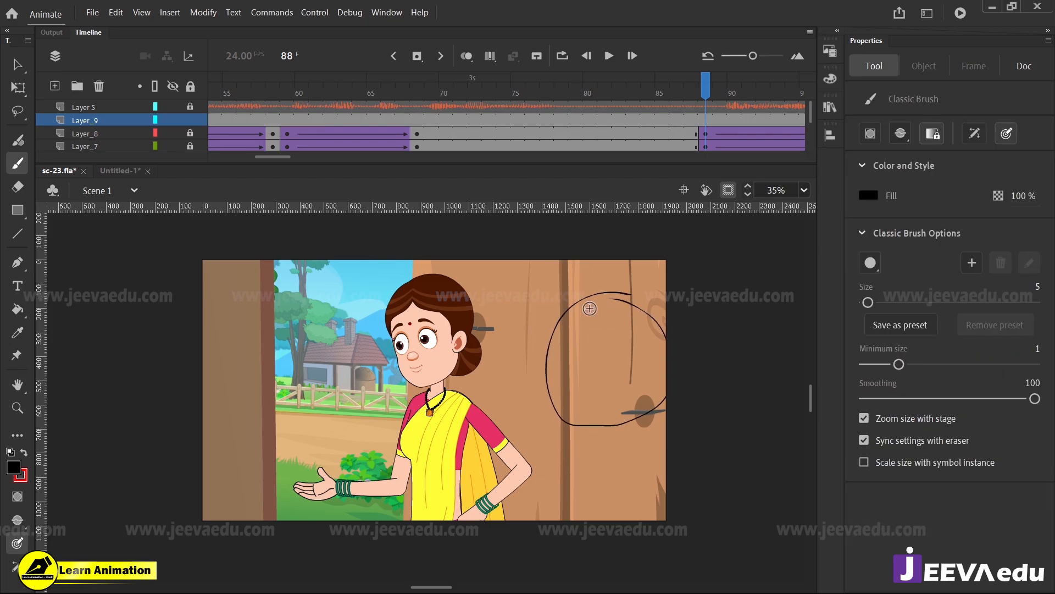
pyautogui.moveTo(574, 427); pyautogui.dragTo(555, 520)
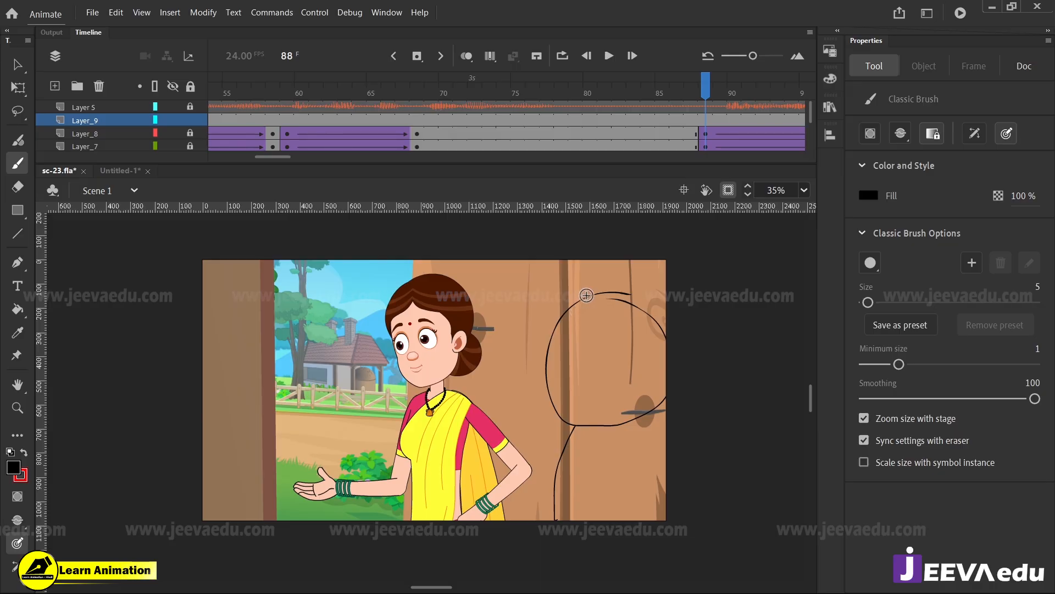
pyautogui.moveTo(553, 309); pyautogui.dragTo(570, 351)
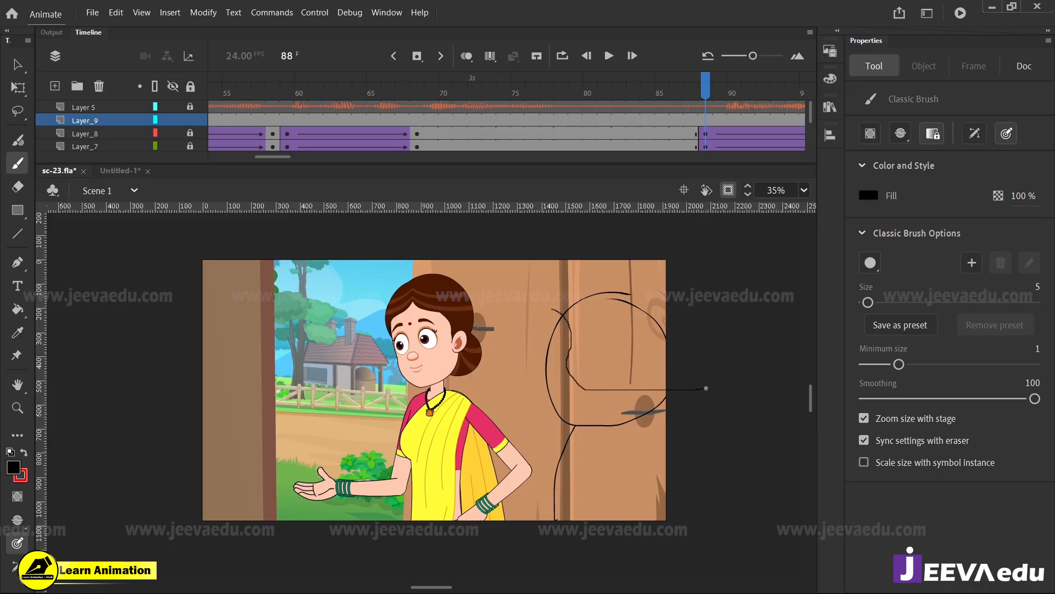
pyautogui.moveTo(707, 388); pyautogui.dragTo(566, 387)
pyautogui.moveTo(554, 326)
pyautogui.mouseDown()
pyautogui.moveTo(537, 374)
pyautogui.moveTo(560, 429)
pyautogui.mouseUp()
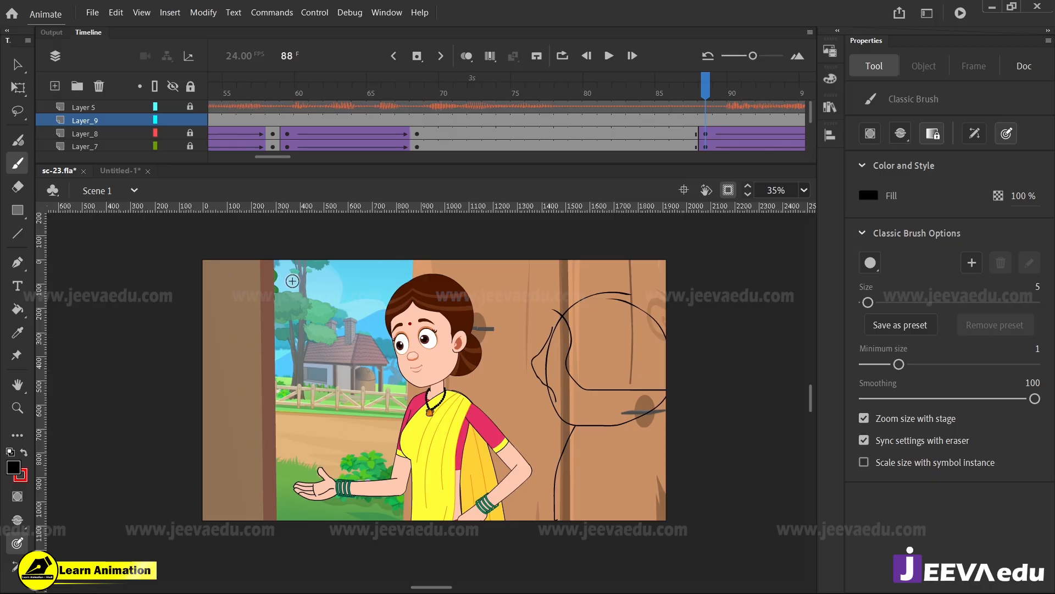
# Step: Sketch a second figure's round head with facial guidelines and sloping shoulders in front of the doorway scenery
pyautogui.moveTo(334, 280)
pyautogui.mouseDown()
pyautogui.moveTo(355, 399)
pyautogui.moveTo(280, 330)
pyautogui.moveTo(329, 279)
pyautogui.mouseUp()
pyautogui.moveTo(341, 279); pyautogui.dragTo(356, 383)
pyautogui.moveTo(277, 317); pyautogui.dragTo(404, 338)
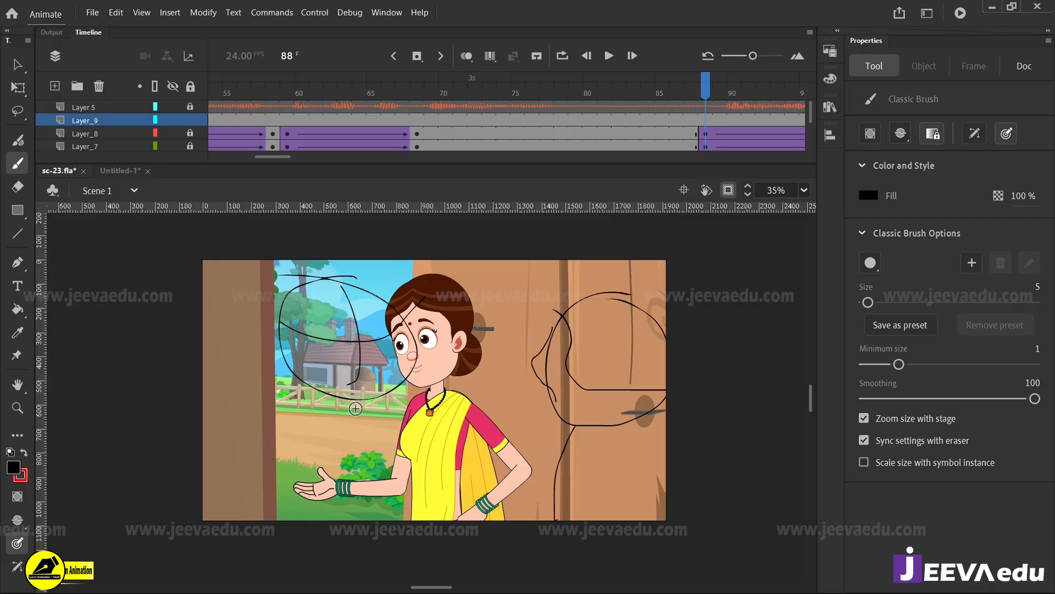
pyautogui.moveTo(329, 406); pyautogui.dragTo(234, 497)
pyautogui.moveTo(360, 417); pyautogui.dragTo(431, 520)
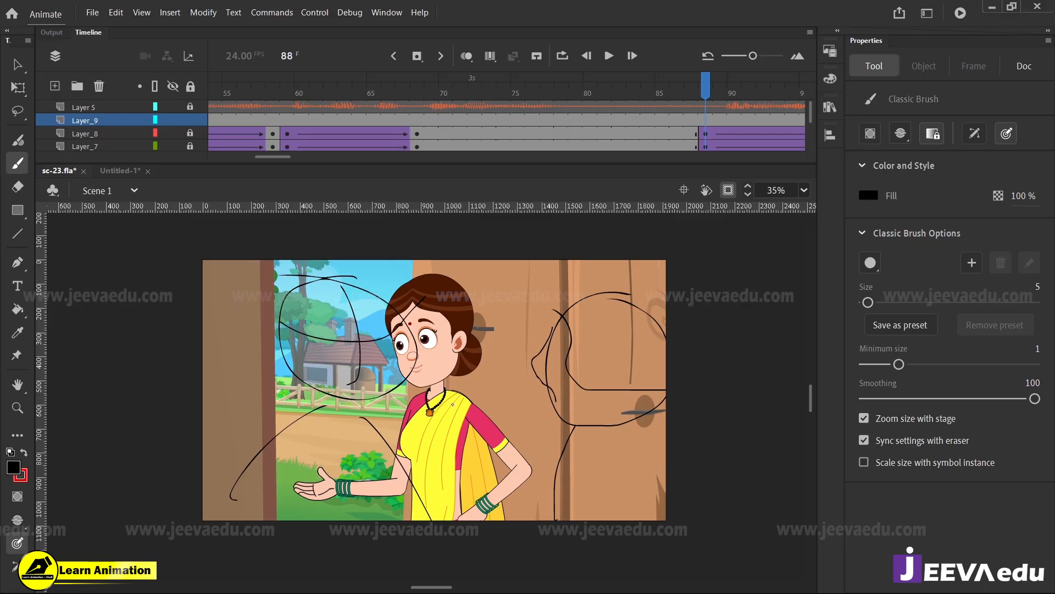
# Step: Draw an arrow and tick-like direction marks around the sketched figures, and delete the sketch layer
pyautogui.moveTo(452, 405); pyautogui.dragTo(516, 437)
pyautogui.moveTo(519, 417)
pyautogui.mouseDown()
pyautogui.moveTo(575, 449)
pyautogui.moveTo(503, 467)
pyautogui.mouseUp()
pyautogui.moveTo(607, 447); pyautogui.dragTo(665, 477)
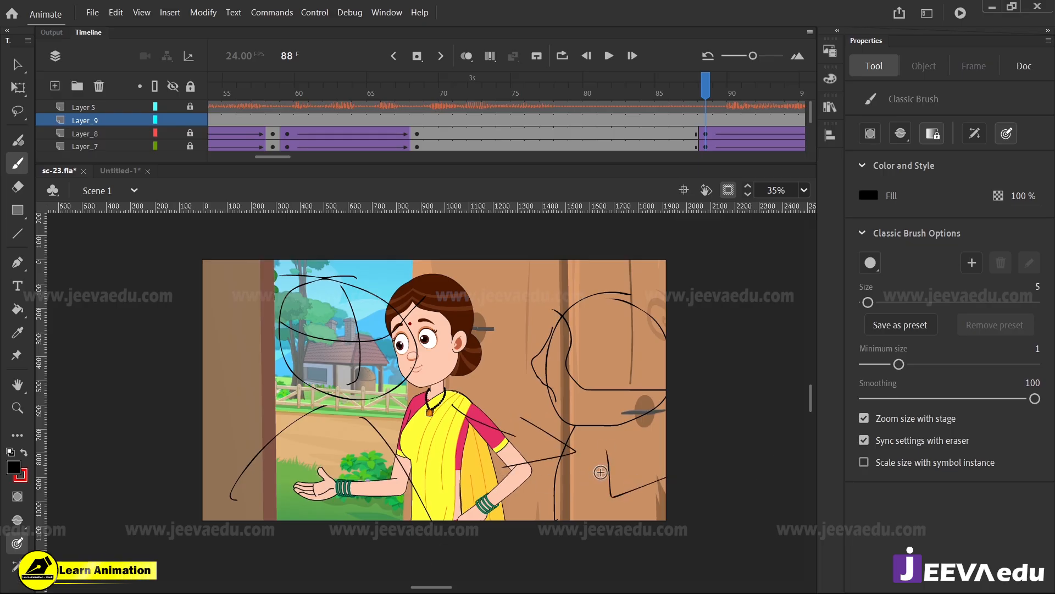
pyautogui.moveTo(493, 286)
pyautogui.mouseDown()
pyautogui.moveTo(499, 316)
pyautogui.moveTo(567, 287)
pyautogui.mouseUp()
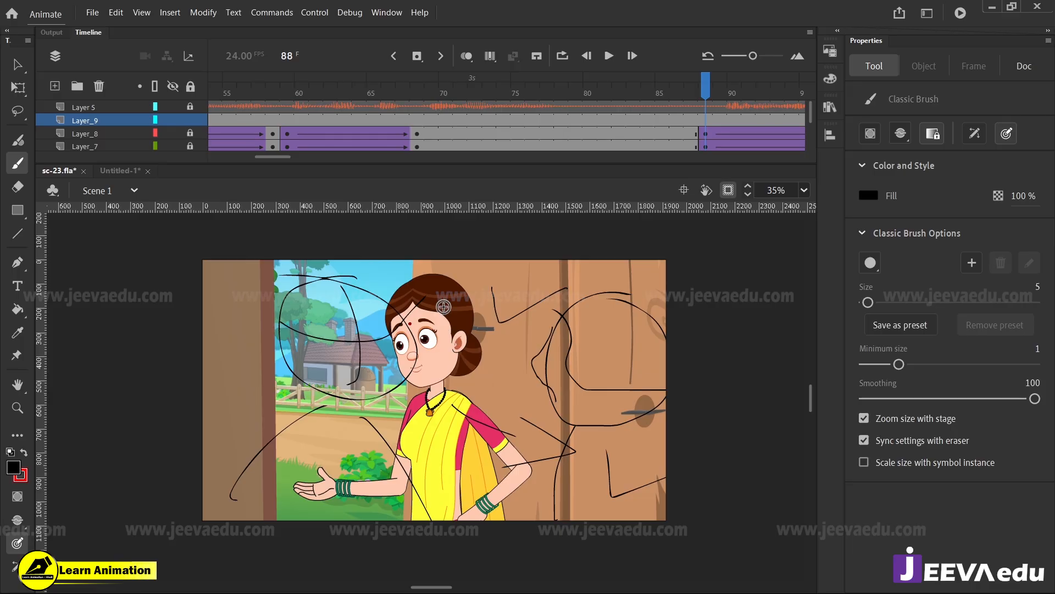
pyautogui.moveTo(446, 334); pyautogui.dragTo(507, 281)
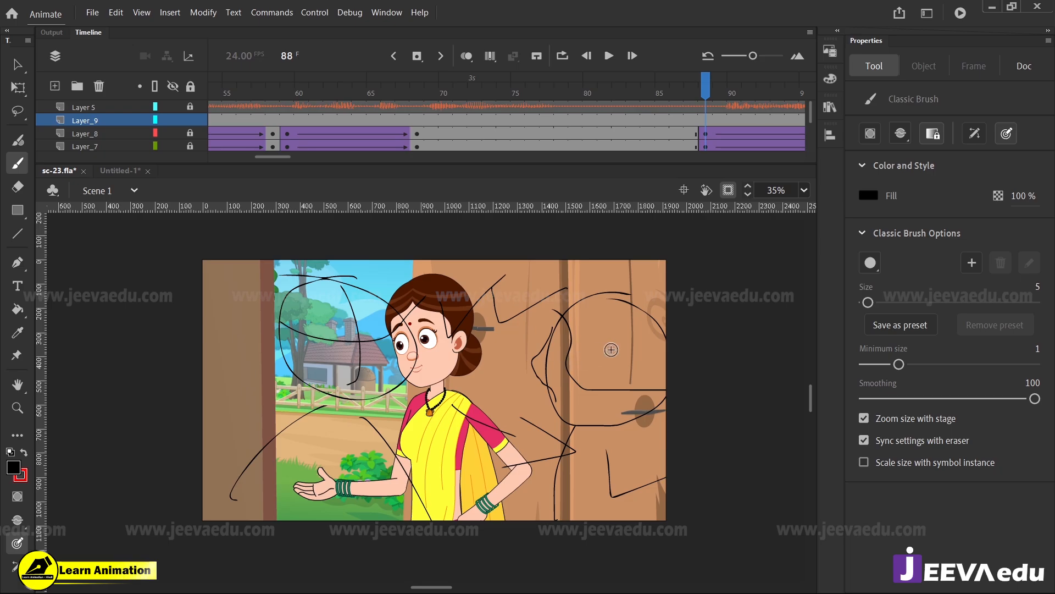
pyautogui.click(117, 121)
pyautogui.click(99, 86)
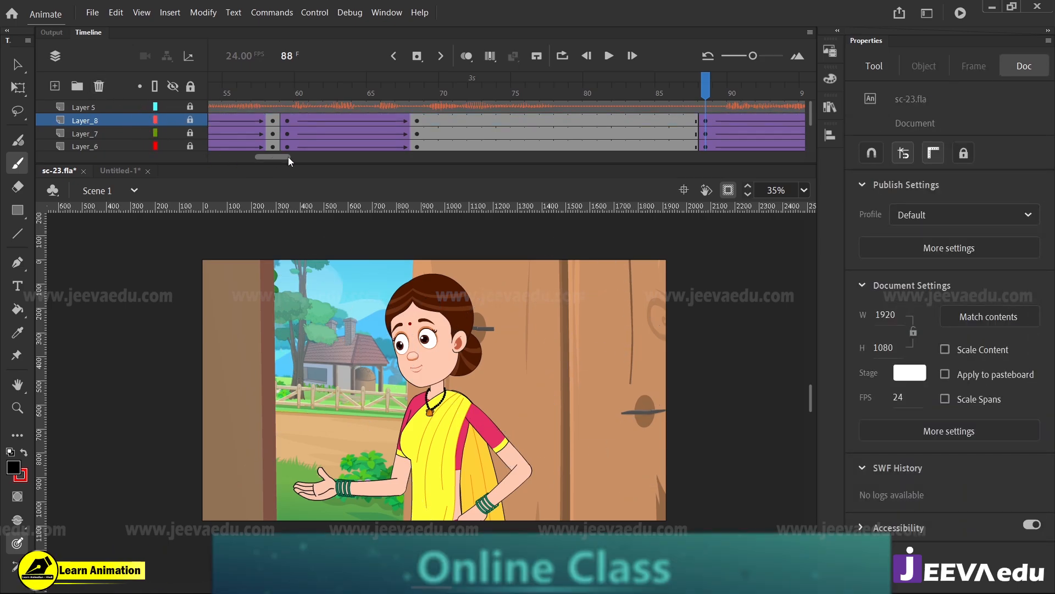
# Step: Return to frame 1 and zoom in on the wide hut shot
pyautogui.moveTo(288, 157); pyautogui.dragTo(239, 159)
pyautogui.click(219, 106)
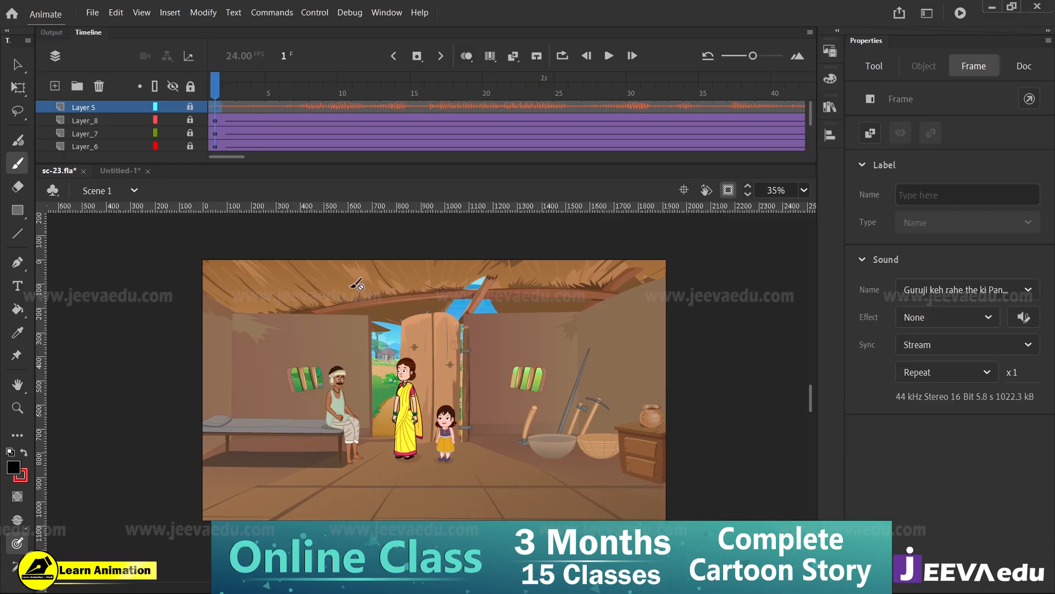
pyautogui.press('z')
pyautogui.moveTo(198, 252); pyautogui.dragTo(689, 547)
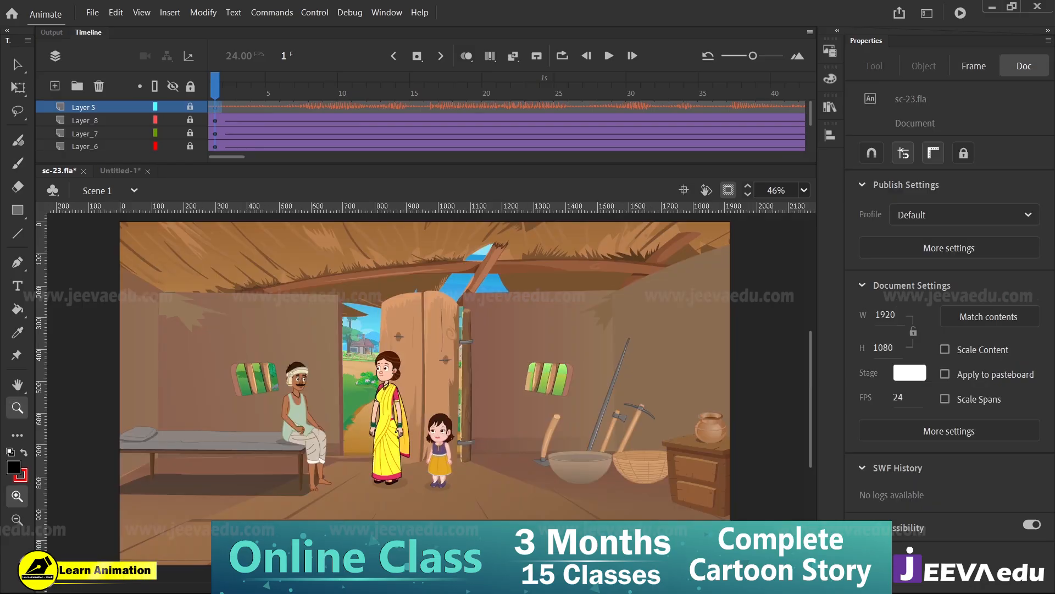
# Step: Play the hut animation from frame 1 through the woman's shot to review the camera moves
pyautogui.press('Return')
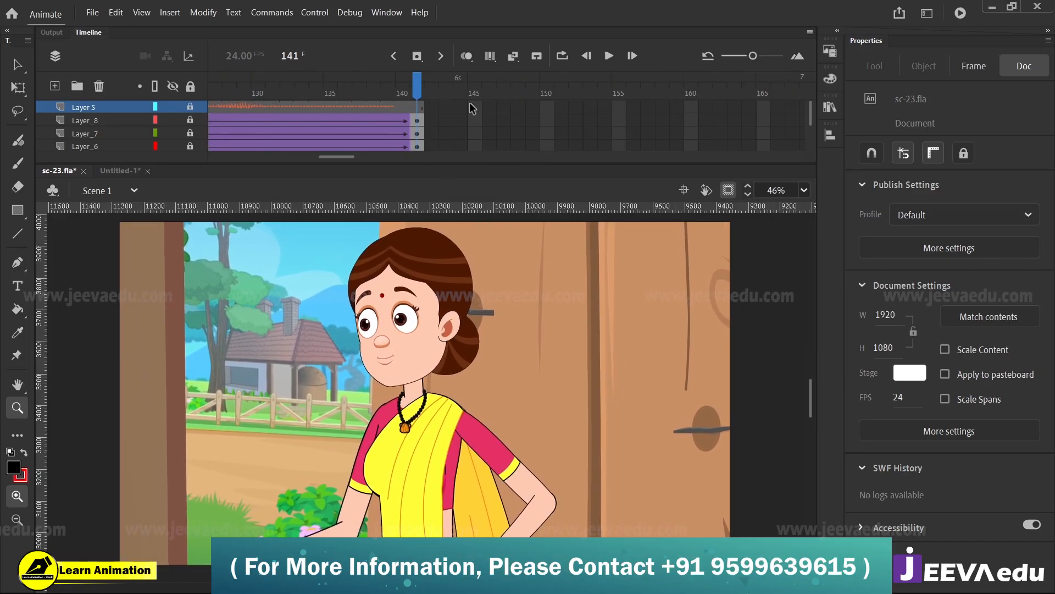
pyautogui.click(465, 133)
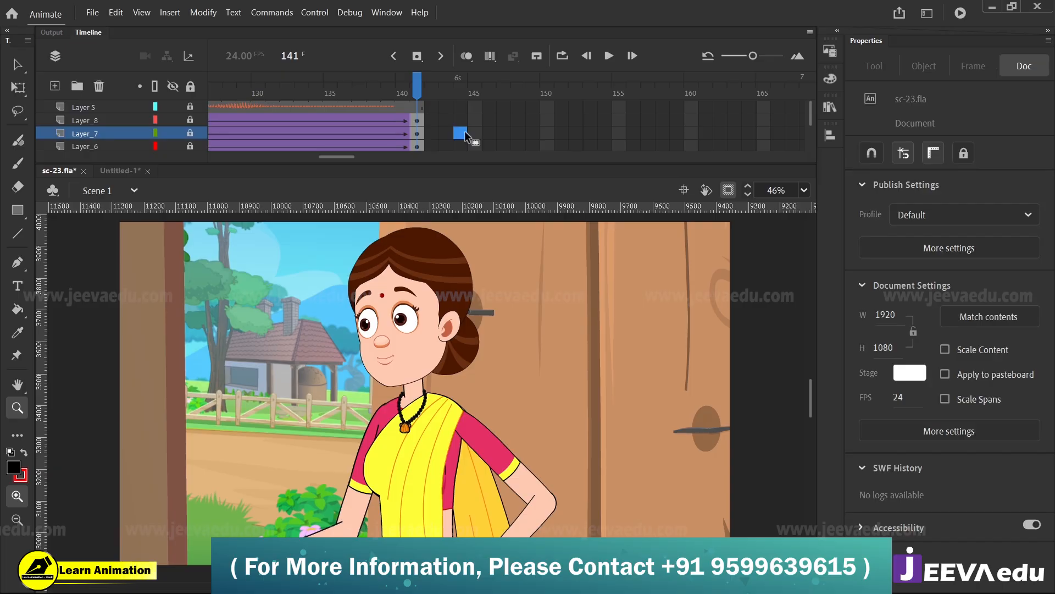
pyautogui.click(530, 128)
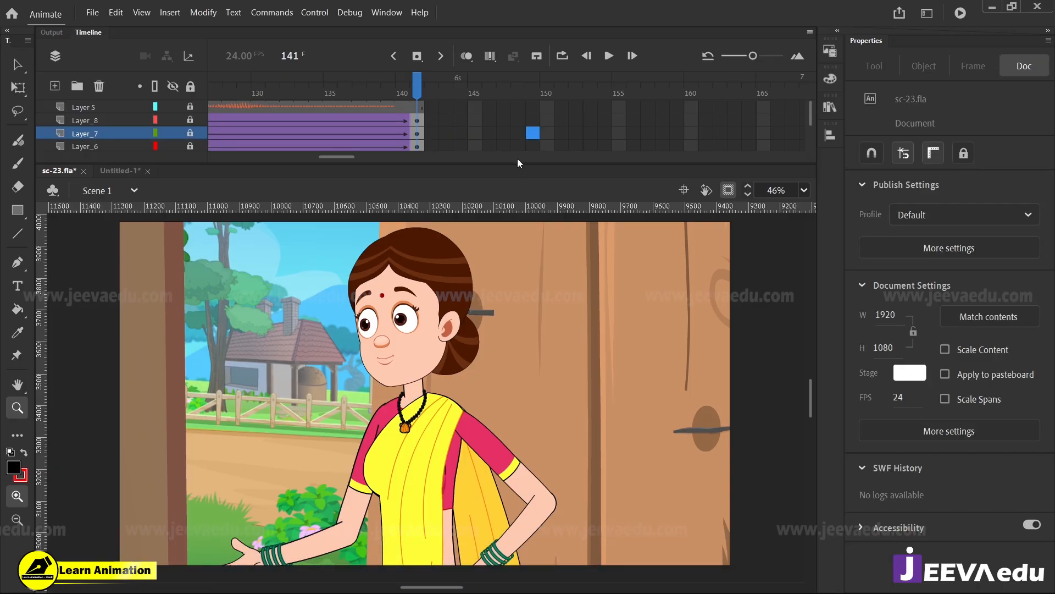
pyautogui.click(517, 158)
pyautogui.moveTo(377, 158); pyautogui.dragTo(185, 158)
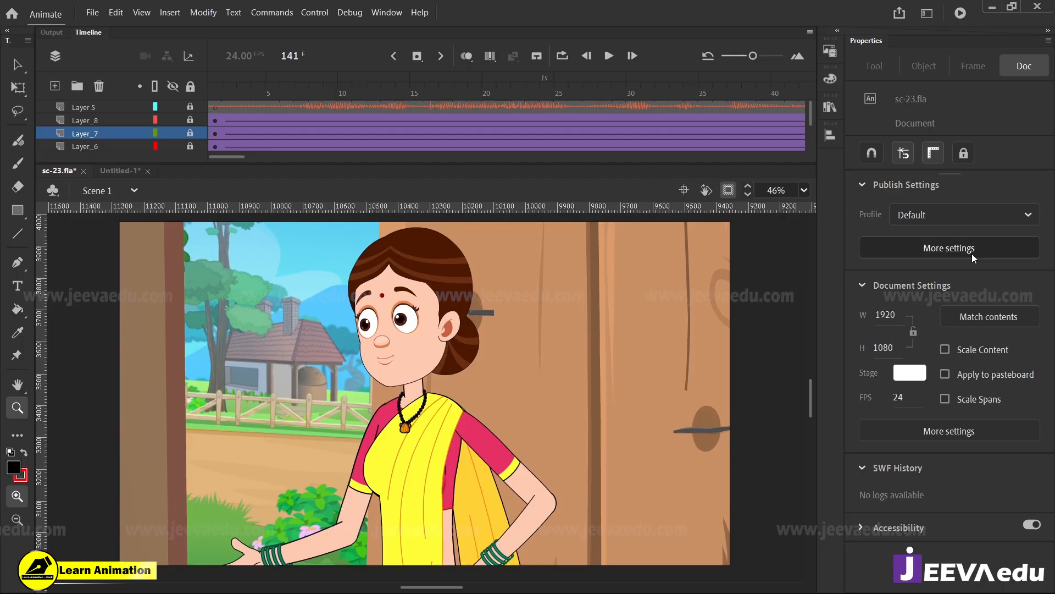
# Step: Check the publish settings for JPEG quality 100 and an MP3 audio stream at 128 kbps with Best quality, and accept them
pyautogui.click(953, 249)
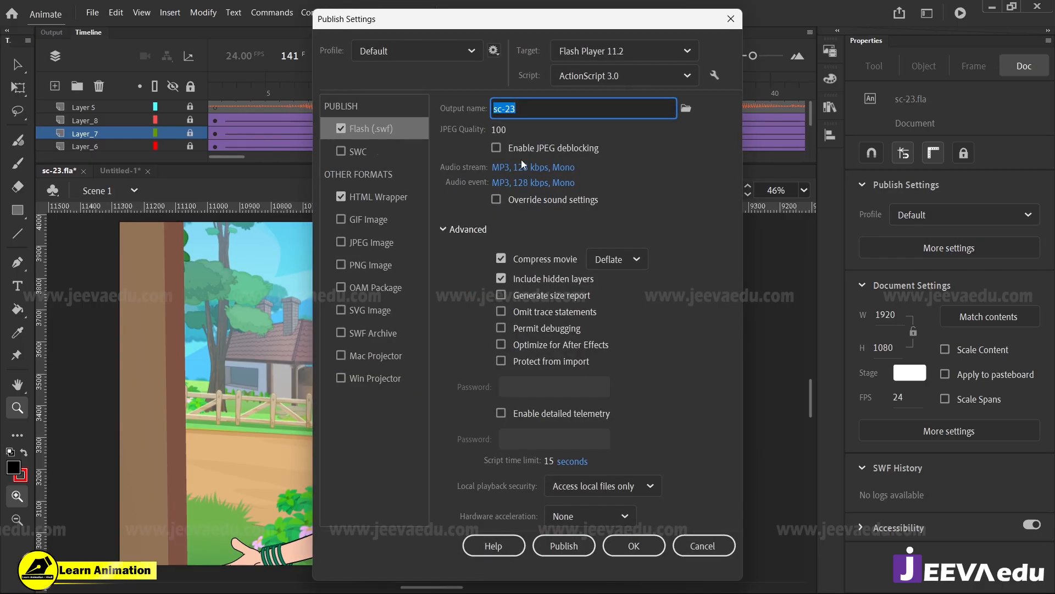
pyautogui.click(500, 130)
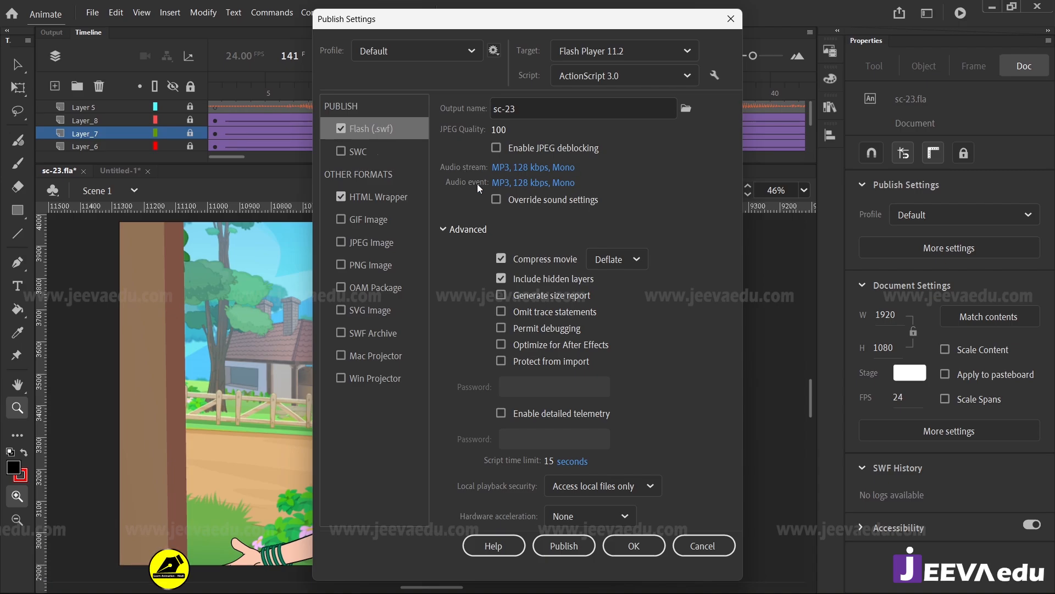
pyautogui.click(522, 168)
pyautogui.click(506, 314)
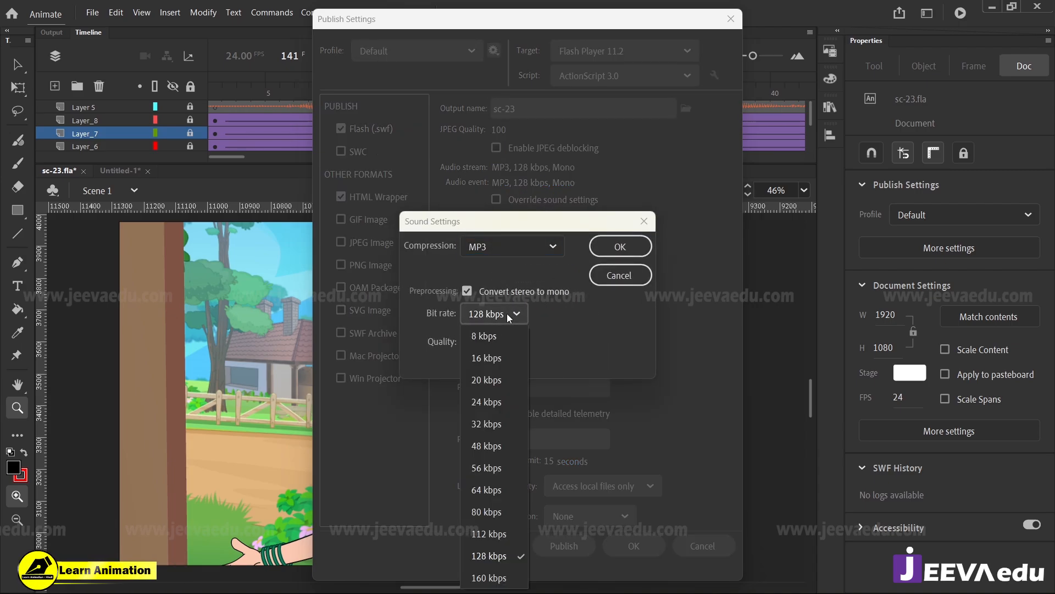
pyautogui.click(574, 322)
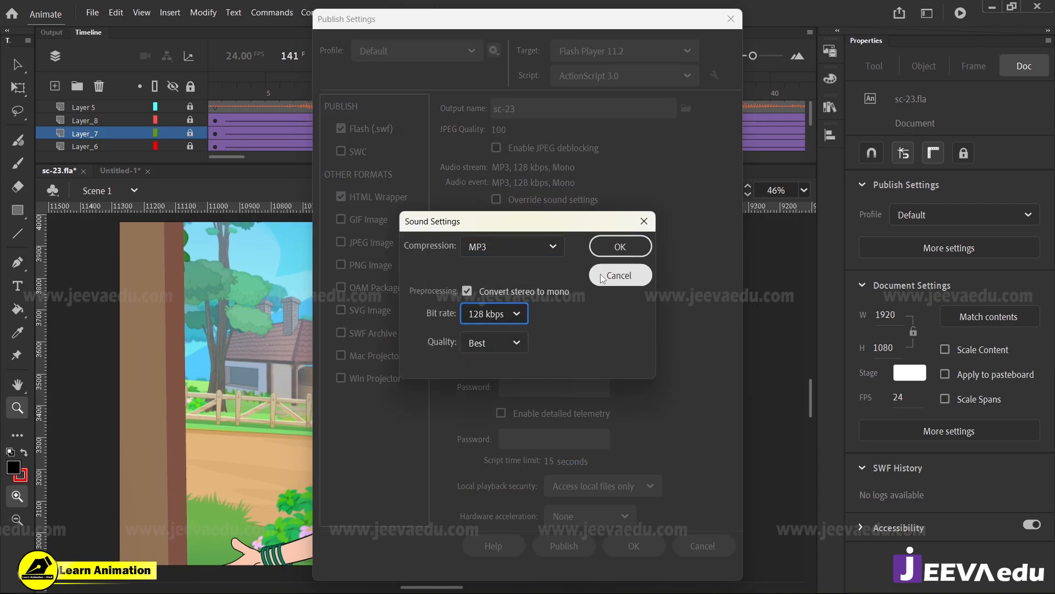
pyautogui.click(620, 246)
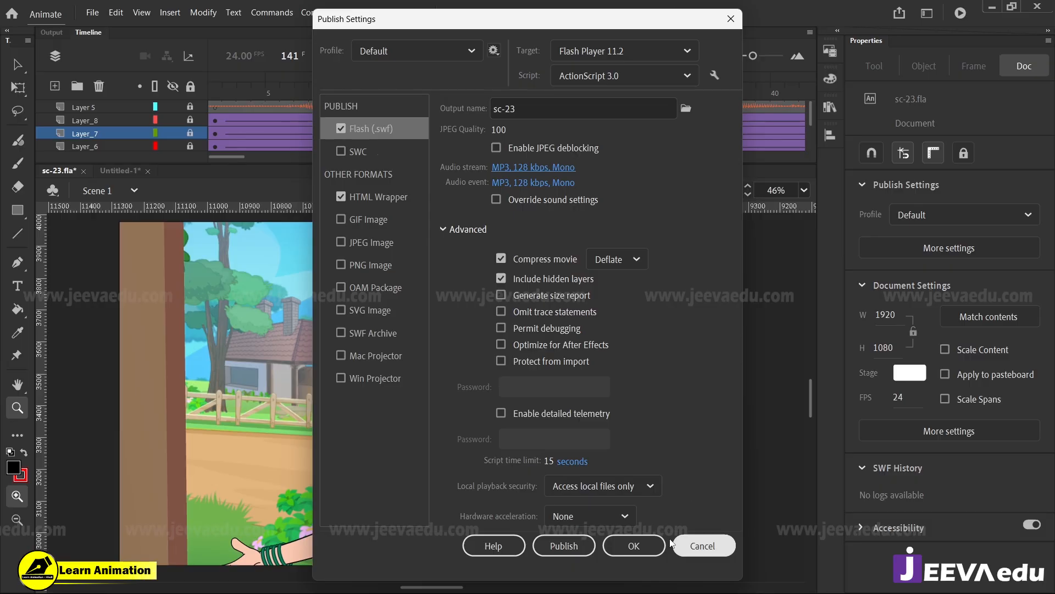
pyautogui.click(638, 545)
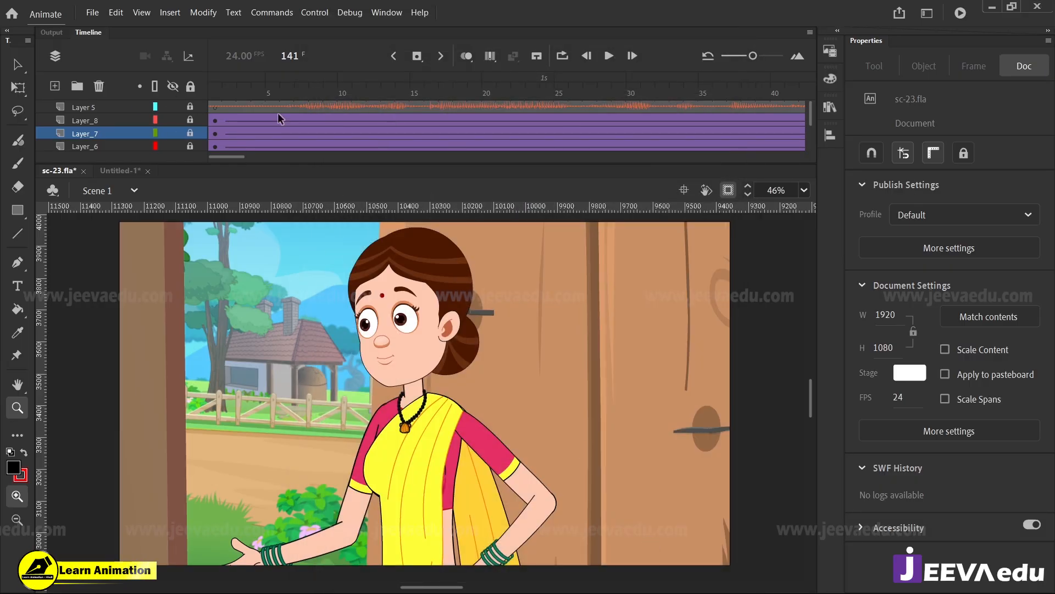
# Step: Open the video export settings for the movie and look through the available formats, keeping H.264
pyautogui.click(92, 12)
pyautogui.moveTo(153, 227)
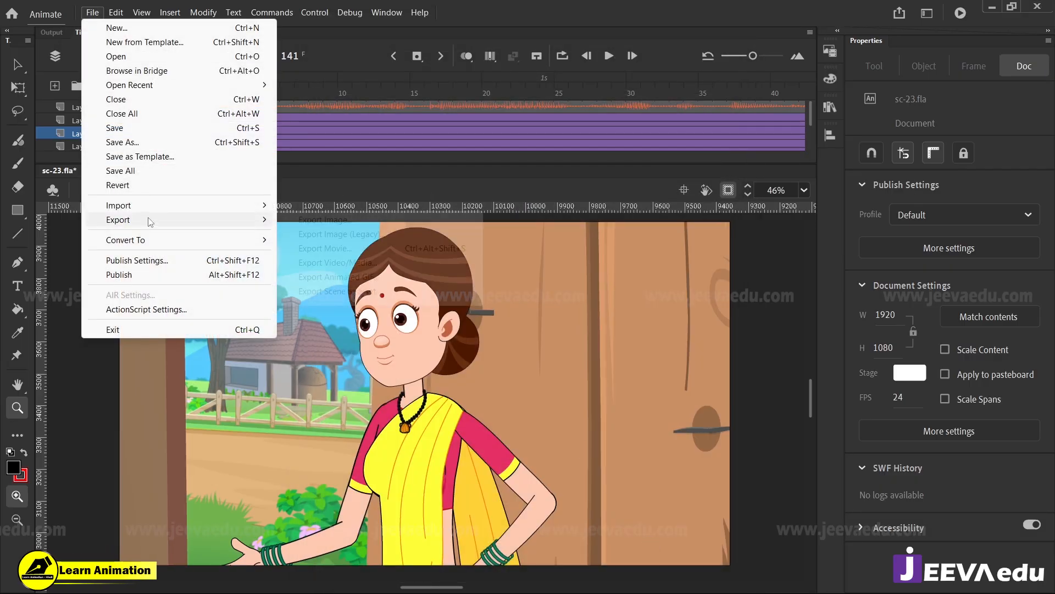
pyautogui.click(349, 263)
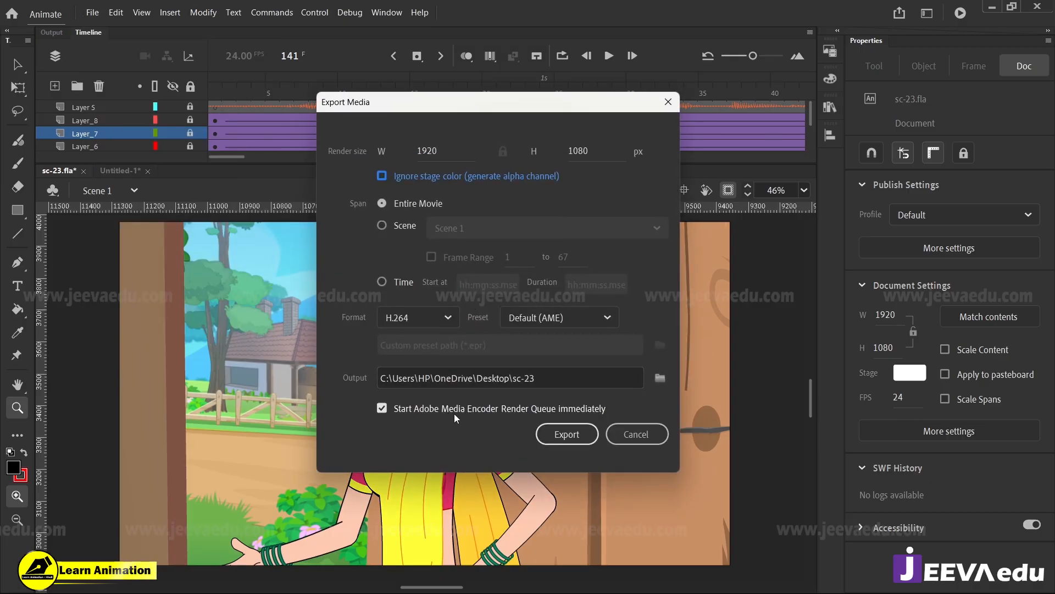
pyautogui.click(437, 318)
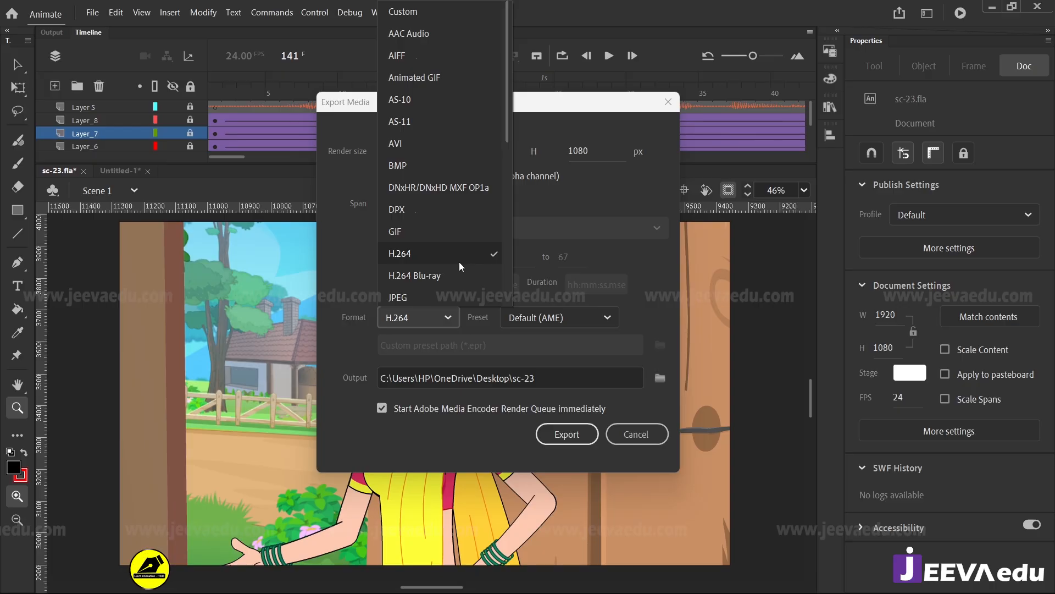
pyautogui.scroll(-5, 452, 260)
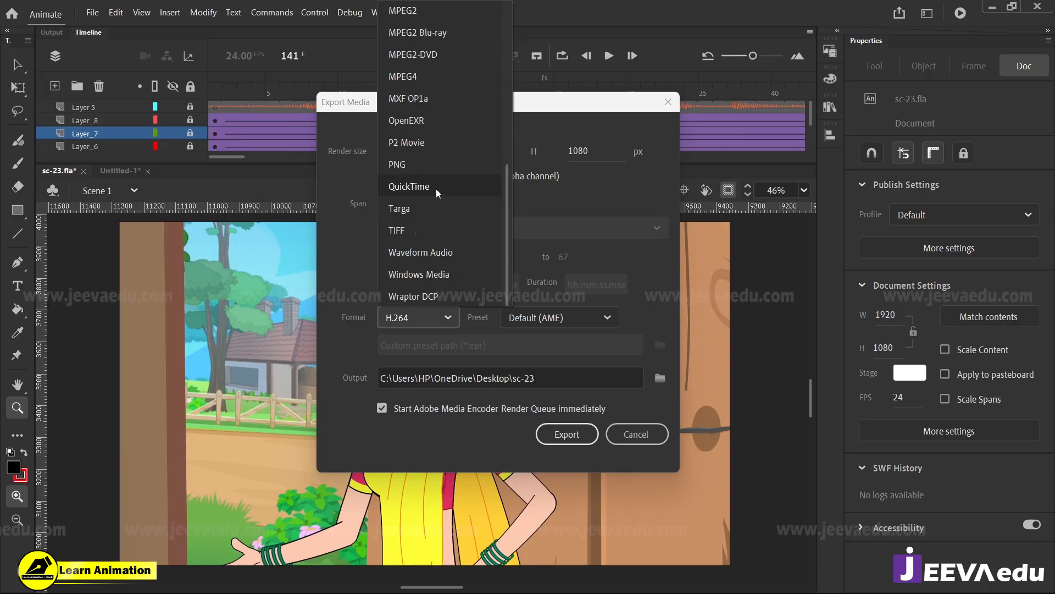
pyautogui.scroll(5, 436, 192)
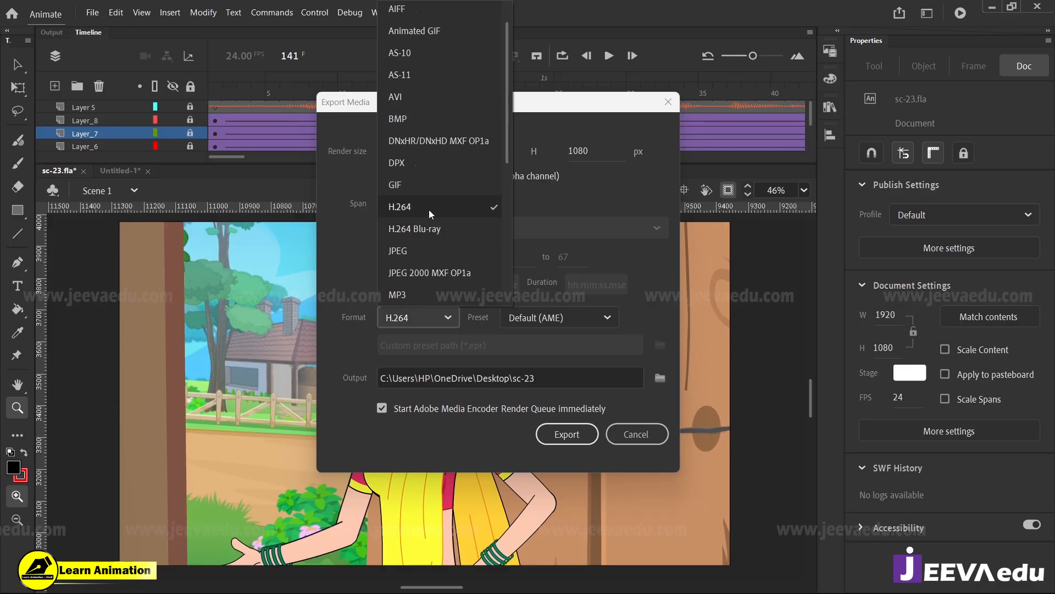
pyautogui.click(667, 343)
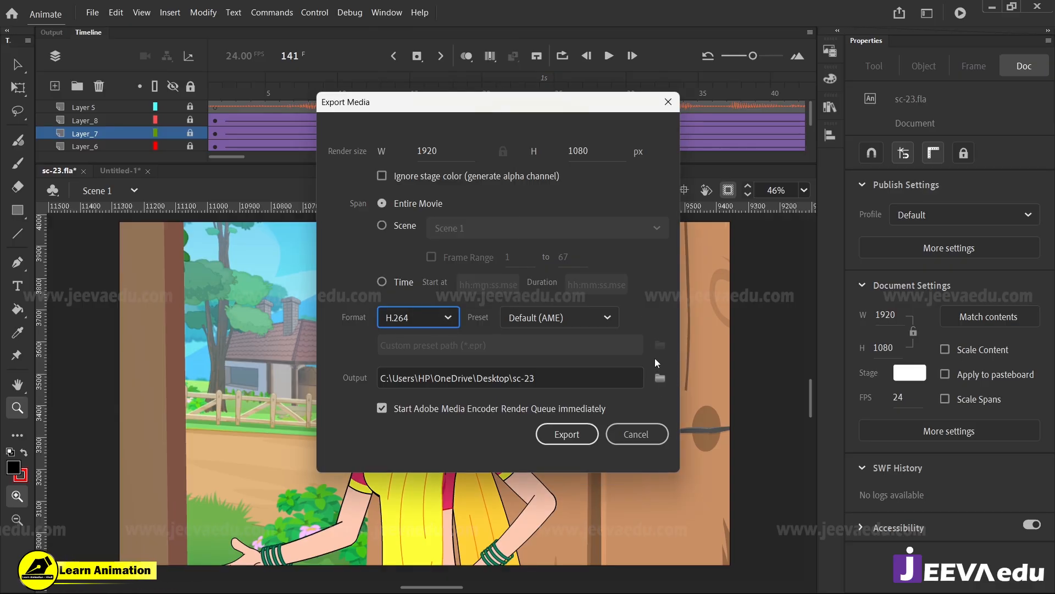